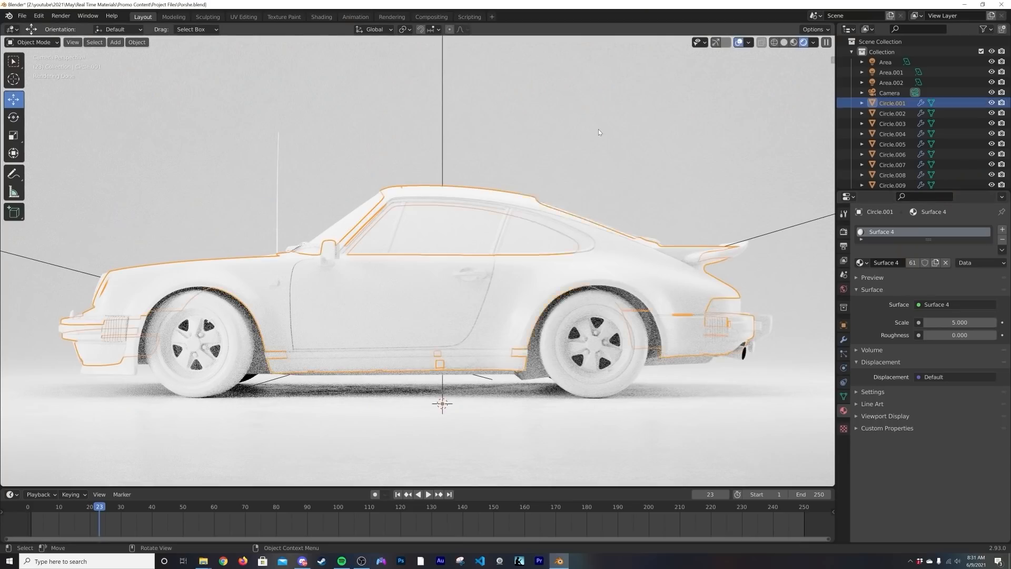
- Apply the blue paint material to the selected car body panels and select the rear wheel's first material slot
key("ctrl+l")
left_click(637, 328)
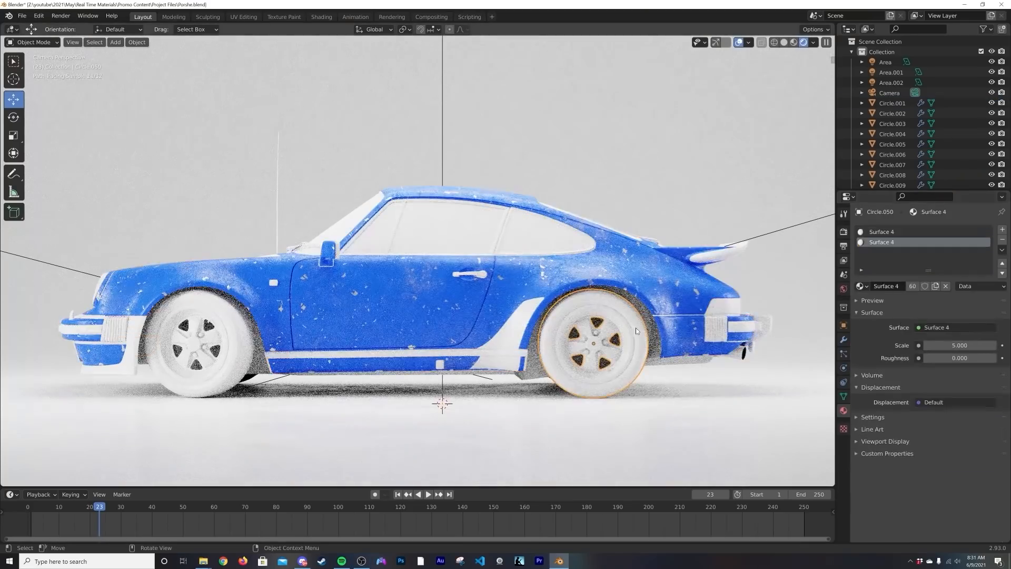
left_click(882, 232)
key("shift+a")
mouse_move(665, 241)
mouse_move(747, 275)
left_click(843, 325)
left_click(221, 326)
key("shift+a")
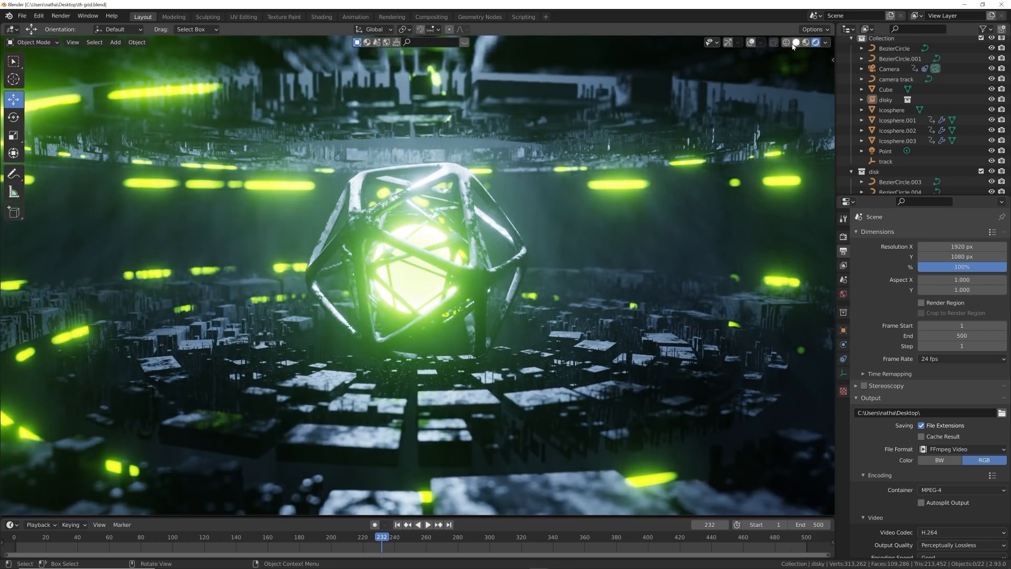
- Examine the icosphere and block disks in solid shading from several angles, playing the animation briefly
left_click(796, 44)
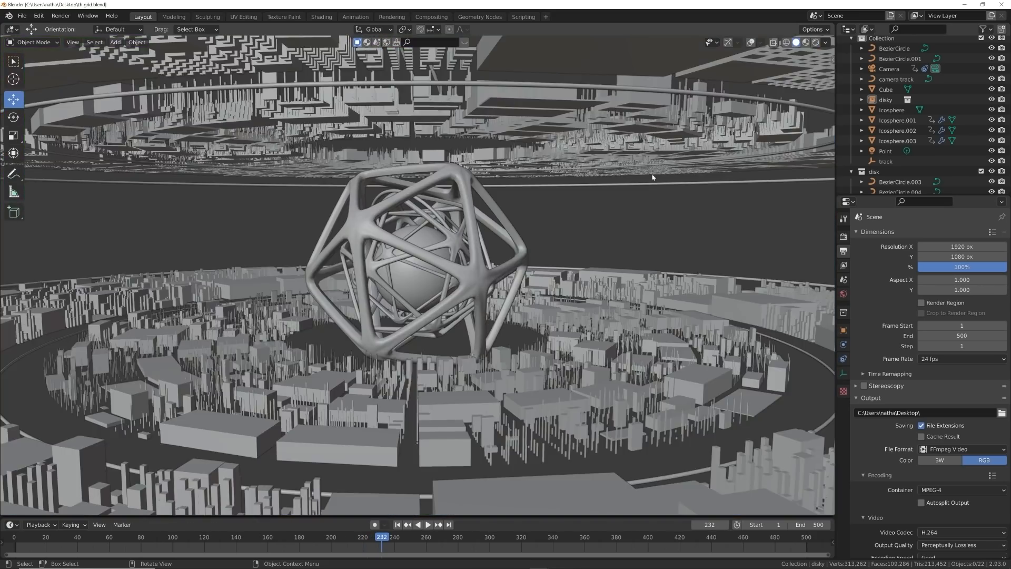
middle_click_drag(527, 239, 486, 293)
scroll(490, 303, "down", 6)
mouse_move(503, 333)
middle_mouse_down()
mouse_move(561, 289)
mouse_move(482, 298)
mouse_move(474, 339)
mouse_move(494, 304)
middle_mouse_up()
key("space")
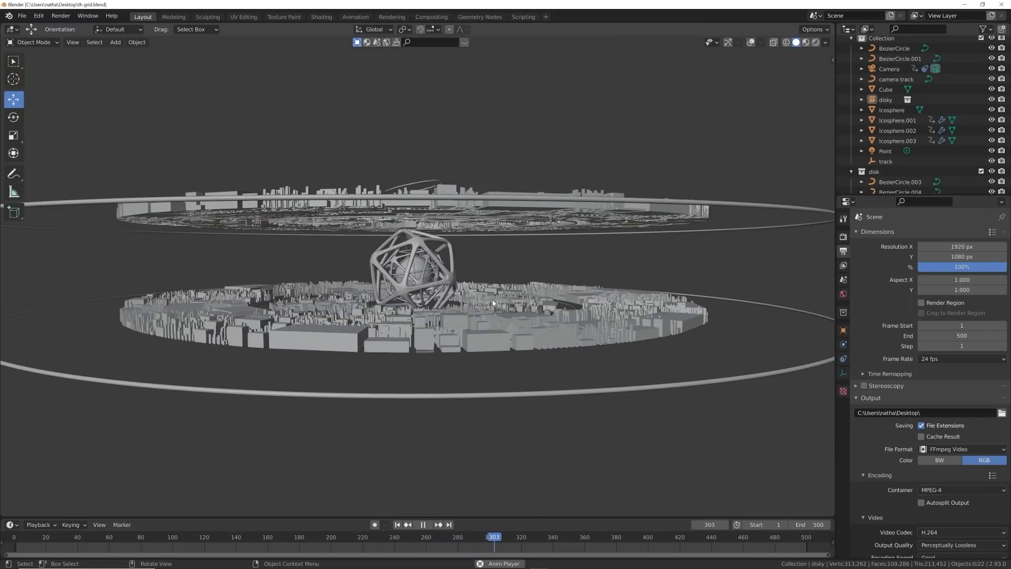
key("space")
middle_click_drag(451, 289, 455, 315)
scroll(517, 357, "up", 4)
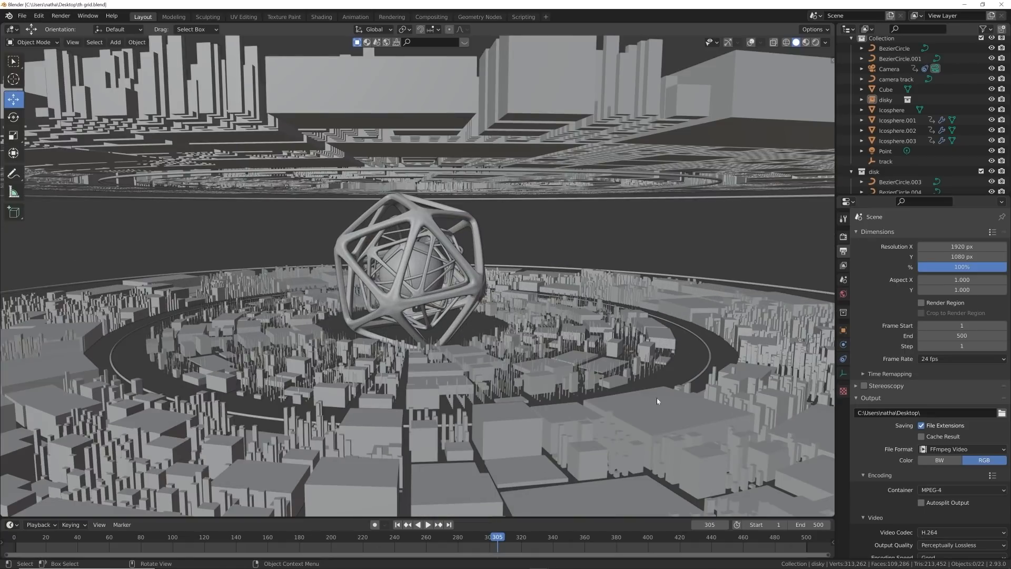
- Start a new Blender file and minimise the Grid Breaker download page in the browser
left_click(22, 16)
mouse_move(48, 26)
left_click(138, 30)
middle_click_drag(345, 153, 517, 315)
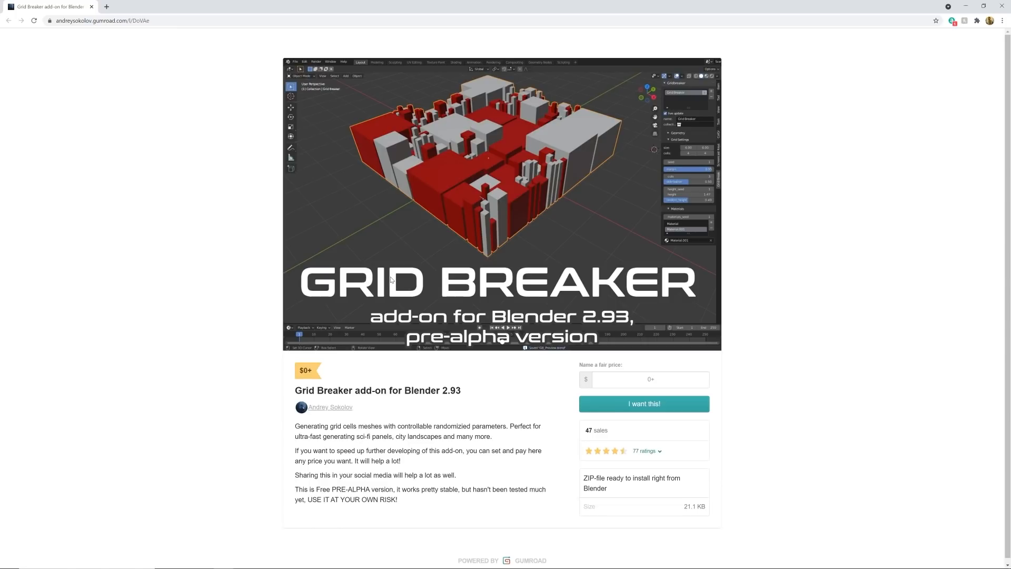
left_click(968, 7)
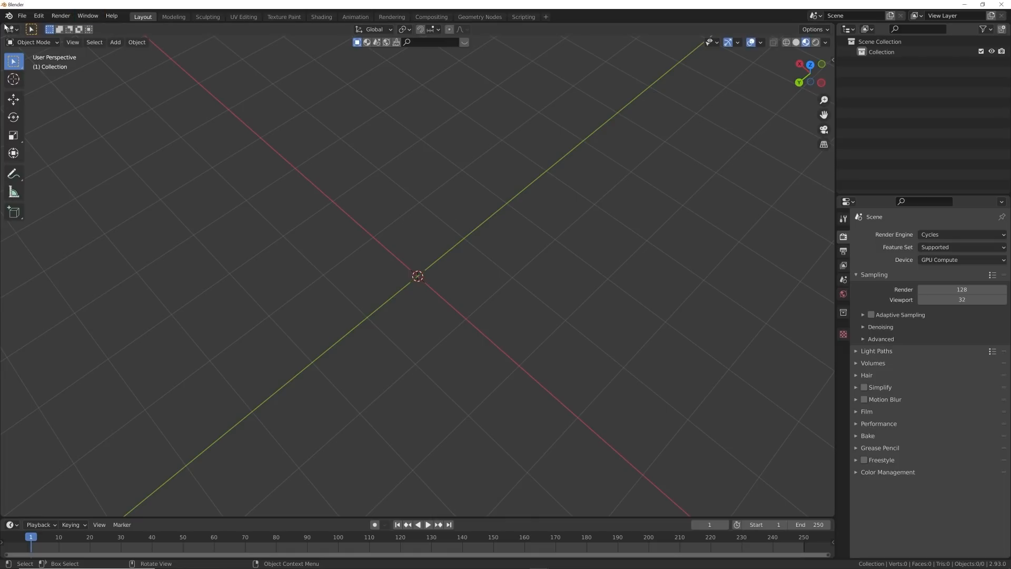
- Open the list of add-ons in the Blender preferences
left_click(36, 18)
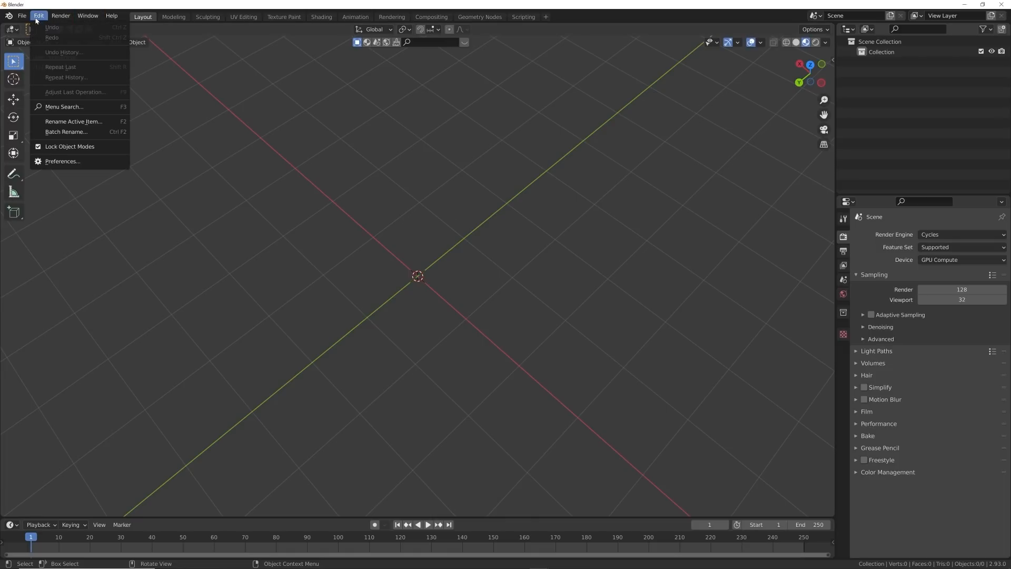
left_click(65, 161)
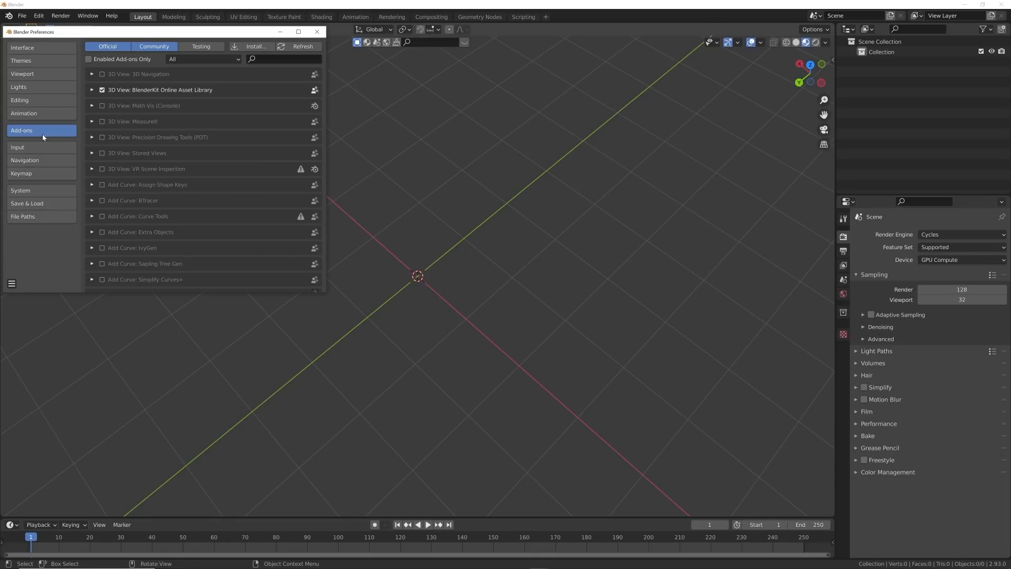
left_click(42, 116)
left_click(23, 129)
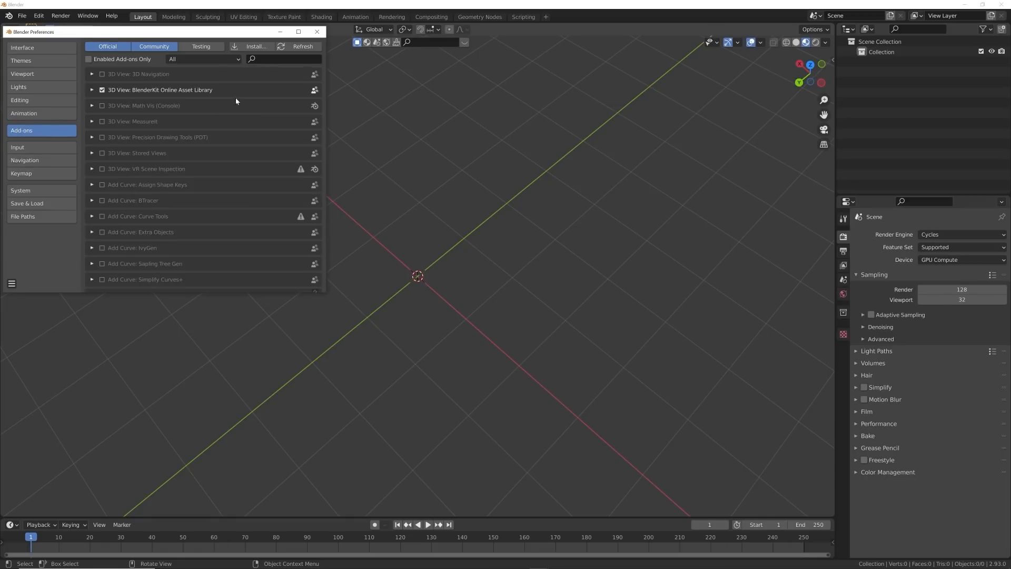
- Locate gridbreaker.zip on the Desktop in the add-on installer, cancel it, and close the preferences after filtering the add-ons by "grid"
left_click(254, 47)
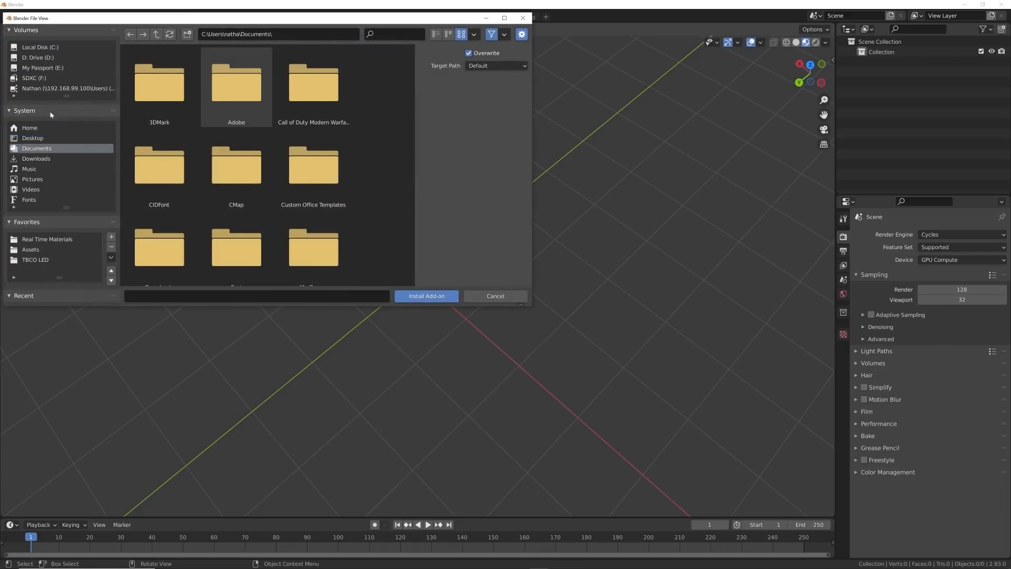
left_click(33, 138)
scroll(231, 208, "down", 5)
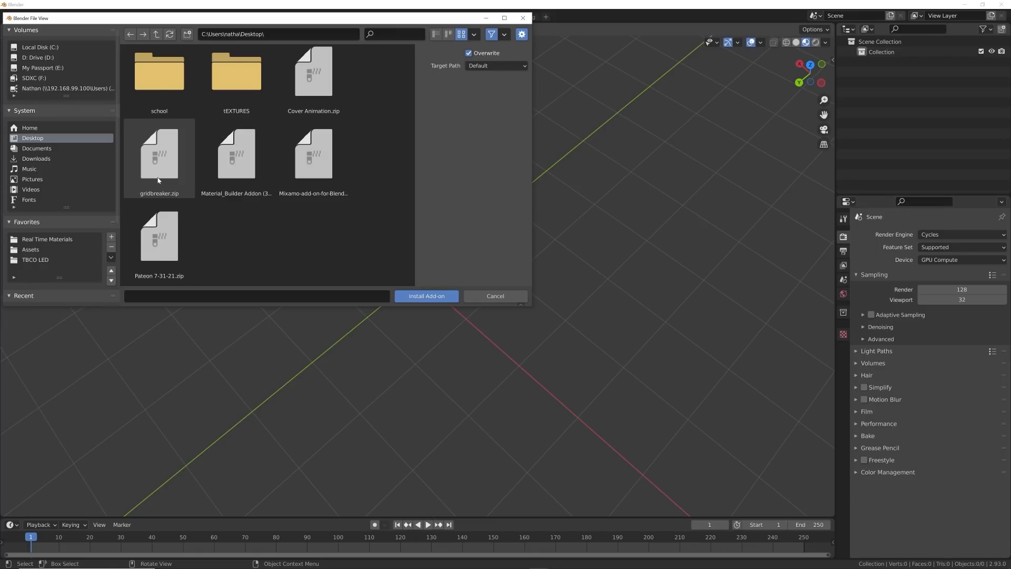
left_click(481, 293)
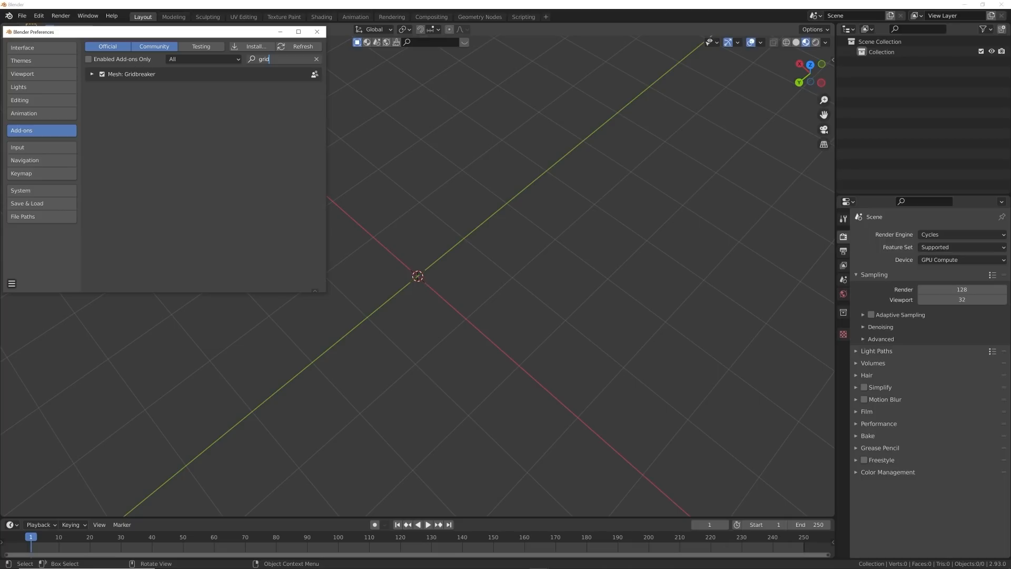
left_click(316, 31)
- Add a new Grid Breaker object to the scene with the Gridbreaker add-on
middle_click_drag(411, 174, 488, 236)
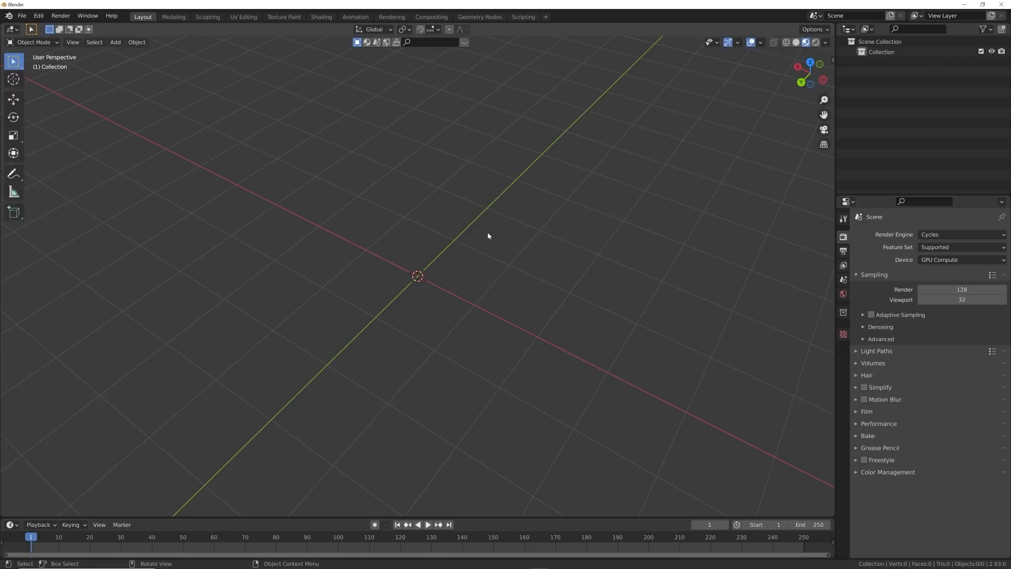
middle_click_drag(508, 246, 522, 253)
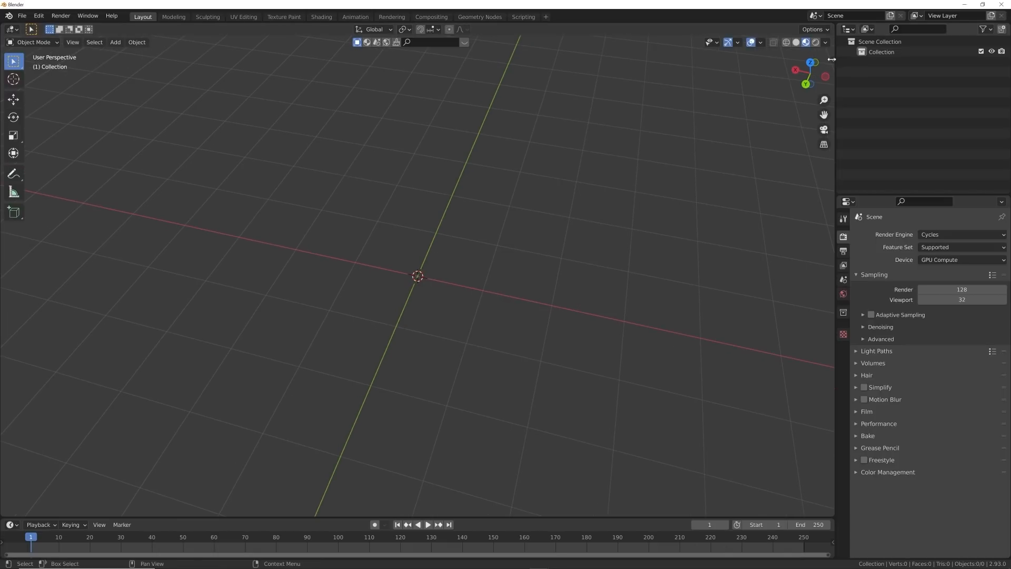
left_click(834, 60)
left_click(831, 200)
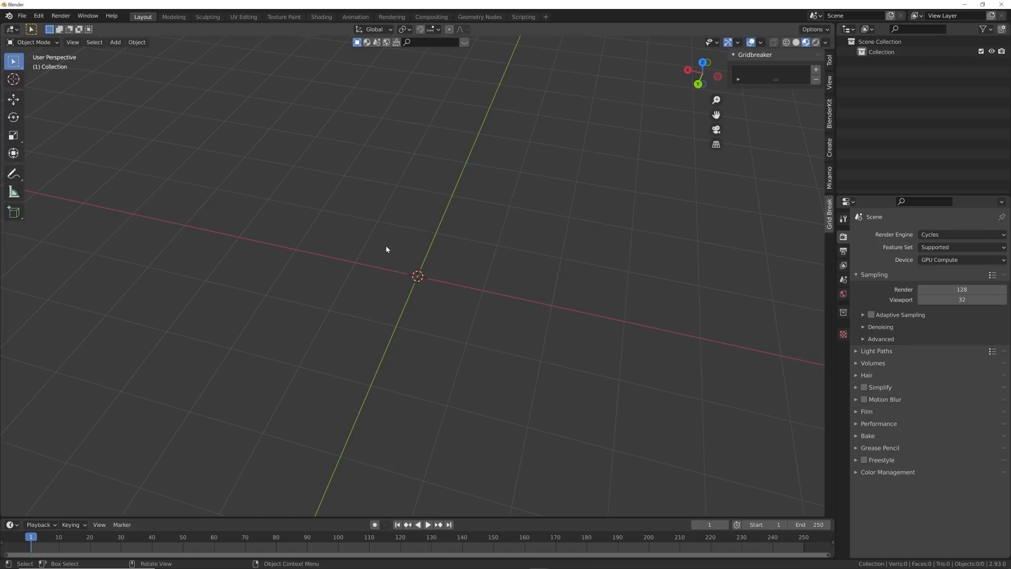
left_click(816, 69)
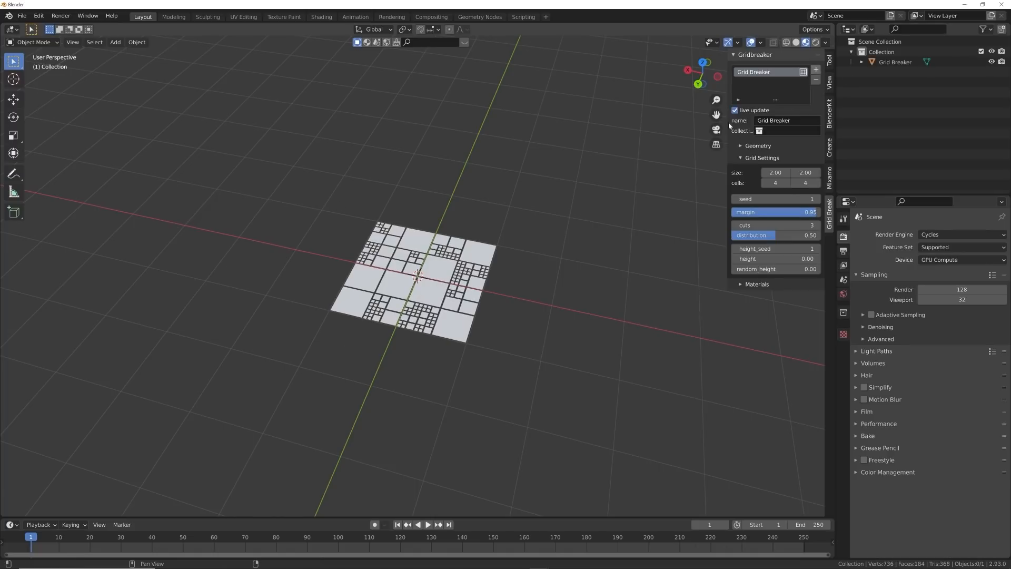
- Try a higher number of cuts on the Grid Breaker object and return the cuts to 3
scroll(495, 283, "up", 6)
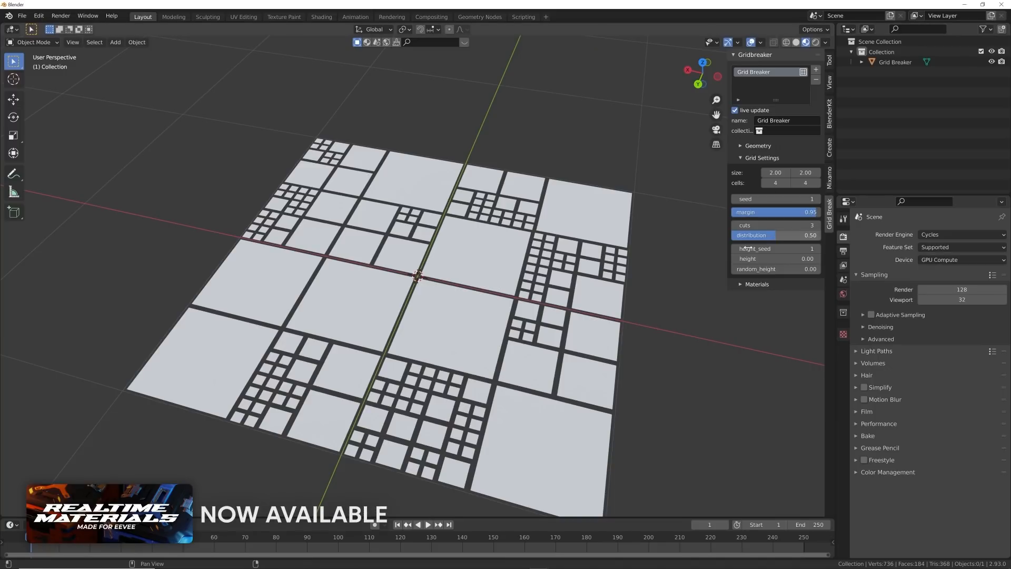
left_click(818, 226)
left_click(819, 226)
middle_click_drag(558, 337, 627, 282)
scroll(563, 328, "up", 5)
scroll(625, 276, "down", 5)
left_click(740, 226)
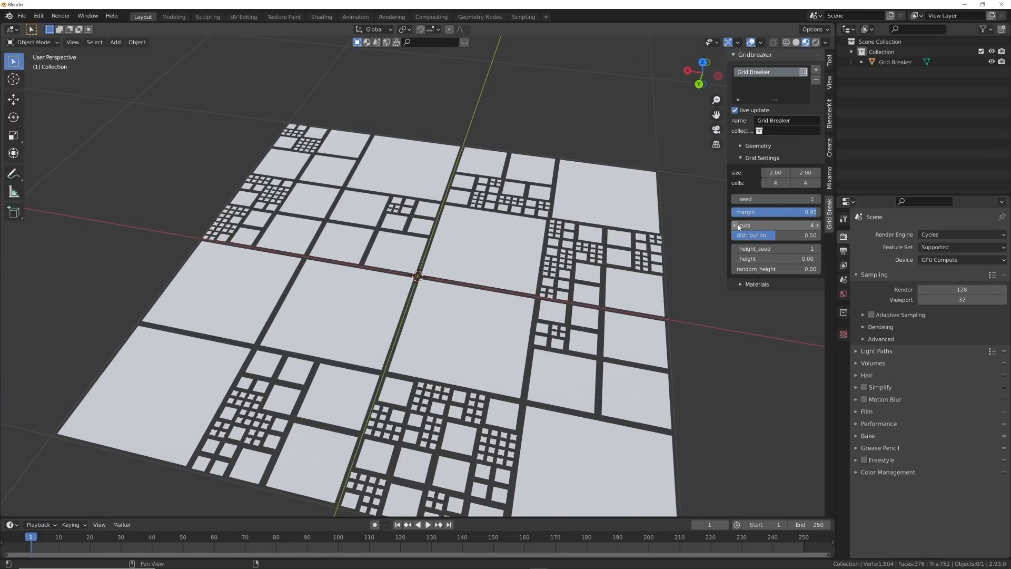
left_click(739, 227)
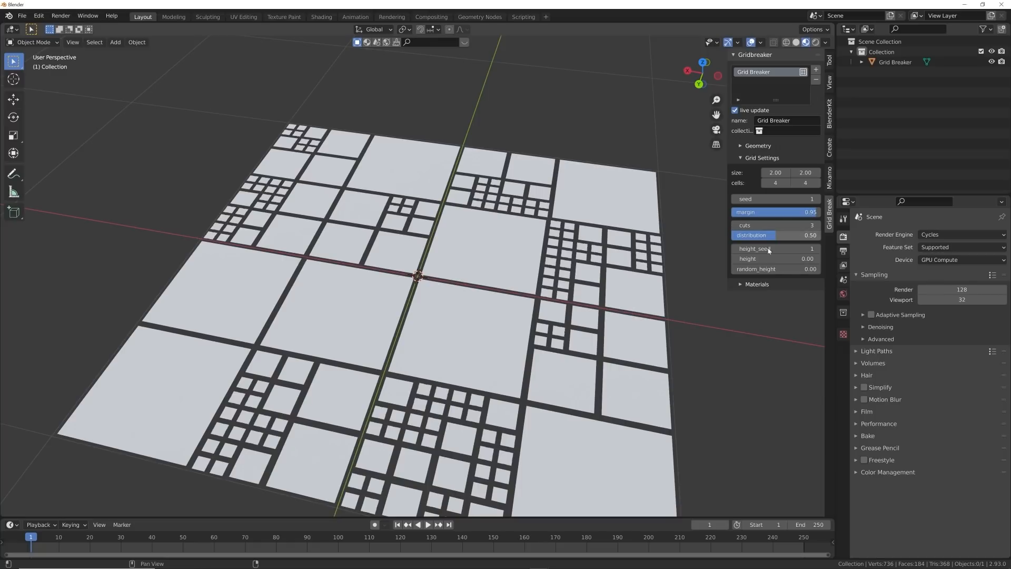
- Try a lower distribution of 0.14 on the grid and set the distribution to 0.80
middle_click_drag(558, 416, 573, 428)
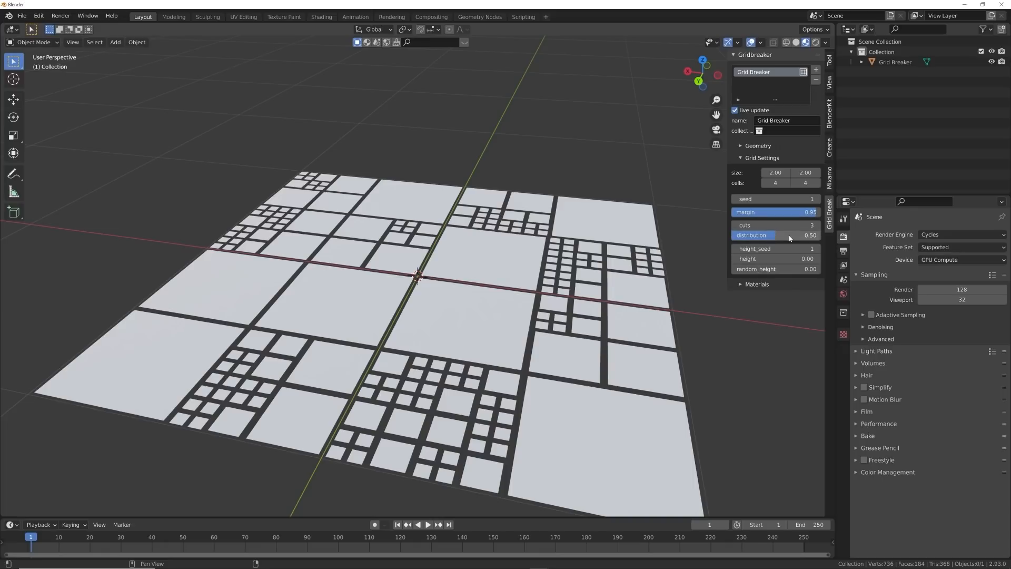
left_click_drag(774, 235, 747, 236)
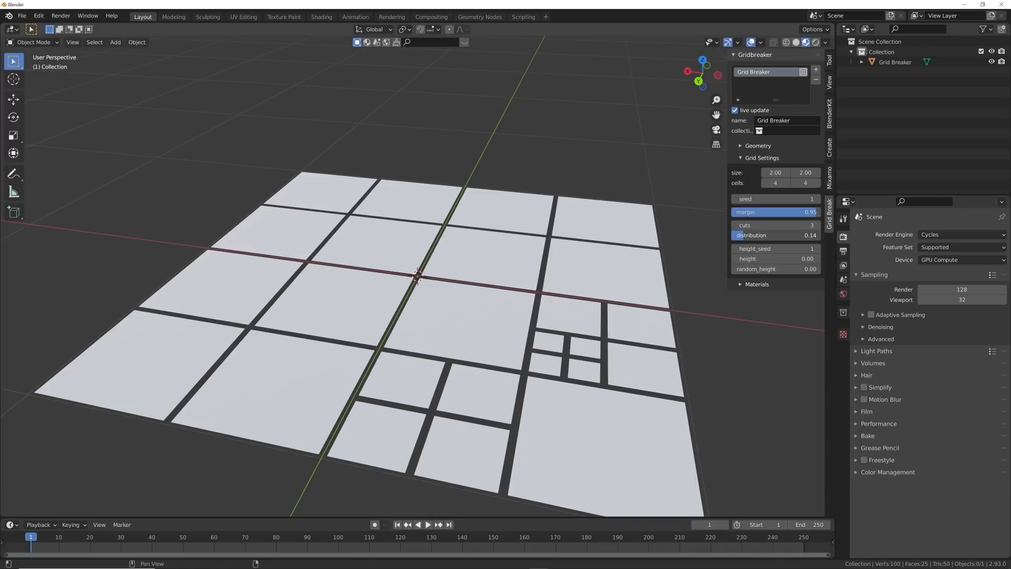
left_click_drag(748, 236, 786, 236)
left_click(786, 235)
type("0.")
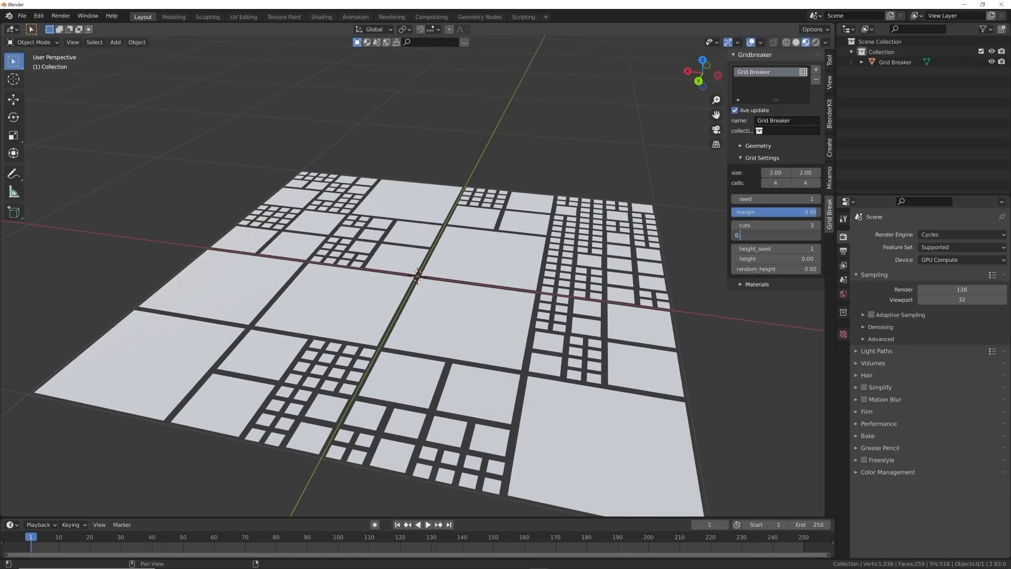
type("8")
key("Return")
- Try different seed values for the grid pattern, including 0 and 4, and return the seed to 1
middle_click_drag(440, 271, 423, 314)
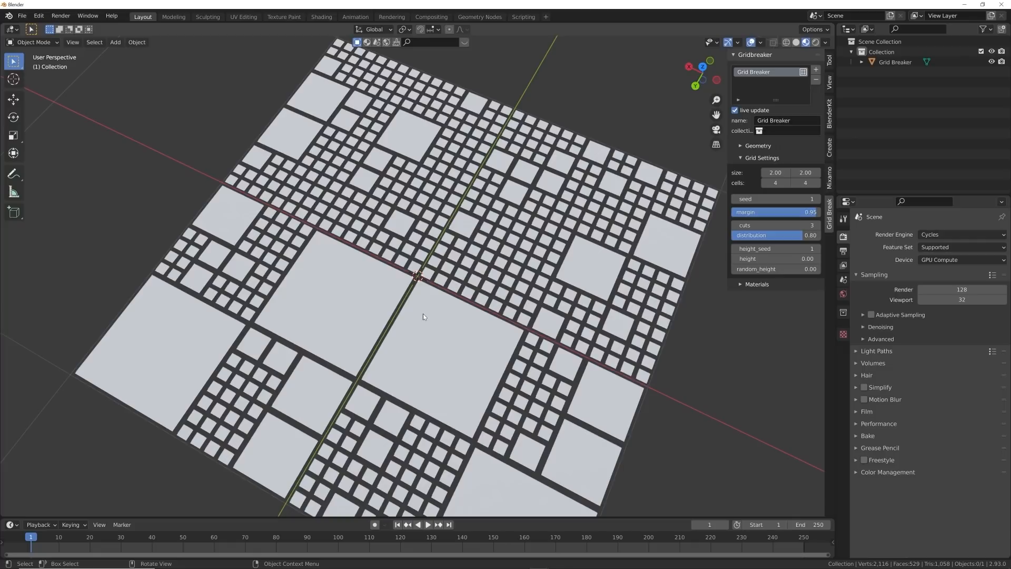
scroll(492, 301, "down", 3)
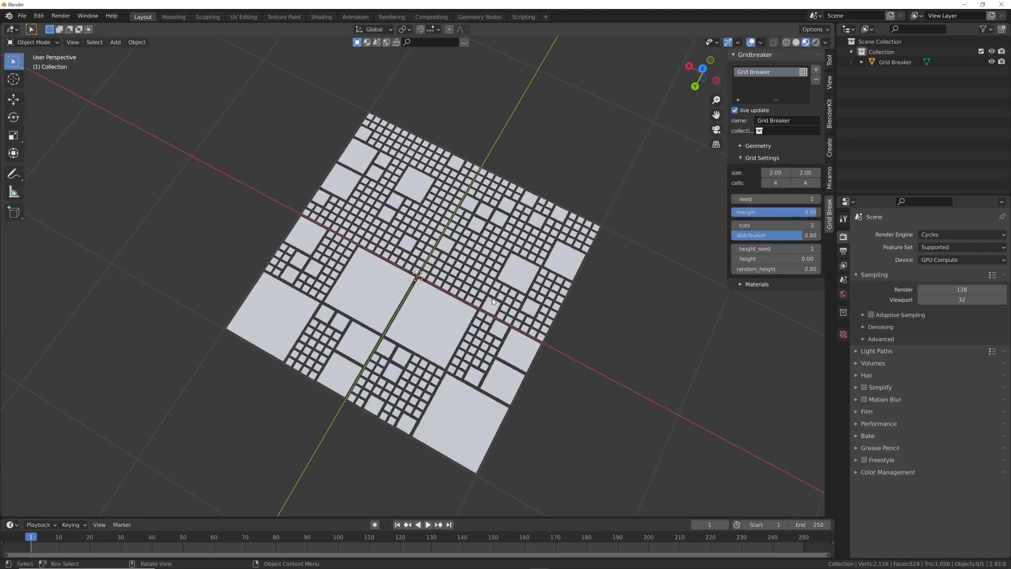
middle_click_drag(492, 301, 493, 275)
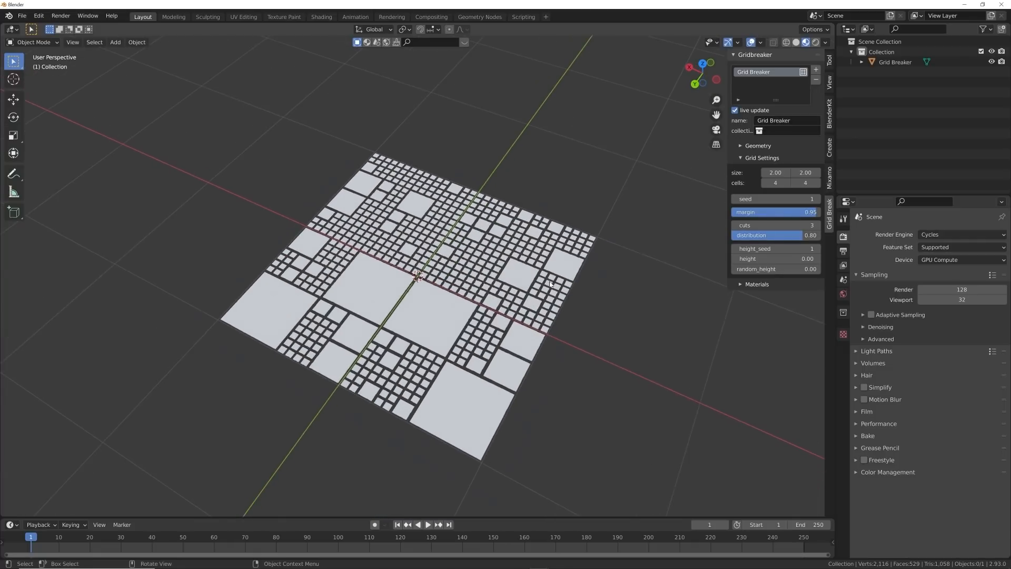
scroll(493, 275, "up", 2)
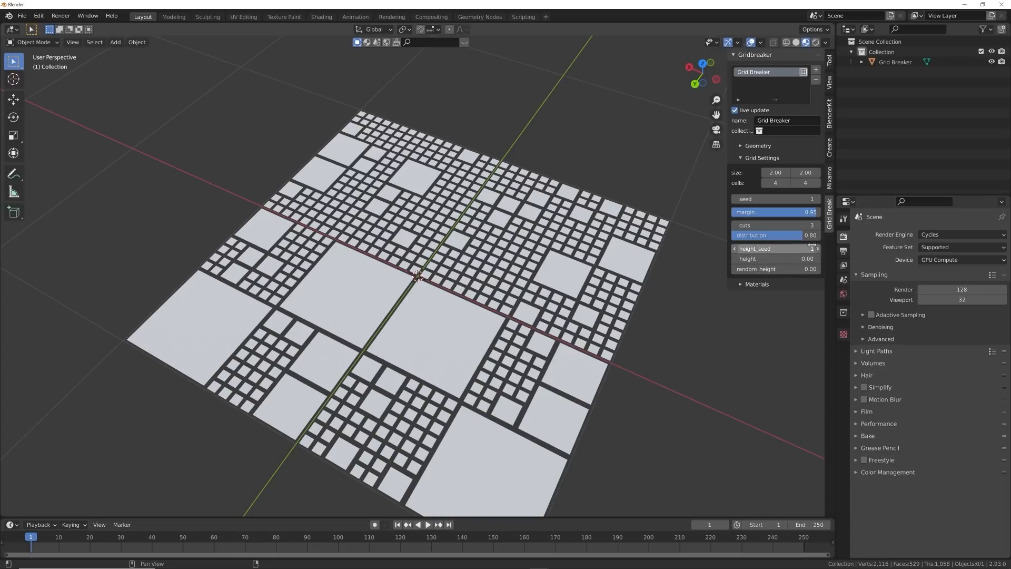
left_click(819, 201)
left_click(819, 202)
left_click(819, 202)
left_click(818, 202)
left_click(740, 199)
type("0")
key("Return")
left_click(819, 199)
left_click(819, 198)
left_click(819, 199)
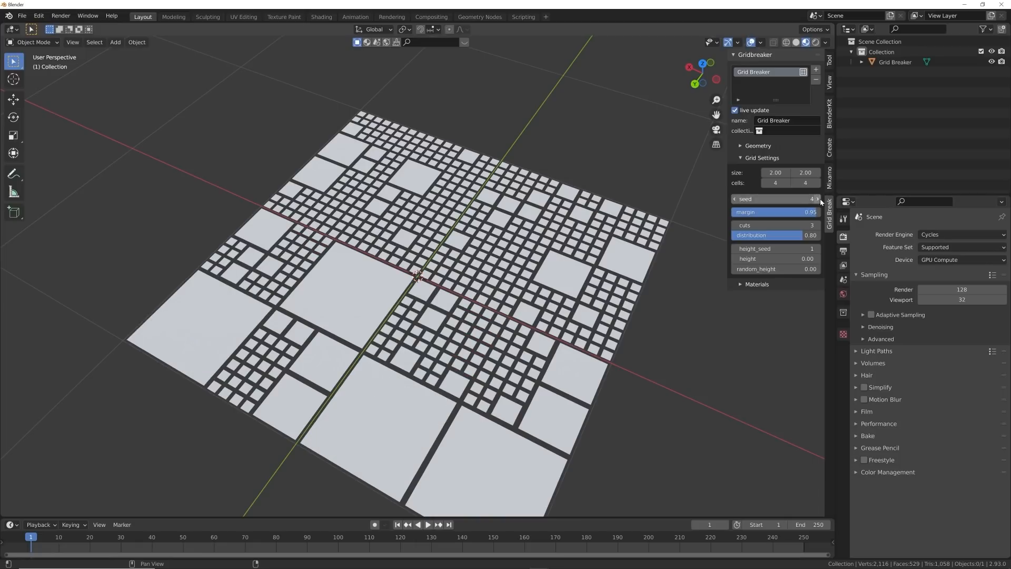
left_click(735, 199)
left_click(735, 200)
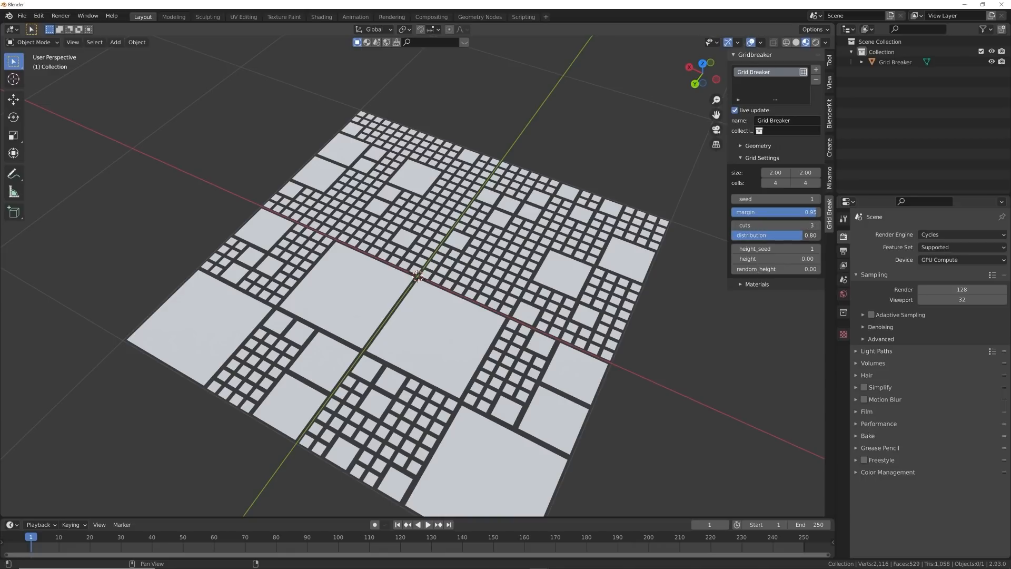
- Set the grid's distribution to 0.75
left_click(774, 236)
type("0")
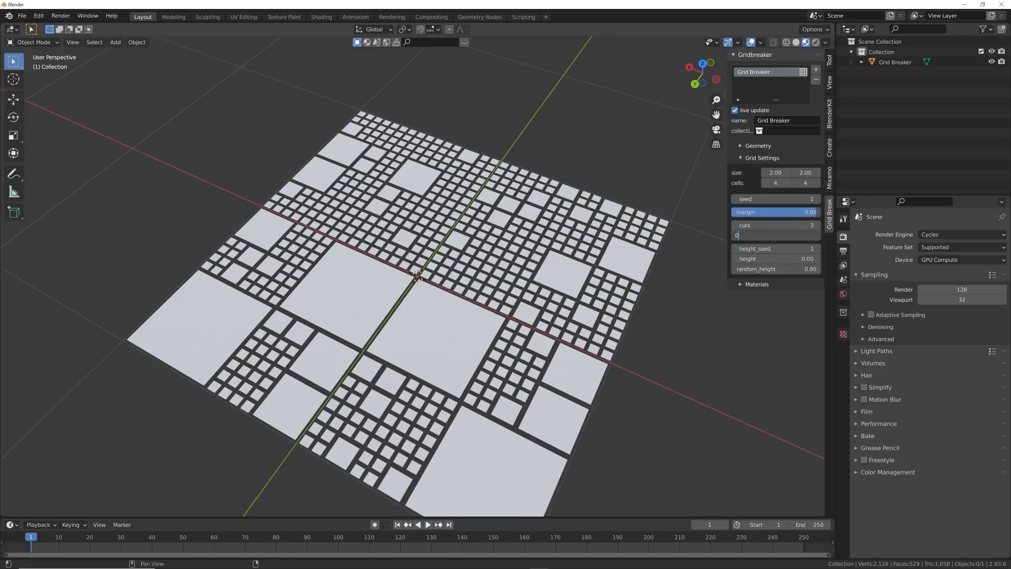
type(".75")
key("Return")
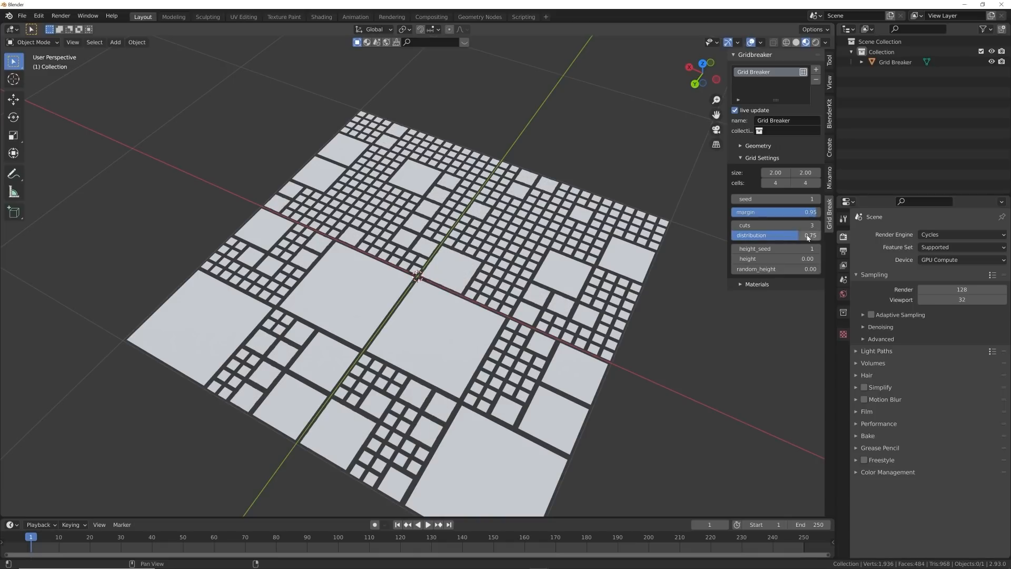
- Give the grid cells a height of 0.04 and show the viewport in solid shading
middle_click_drag(316, 258, 391, 258)
left_click_drag(781, 259, 809, 258)
left_click(796, 43)
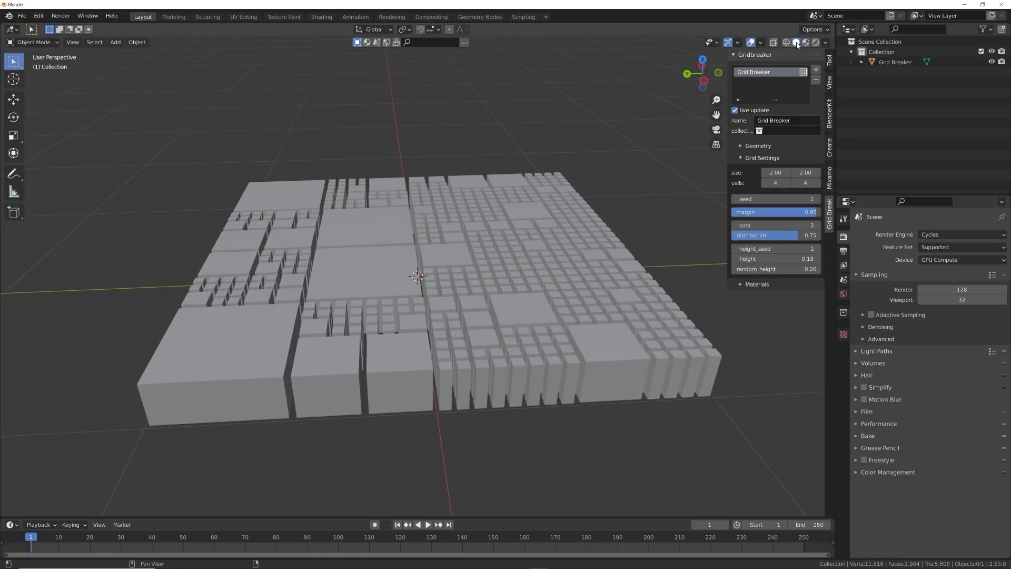
left_click_drag(784, 258, 765, 259)
- Reduce the grid's margin to 0.91 to widen the gaps between the cells
middle_click_drag(526, 178, 525, 228)
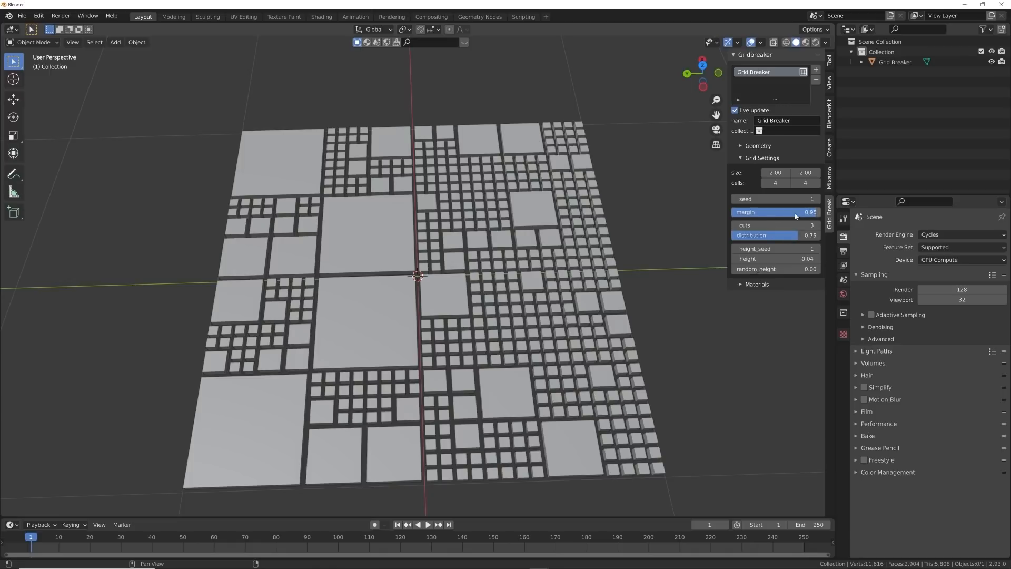
left_click_drag(818, 211, 817, 211)
left_click_drag(775, 211, 764, 212)
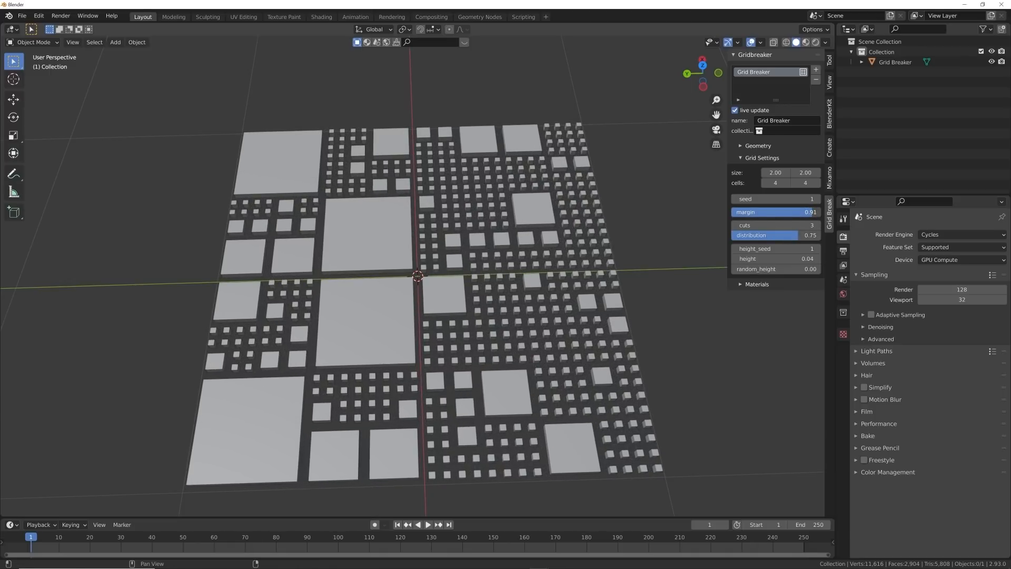
- Set the grid's random height to 1.00 and its height to 0.5
middle_click_drag(542, 127, 723, 264)
left_click_drag(746, 274, 820, 270)
middle_click_drag(724, 295, 757, 279)
left_click(775, 260)
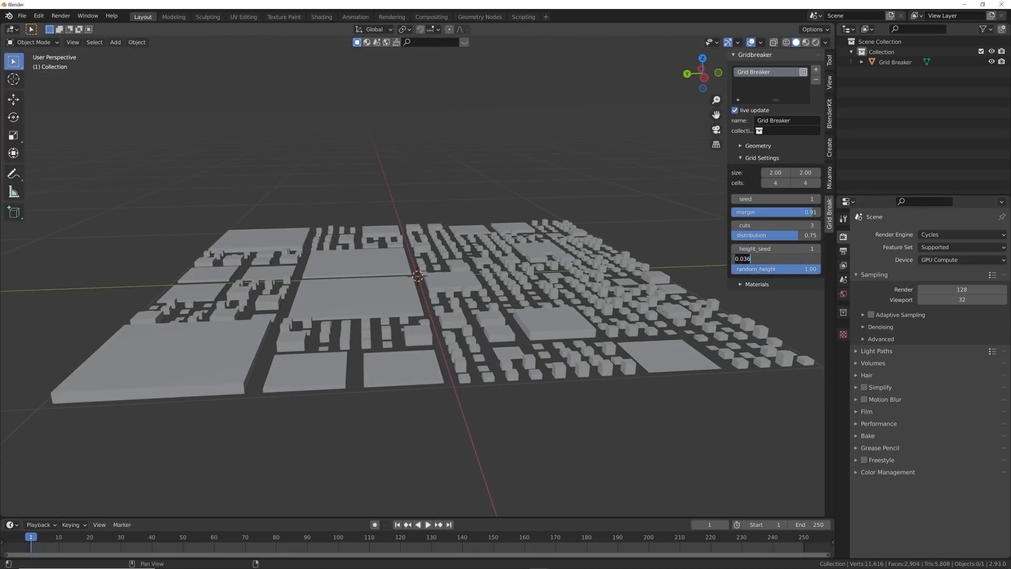
type("0.5")
key("Return")
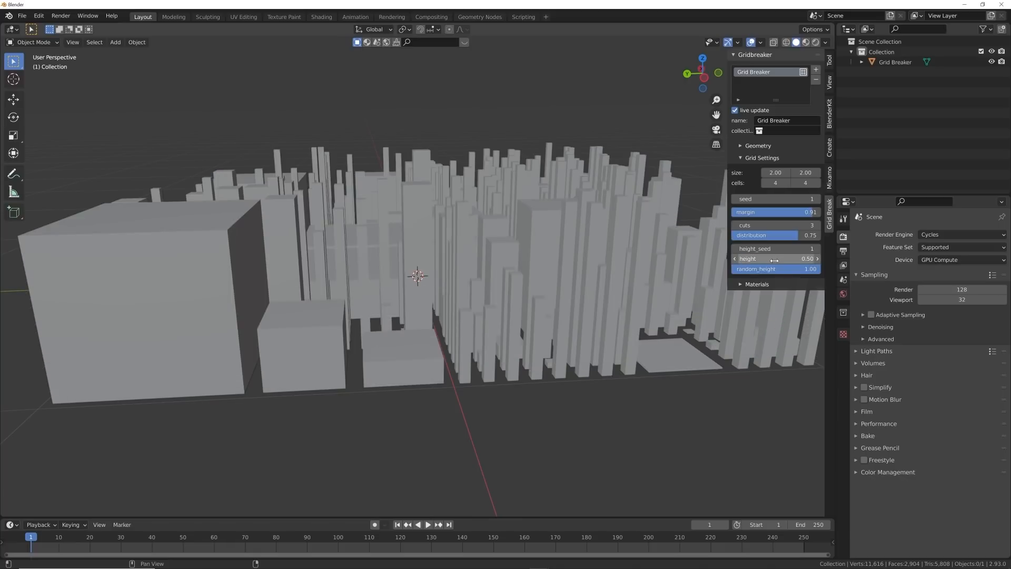
- Try a lower height of 0.2 for the grid's randomized blocks
middle_click_drag(262, 131, 400, 271)
scroll(317, 238, "down", 5)
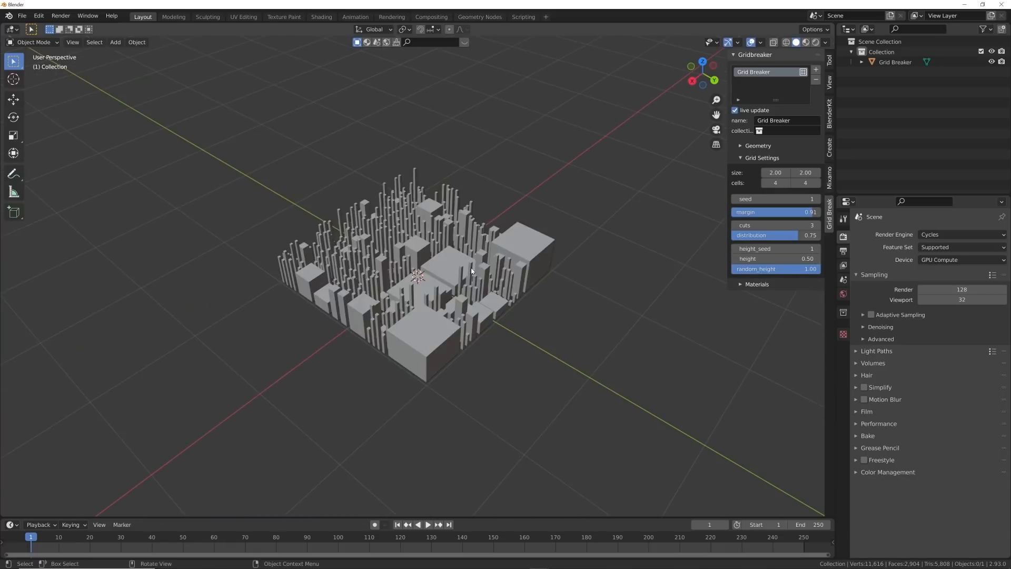
scroll(468, 282, "up", 6)
middle_click_drag(520, 280, 647, 314)
double_click(774, 258)
type("0.2")
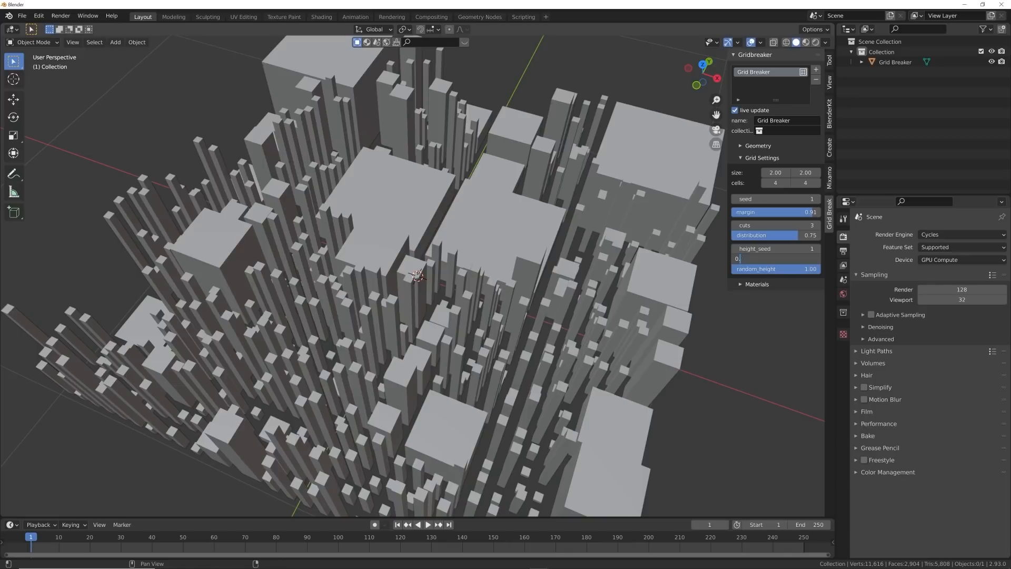
key("Return")
- Set the grid's height to 0.05
middle_click_drag(448, 237, 455, 194)
double_click(775, 259)
type("0")
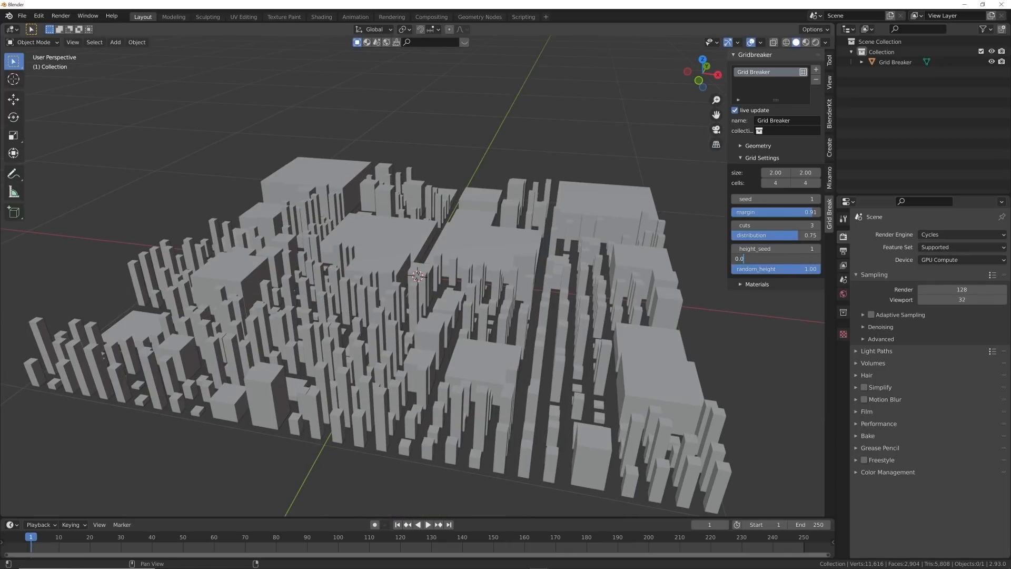
type(".05")
key("Return")
- Add a Bezier circle curve at the grid's center and scale it to over three times its size so it surrounds the grid
middle_click_drag(453, 295, 463, 325)
scroll(463, 322, "down", 3)
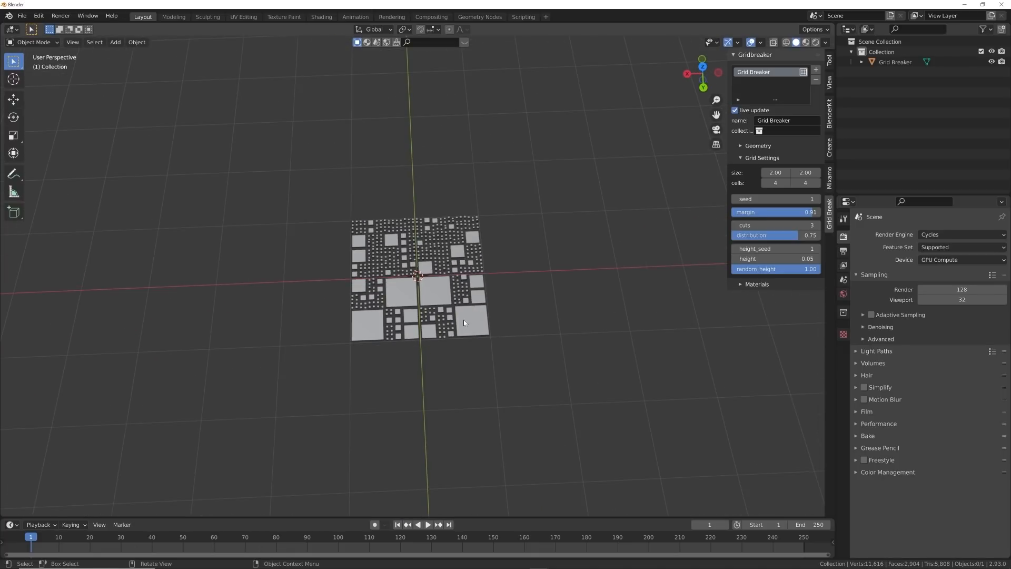
scroll(481, 247, "up", 2)
key("shift+a")
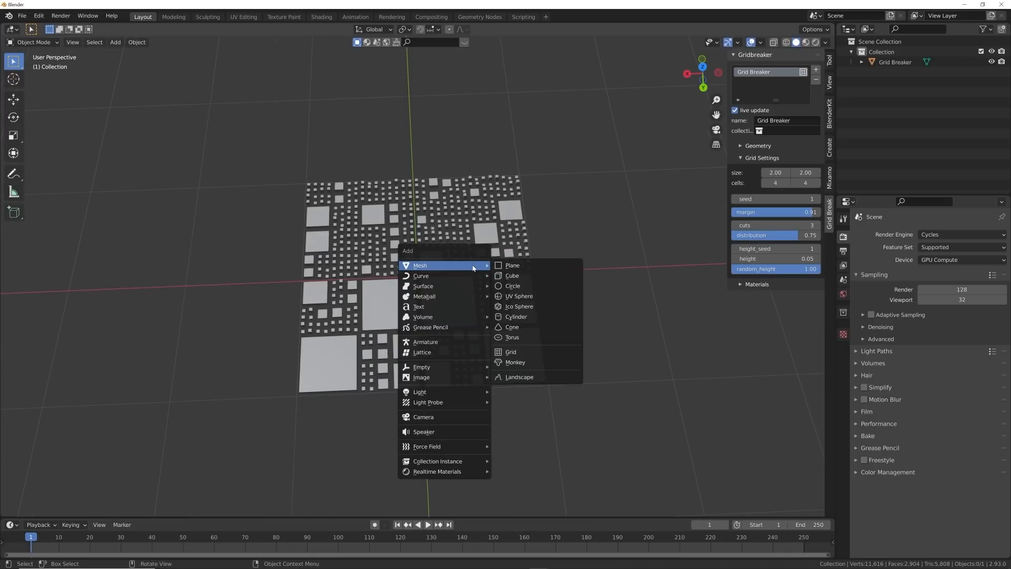
key("shift+a")
mouse_move(481, 238)
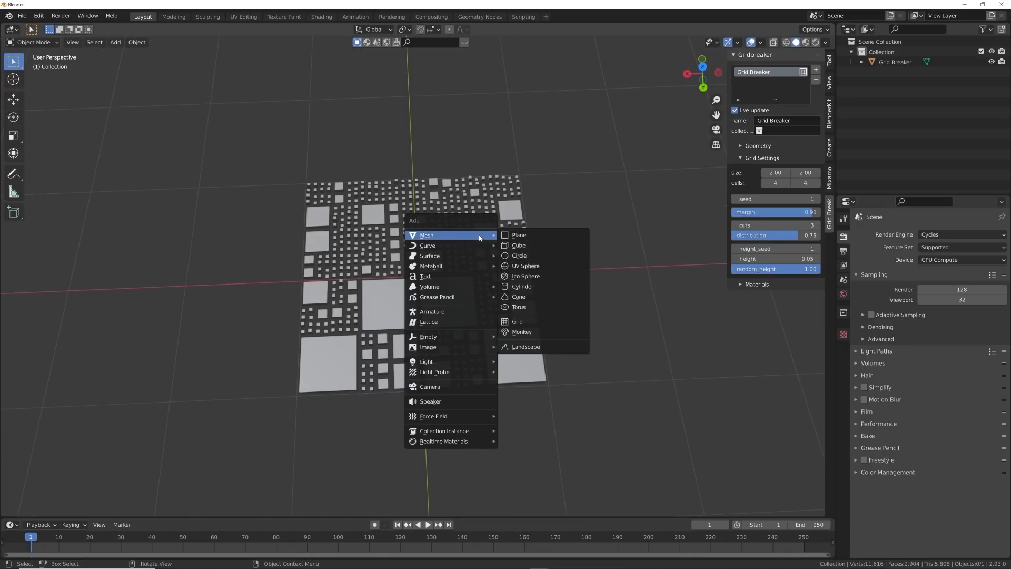
mouse_move(450, 337)
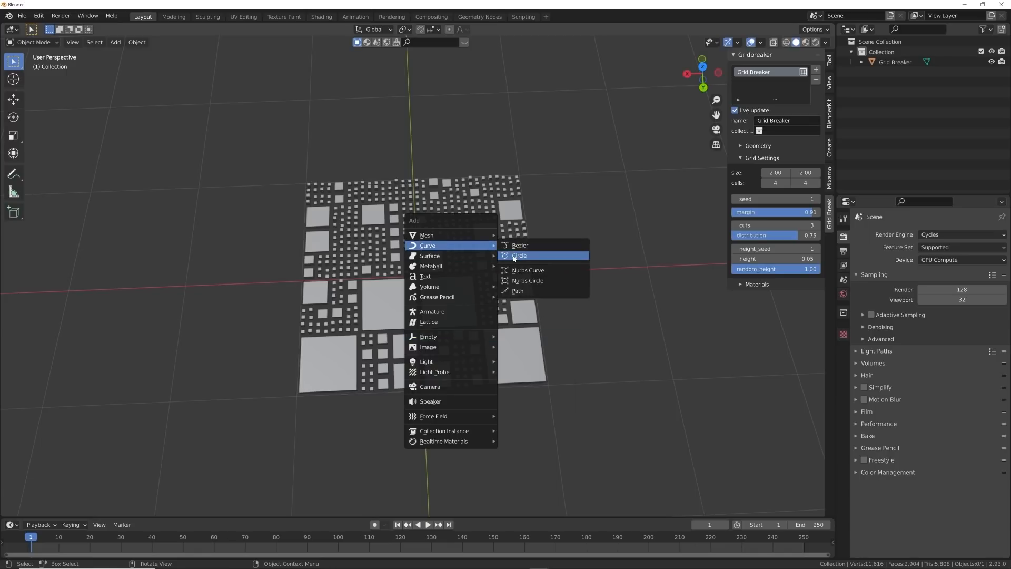
left_click(515, 262)
scroll(516, 263, "down", 4)
key("s")
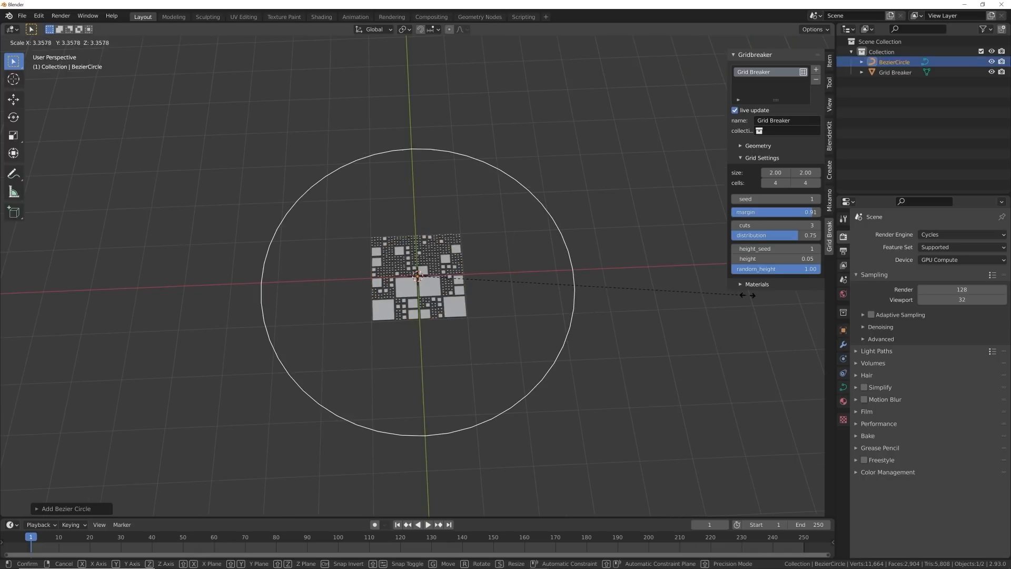
left_click(685, 302)
scroll(582, 311, "up", 3)
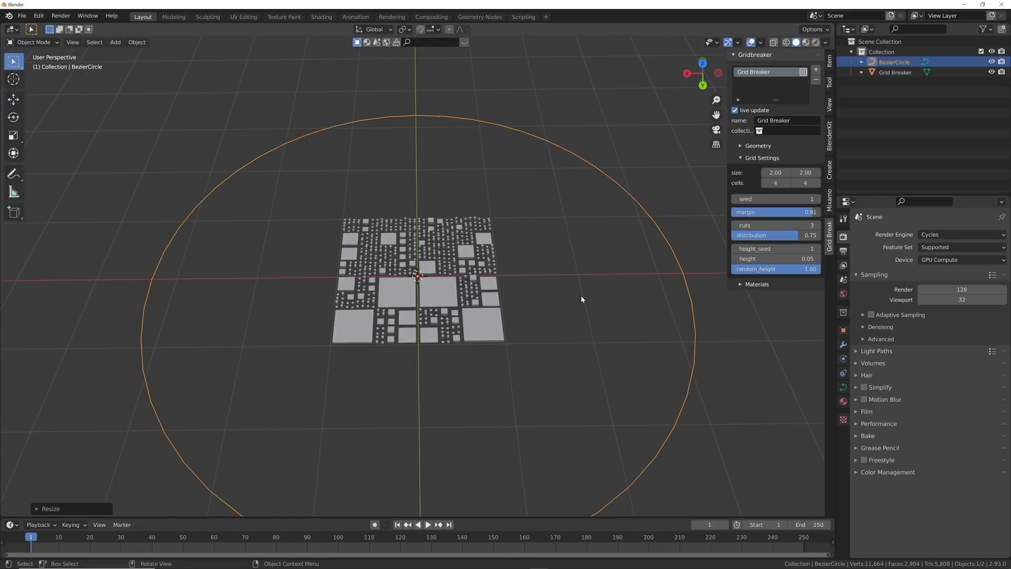
- Add a Curve modifier to the Grid Breaker object with BezierCircle as its curve object
left_click(474, 337)
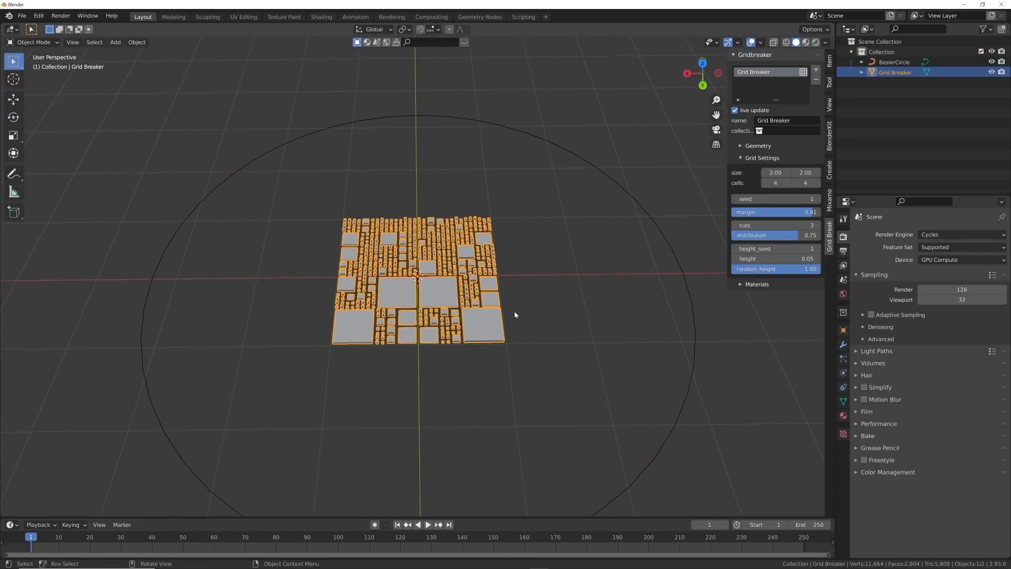
left_click(843, 344)
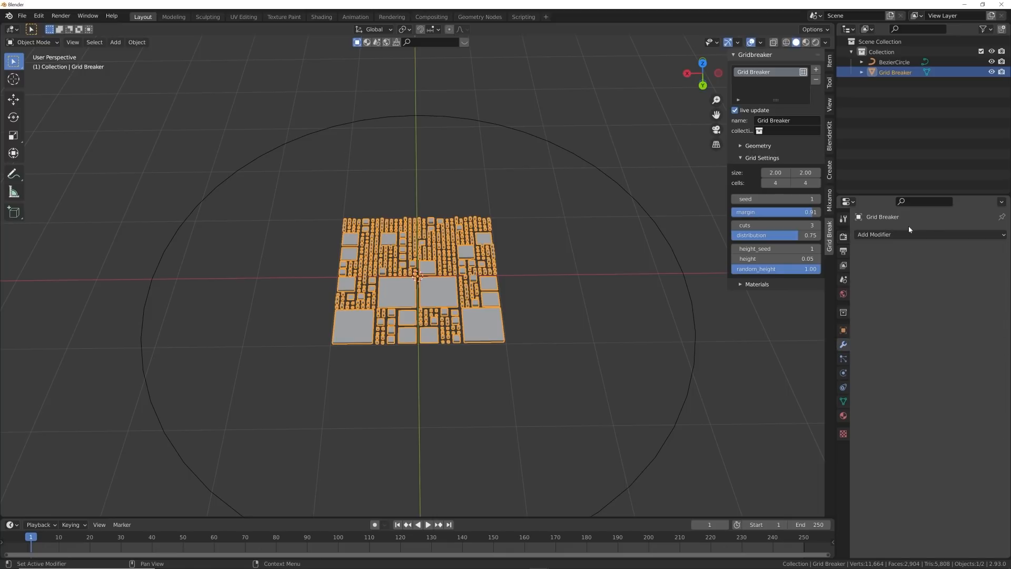
left_click(907, 233)
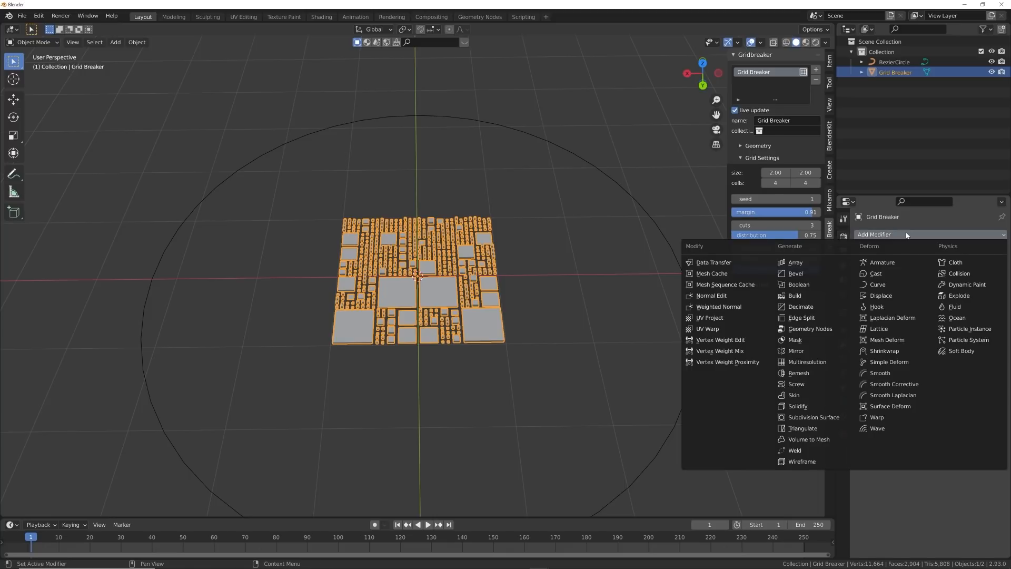
left_click(887, 285)
left_click(951, 266)
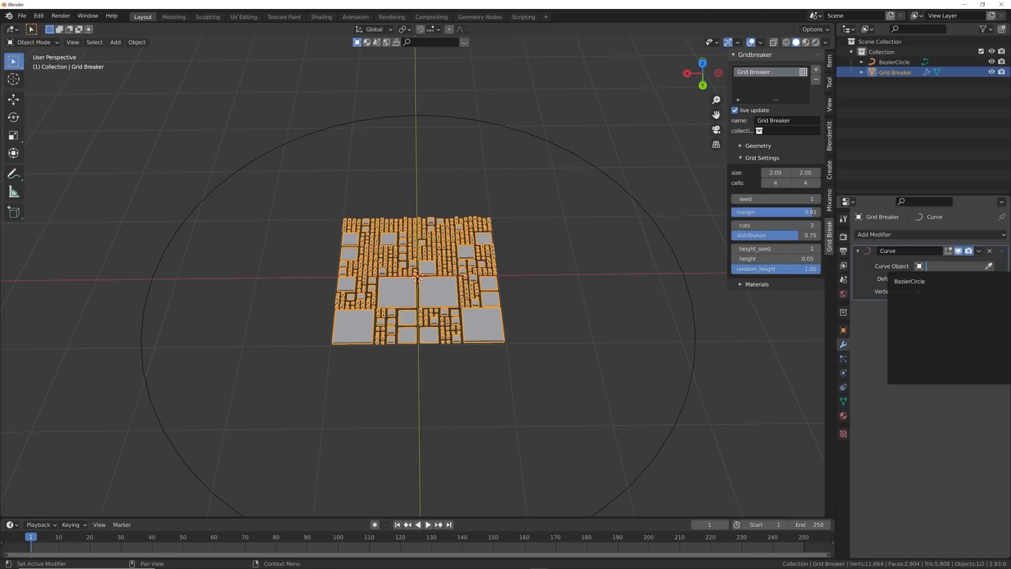
left_click(910, 281)
- Increase the grid's X size to 21.14 so it wraps around the whole circle
middle_click_drag(527, 274, 472, 331)
scroll(517, 370, "up", 4)
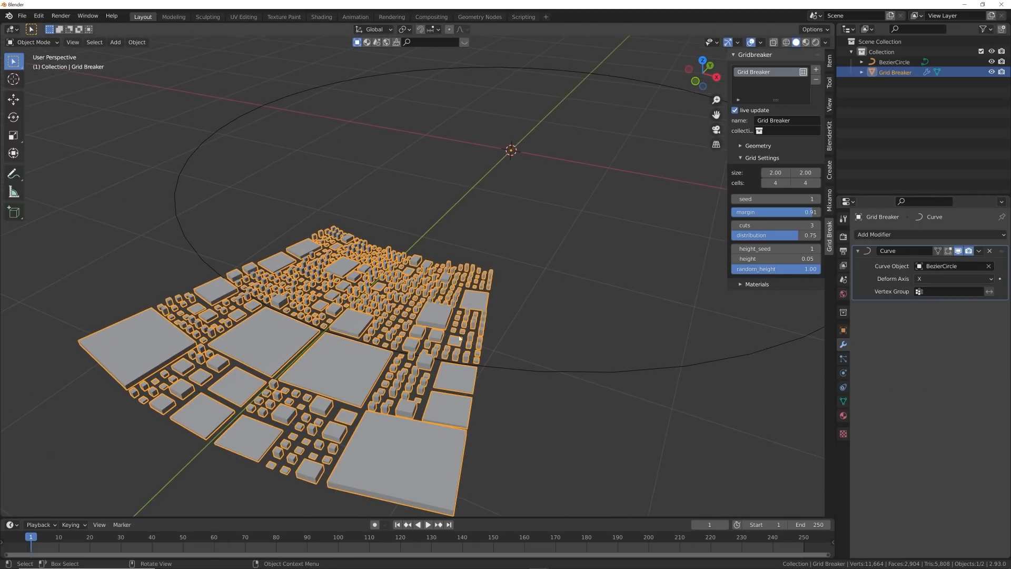
scroll(498, 331, "down", 6)
middle_click_drag(532, 308, 606, 279)
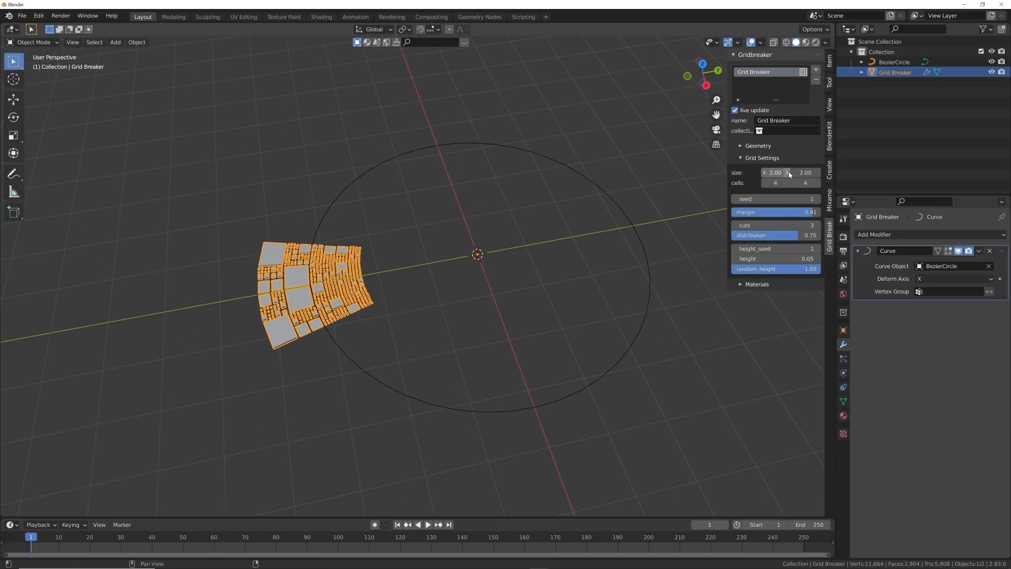
left_click_drag(789, 172, 1007, 172)
middle_click_drag(699, 194, 540, 271)
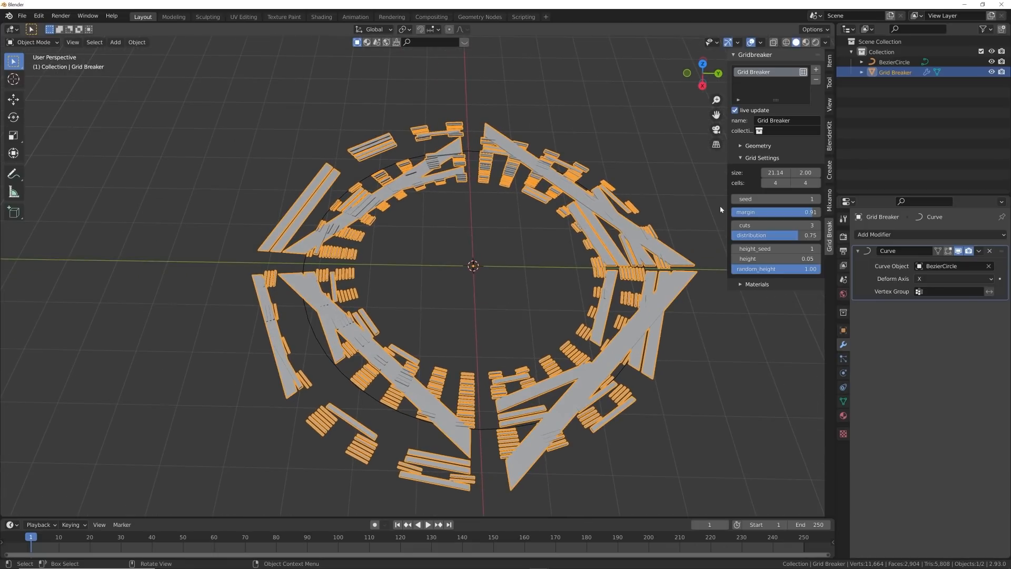
- Try a higher second cell count of 11 for the ring's grid
left_click(819, 184)
left_click(818, 184)
left_click(818, 183)
left_click(819, 184)
left_click(819, 184)
left_click(819, 183)
left_click(819, 184)
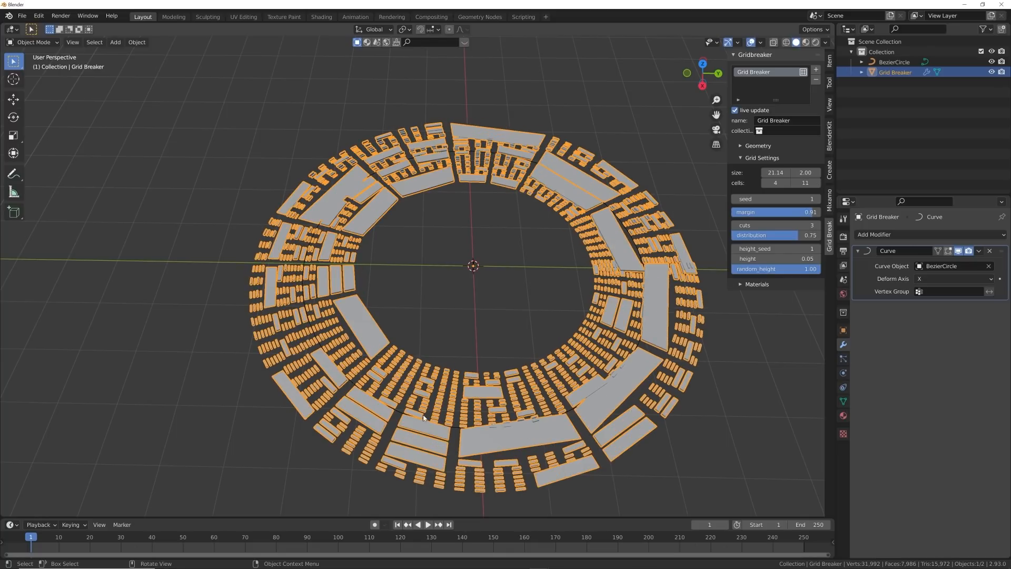
- Set the grid's second cell count to 40
left_click(799, 182)
type("40")
key("Return")
middle_click_drag(472, 303, 473, 346)
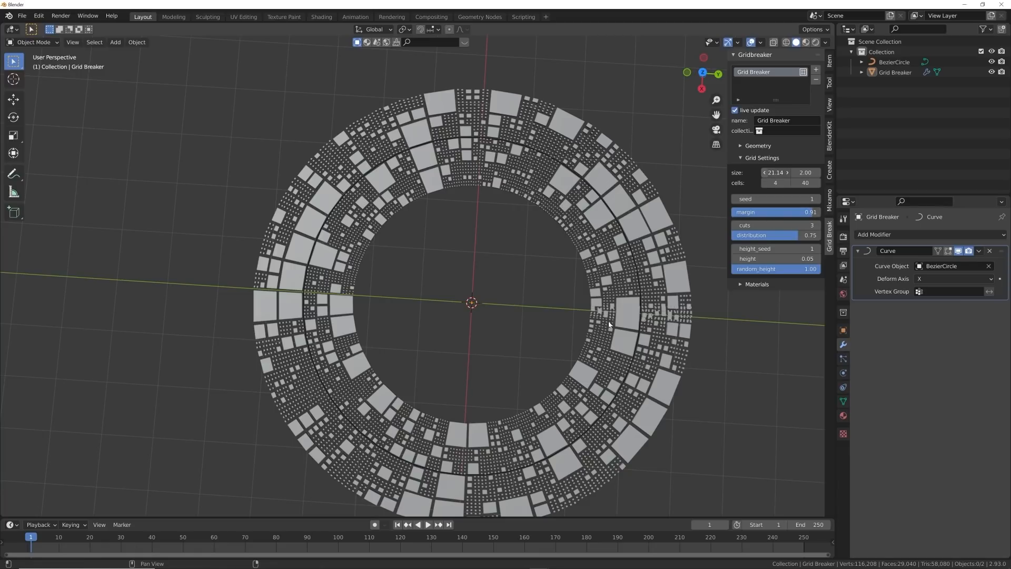
- Reduce the grid's X size in small increments to 20.78 so the ring's ends meet cleanly
left_click(764, 173)
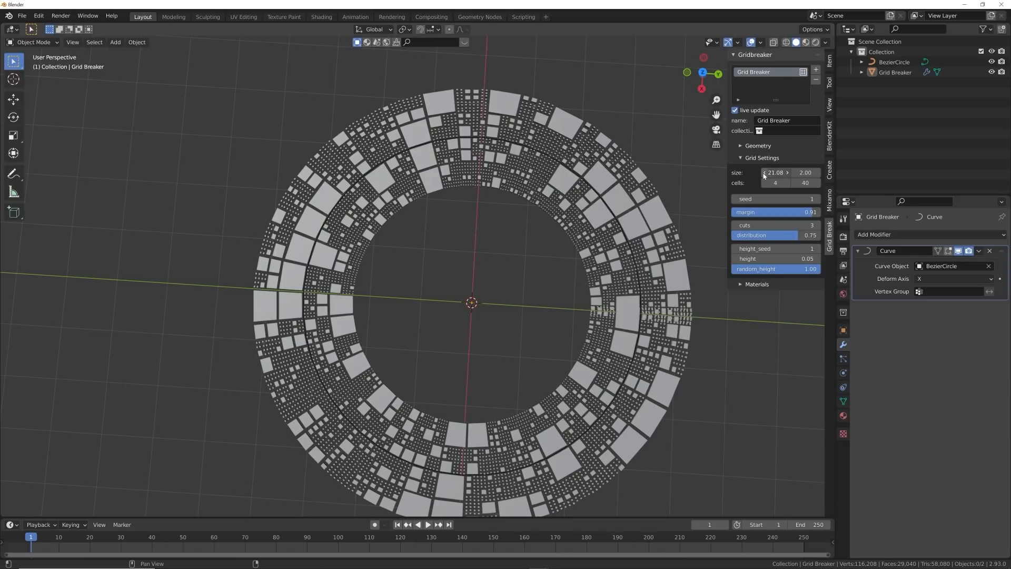
left_click(765, 173)
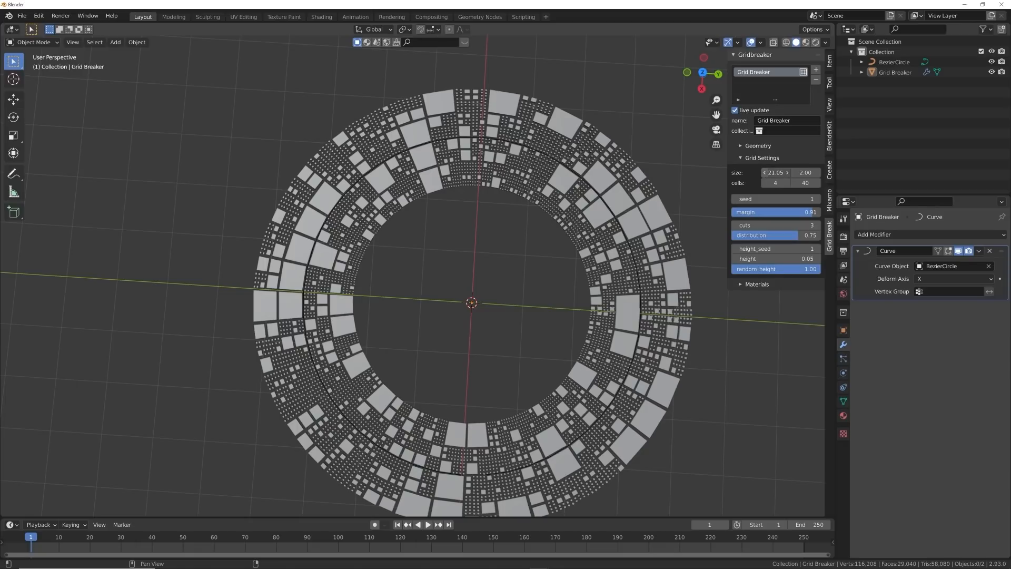
left_click(764, 173)
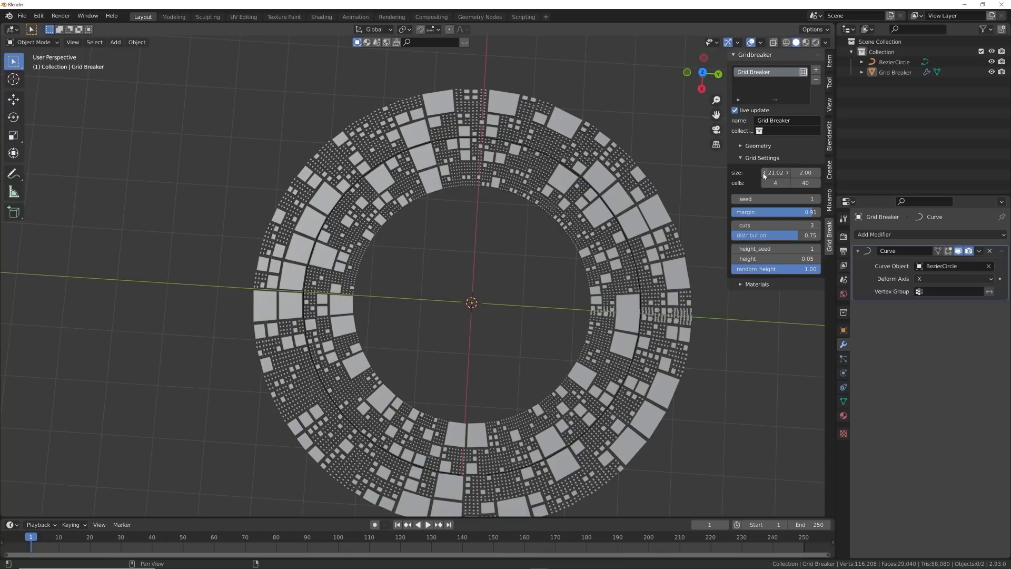
left_click(764, 173)
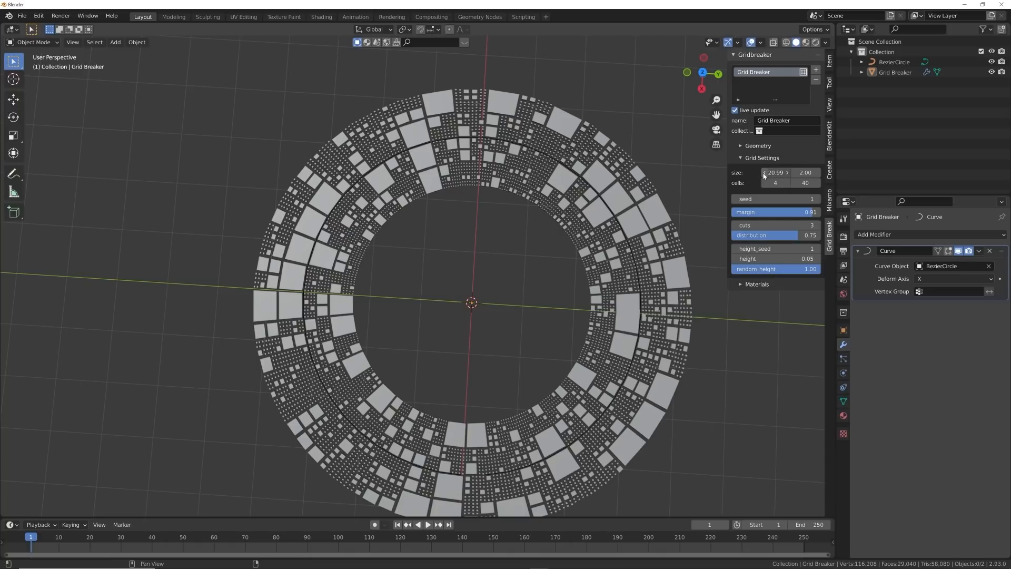
left_click(765, 173)
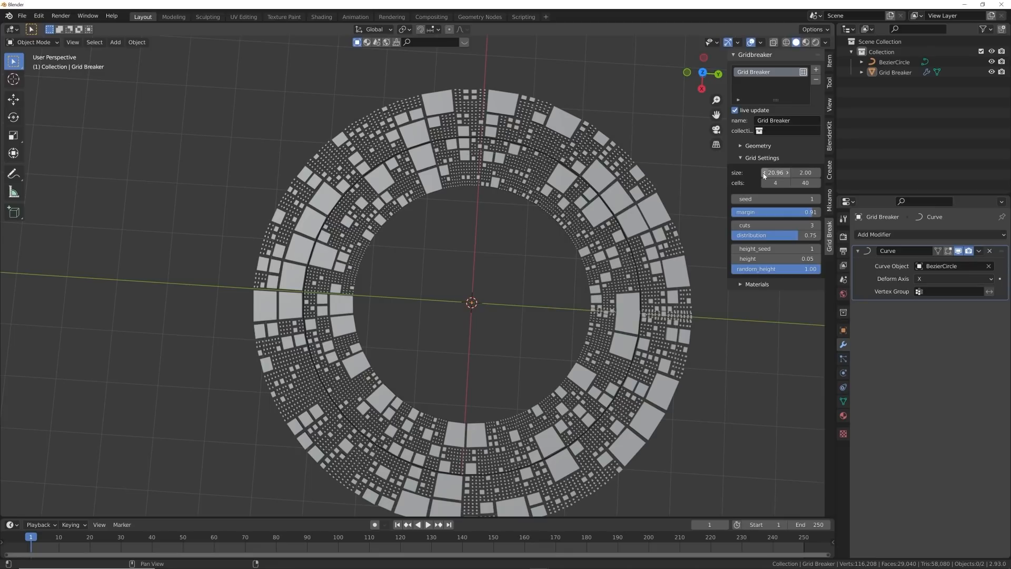
- Examine the ring's blocks and heights close up and from low angles
middle_click_drag(553, 421, 561, 343)
scroll(564, 353, "up", 5)
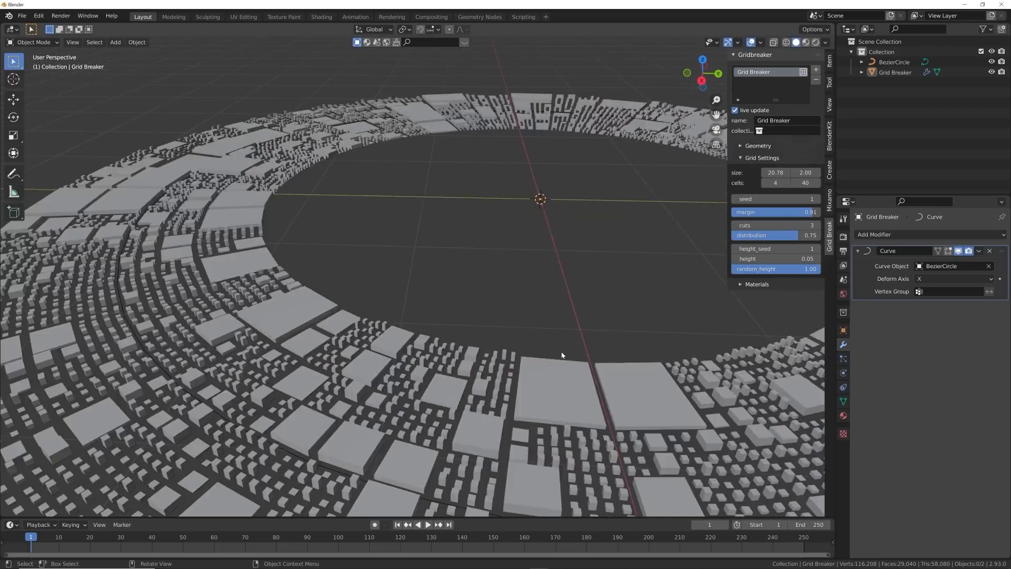
scroll(561, 343, "down", 4)
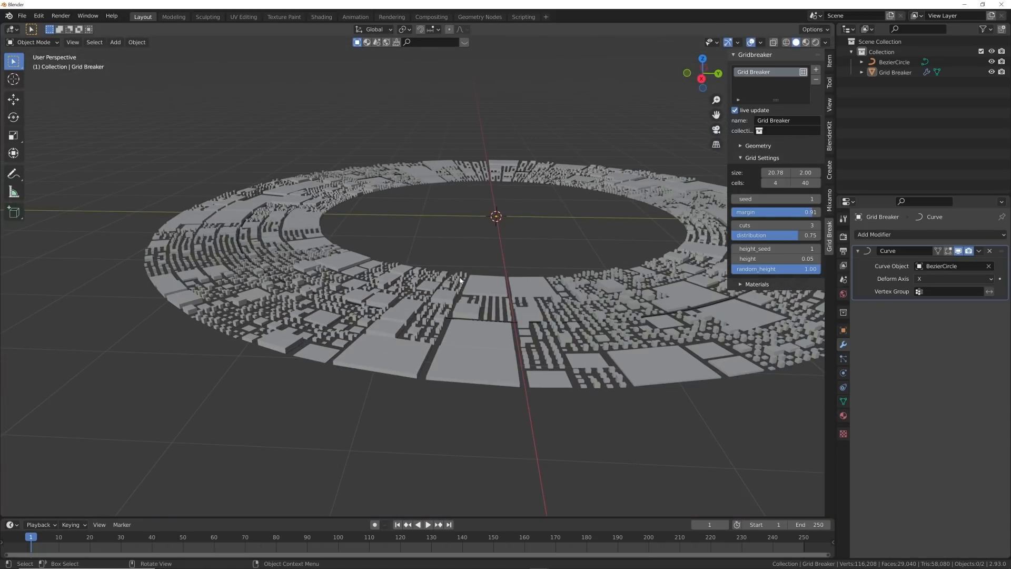
middle_click_drag(529, 330, 506, 331)
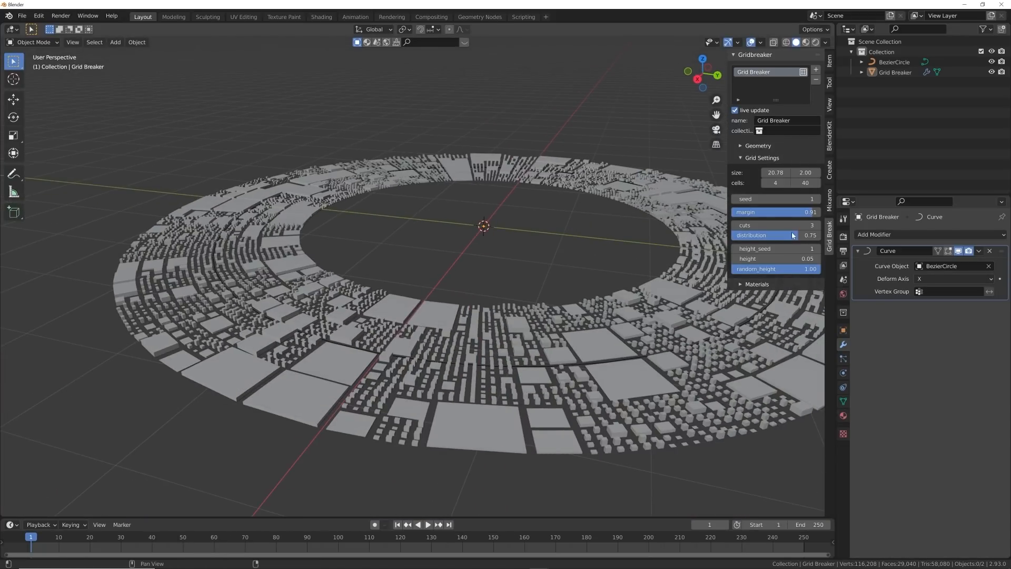
middle_click_drag(559, 385, 558, 336)
scroll(558, 350, "up", 4)
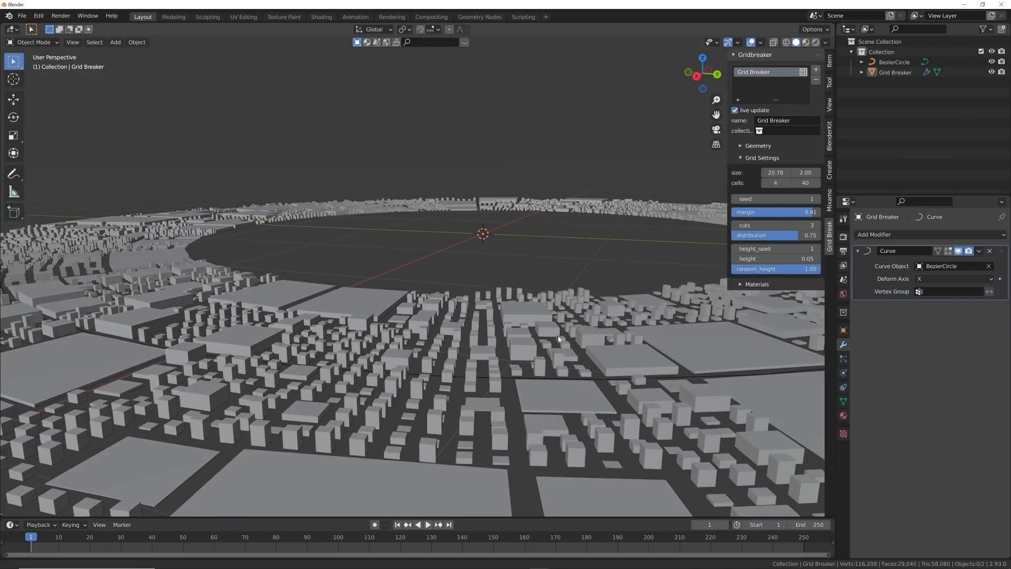
scroll(504, 365, "up", 1)
scroll(505, 366, "down", 5)
middle_click_drag(504, 365, 503, 384)
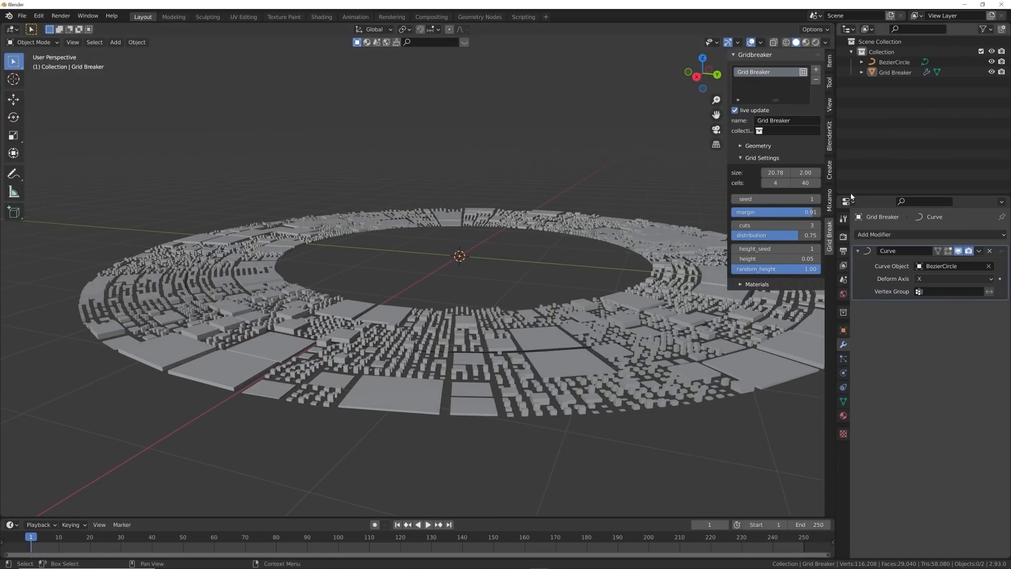
- Set the ring grid's height to 0.08
double_click(774, 258)
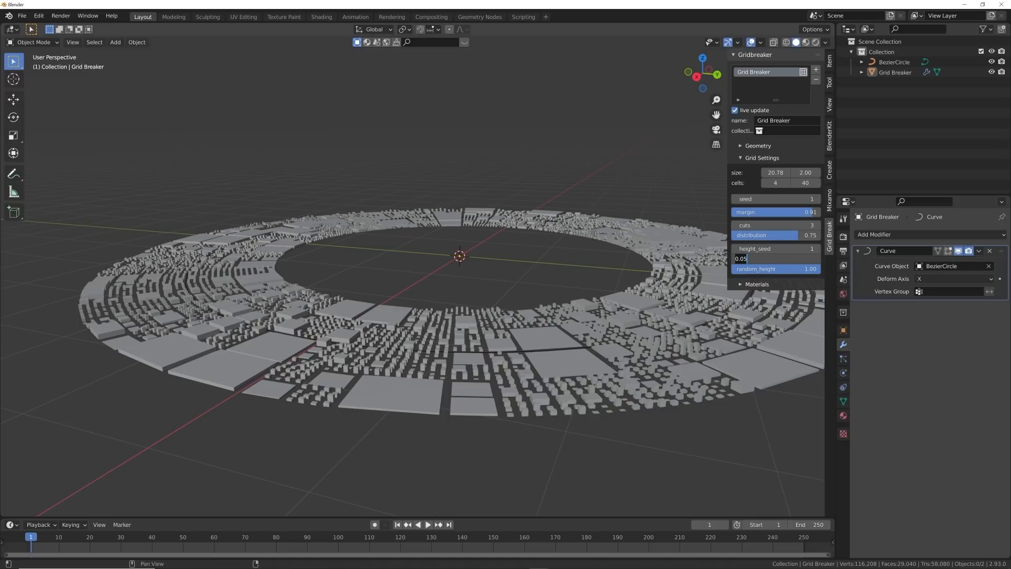
type("0")
key("Return")
middle_click_drag(456, 338, 452, 469)
scroll(427, 325, "up", 3)
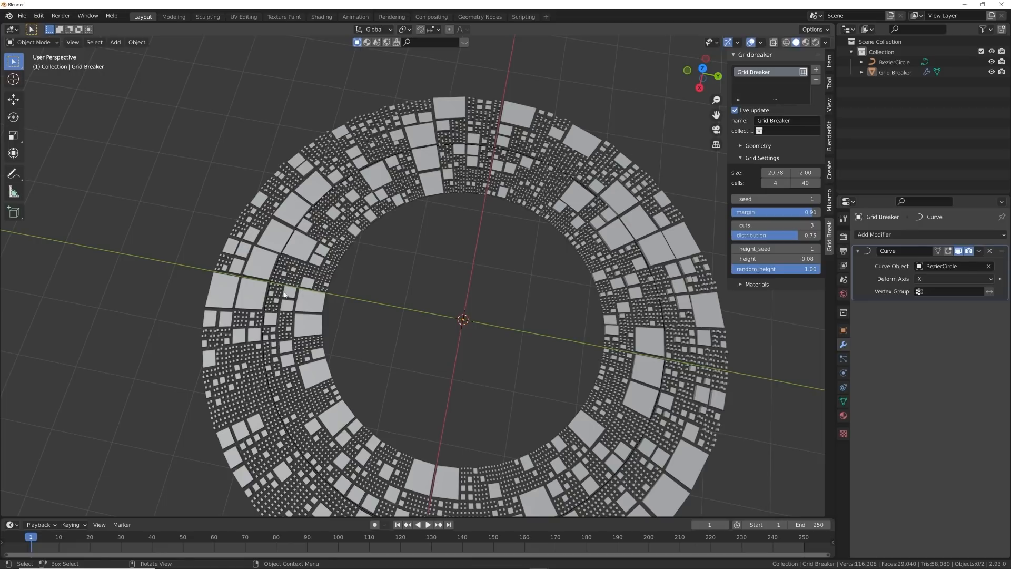
- Give the second grid inside the ring a margin of 0.85, a distribution of 0.77 and a height of 0.02
middle_click_drag(514, 305, 573, 293)
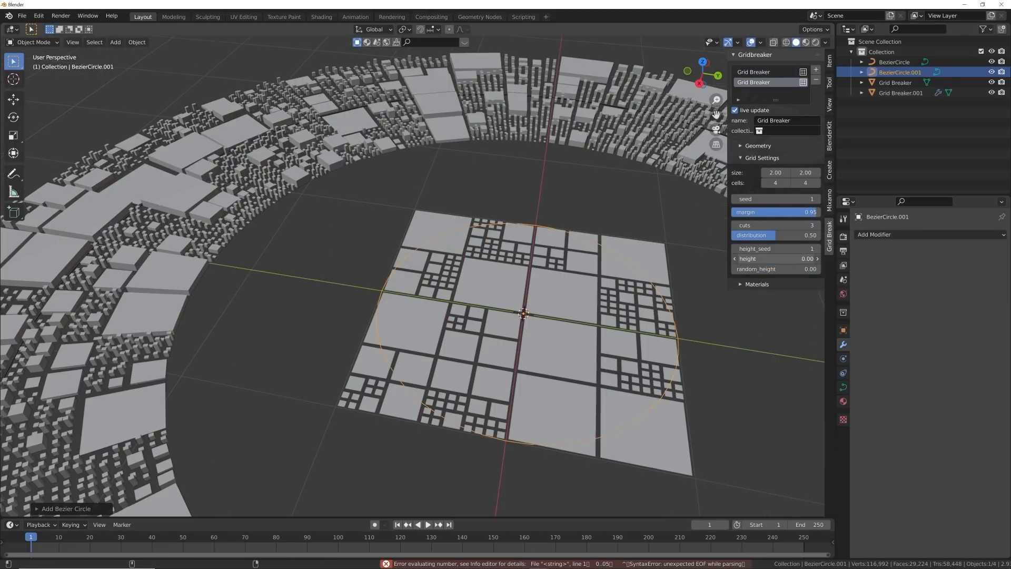
left_click_drag(790, 212, 783, 212)
left_click_drag(783, 235, 807, 235)
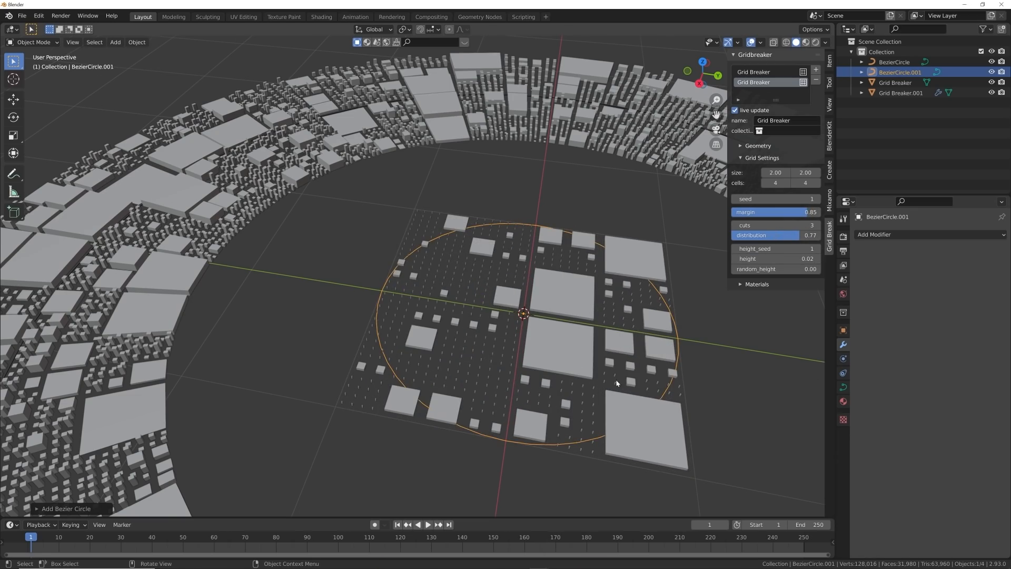
middle_click_drag(620, 383, 539, 395)
scroll(527, 388, "down", 2)
scroll(600, 382, "up", 6)
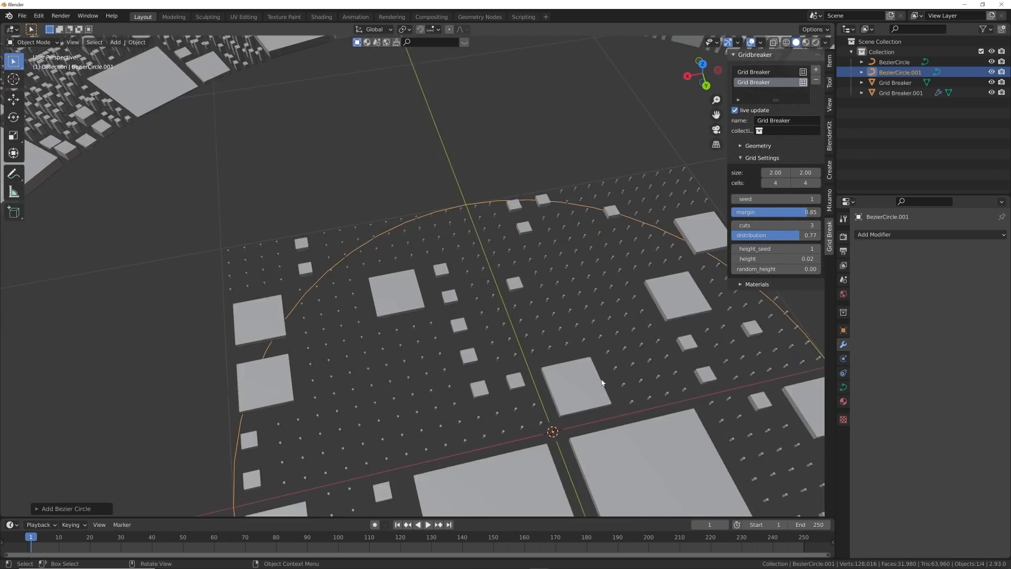
- Examine the small inner grid and its Bezier circle in relation to the surrounding ring
scroll(555, 361, "down", 5)
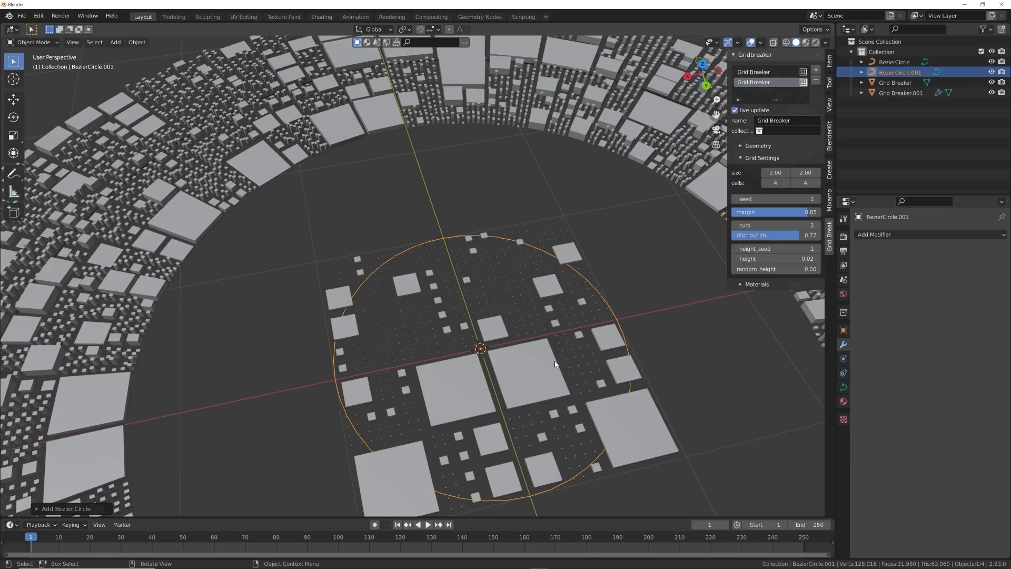
middle_click_drag(555, 362, 581, 340)
key("KP_Decimal")
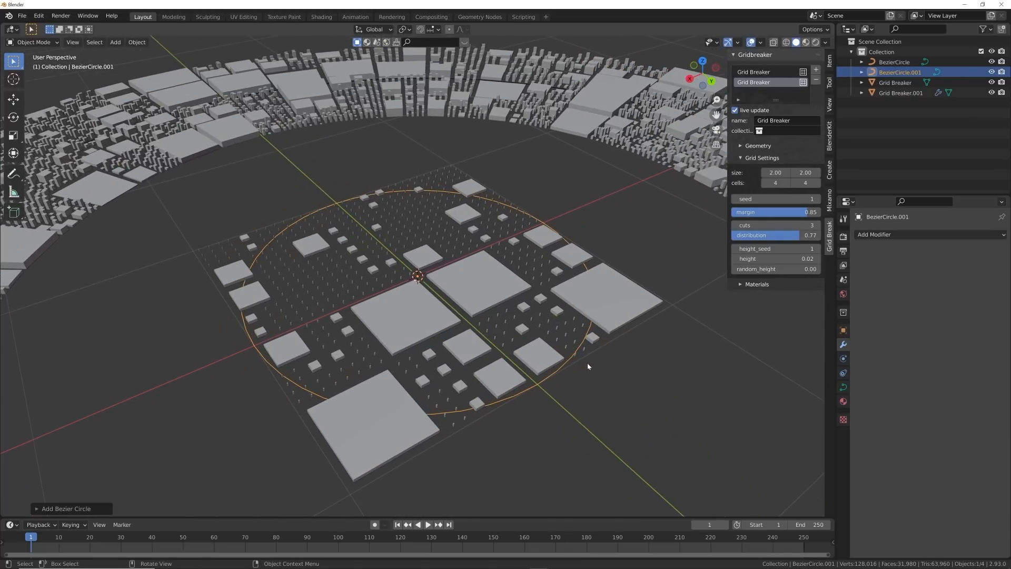
scroll(567, 367, "down", 10)
scroll(300, 327, "up", 6)
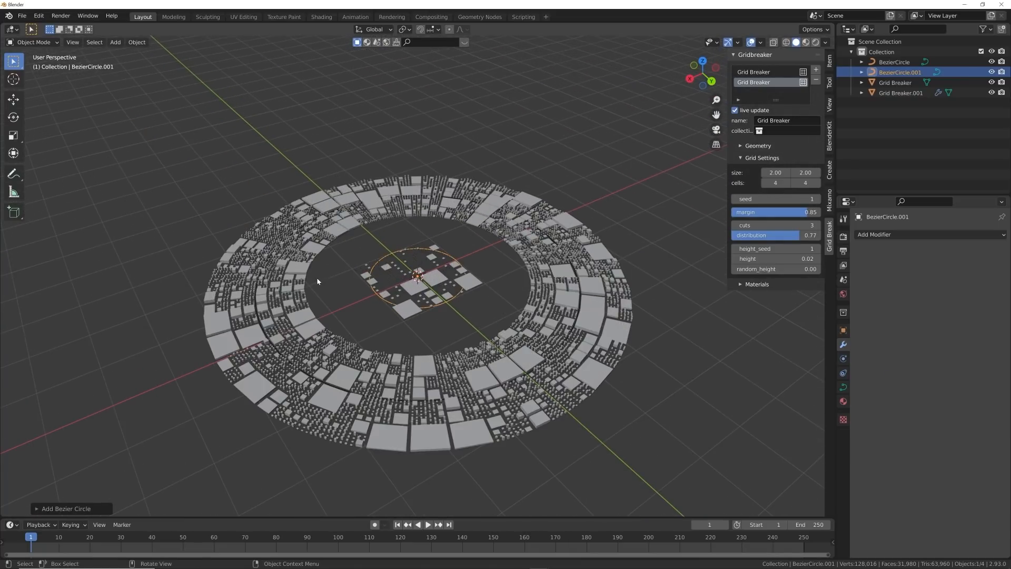
scroll(501, 284, "up", 4)
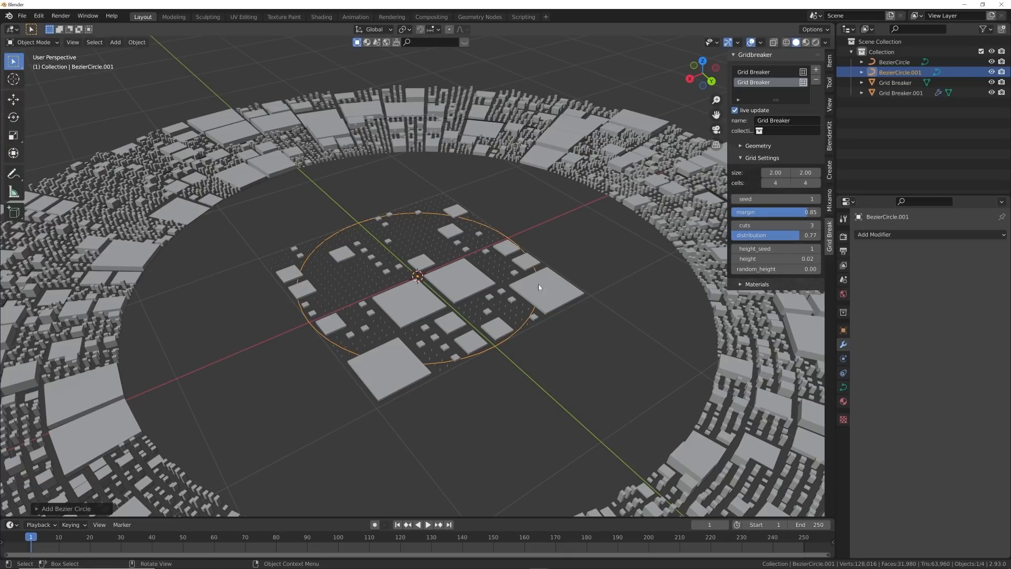
scroll(539, 283, "up", 3)
middle_click_drag(538, 277, 580, 273)
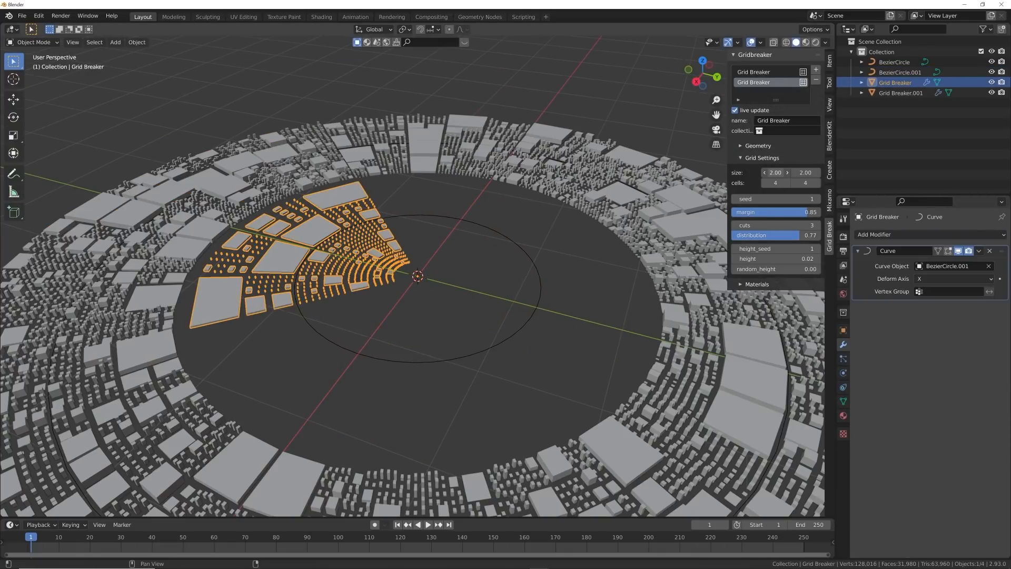
- Bend the inner grid into a full ring with an X size of 14.42 and 4 by 30 cells, scaling up its Bezier circle
left_click_drag(776, 173, 812, 183)
left_click(540, 276)
key("s")
left_click(563, 279)
left_click(311, 372)
- Set the inner ring grid's height to 0.05 and its random height to 1.00, then deselect it
left_click_drag(777, 259, 790, 259)
left_click_drag(775, 269, 837, 274)
left_click(491, 307)
- Examine the inner and outer rings together from low angles, close up and from farther away
middle_click_drag(495, 316, 557, 281)
scroll(494, 288, "up", 3)
scroll(495, 288, "up", 1)
scroll(407, 330, "down", 1)
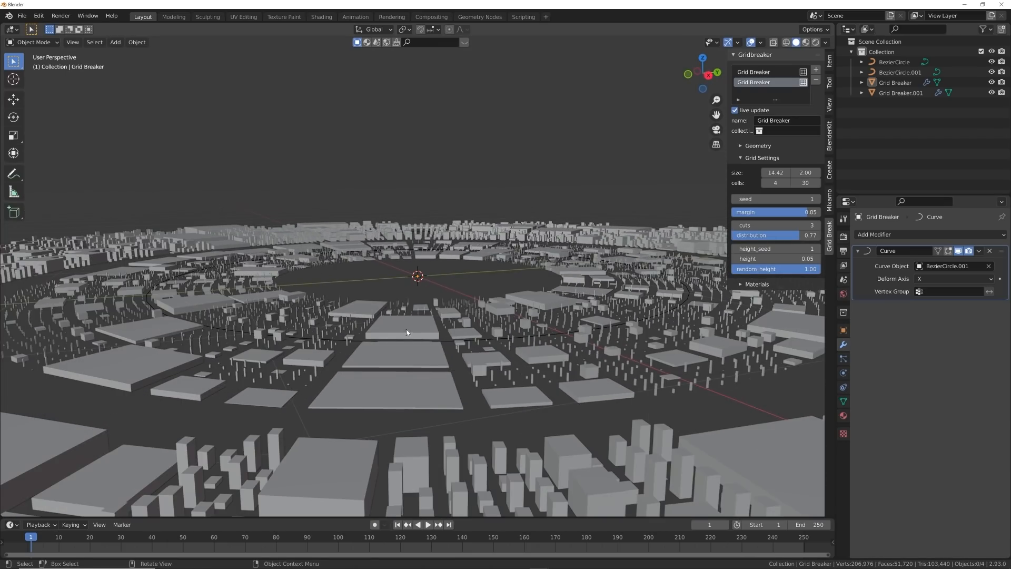
middle_click_drag(452, 357, 278, 343)
scroll(512, 408, "up", 2)
scroll(474, 438, "down", 1)
scroll(464, 431, "down", 5)
middle_click_drag(500, 423, 607, 416)
scroll(489, 423, "up", 1)
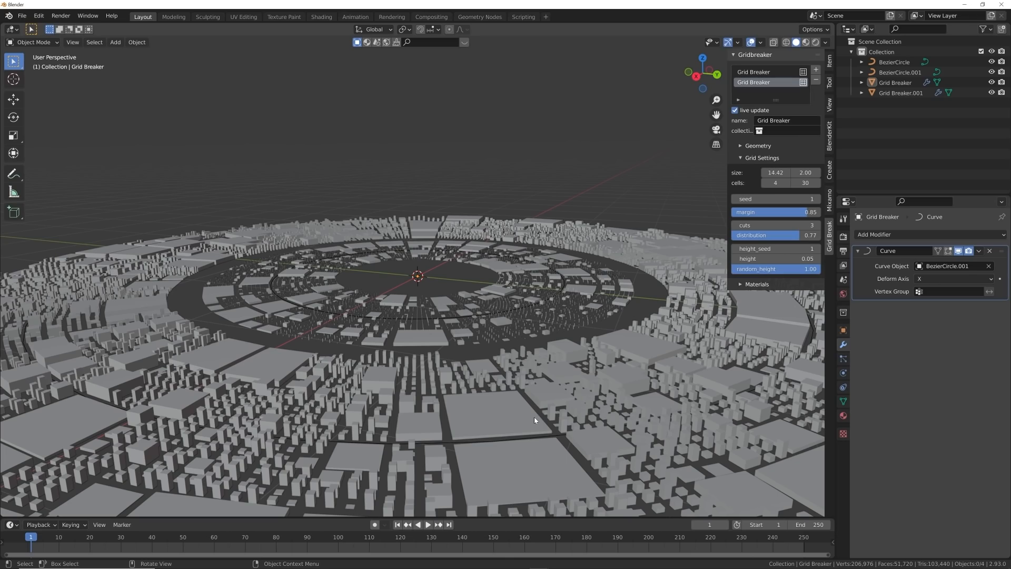
scroll(557, 335, "down", 1)
middle_click_drag(556, 335, 651, 343)
scroll(651, 343, "down", 2)
middle_click_drag(494, 395, 507, 391)
scroll(507, 392, "up", 4)
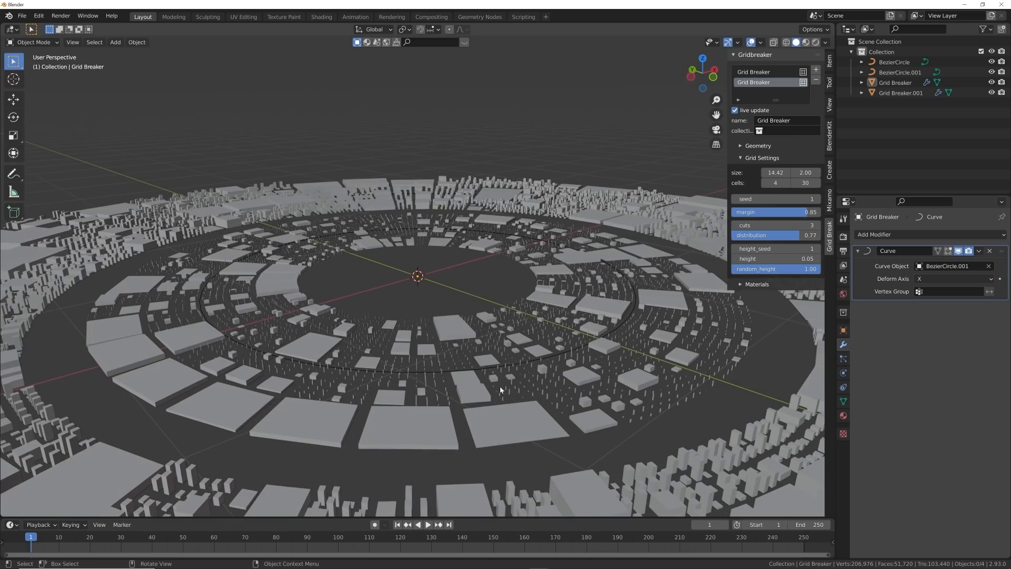
- Select both ring grids with their Bezier circles and make a linked duplicate of them in place
scroll(513, 198, "down", 6)
left_click_drag(610, 170, 104, 416)
scroll(402, 370, "up", 3)
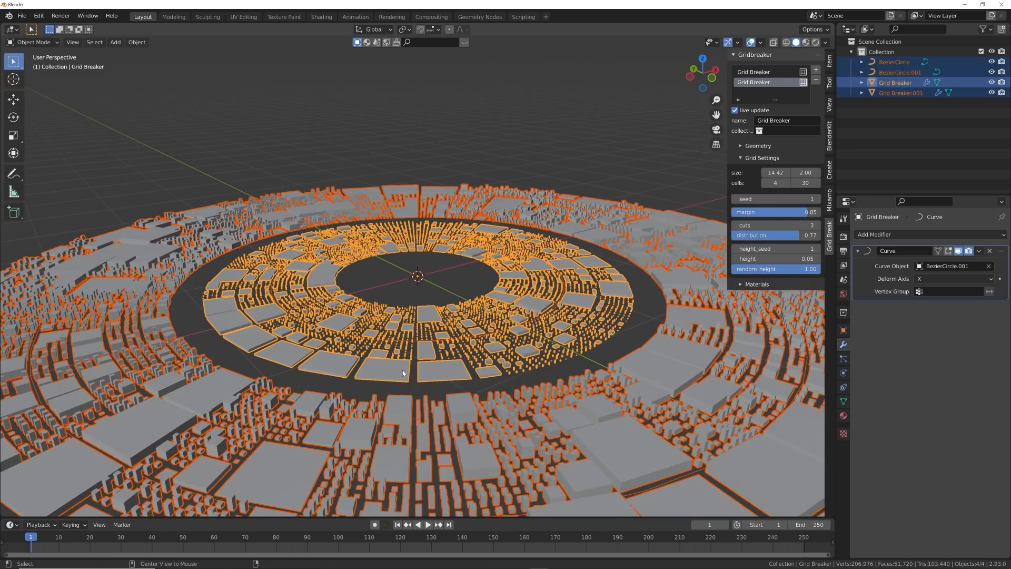
key("shift+d")
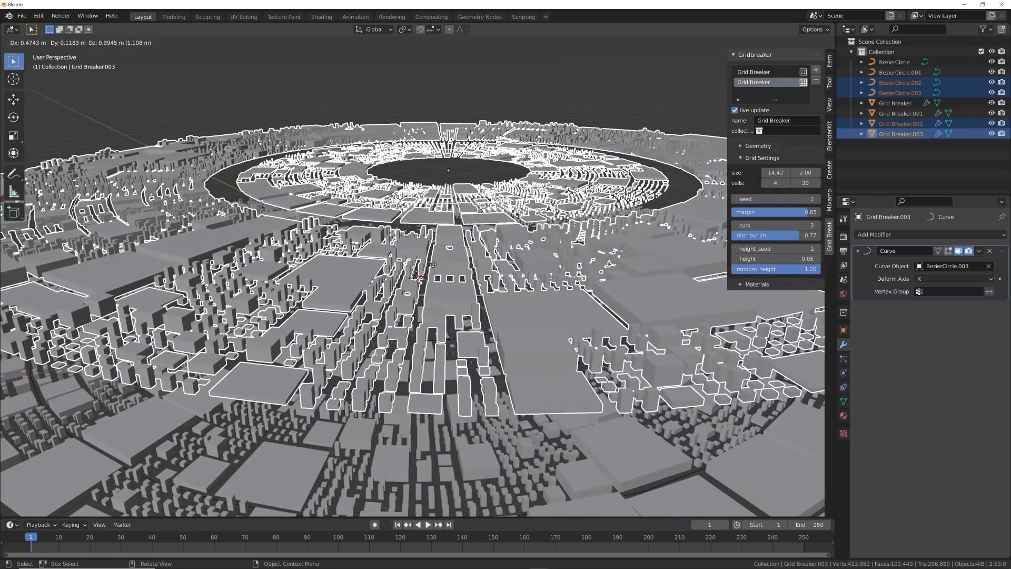
right_click(433, 264)
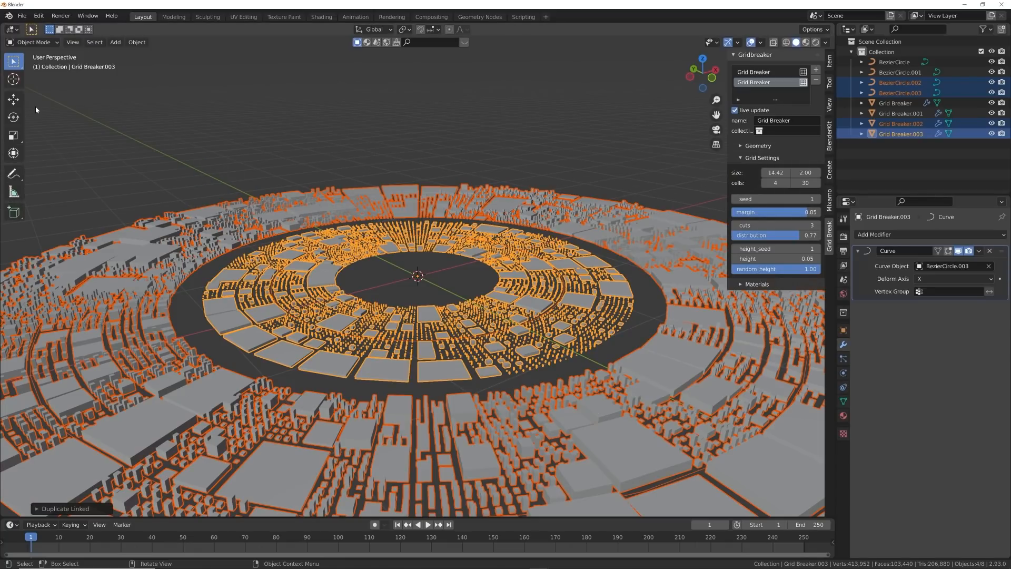
- Move the duplicated rings straight up along Z to form a second layer above the originals, and deselect them
left_click(14, 100)
middle_click_drag(490, 279, 406, 244)
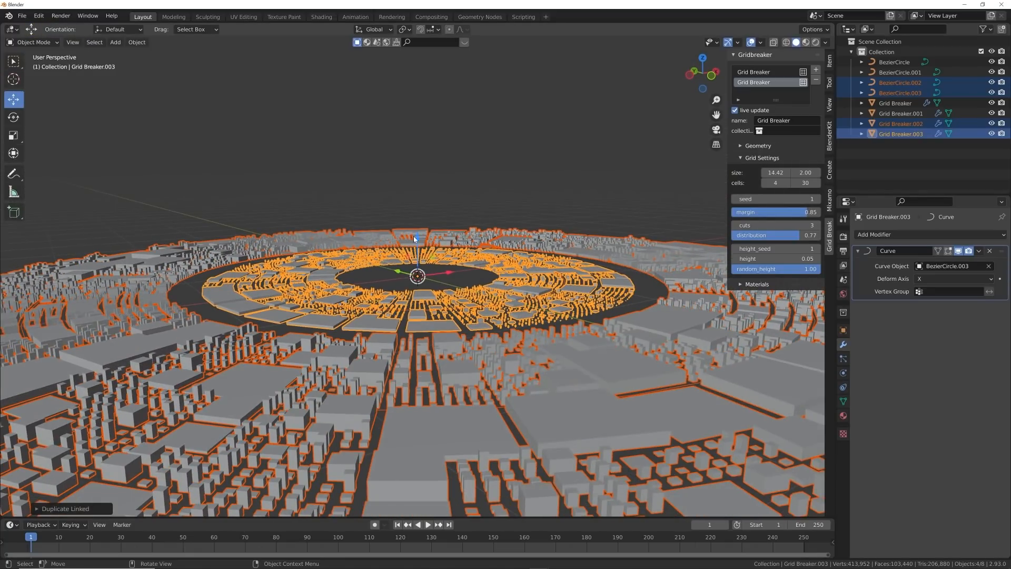
left_click_drag(415, 239, 418, 184)
mouse_move(498, 281)
middle_mouse_down()
mouse_move(487, 259)
mouse_move(484, 269)
middle_mouse_up()
left_click_drag(417, 189, 418, 151)
middle_click_drag(481, 254, 469, 350)
left_click(420, 328)
- Add a Bezier circle at the centre of the lower rings and rename it rig
mouse_move(419, 327)
middle_mouse_down()
mouse_move(479, 318)
mouse_move(436, 337)
middle_mouse_up()
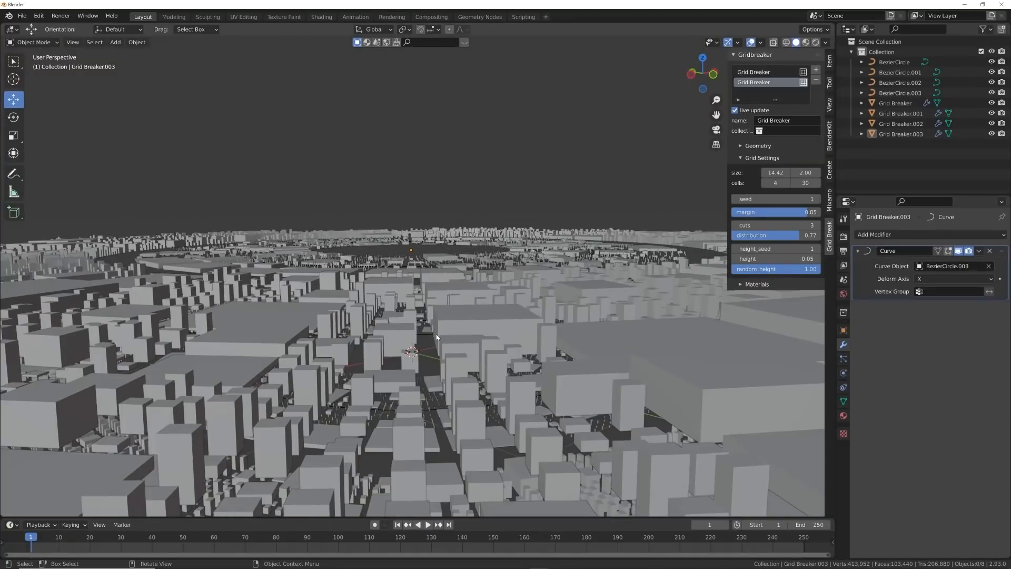
key("grave")
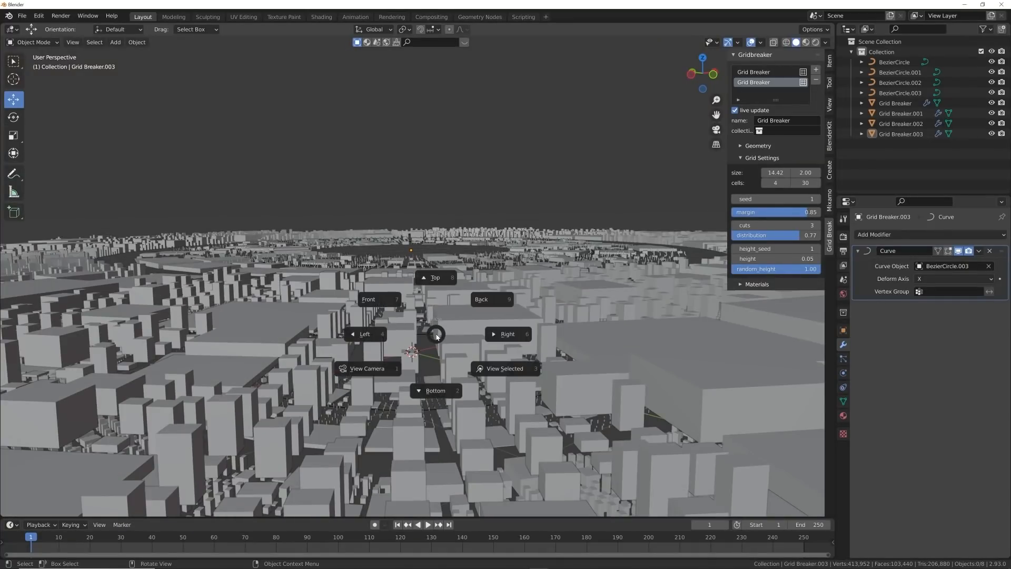
left_click(375, 307)
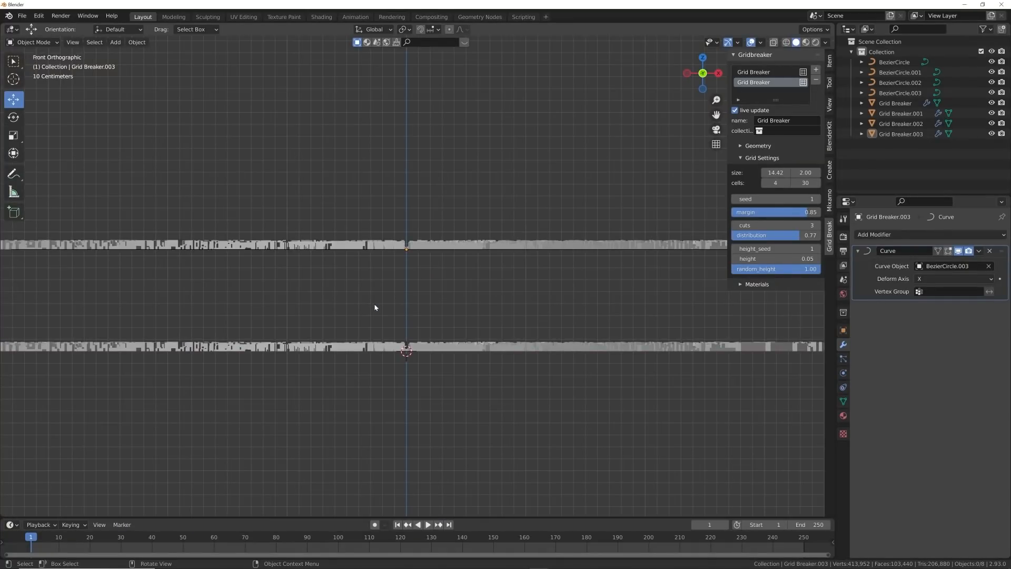
key("shift+a")
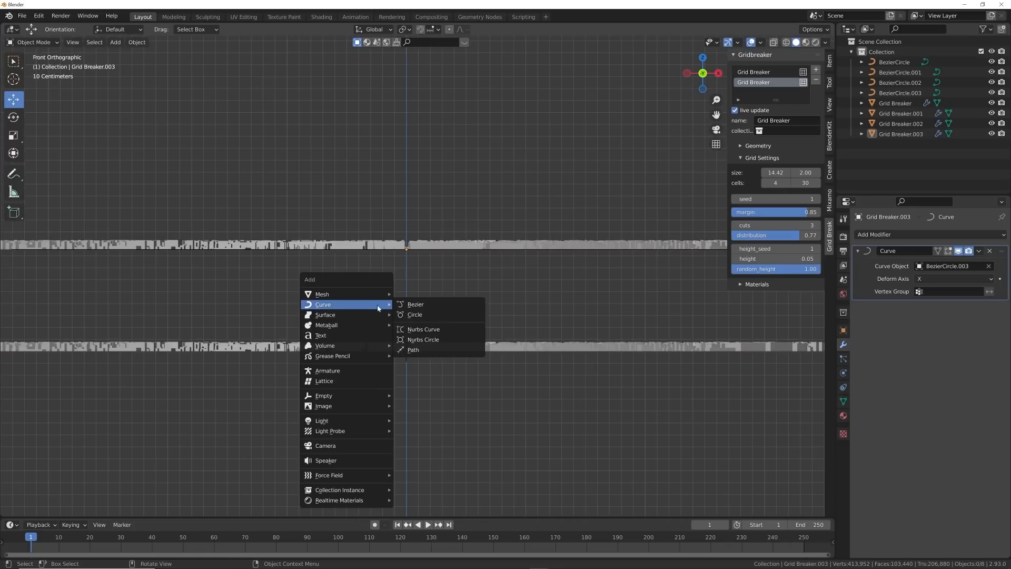
left_click(412, 315)
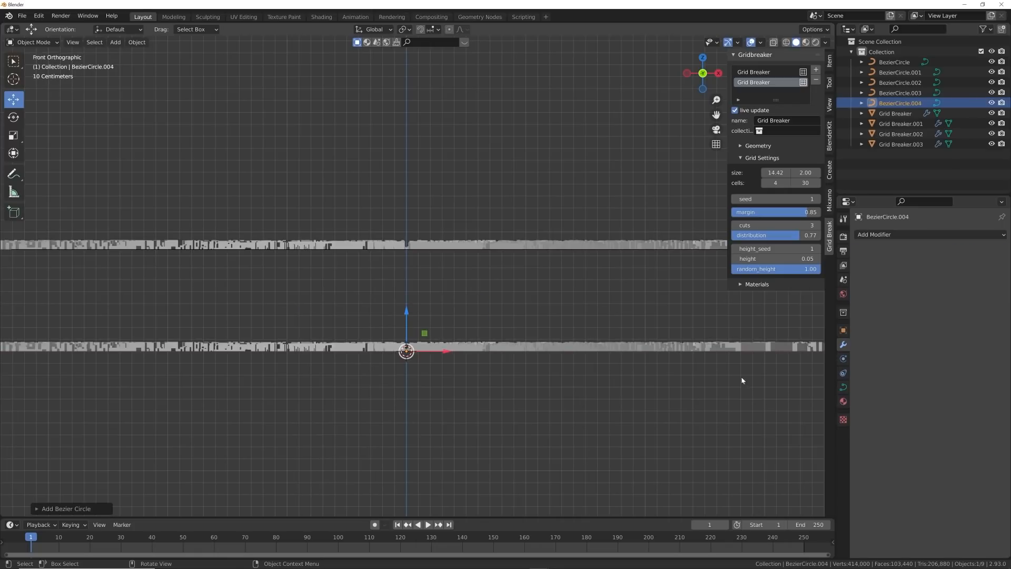
double_click(904, 104)
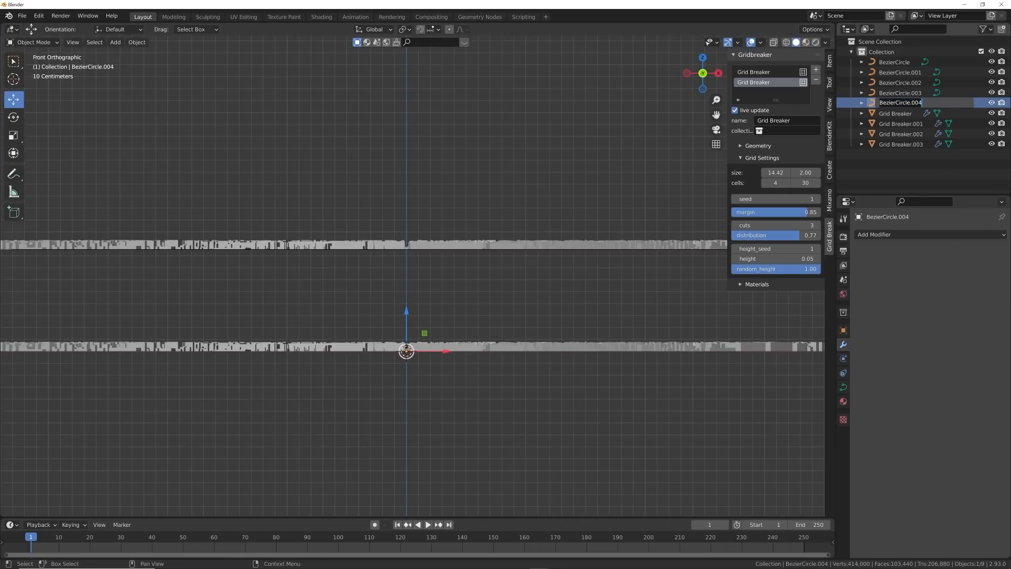
type("rig")
key("Return")
- Add a plain-axes empty at the origin and rename it track
key("shift+a")
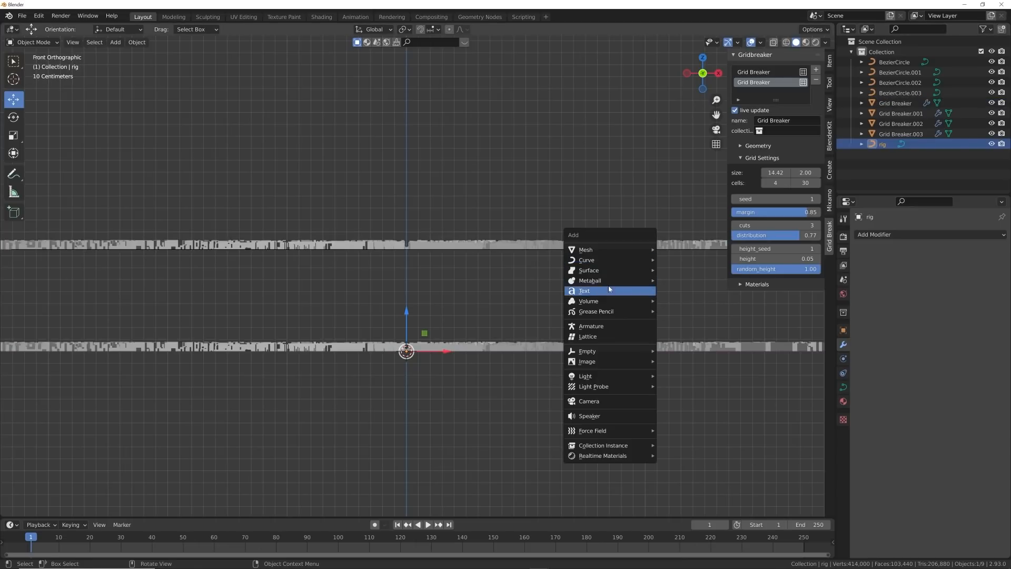
mouse_move(633, 351)
left_click(678, 351)
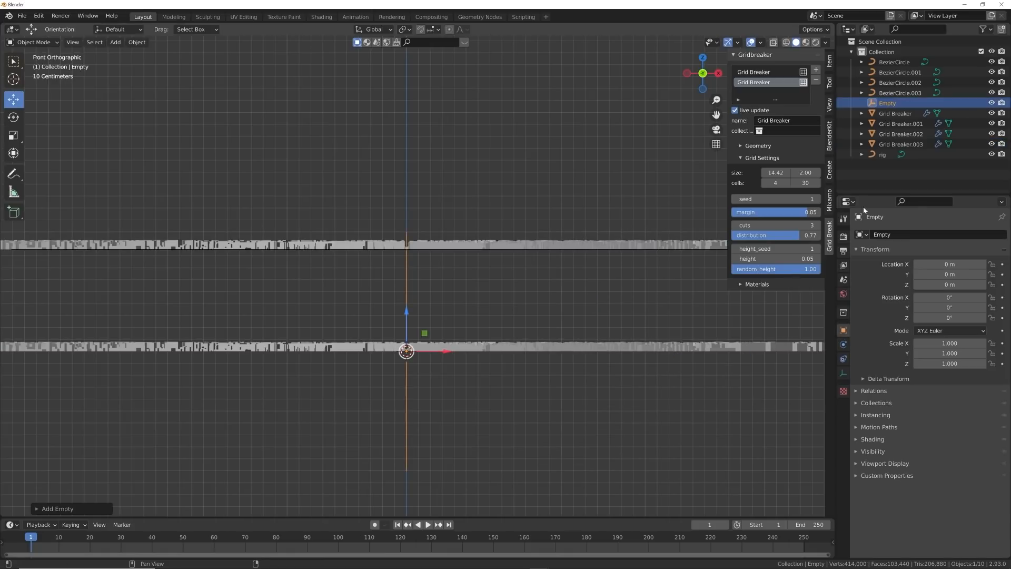
double_click(889, 103)
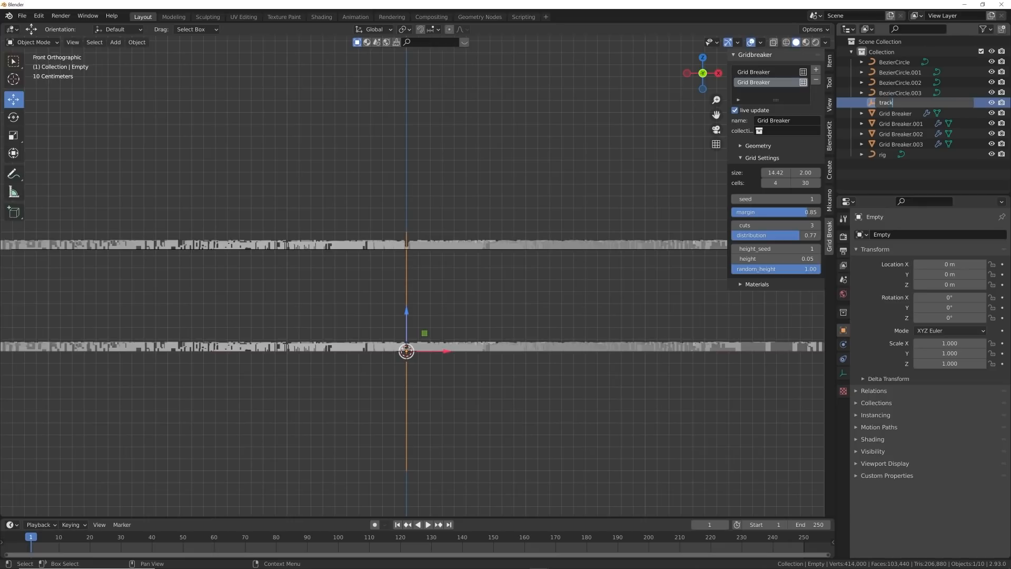
key("Return")
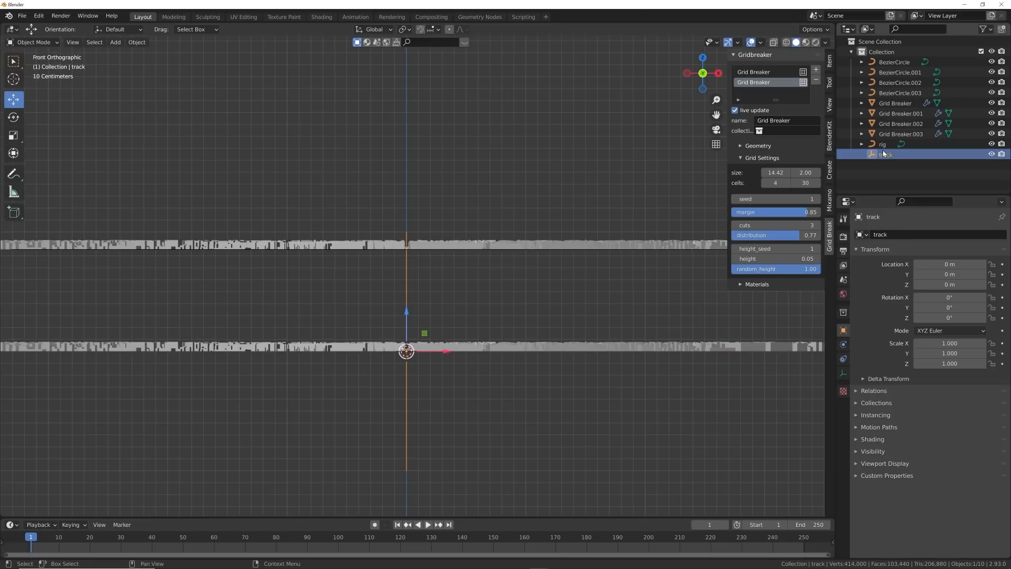
- Add a camera at the origin between the two layers of rings
key("shift+a")
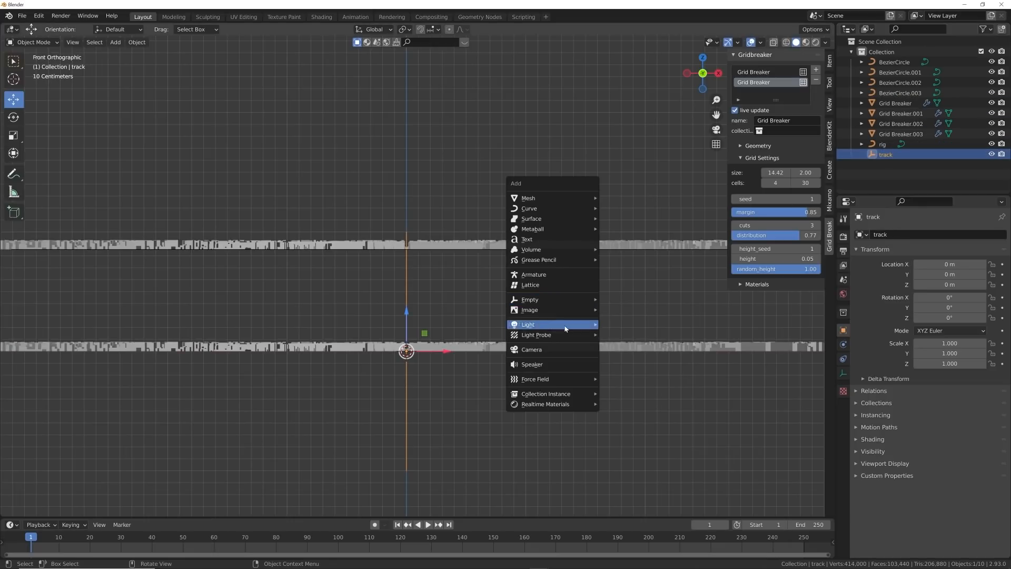
left_click(541, 348)
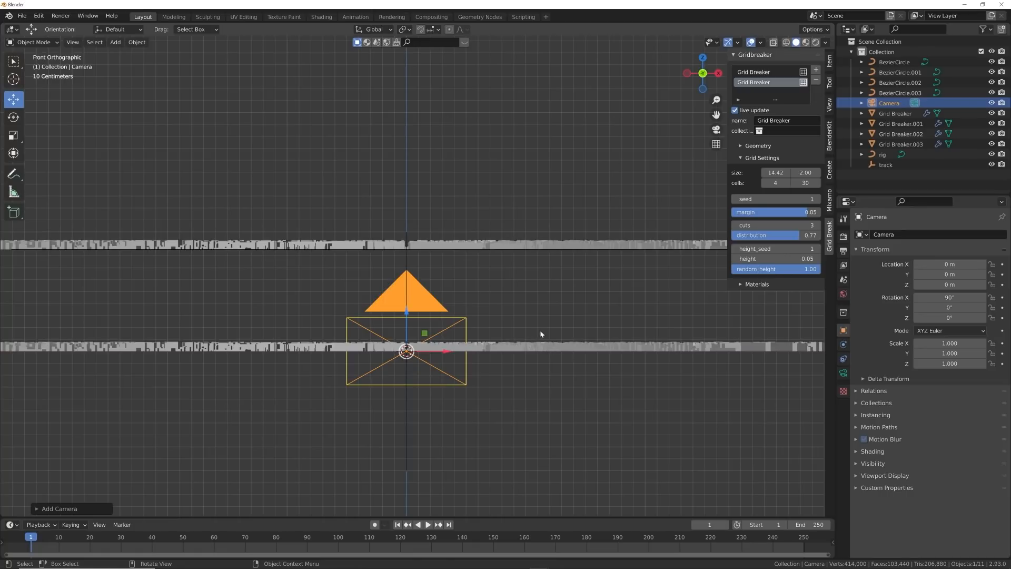
middle_click_drag(541, 334, 528, 349)
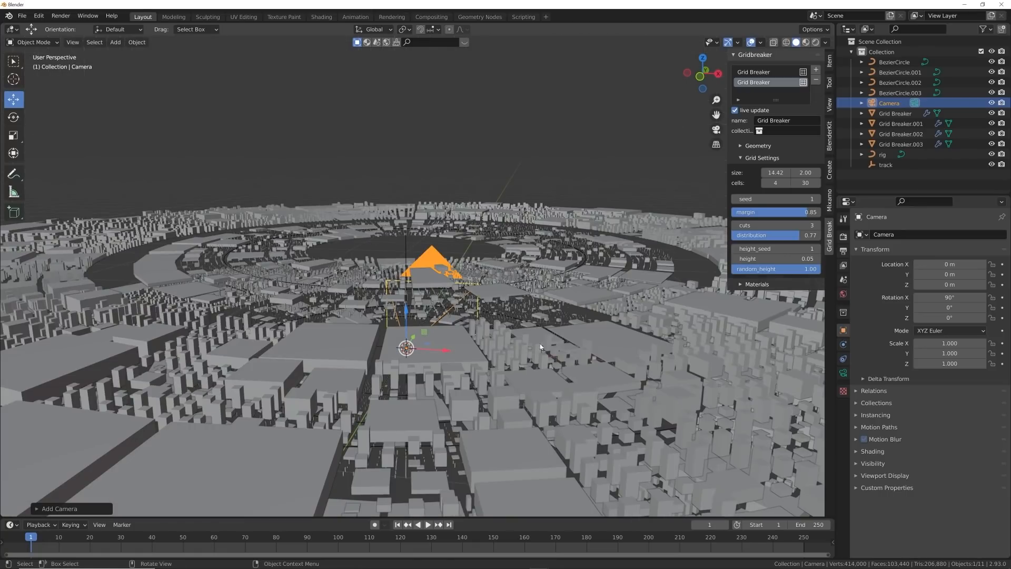
- Give the camera a Follow Path constraint with the rig circle as its target
left_click(844, 359)
left_click(914, 234)
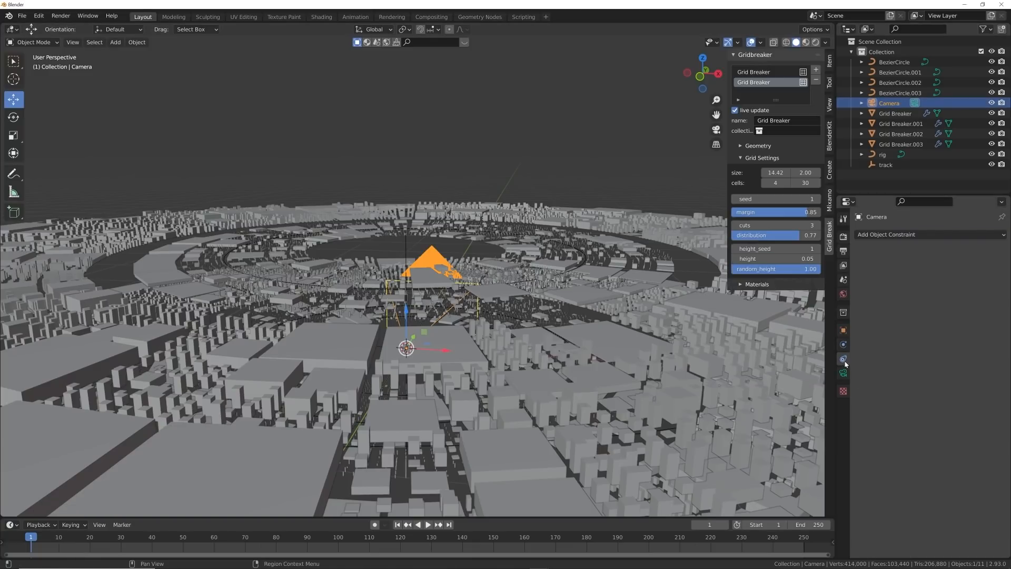
left_click(927, 234)
left_click(968, 300)
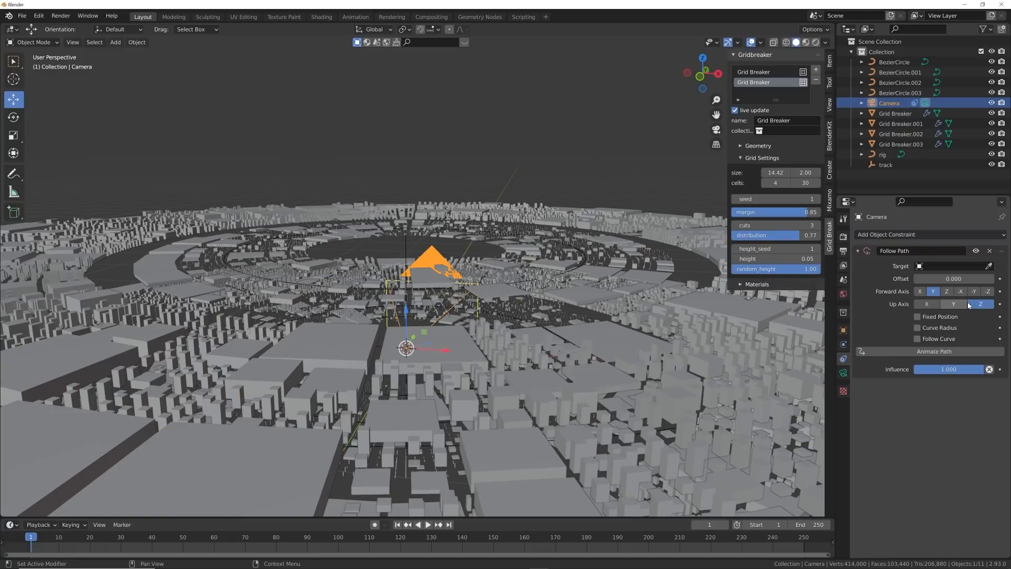
left_click(948, 266)
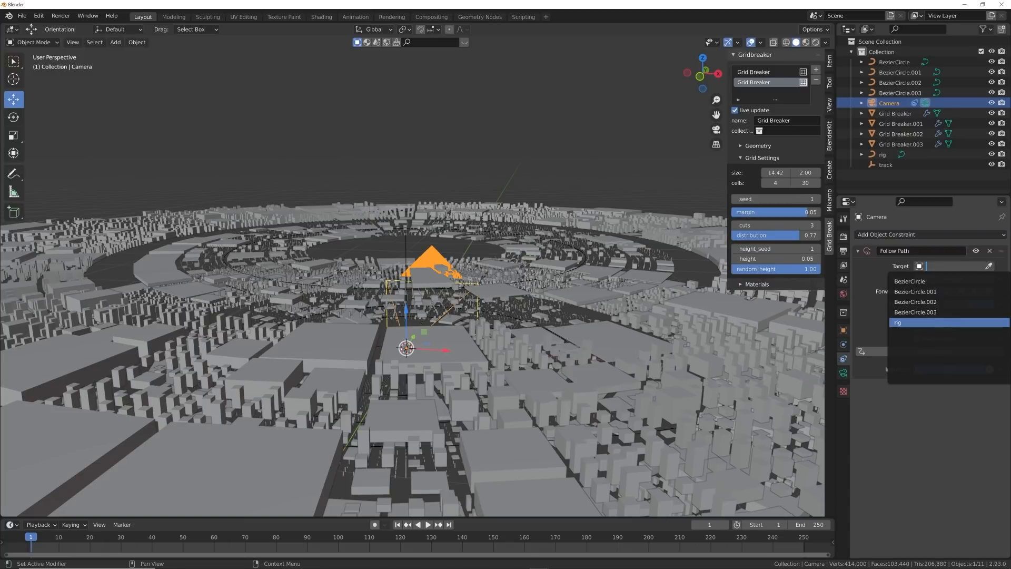
left_click(906, 322)
scroll(542, 338, "down", 3)
mouse_move(545, 327)
middle_mouse_down()
mouse_move(546, 319)
mouse_move(560, 327)
middle_mouse_up()
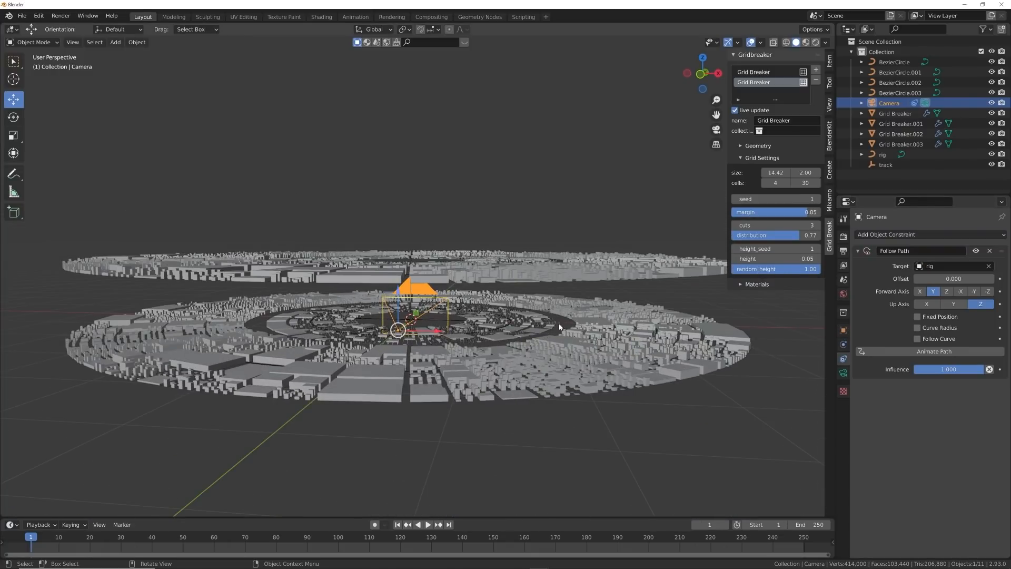
- Scale the rig circle up just beyond the outer ring and raise it slightly between the two layers
left_click(884, 155)
key("s")
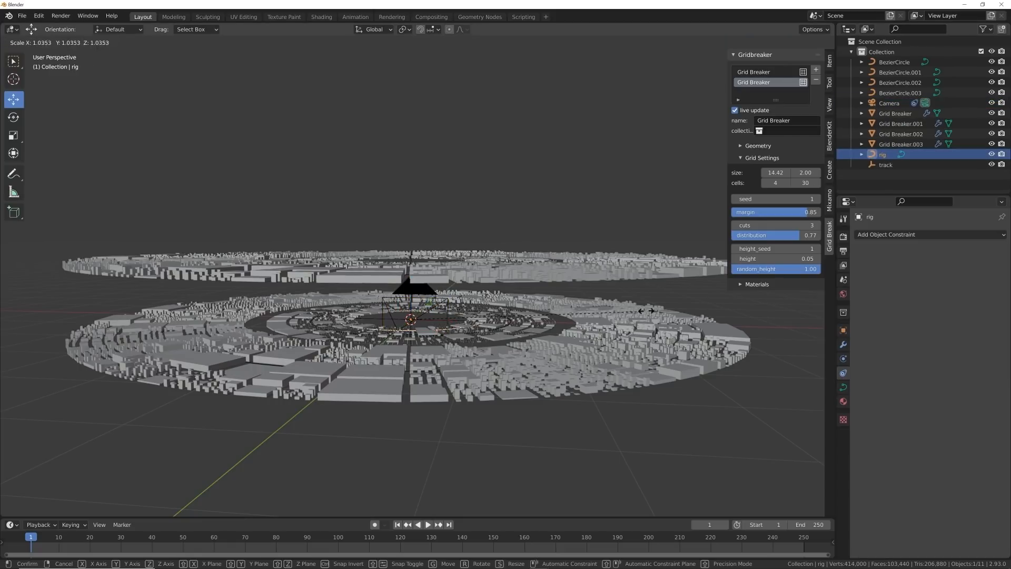
left_click(45, 156)
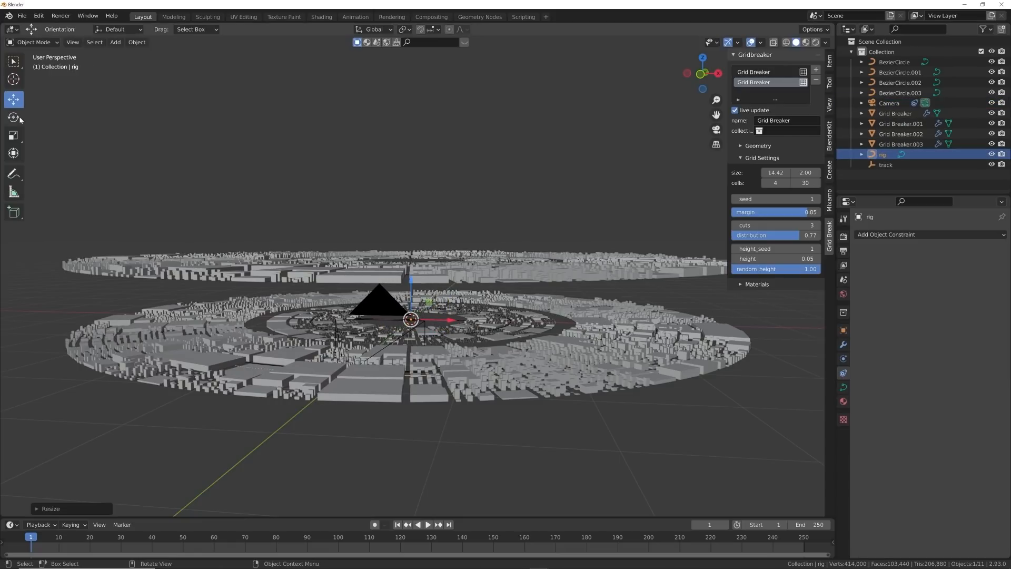
left_click_drag(412, 281, 412, 265)
key("s")
left_click(580, 322)
middle_click_drag(569, 326, 284, 345)
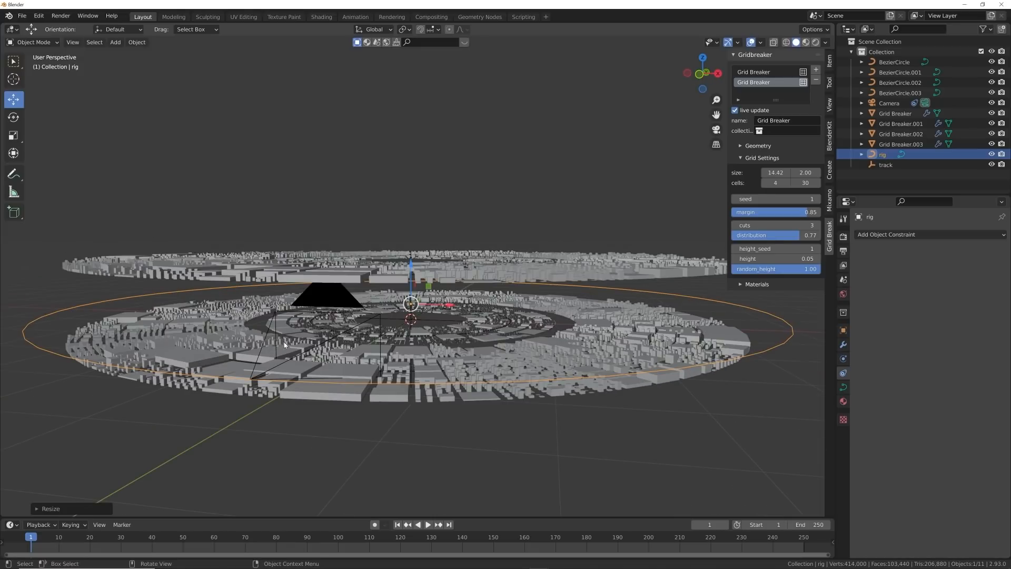
- Set the rig circle's preview resolution and render resolution to 64
left_click(845, 388)
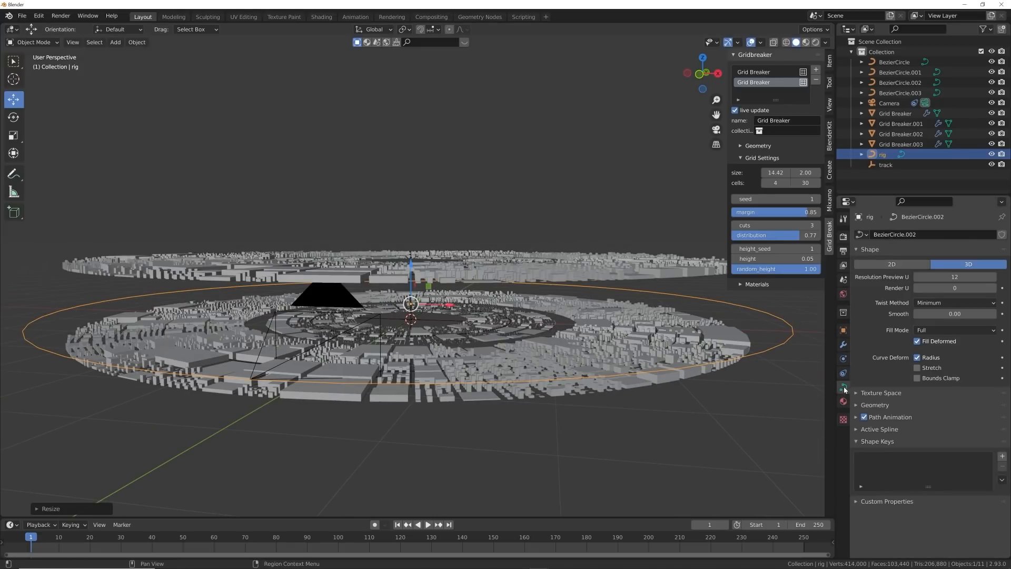
left_click(955, 277)
type("64")
key("Return")
left_click(954, 288)
type("64")
key("Return")
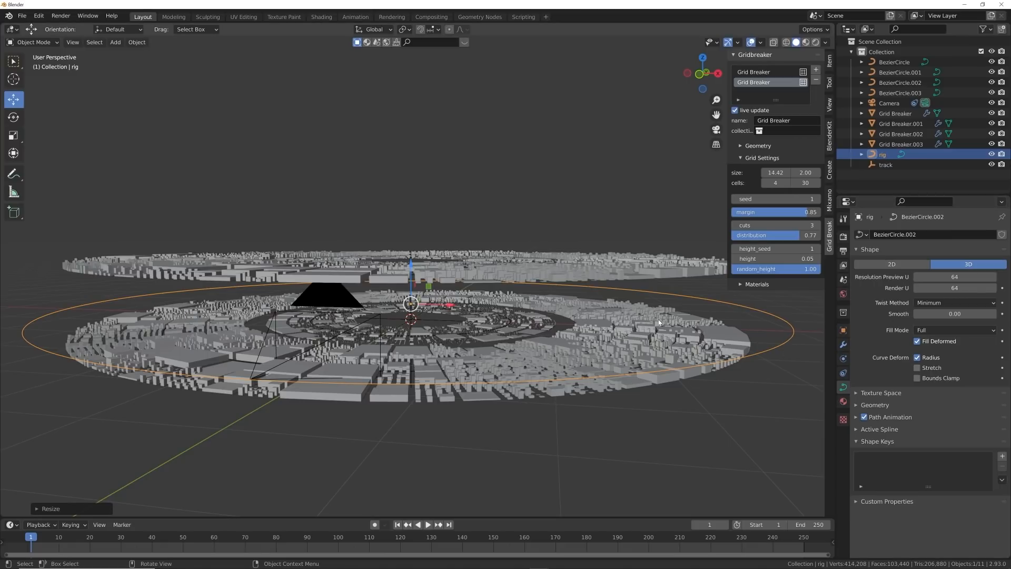
- Give the camera a Track To constraint with the track empty as its target
middle_click_drag(523, 368, 548, 348)
left_click(512, 281)
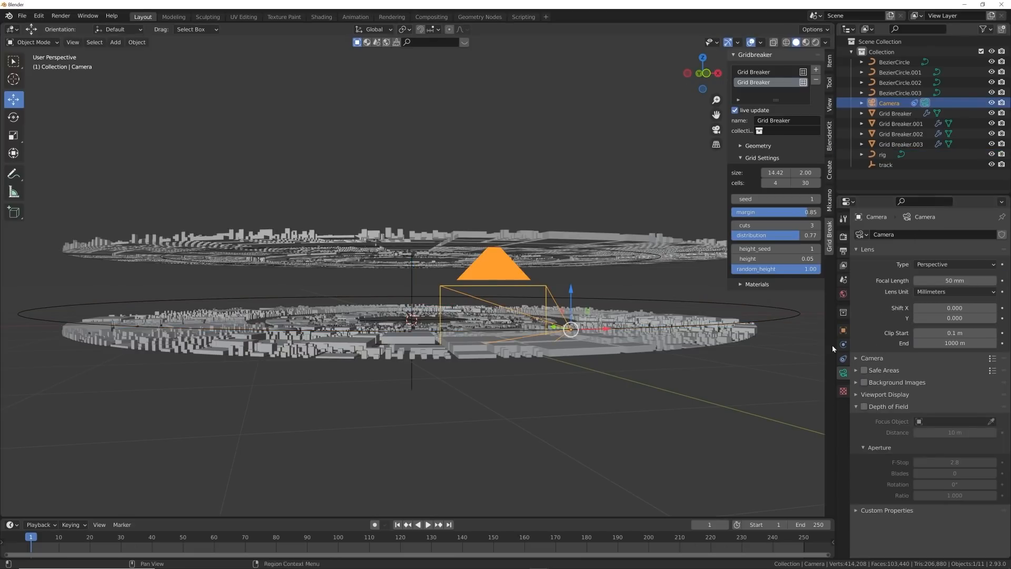
left_click(843, 358)
left_click(924, 242)
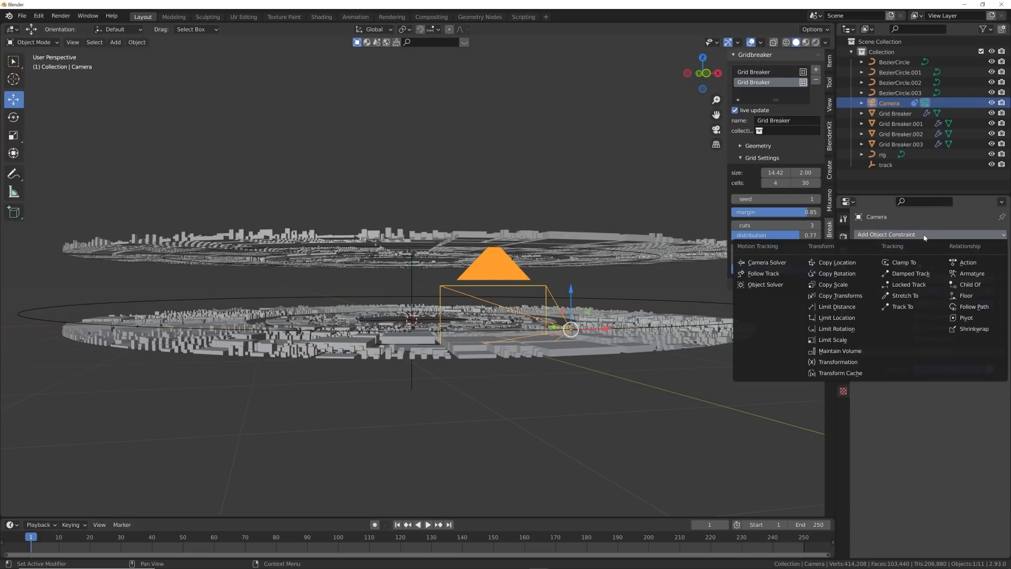
left_click(907, 310)
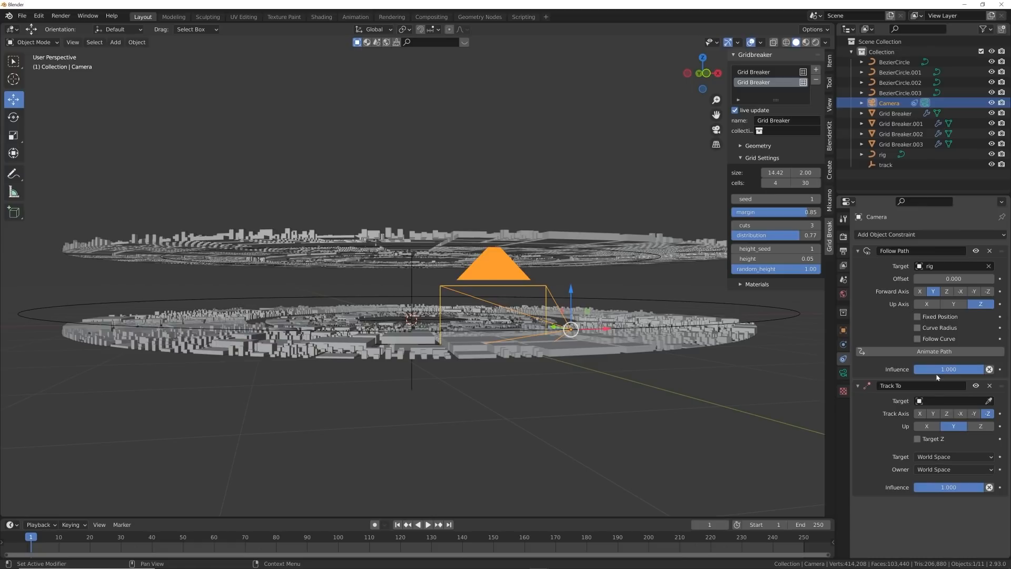
left_click(934, 400)
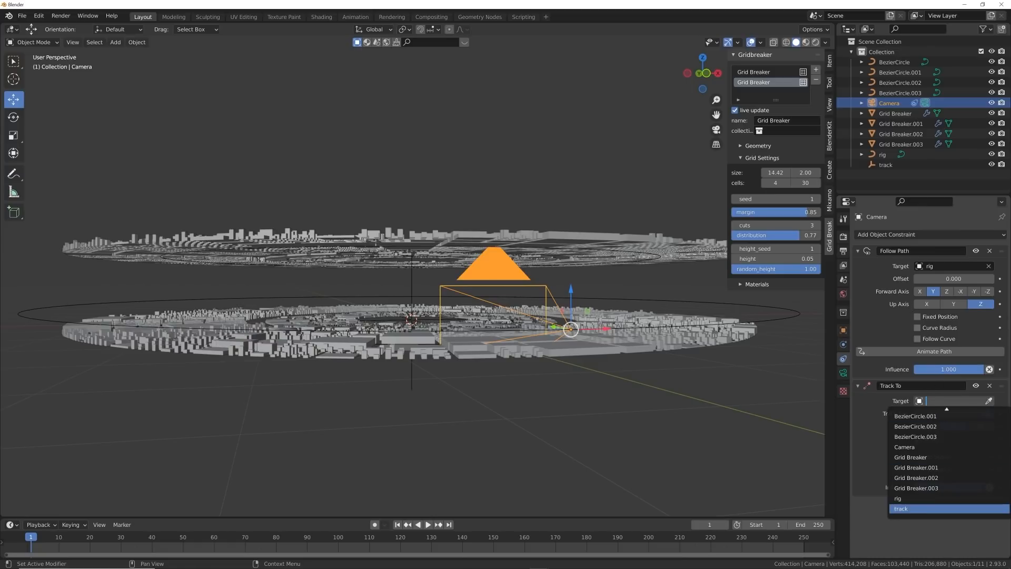
left_click(906, 508)
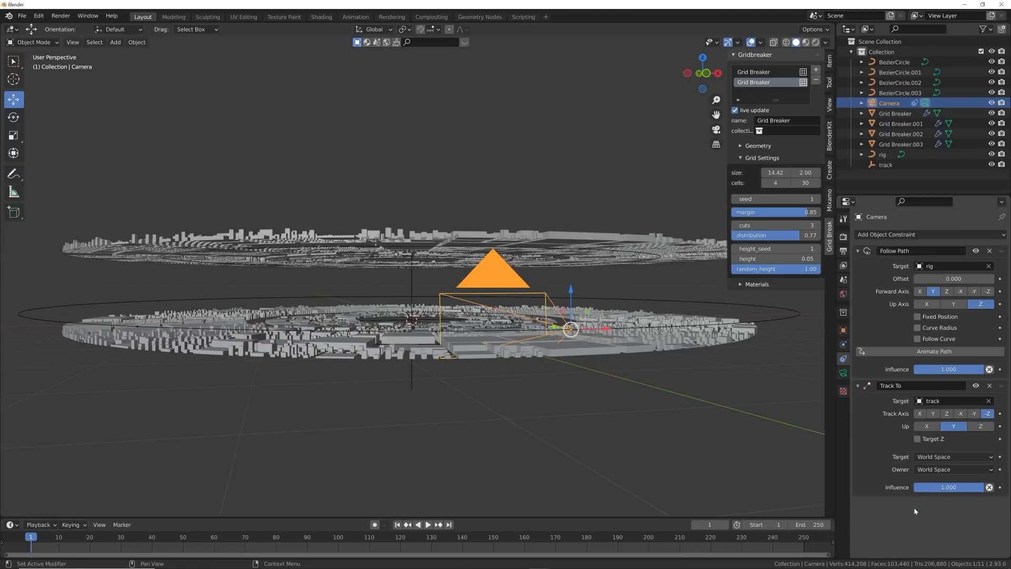
- Try moving the track empty up and down along Z to test how the camera aims at it
left_click(411, 277)
key("g")
key("z")
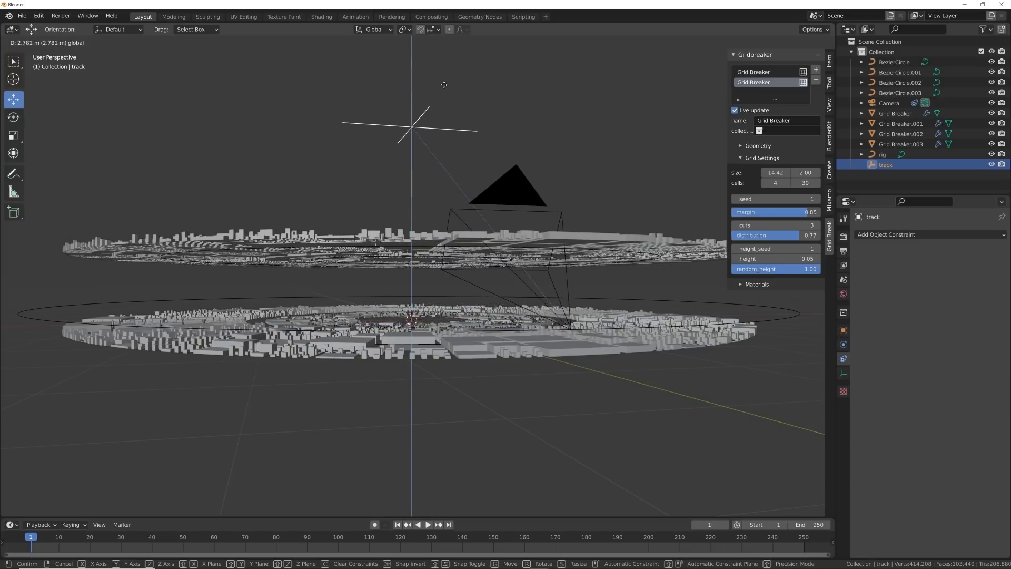
left_click(436, 245)
key("ctrl+z")
key("ctrl+shift+z")
key("ctrl+z")
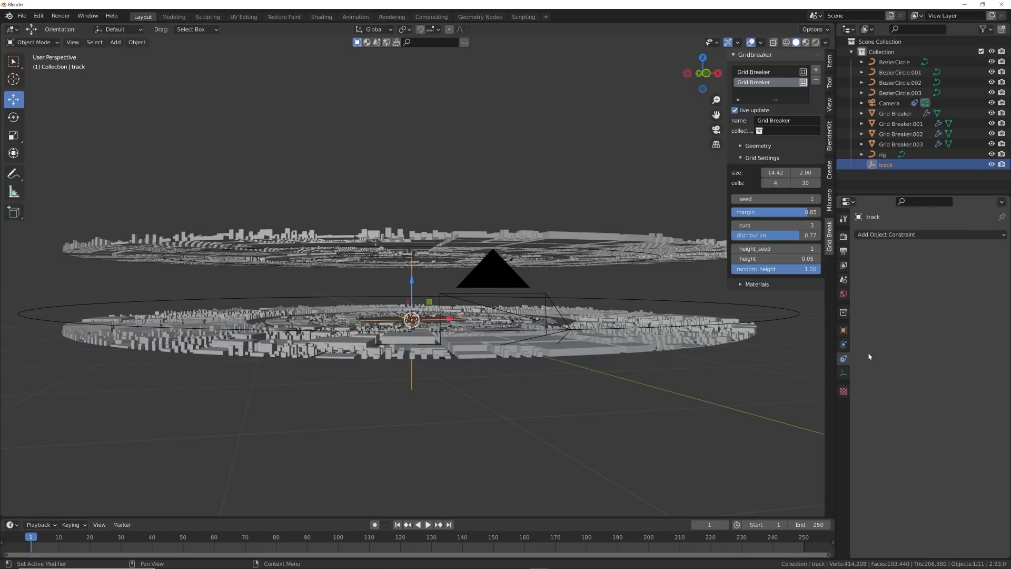
- Look through the camera and raise the track empty to a Z location of about 0.32 m
left_click(843, 330)
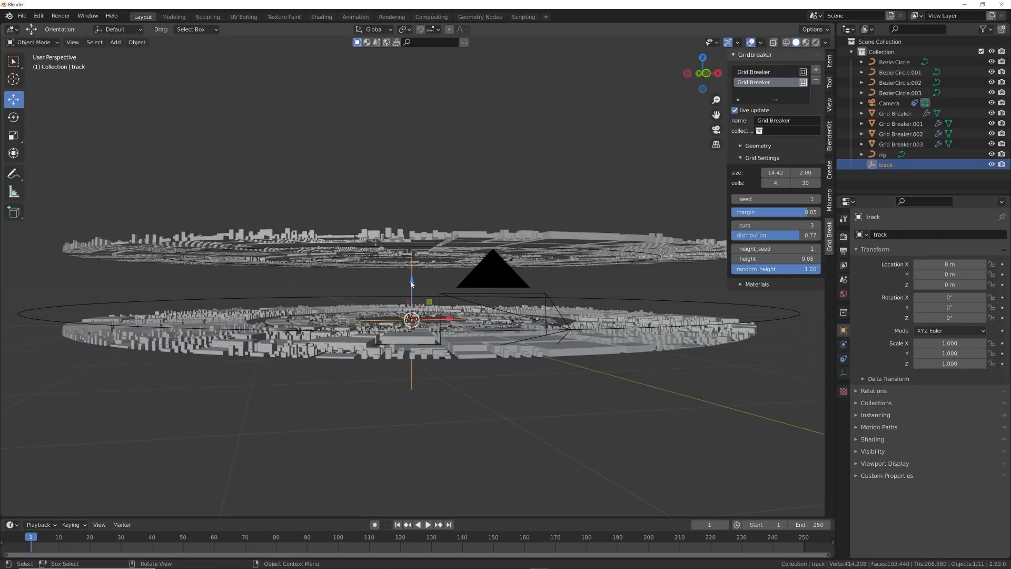
left_click_drag(416, 282, 421, 265)
right_click(421, 266)
key("KP_0")
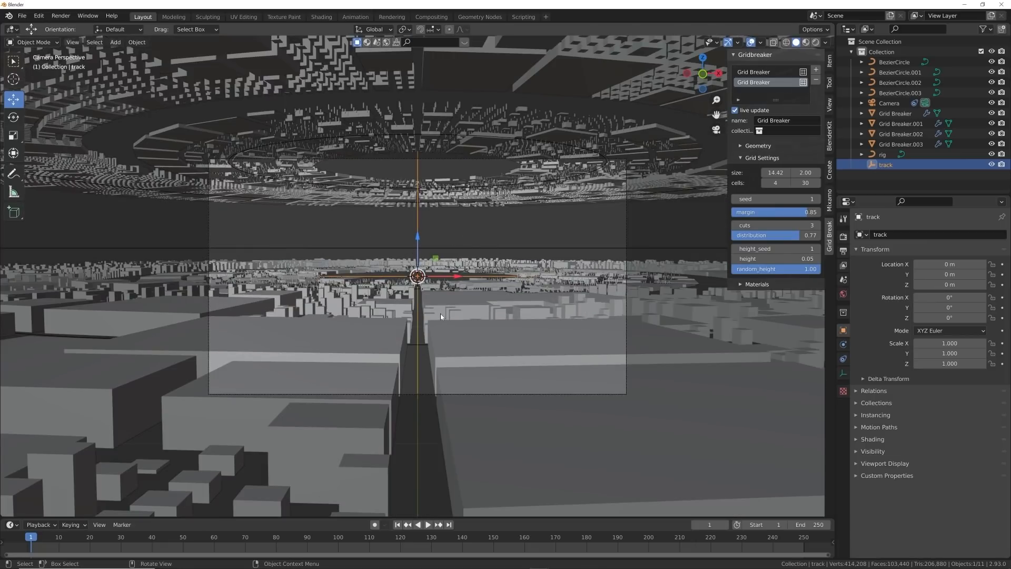
left_click_drag(416, 240, 420, 219)
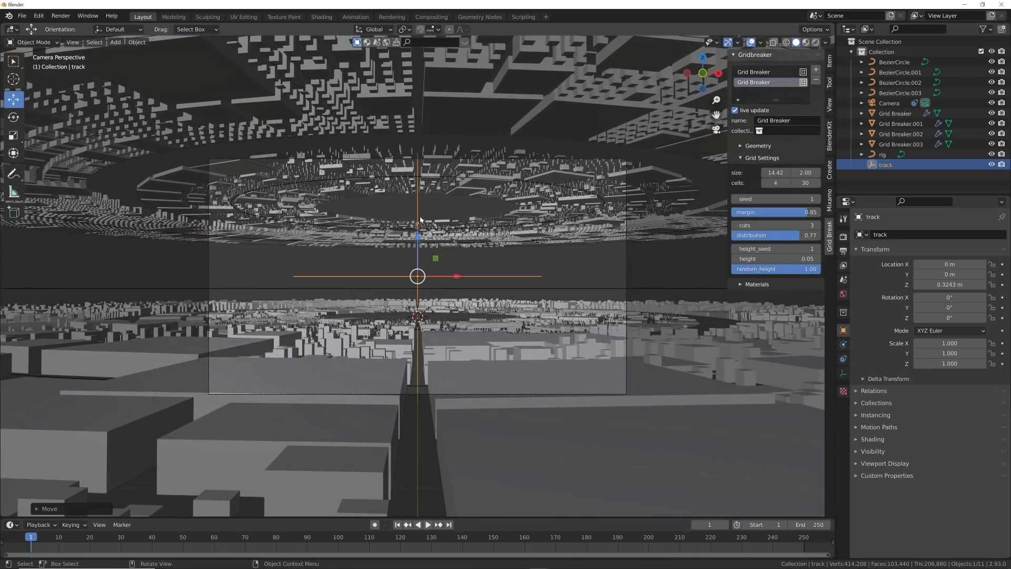
- Set the camera's focal length to 24 mm
left_click(889, 103)
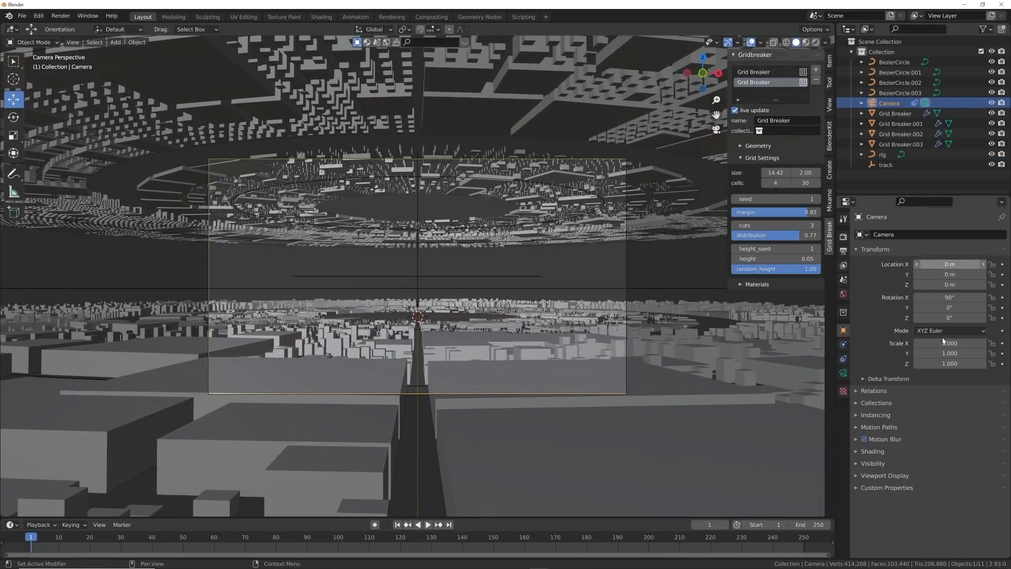
left_click(843, 373)
left_click(963, 280)
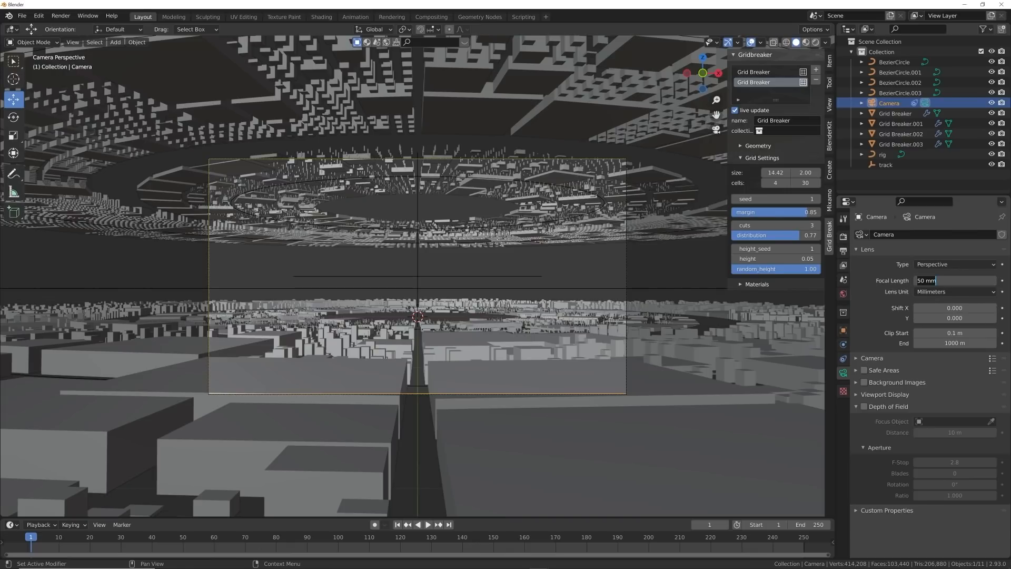
type("24")
key("Return")
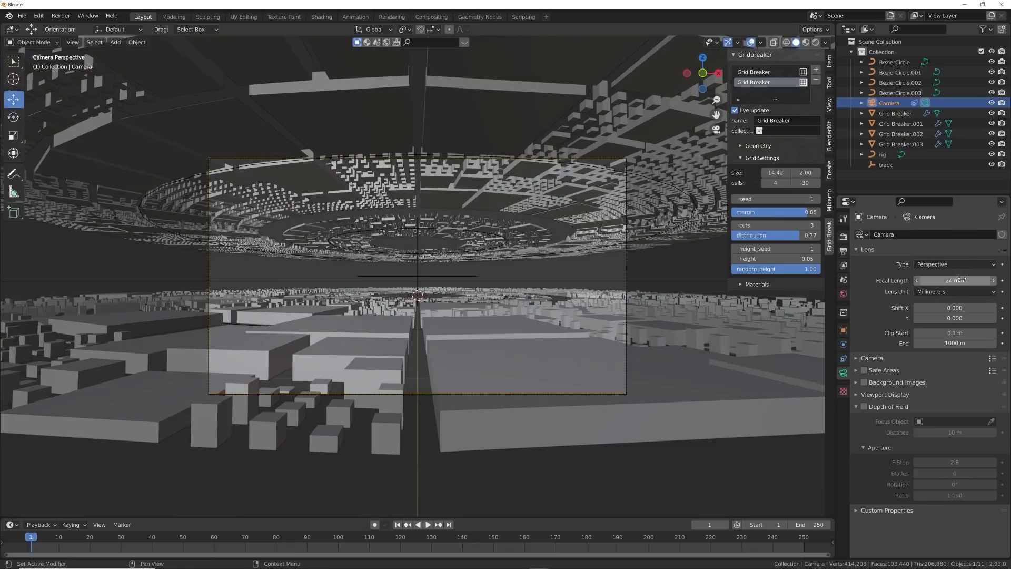
- Raise the rig circle slightly to lift the camera's viewpoint between the two ring layers
left_click(657, 282)
left_click_drag(421, 250, 420, 218)
left_click(470, 212)
left_click(464, 235, "shift")
left_click(543, 270)
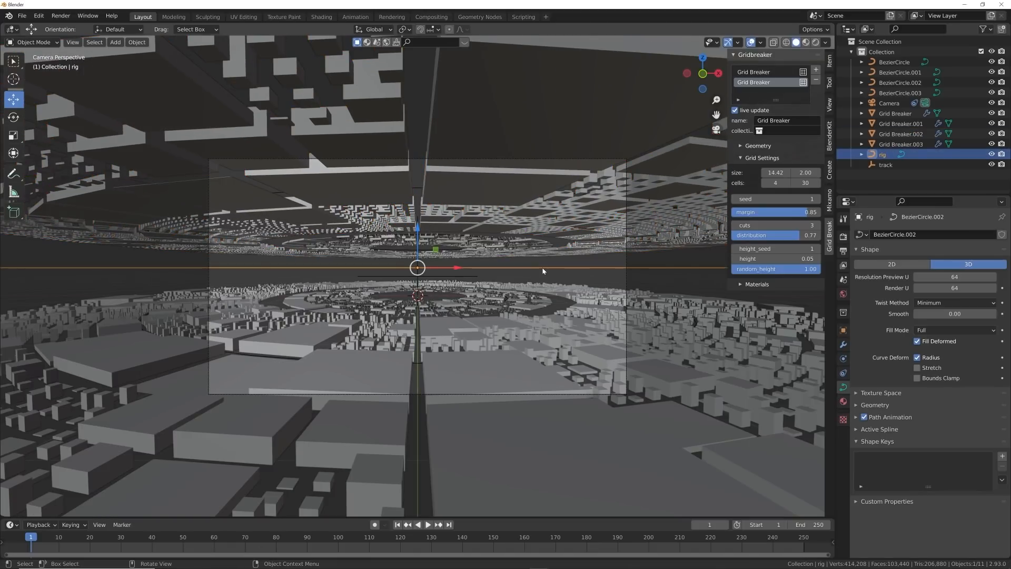
scroll(542, 270, "up", 3)
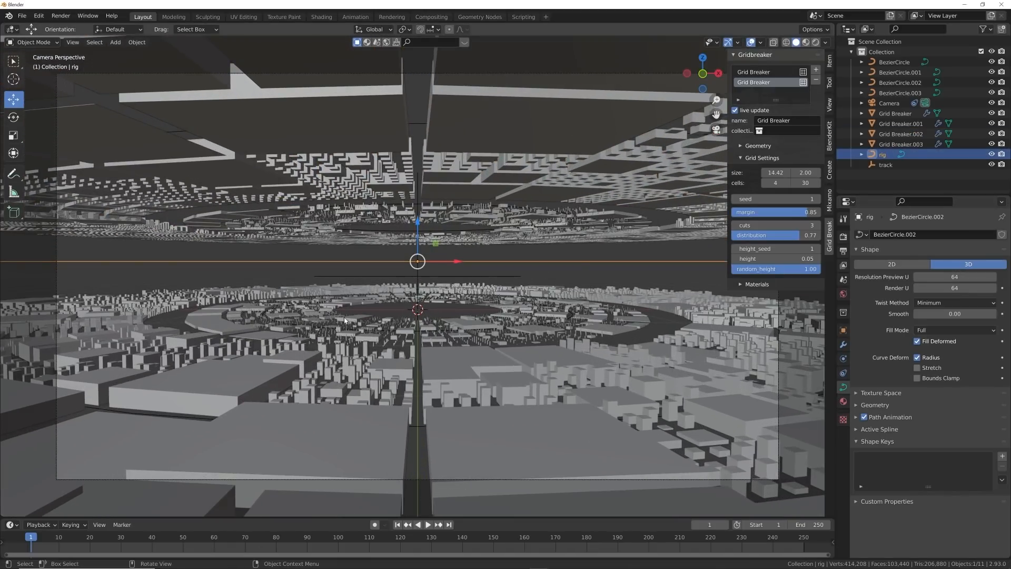
- Set the camera's Follow Path offset to about -24.9 to move it around the rig circle
left_click(882, 103)
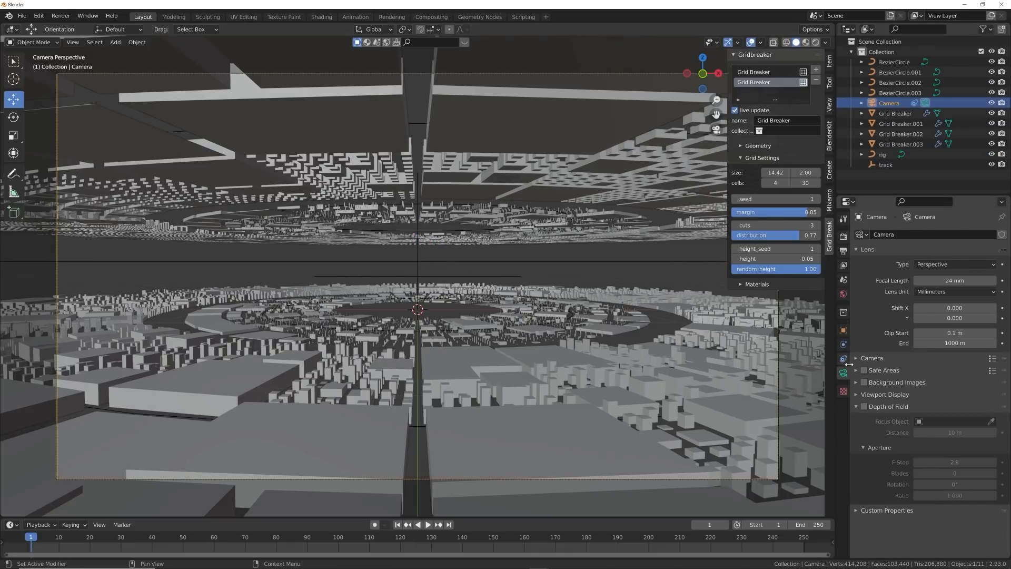
left_click(843, 359)
left_click_drag(953, 279, 862, 278)
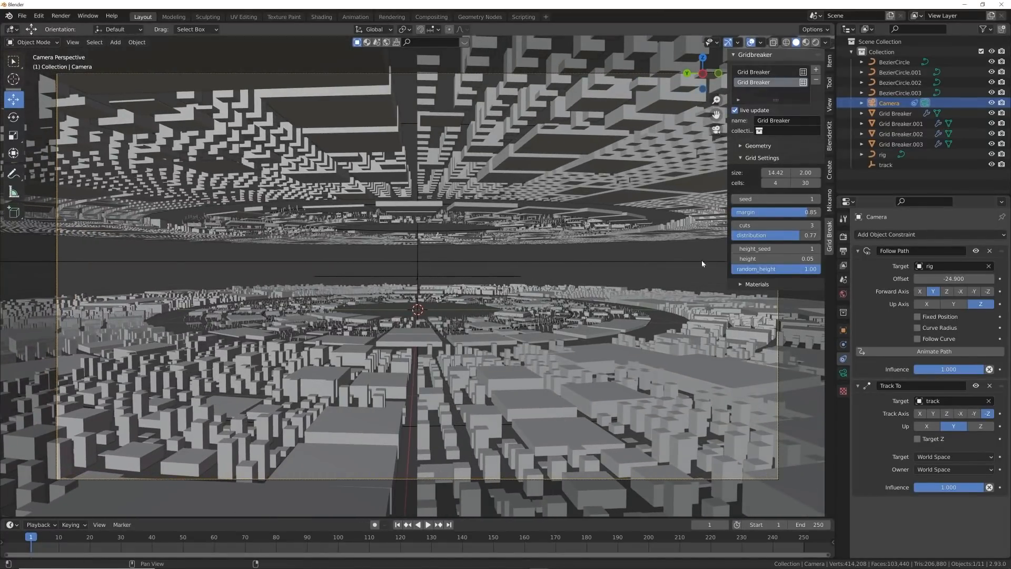
left_click(613, 275)
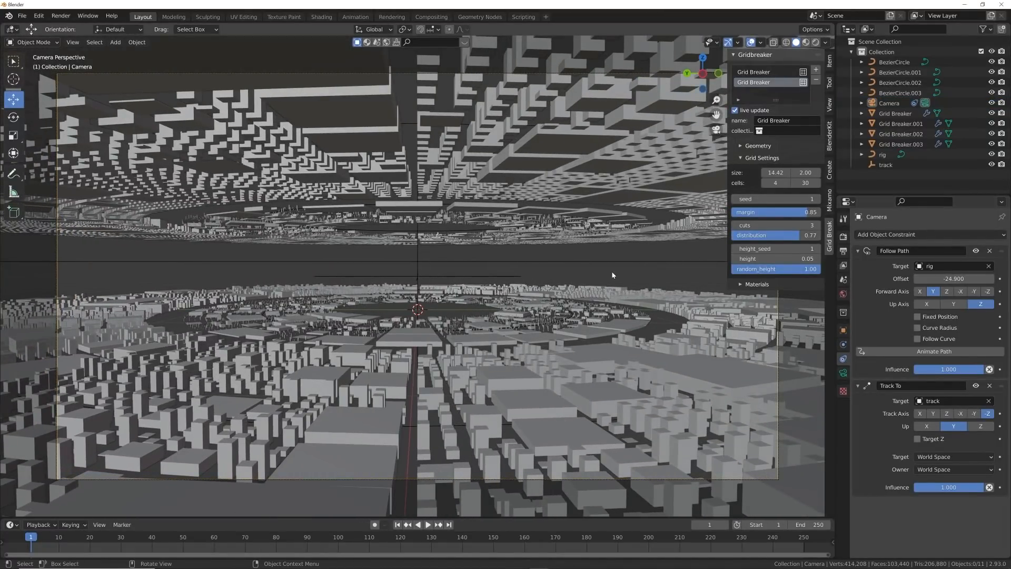
- Save the project on the Desktop under the file name "whatever you want"
left_click(23, 16)
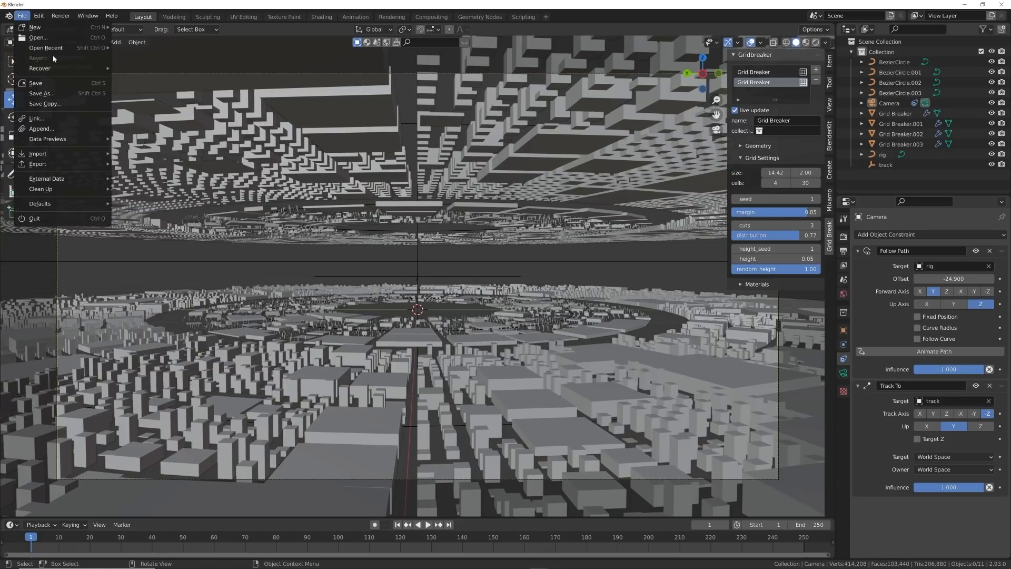
left_click(54, 96)
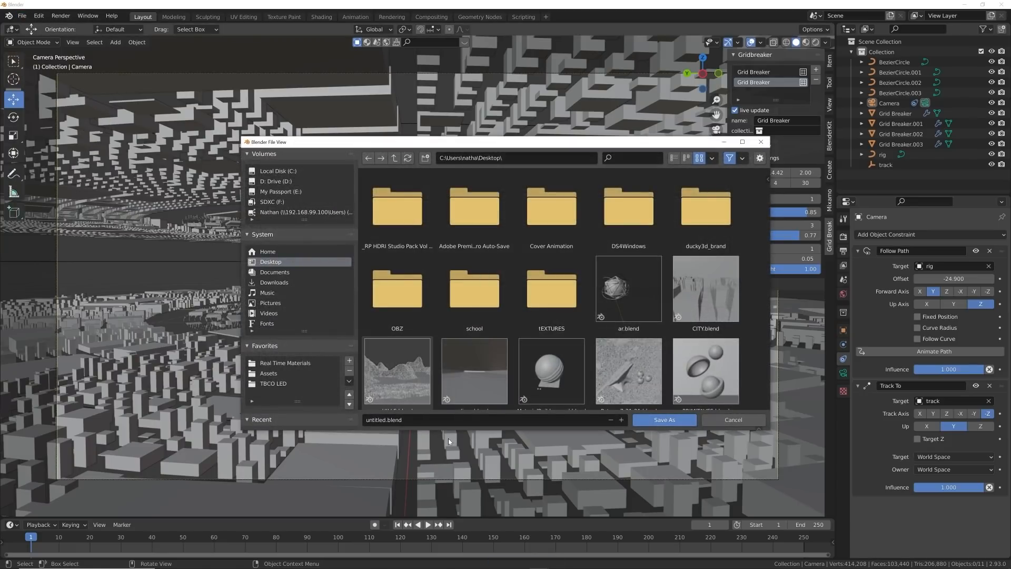
left_click(446, 421)
type("whatever you want")
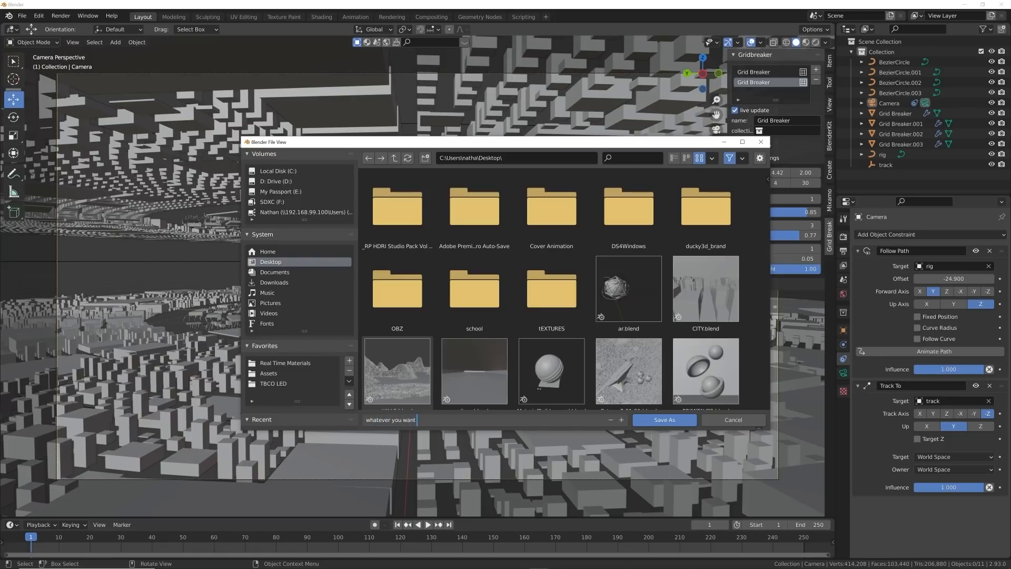
key("Return")
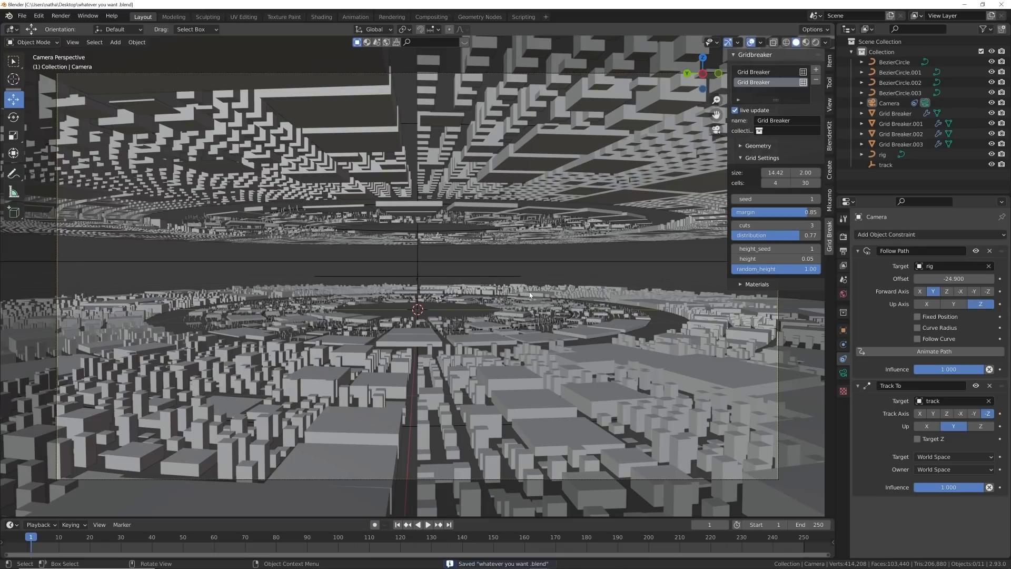
- Show the viewport in Rendered shading and change the render engine to Eevee
key("z")
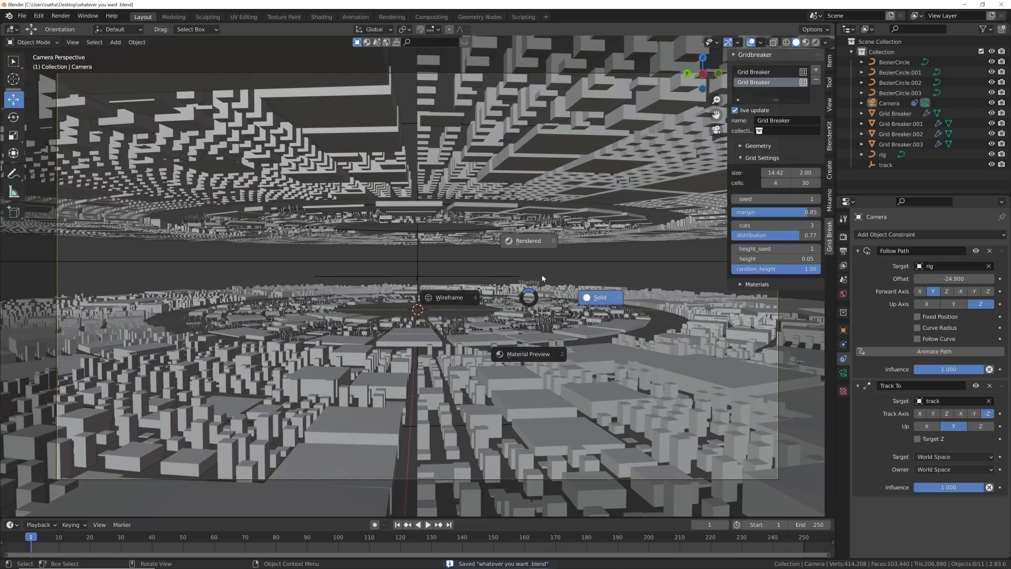
left_click(530, 291)
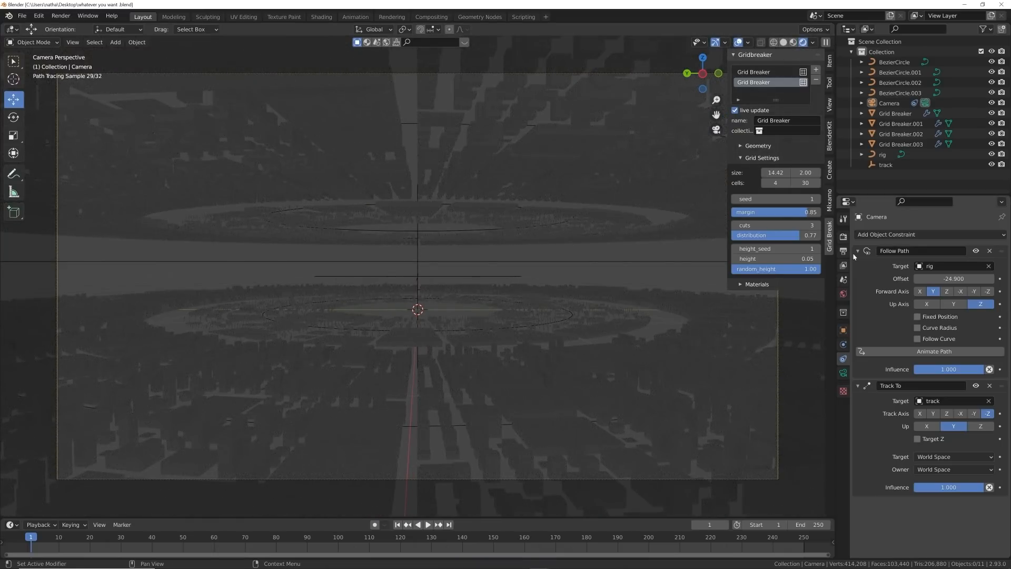
left_click(844, 237)
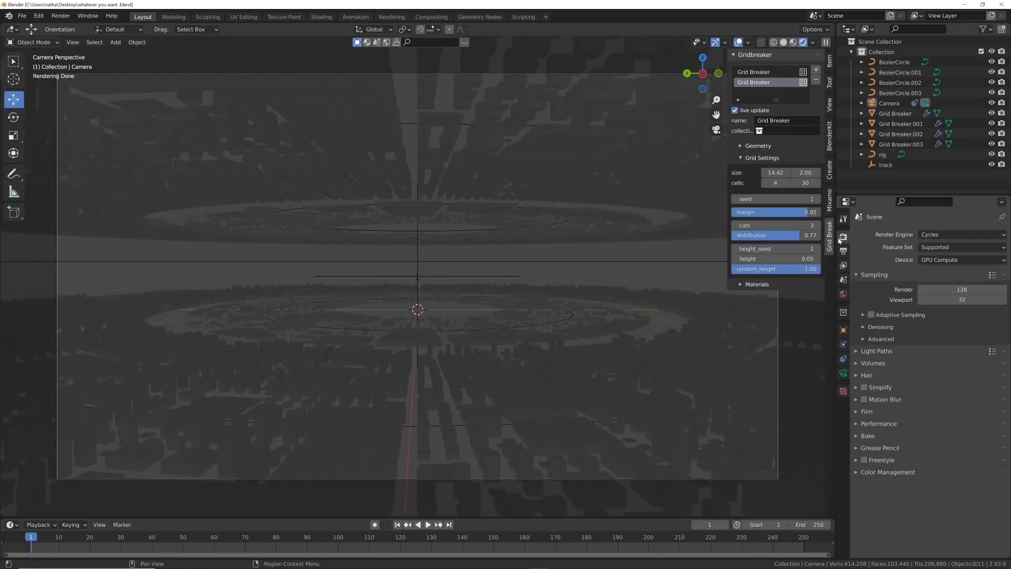
left_click(956, 235)
left_click(936, 248)
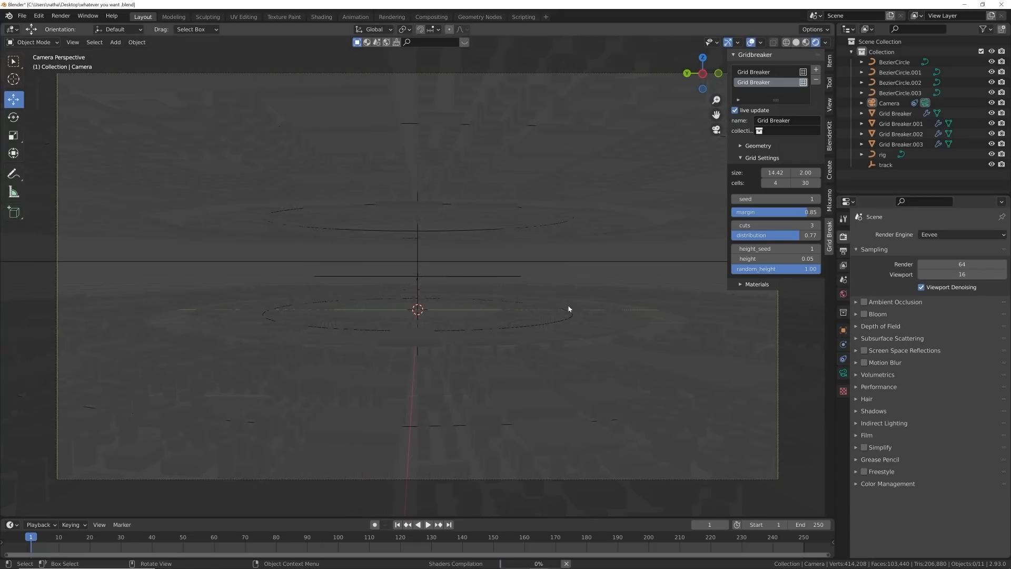
- Set the world background color to black
left_click(843, 294)
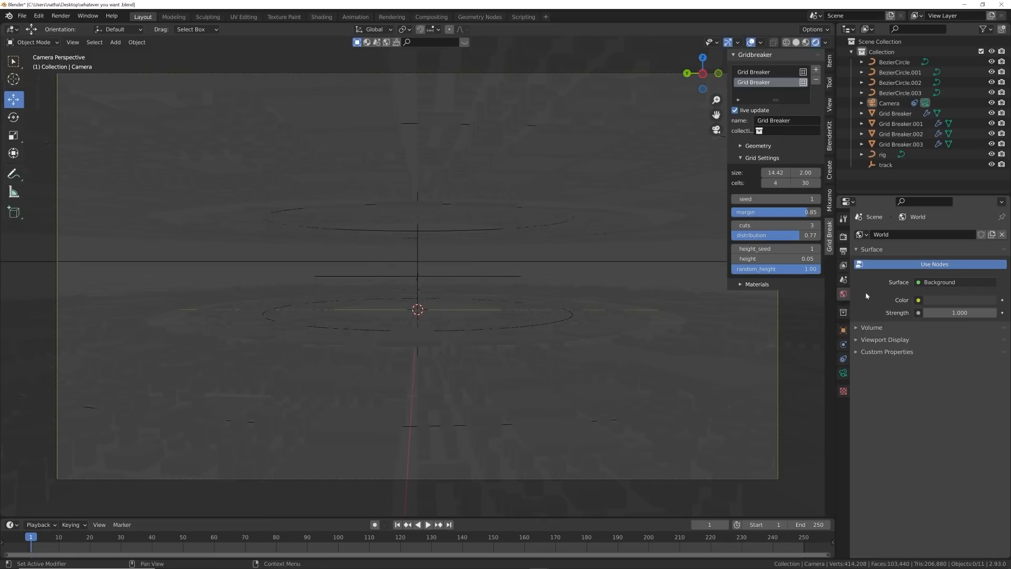
left_click(955, 301)
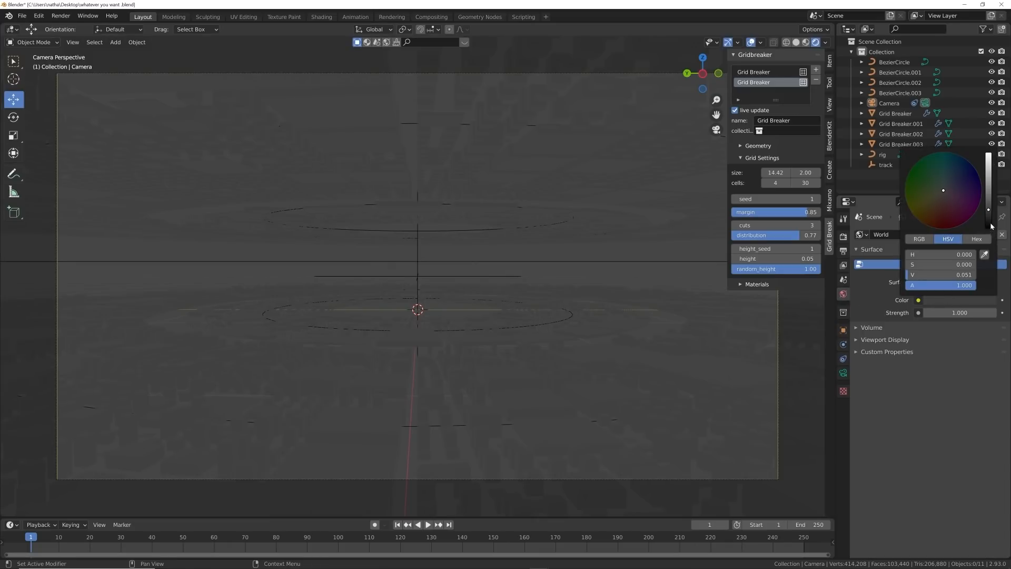
left_click_drag(992, 227, 991, 234)
- Add an area light at the center of the rings and raise it well above the lower layer
key("shift+a")
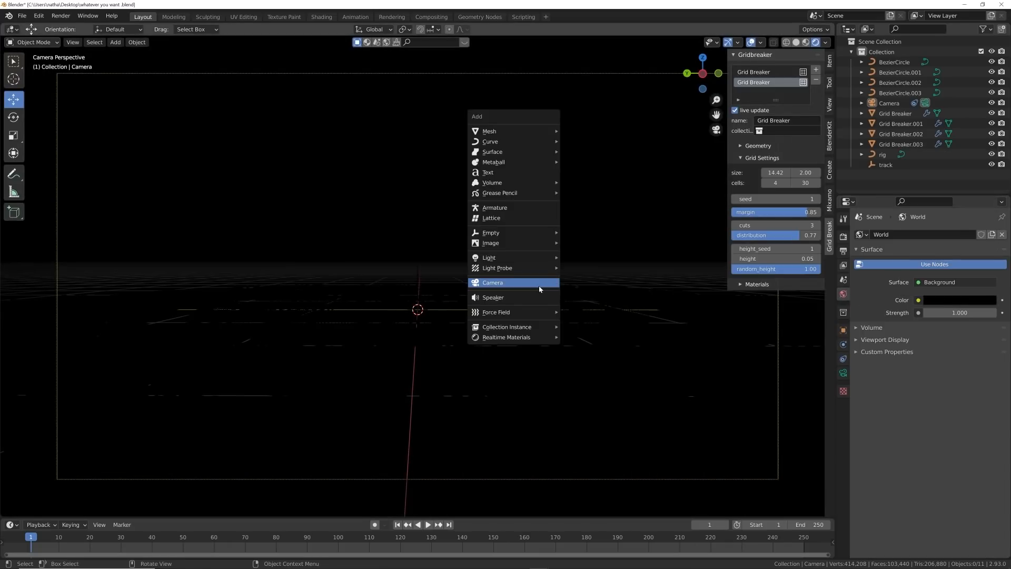
mouse_move(488, 230)
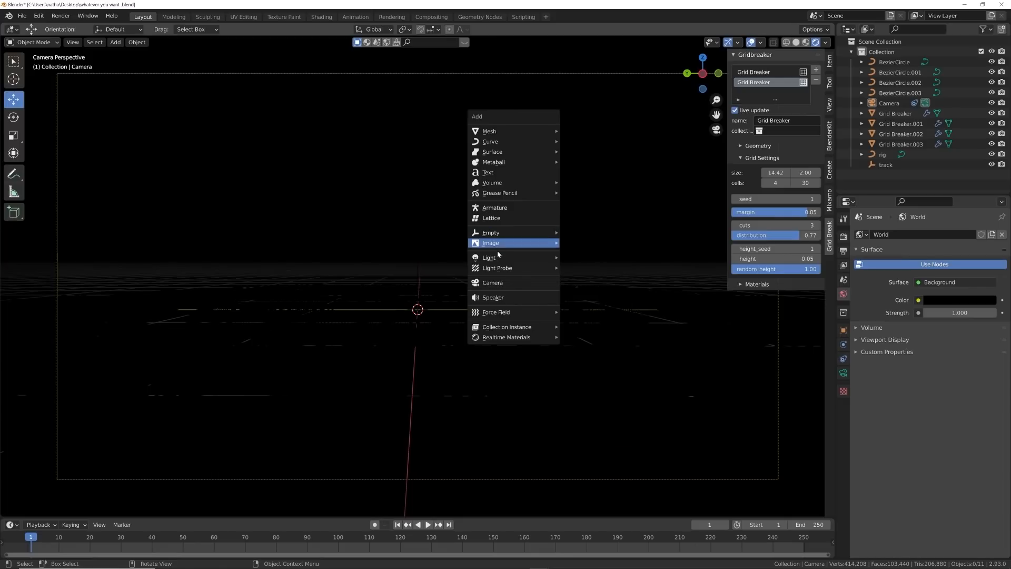
mouse_move(498, 257)
left_click(589, 290)
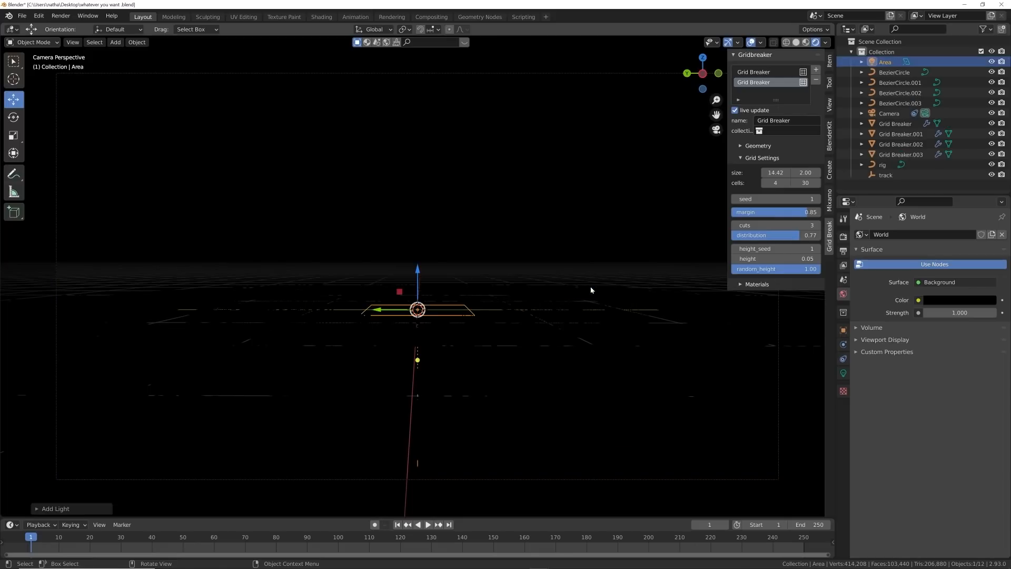
left_click_drag(430, 286, 470, 147)
- Change the area light's shape to Disk
left_click(844, 373)
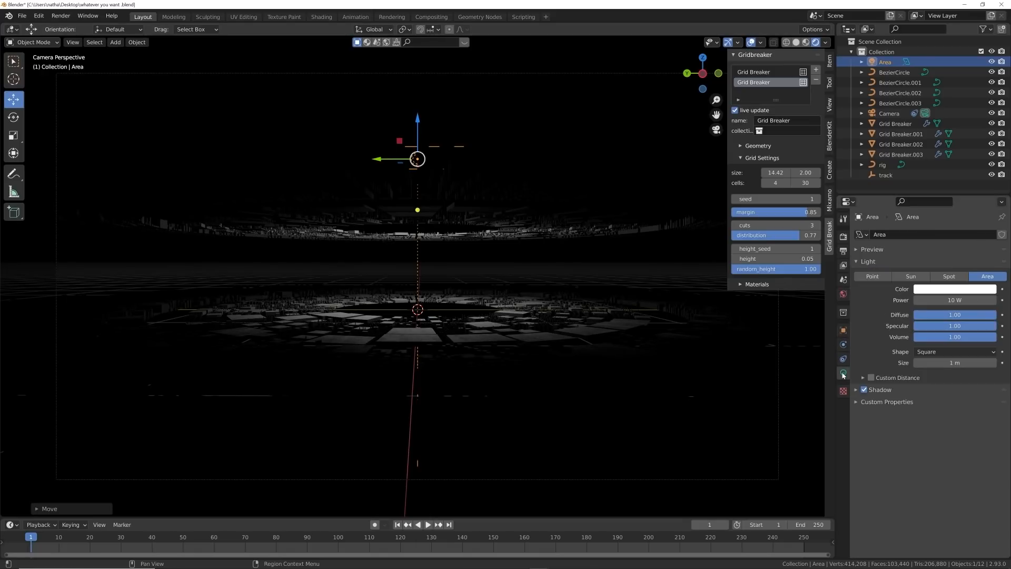
left_click(946, 351)
left_click(943, 387)
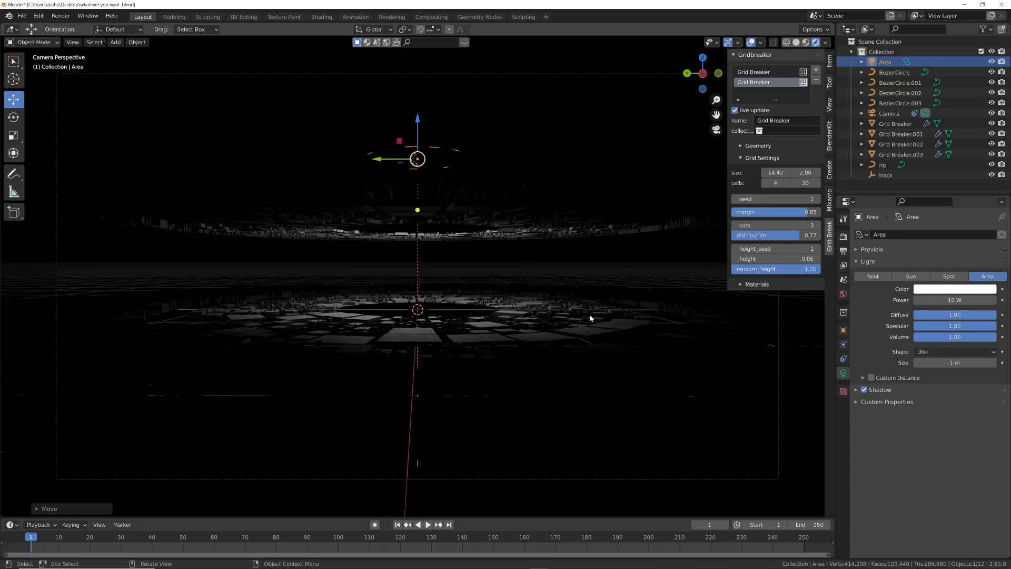
- Raise the area light slightly further and set its power to 100 W
left_click_drag(413, 127, 419, 108)
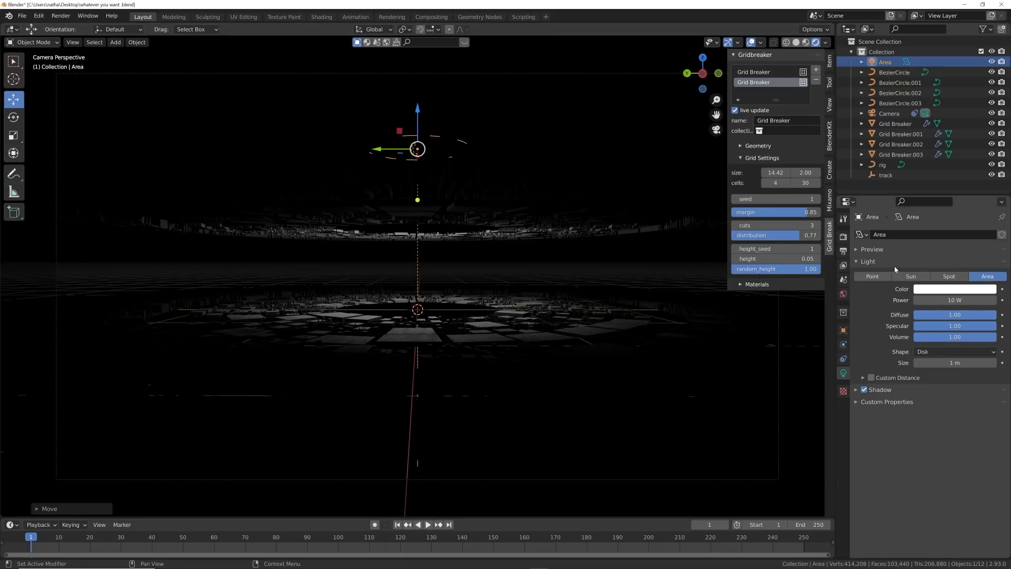
left_click(955, 300)
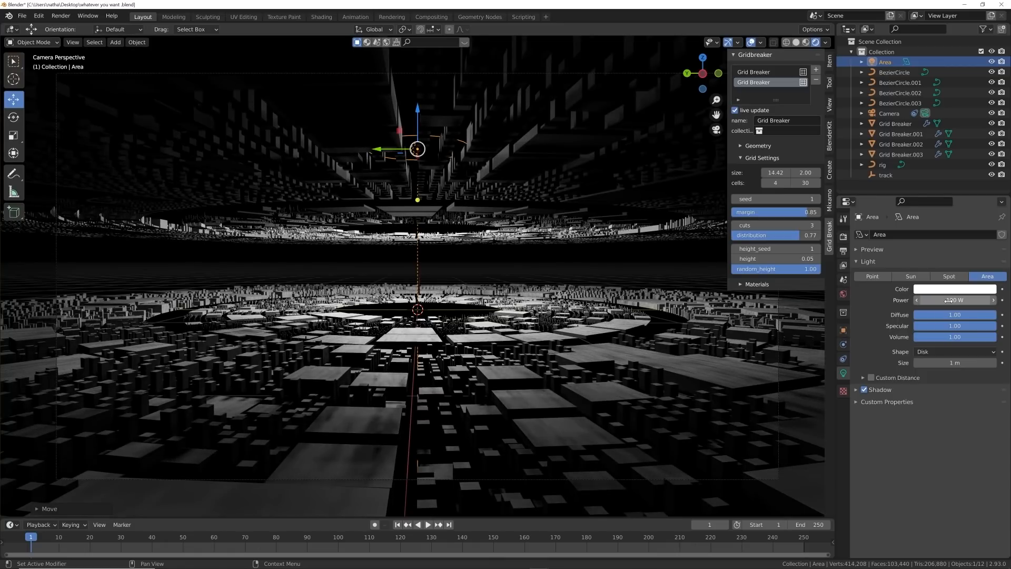
- Add a cube at the center and scale it up until it completely encloses the stacked rings
left_click(796, 42)
middle_click_drag(532, 232, 510, 267)
key("shift+a")
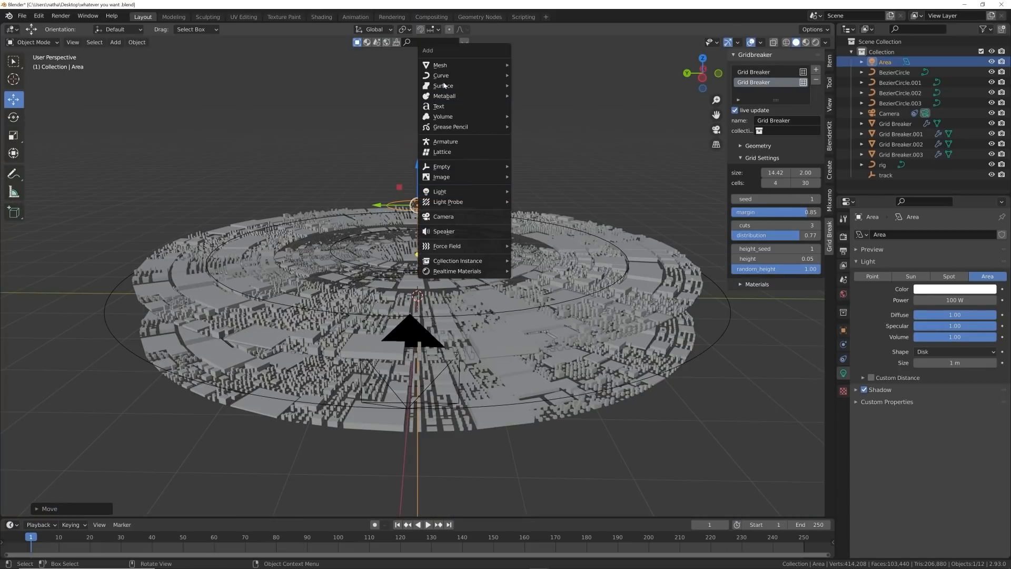
mouse_move(464, 65)
left_click(549, 79)
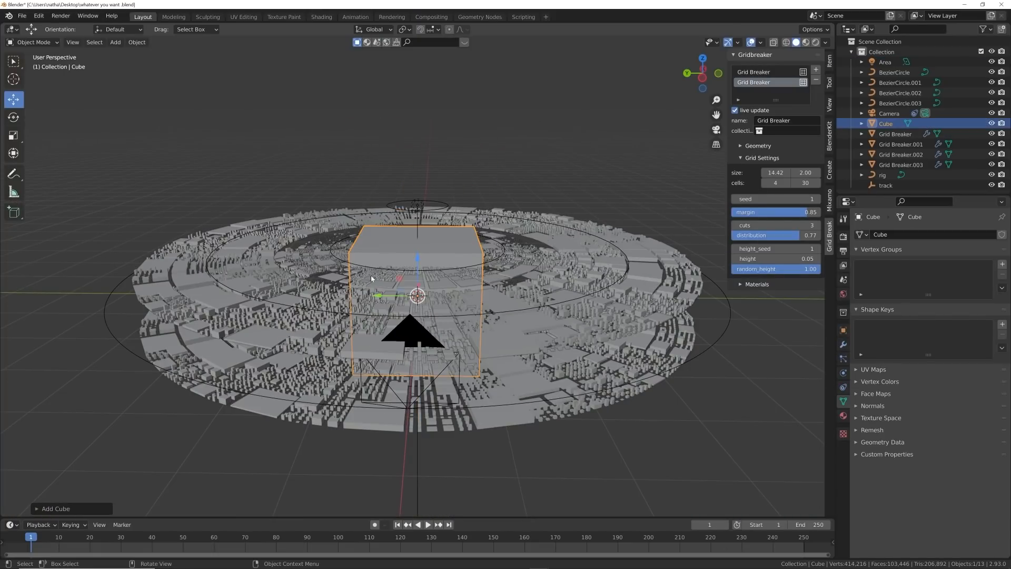
scroll(501, 265, "down", 4)
key("s")
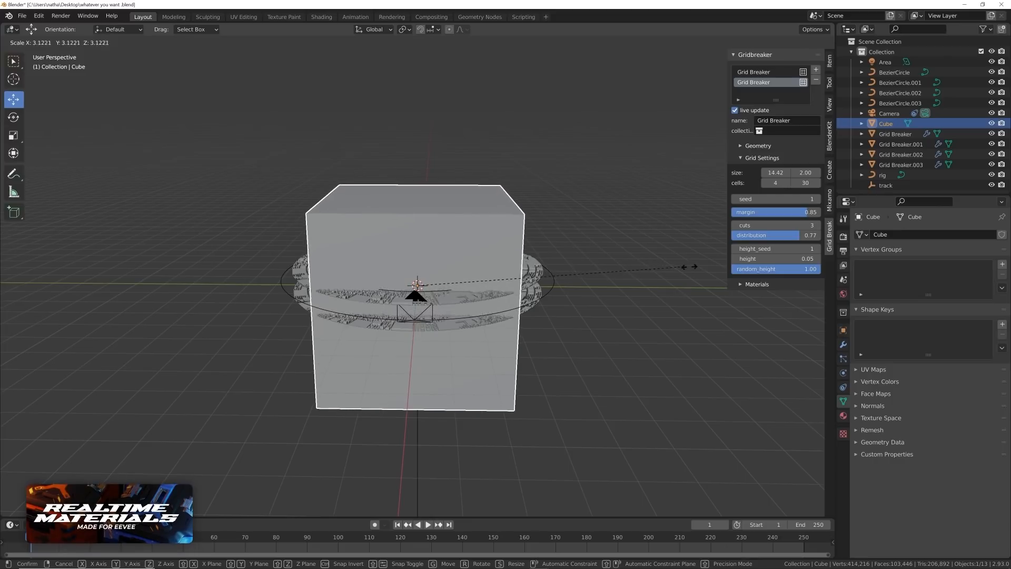
left_click(414, 323)
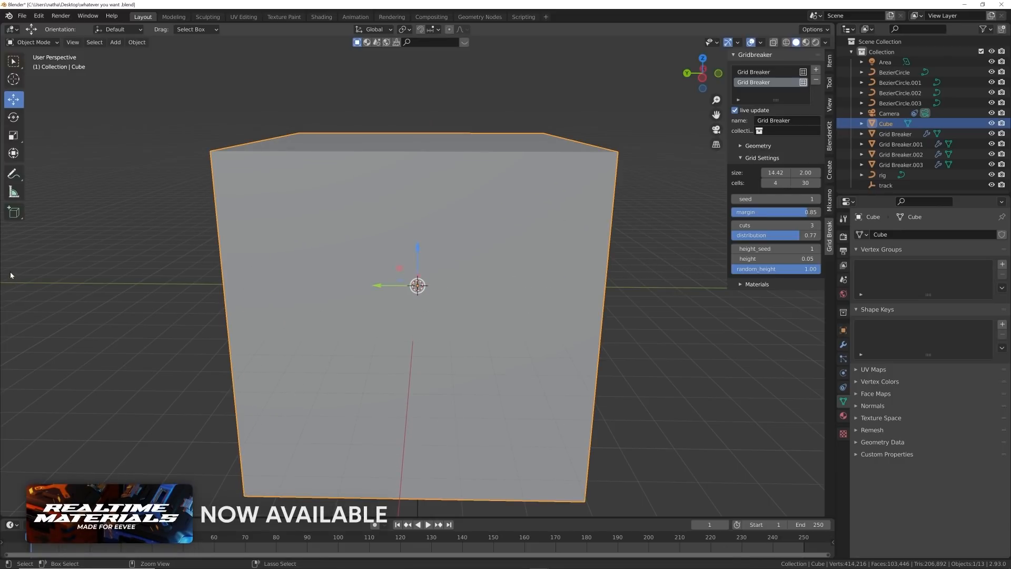
- Apply the scale of the enclosing cube
key("ctrl+a")
key("ctrl+a")
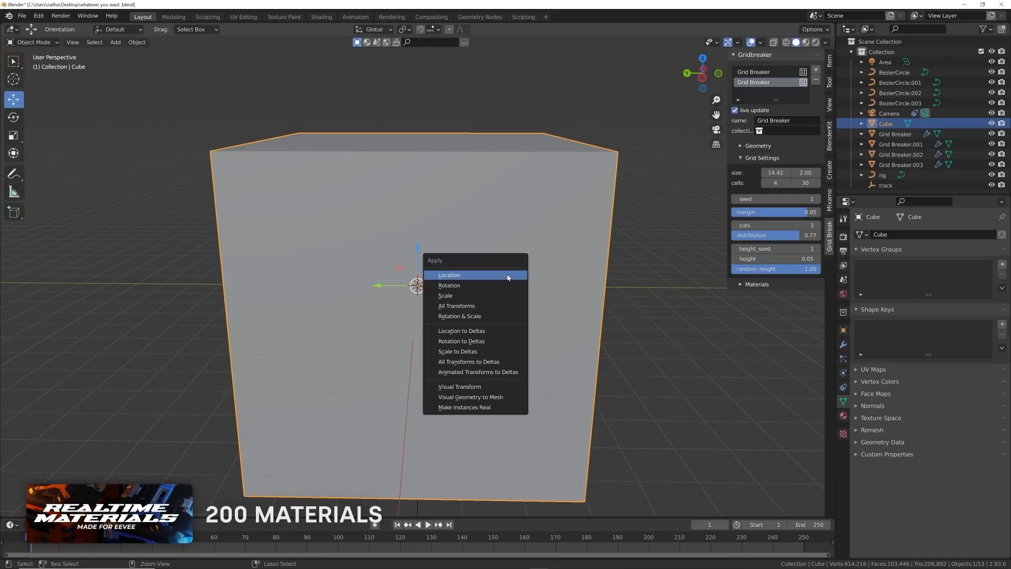
left_click(479, 297)
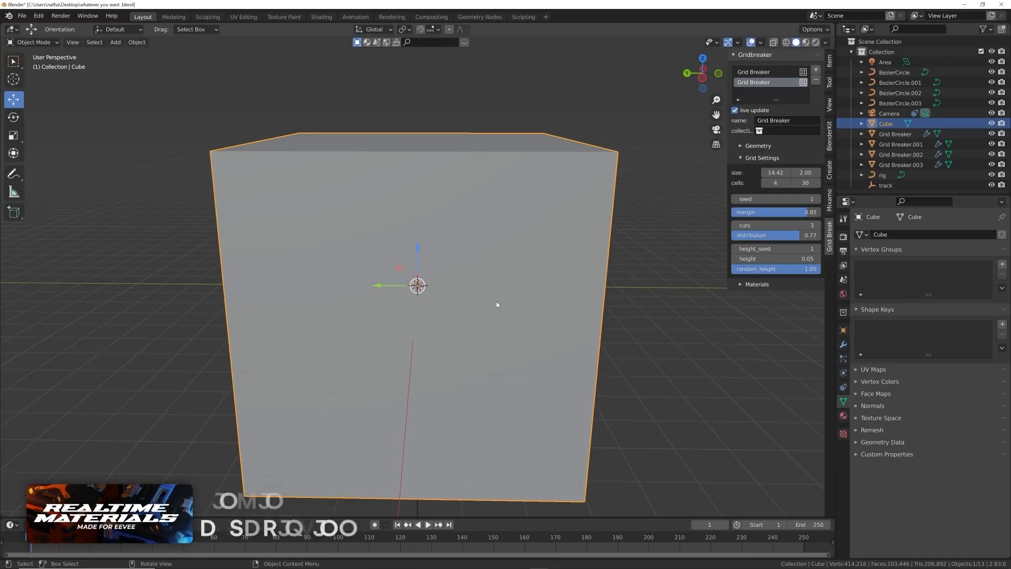
- Display the enclosing cube as Wire in the viewport and check the rings through the camera
left_click(847, 329)
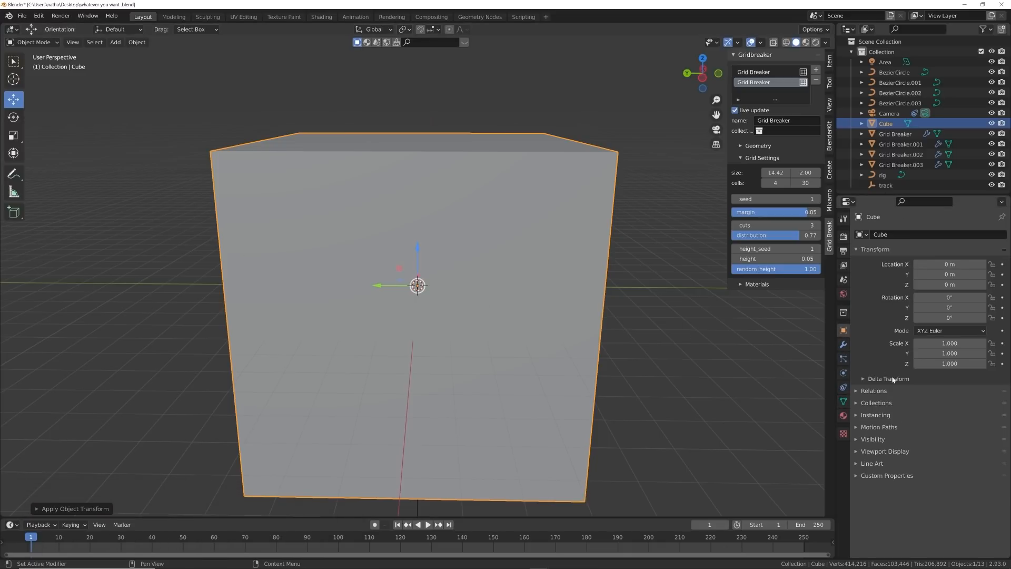
left_click(885, 451)
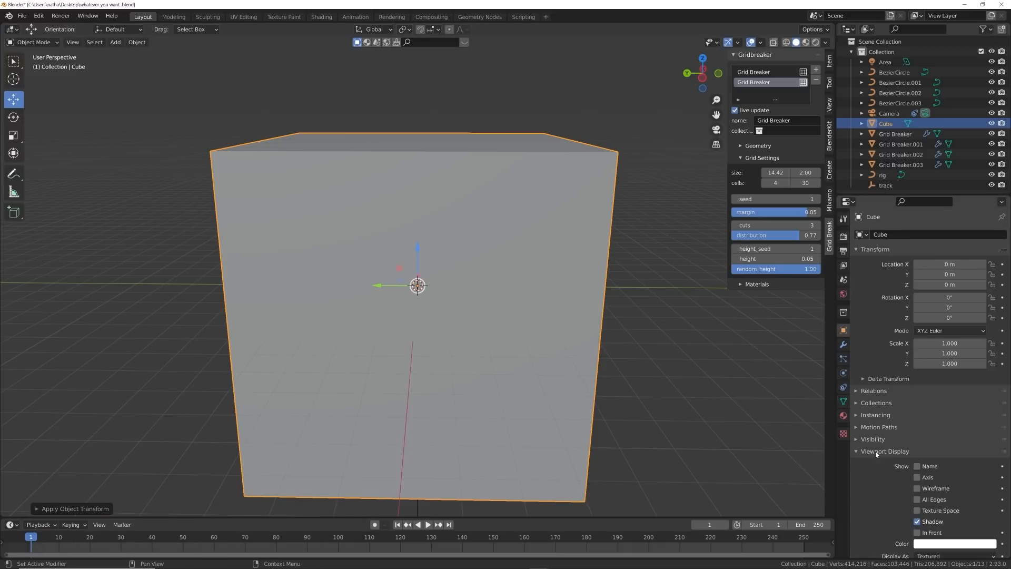
scroll(933, 474, "down", 2)
left_click(934, 513)
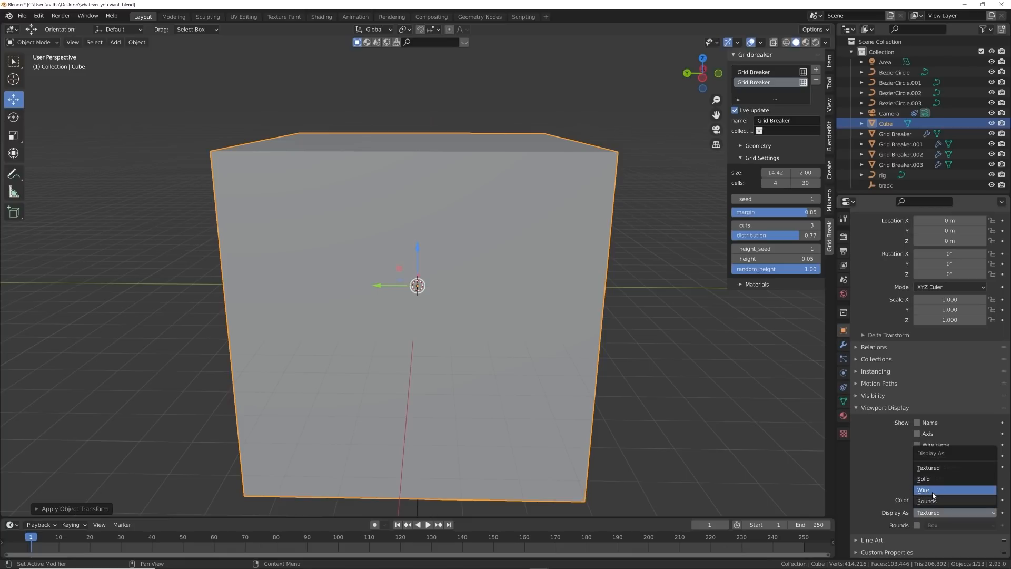
left_click(934, 490)
middle_click_drag(672, 402, 472, 338)
key("KP_0")
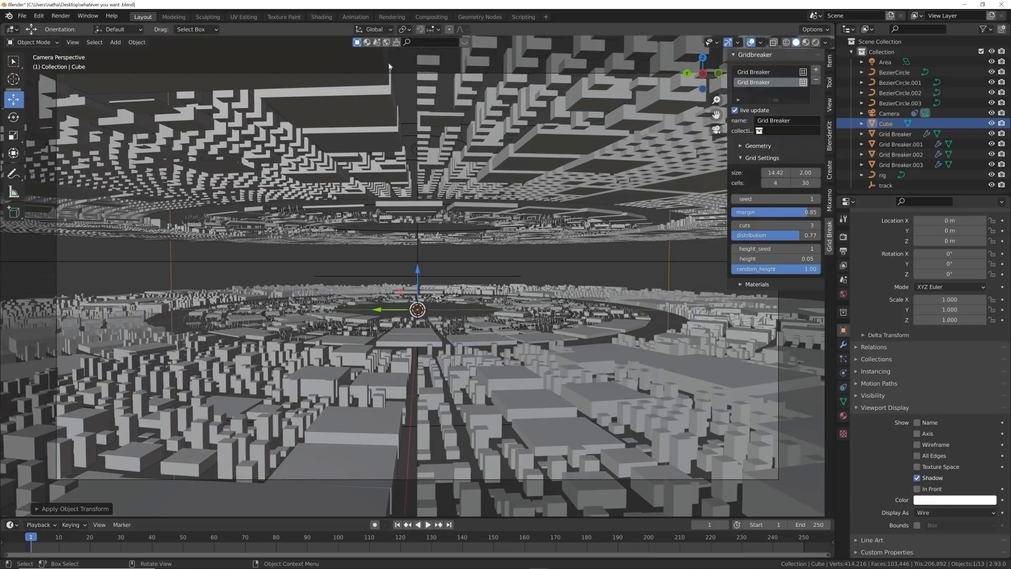
- Switch to the Shading workspace with a rendered camera view and create a new material for the cube
left_click(322, 17)
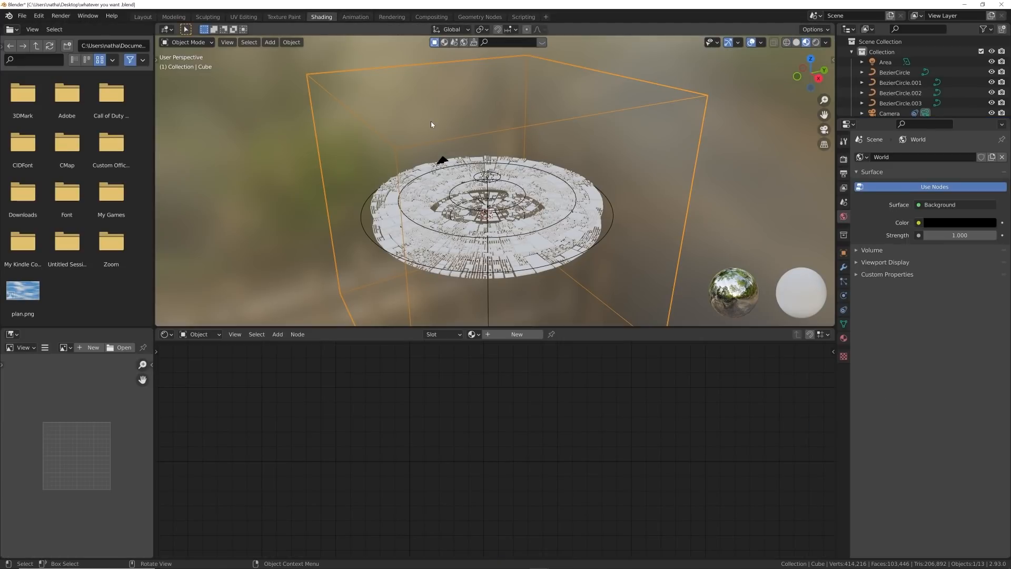
key("KP_0")
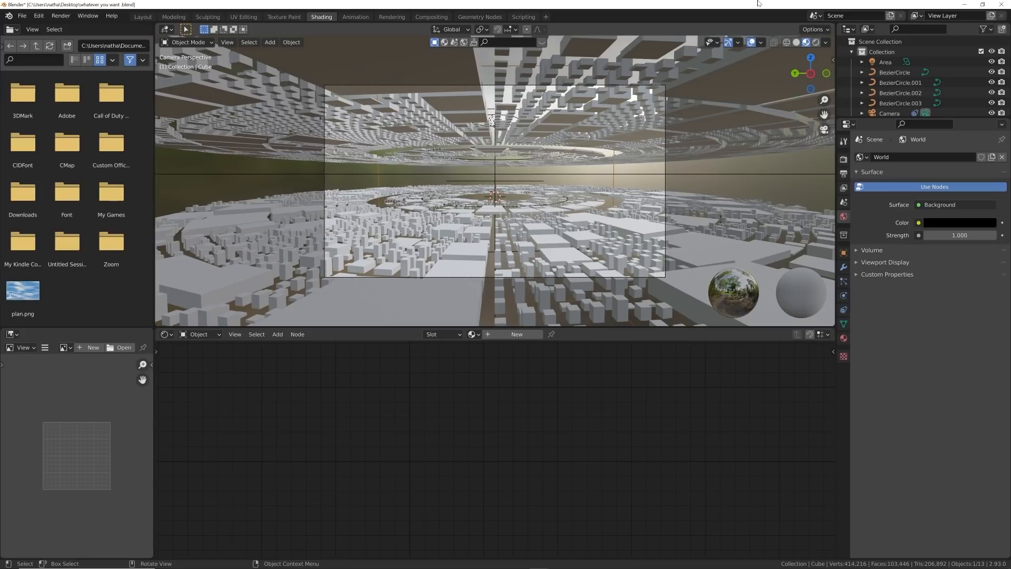
left_click(817, 42)
scroll(566, 264, "up", 2)
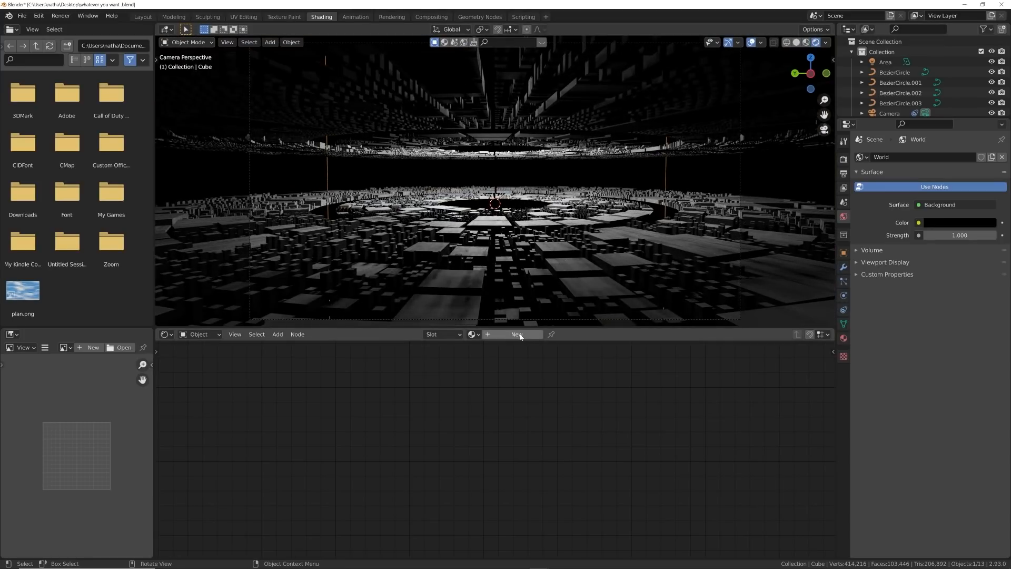
scroll(890, 73, "down", 3)
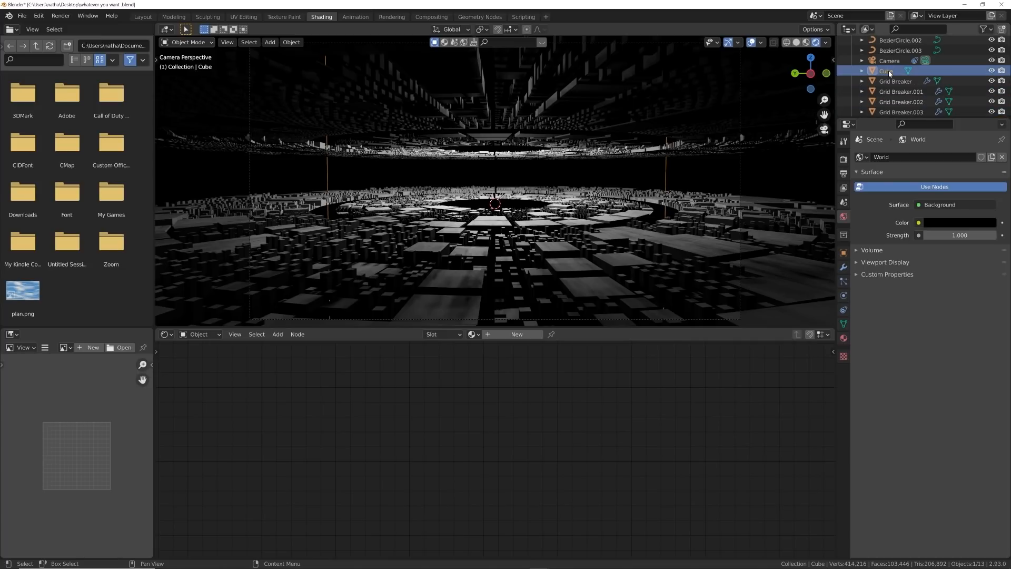
left_click(508, 336)
scroll(526, 399, "down", 4)
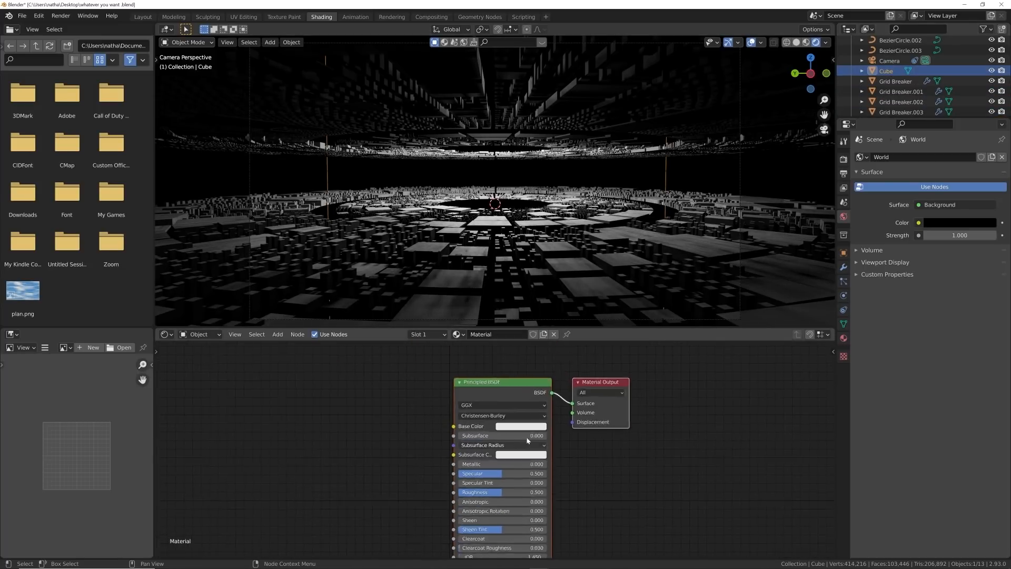
- Replace the cube material's Principled BSDF with a Principled Volume node
key("x")
key("shift+a")
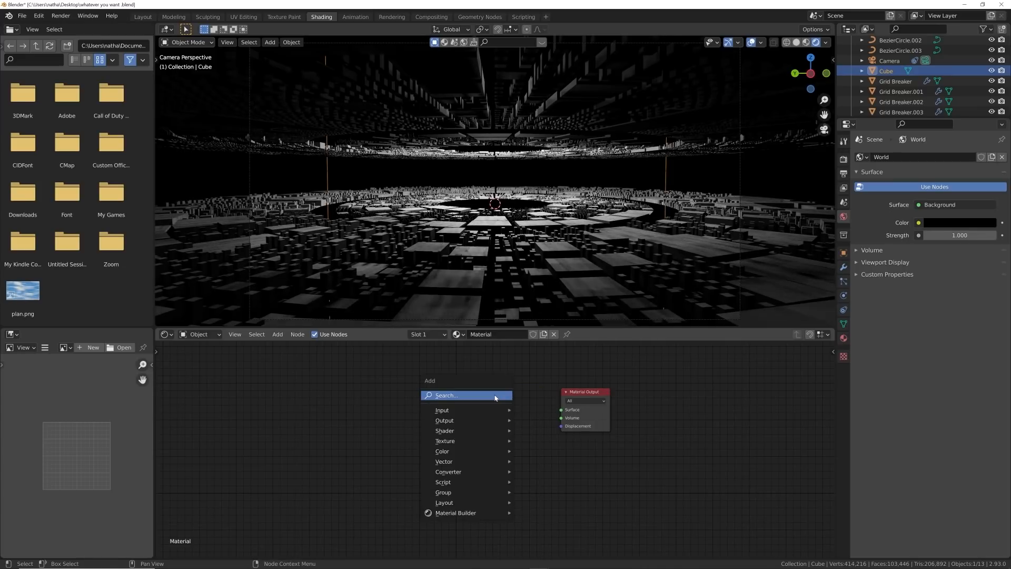
left_click(495, 398)
type("vi")
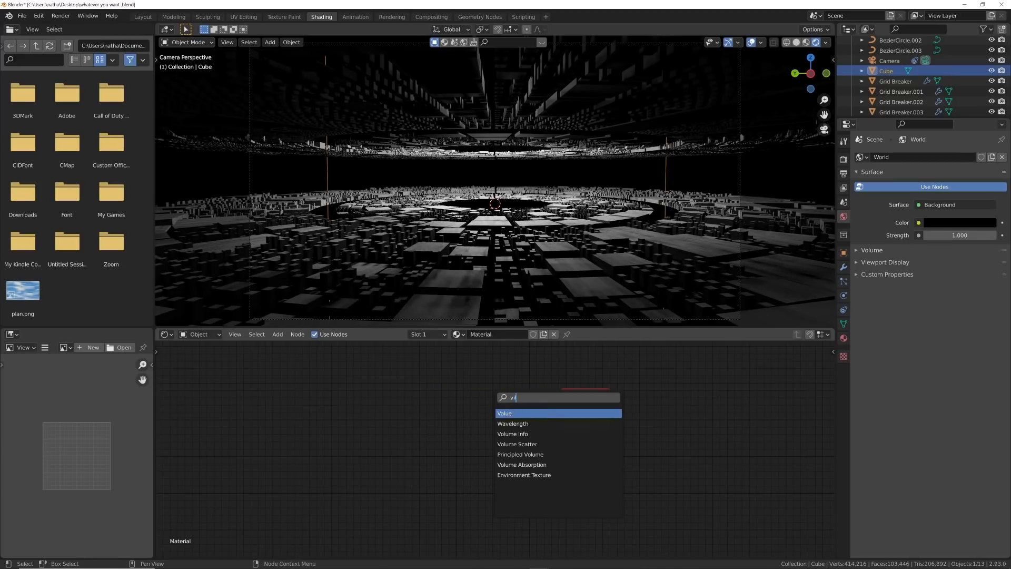
key("BackSpace")
key("BackSpace")
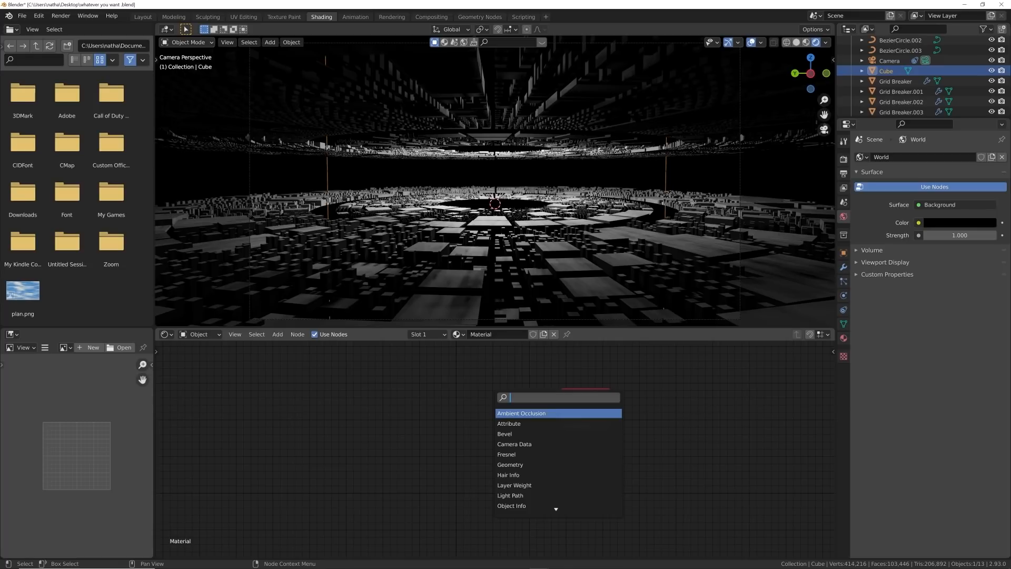
type("vol")
key("Down")
key("Down")
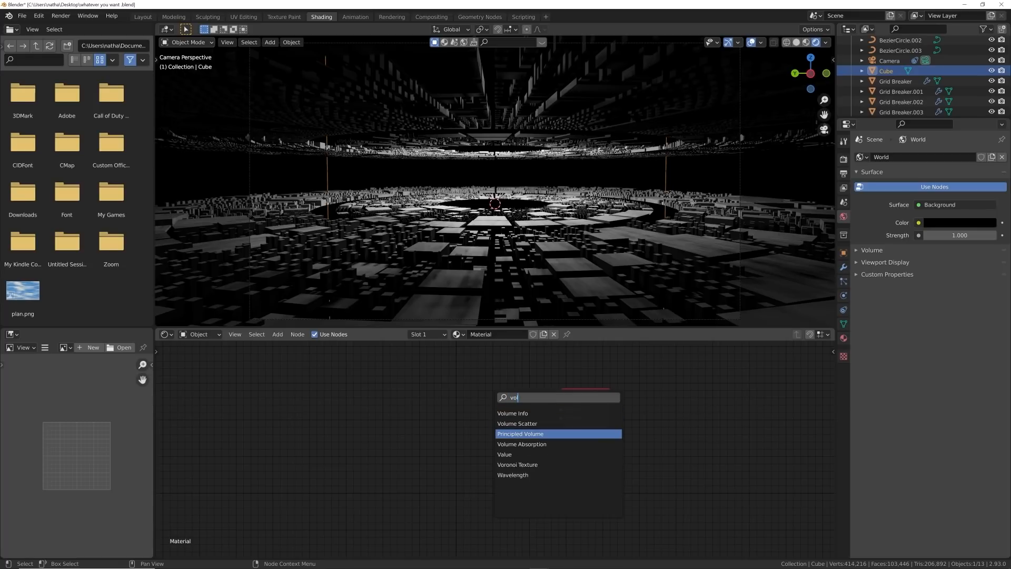
key("Return")
- Connect the Principled Volume to the Material Output's Volume input and set its density to 0.1
left_click_drag(525, 399, 560, 419)
left_click_drag(494, 425, 446, 425)
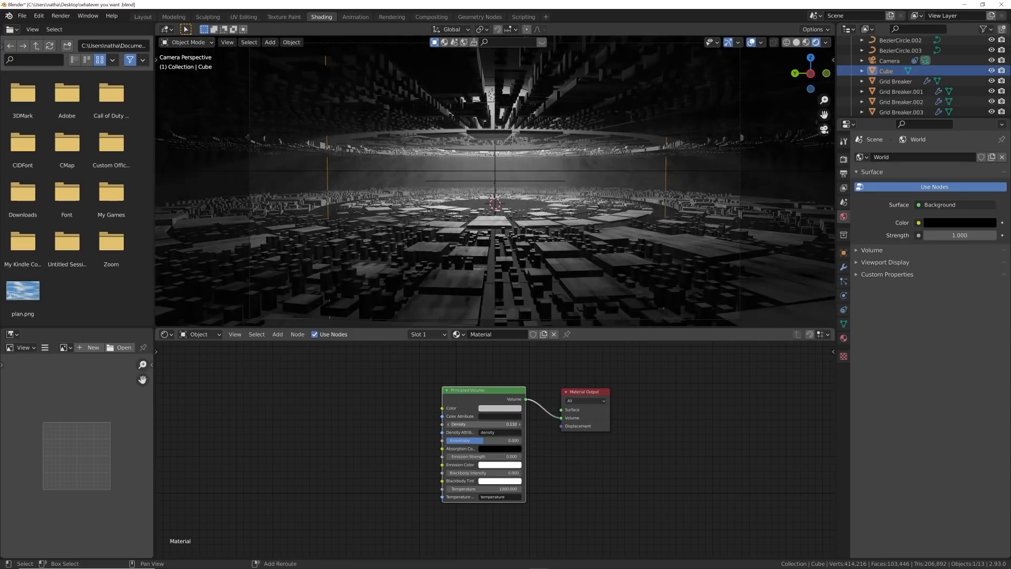
left_click(498, 424)
type("0.1")
key("Return")
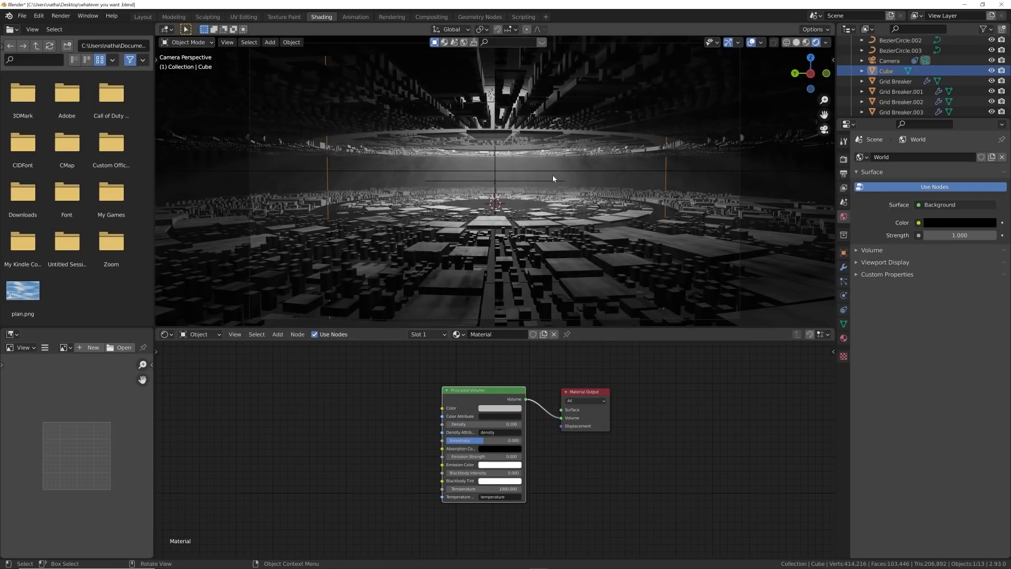
- Enable Ambient Occlusion, Bloom, Screen Space Reflections and Motion Blur for the Eevee render
left_click(843, 160)
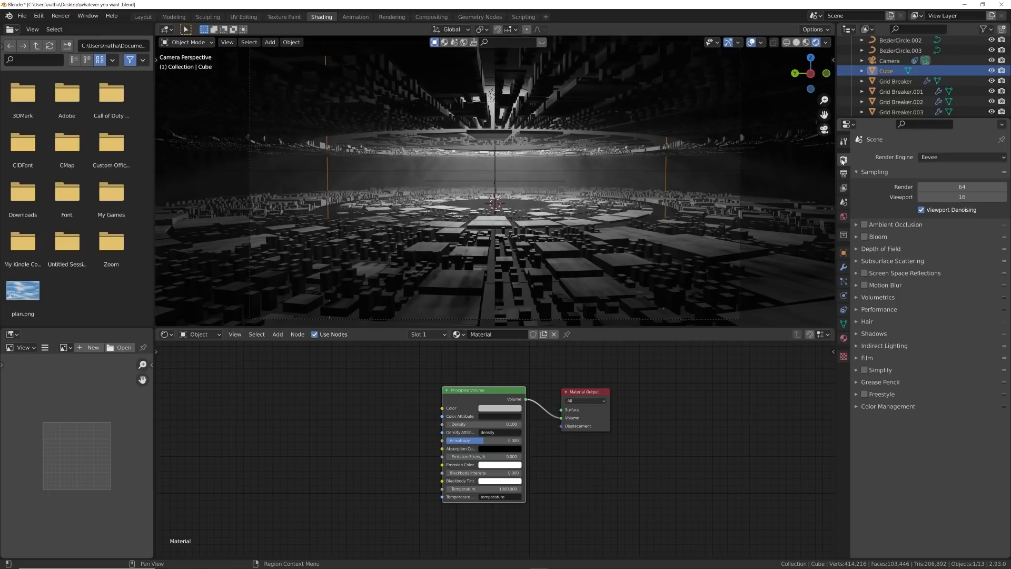
left_click(864, 224)
left_click(864, 237)
left_click(865, 273)
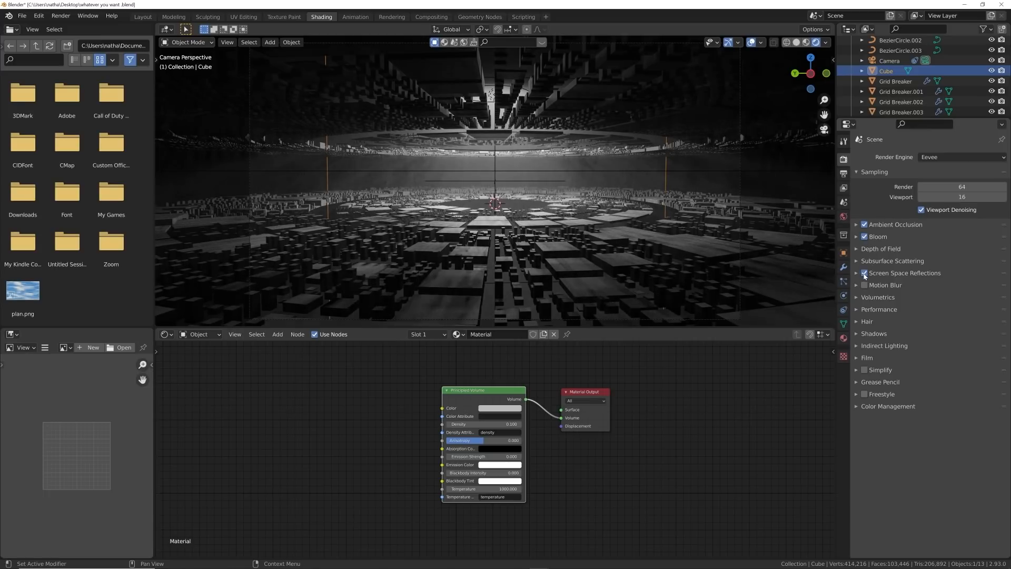
left_click(865, 285)
- Set the volumetrics tile size to 4 px
left_click(879, 296)
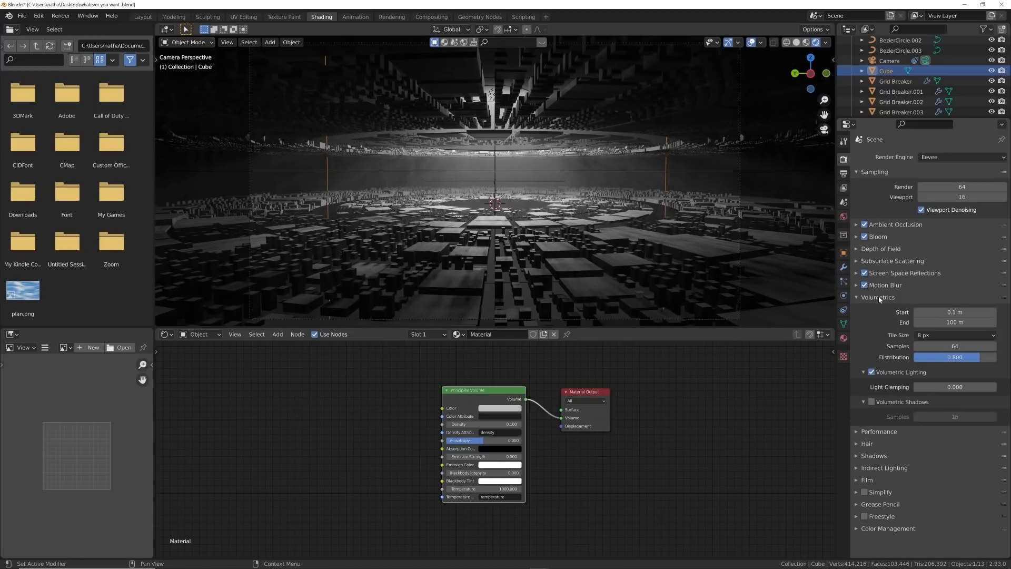
left_click(947, 336)
left_click(935, 357)
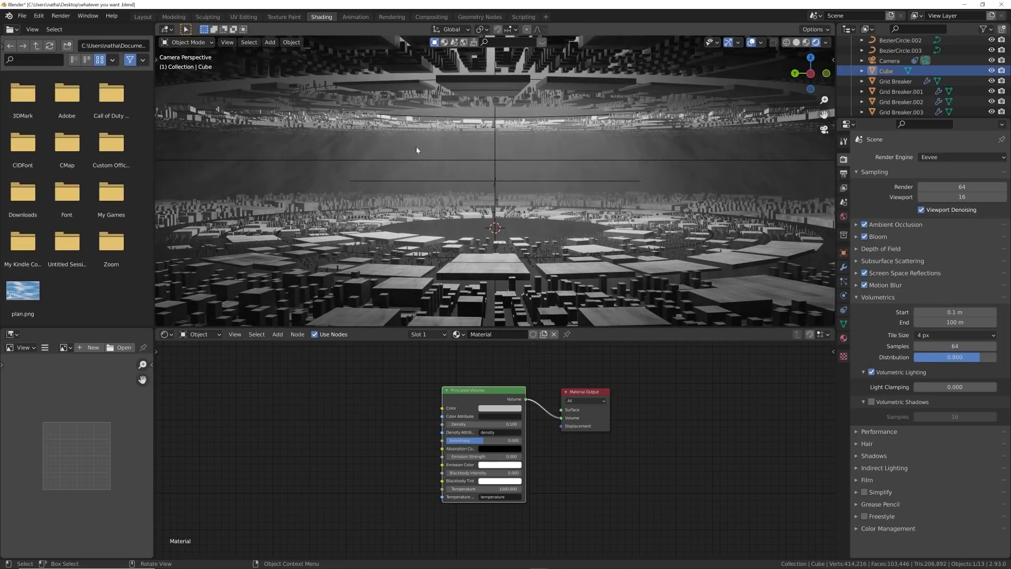
- Render a test image of the current frame, inspect the volumetric fog and close the render window
left_click(54, 18)
left_click(69, 26)
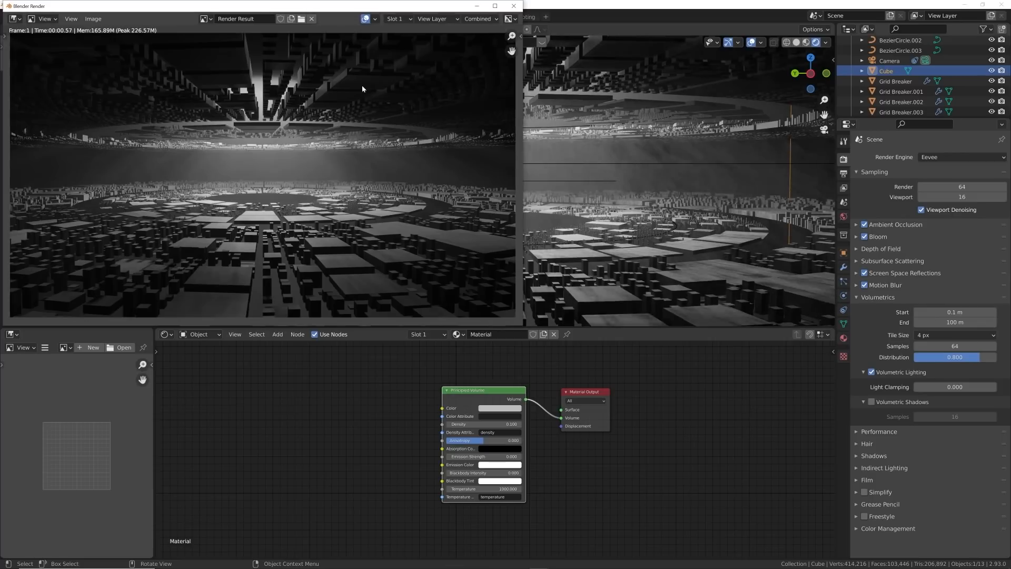
left_click_drag(382, 9, 625, 49)
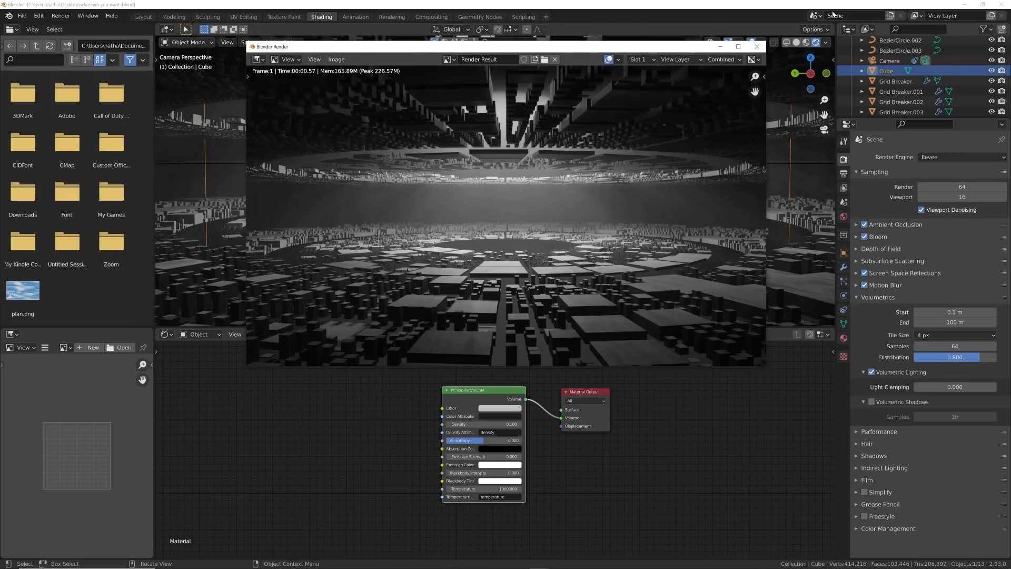
left_click(757, 46)
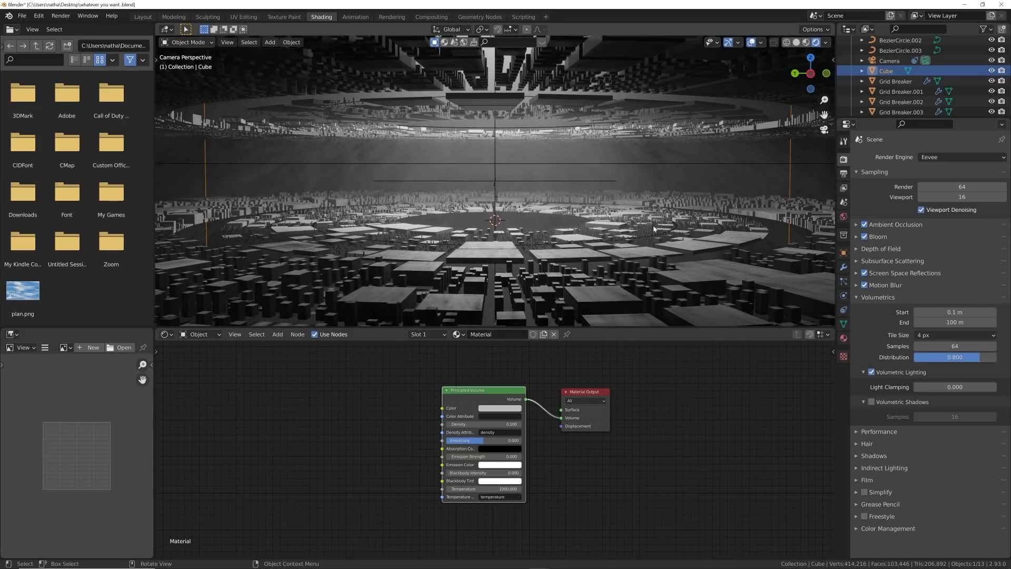
- Try a volumetrics tile size of 2 px and render another test image to compare the fog quality
left_click(955, 334)
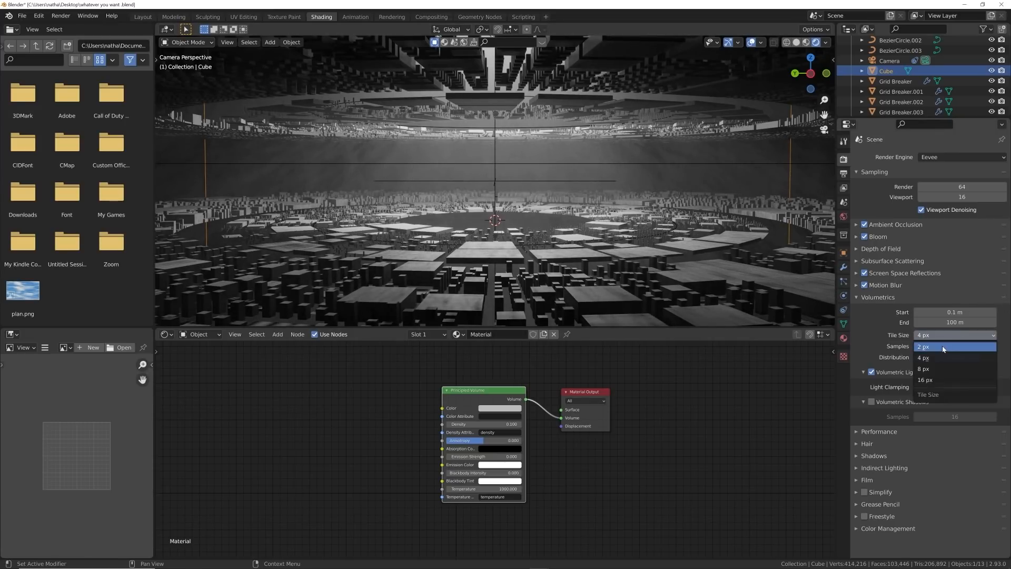
left_click(951, 347)
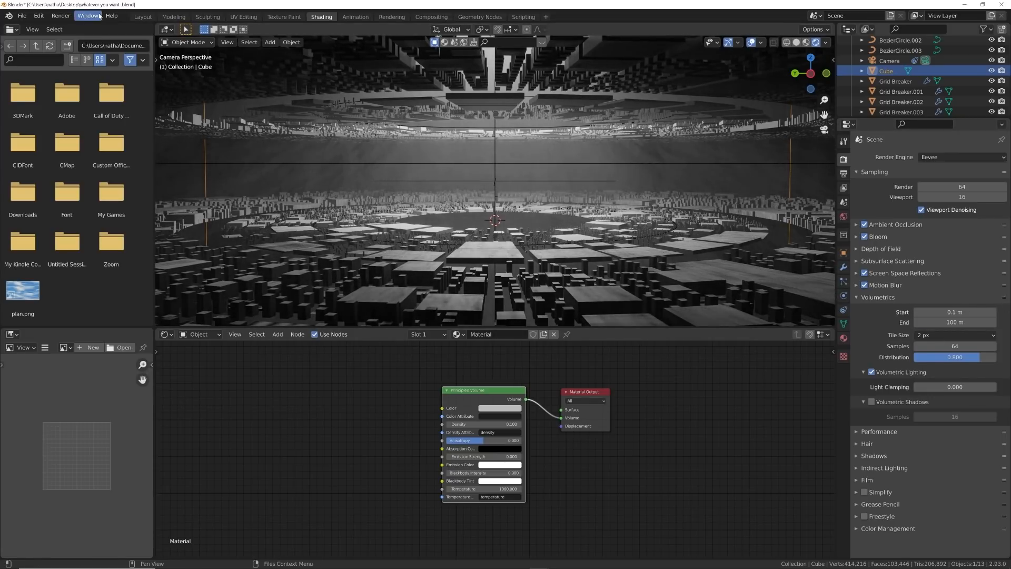
left_click(67, 16)
left_click(71, 28)
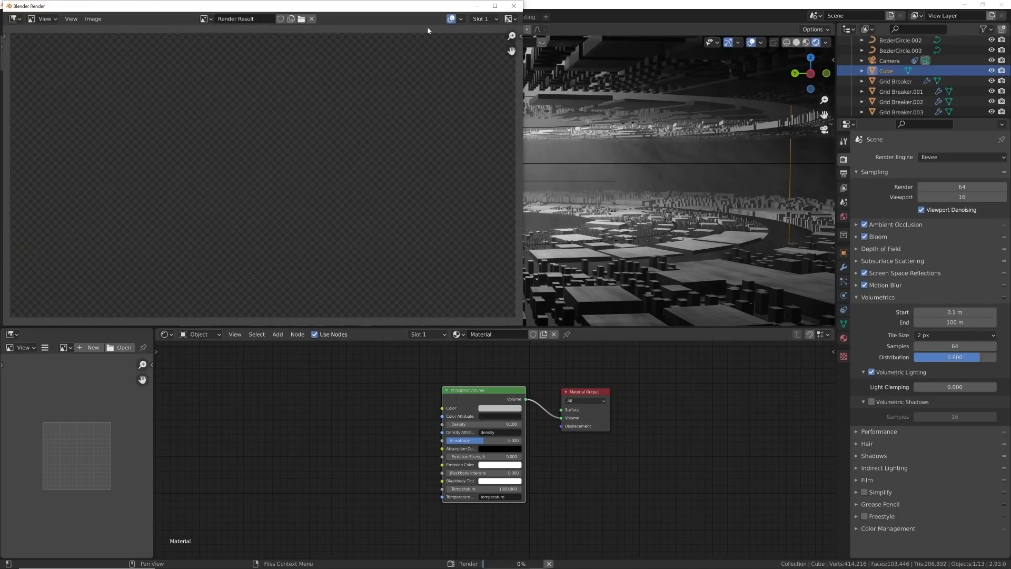
left_click_drag(347, 12, 561, 67)
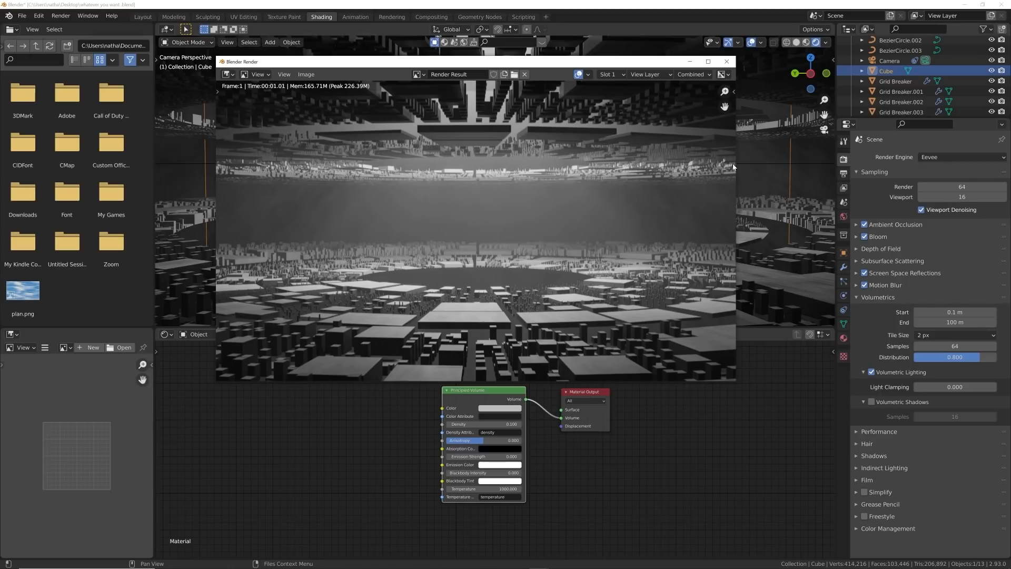
left_click(726, 62)
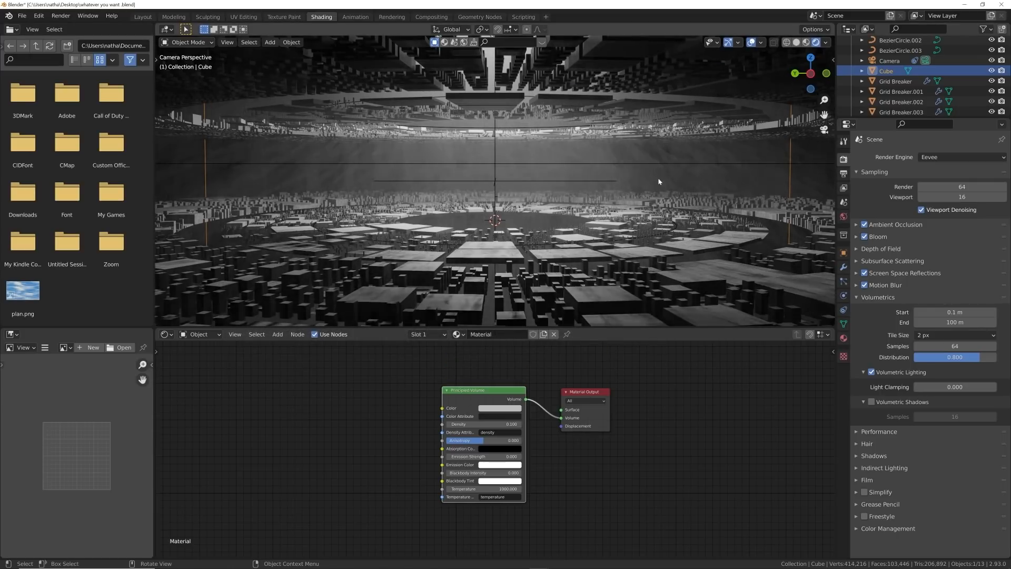
- Return the volumetrics tile size to 4 px
left_click(925, 335)
left_click(927, 352)
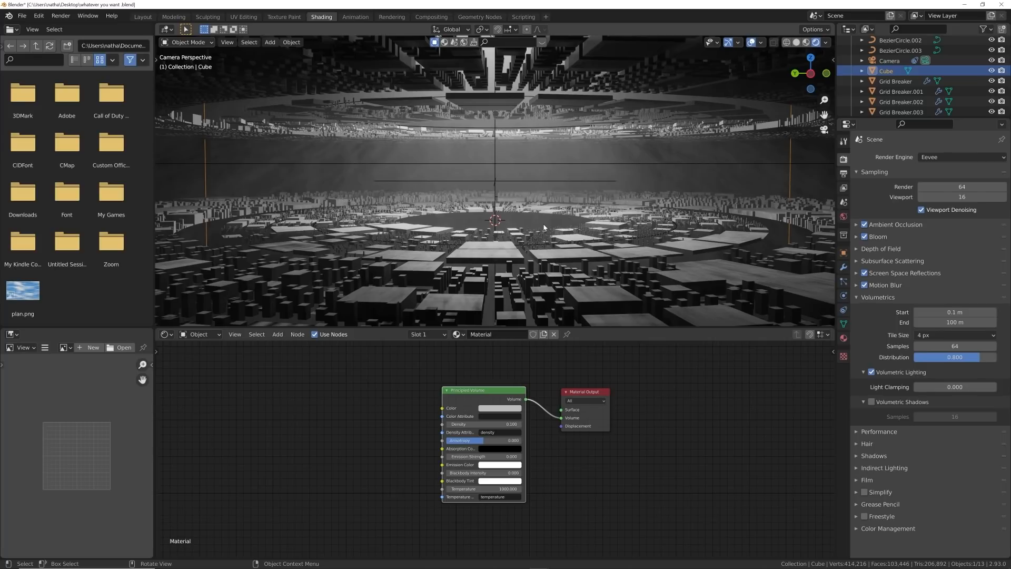
- Tint the area light pale blue with hue 0.607 and saturation 0.530
scroll(906, 79, "up", 3)
left_click(886, 62)
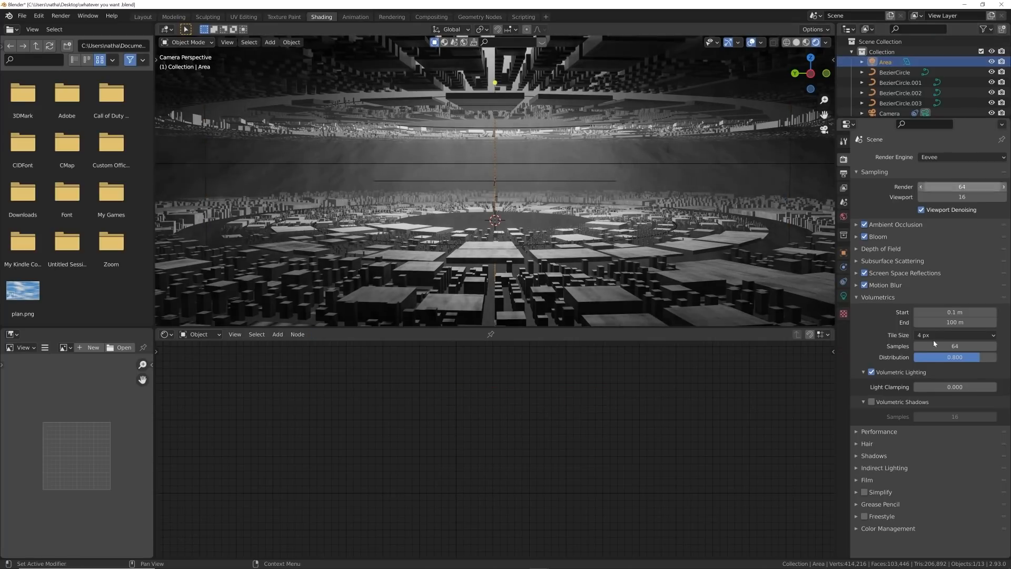
left_click(844, 294)
left_click(944, 213)
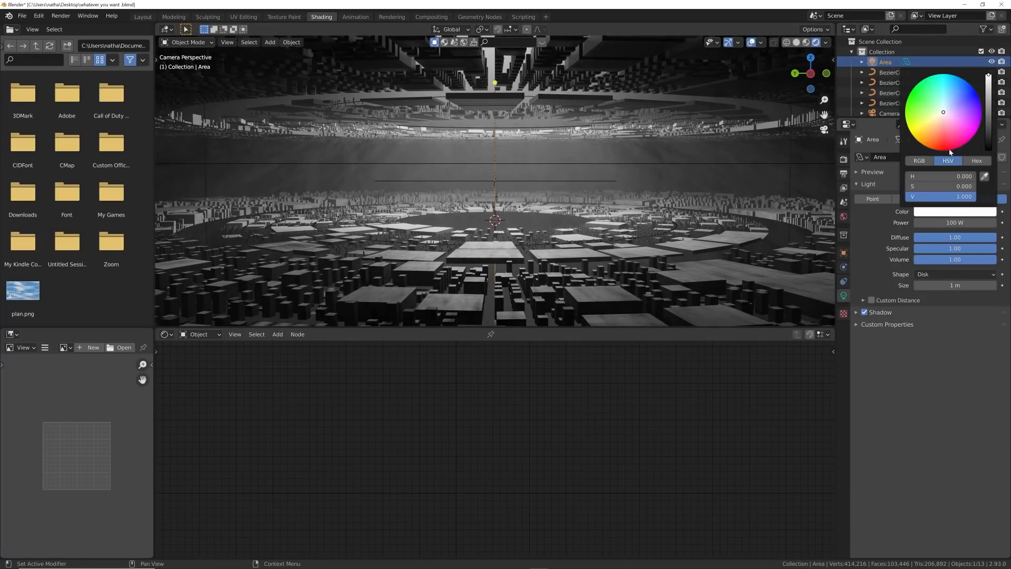
left_click_drag(946, 116, 947, 102)
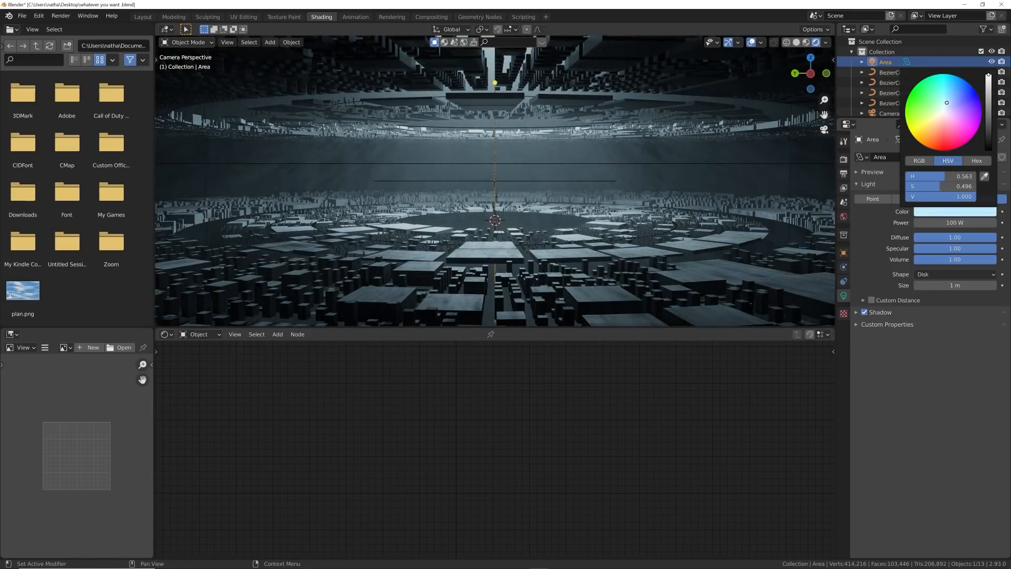
left_click_drag(947, 102, 950, 103)
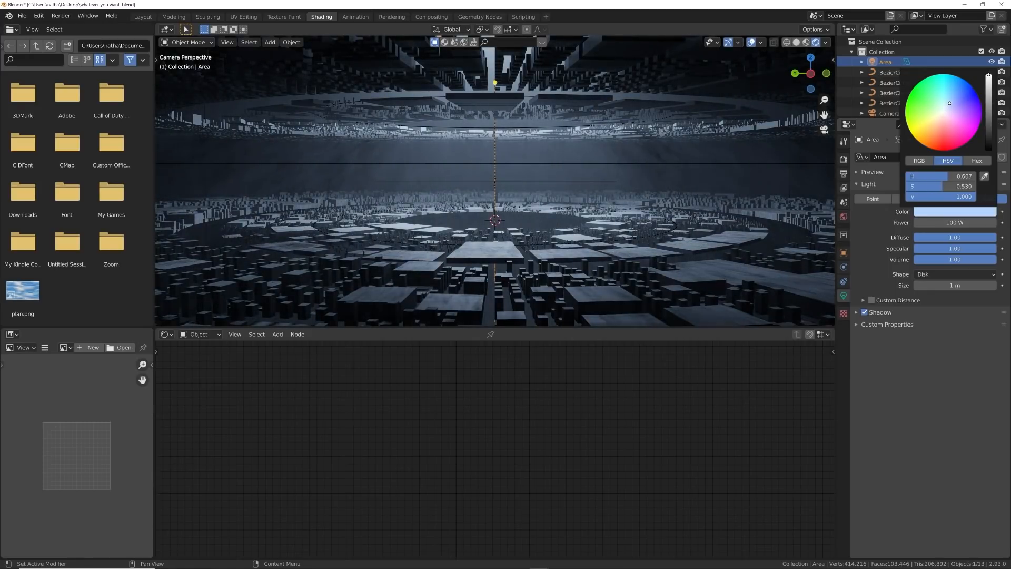
- Close the file browser and image editor areas and create a new material on the large outer floor ring
left_click(450, 311)
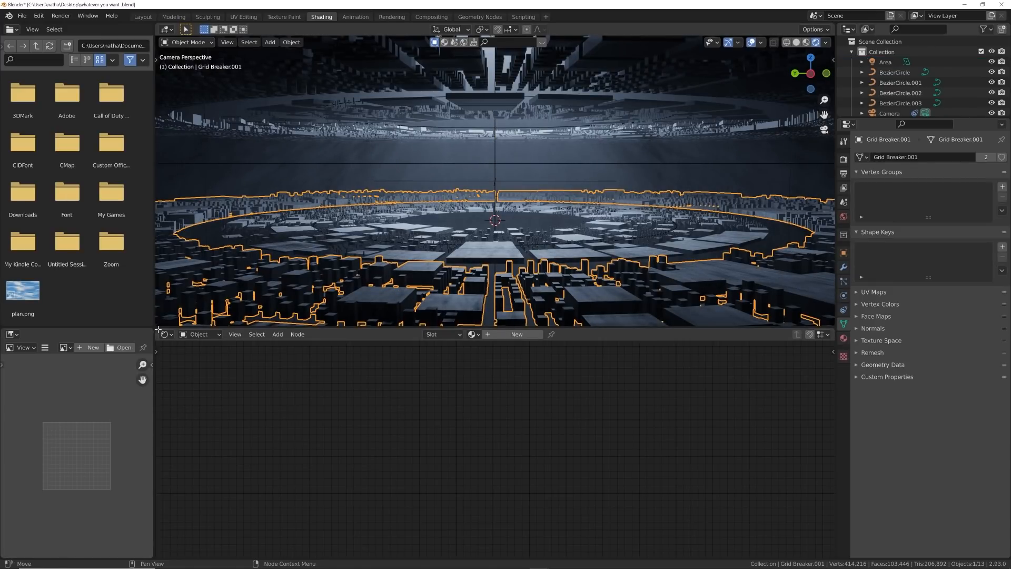
left_click_drag(157, 323, 79, 237)
left_click_drag(153, 331, 196, 338)
left_click(428, 336)
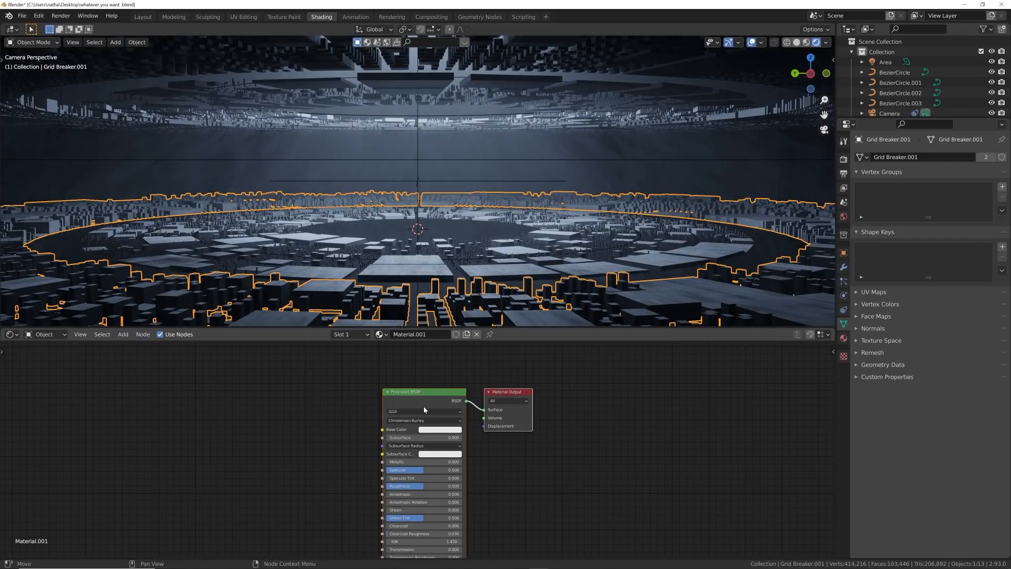
- Enlarge the shader editor, set the ring material's Metallic to 1.000 and darken its base color to a mid grey
middle_click_drag(451, 359, 564, 336)
scroll(563, 337, "up", 1)
left_click_drag(527, 330, 545, 253)
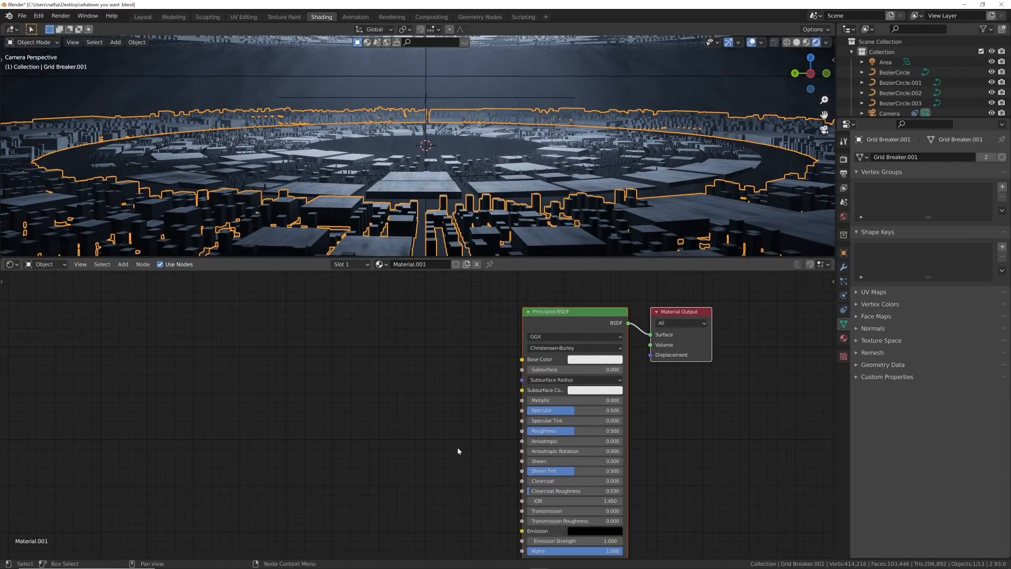
left_click_drag(548, 400, 623, 400)
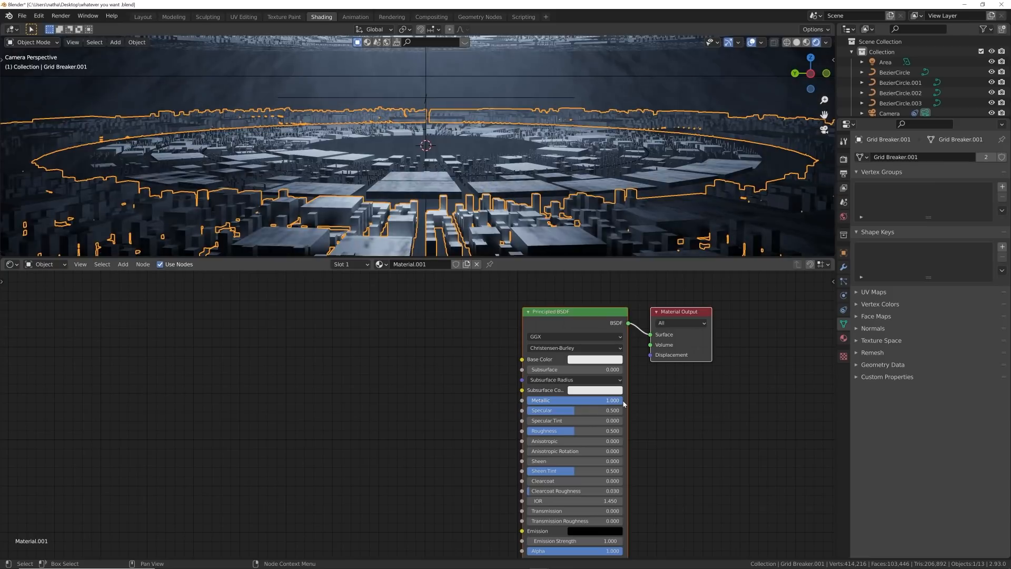
left_click(606, 360)
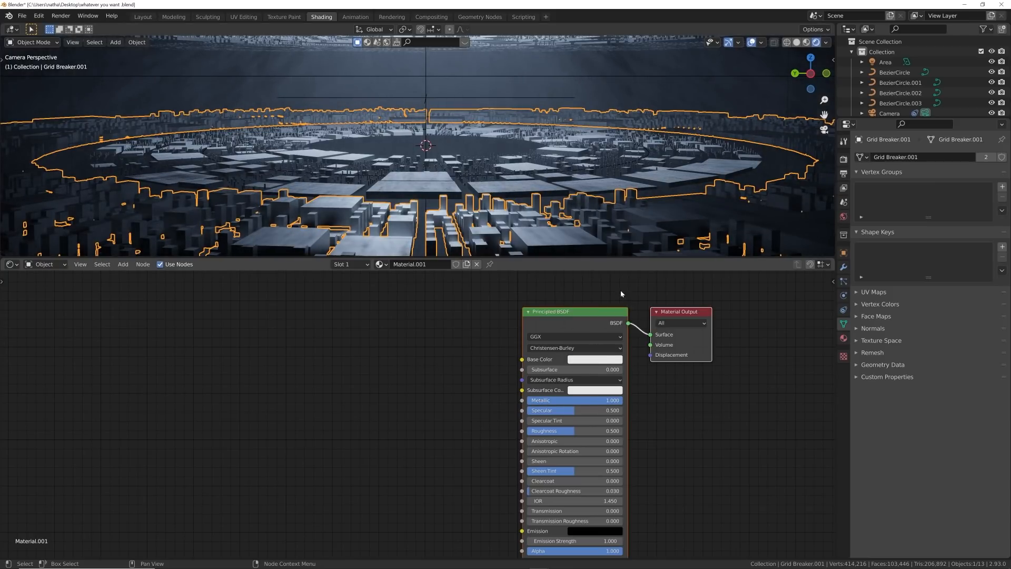
left_click(604, 359)
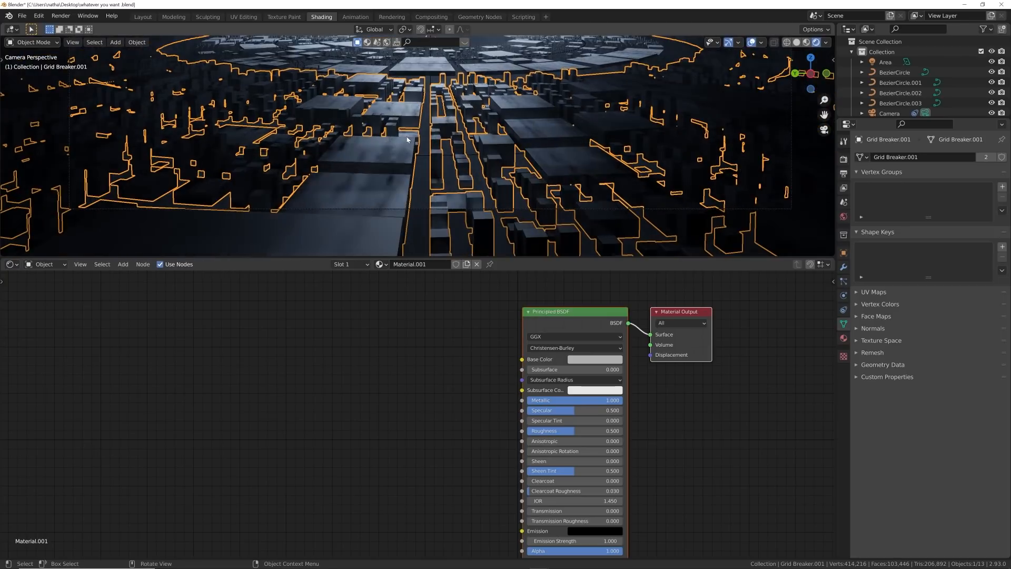
- Add a ColorRamp node and connect its Color output to the Principled BSDF's Roughness input
key("shift+a")
type("co")
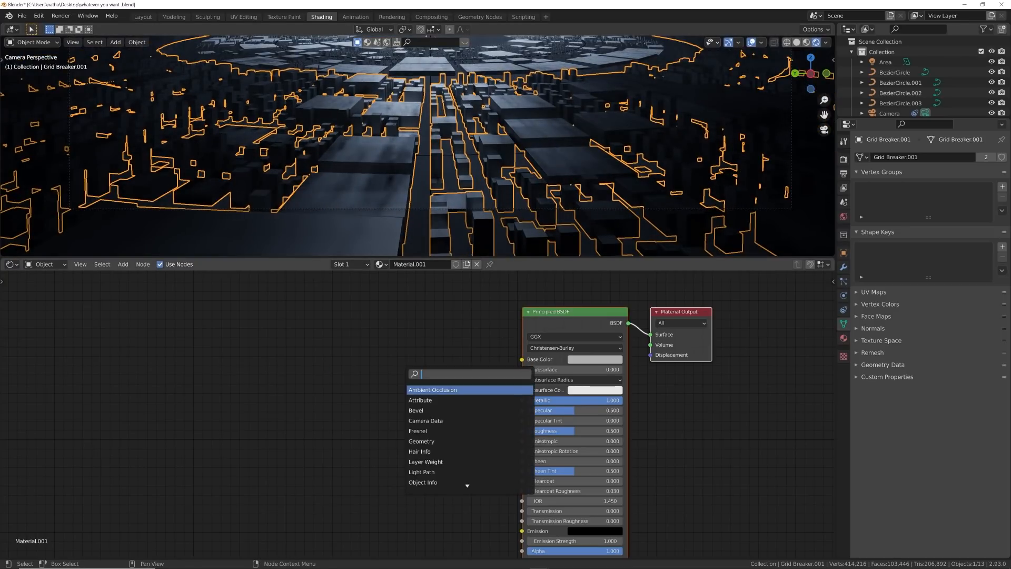
left_click(374, 381)
key("shift+a")
left_click(374, 381)
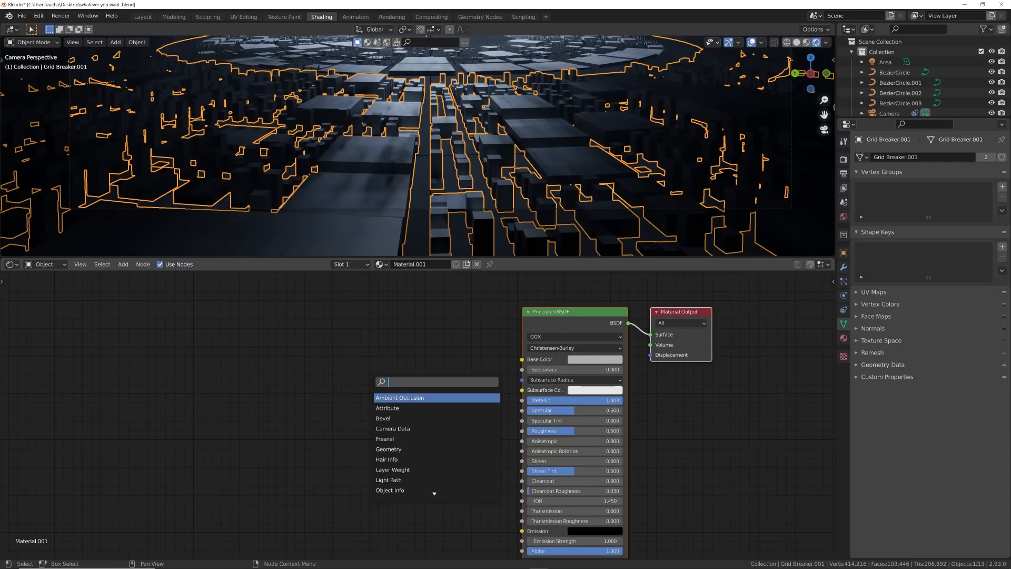
type("col")
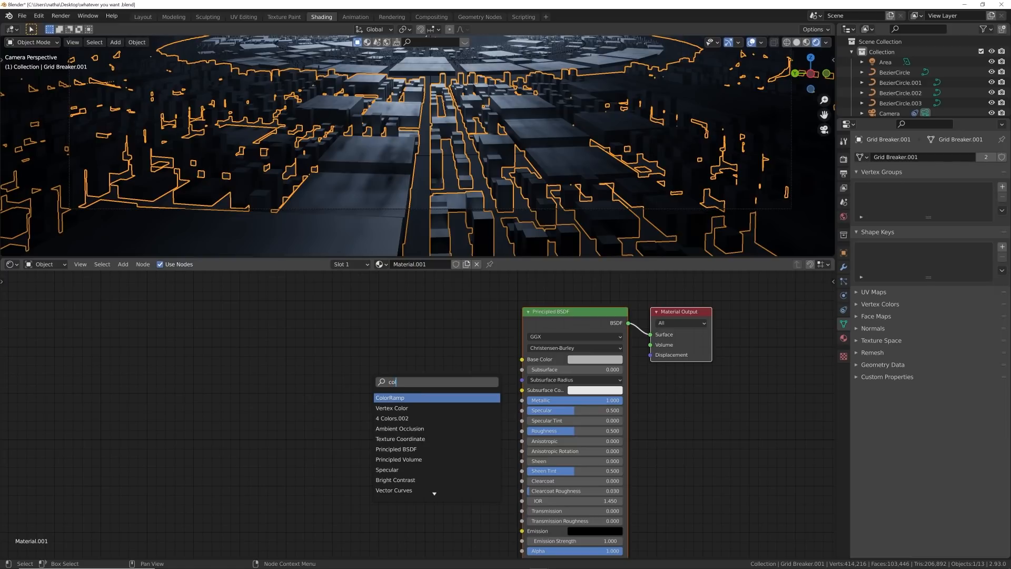
key("Return")
left_click_drag(474, 404, 521, 431)
middle_click_drag(335, 428, 447, 428)
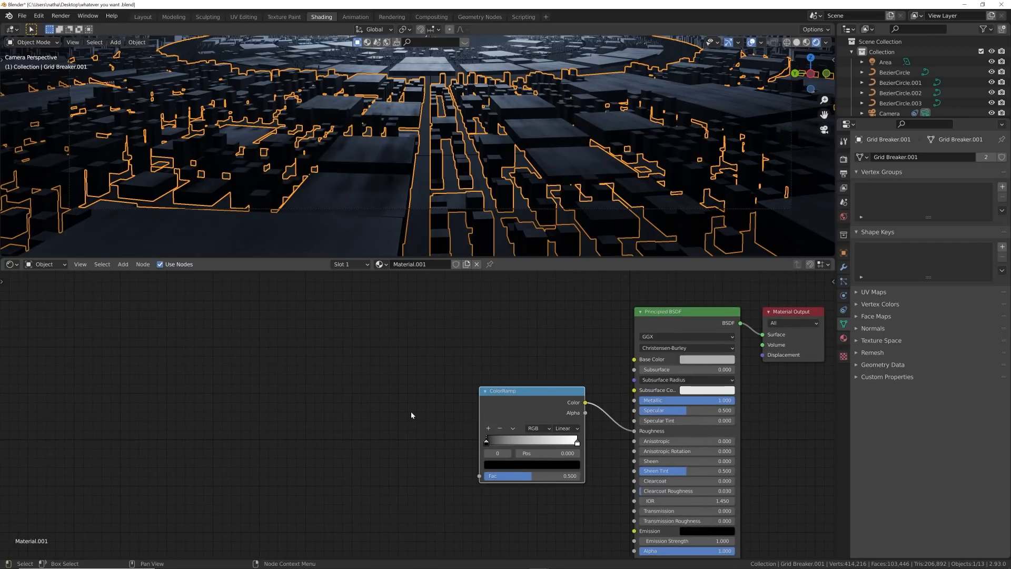
- Add a Noise Texture beside the ColorRamp, driven by Mapping and Texture Coordinate nodes using Object coordinates
key("shift+a")
type("noi")
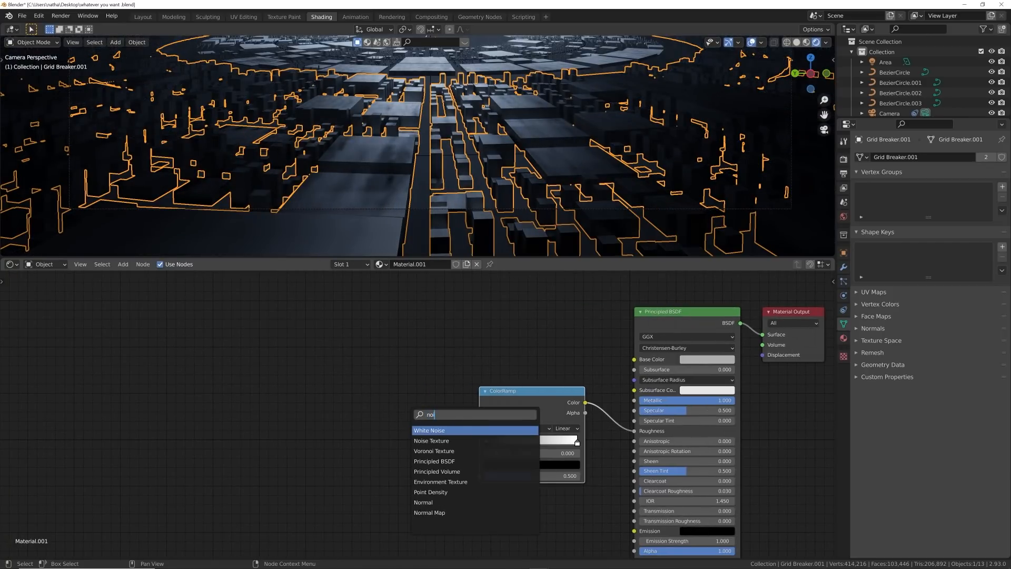
key("Down")
key("Return")
left_click(387, 424)
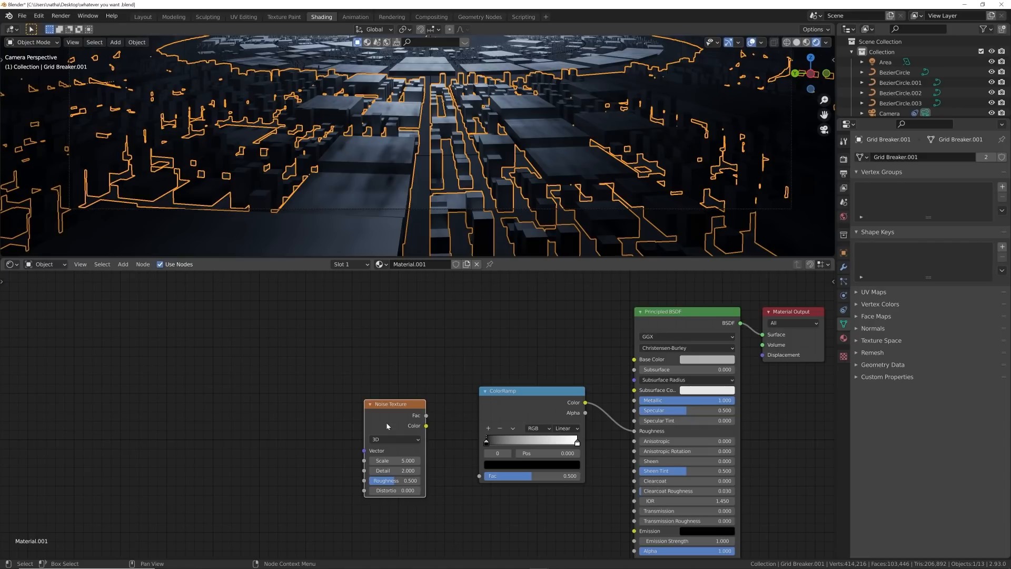
key("ctrl+t")
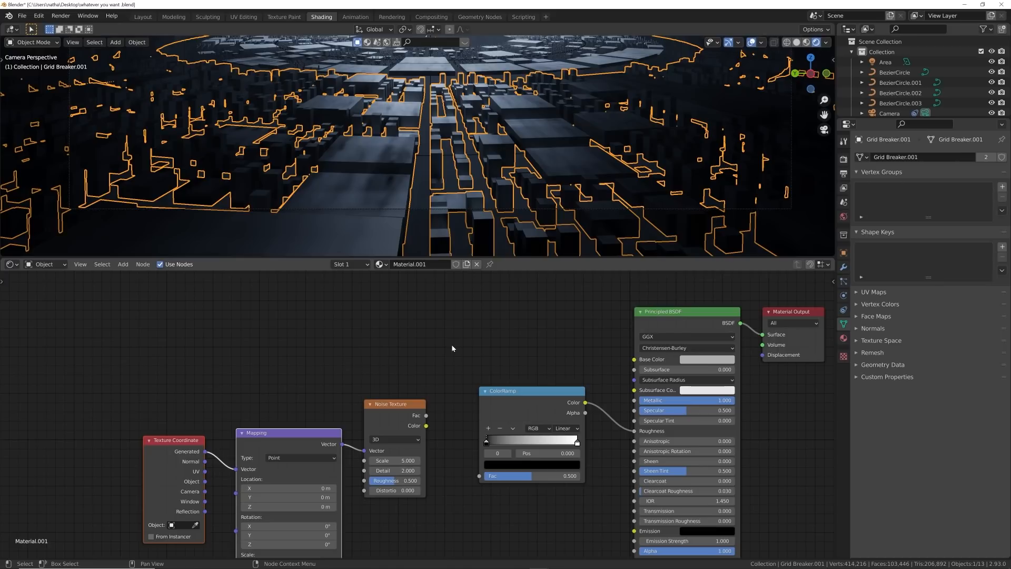
left_click_drag(249, 467, 216, 393)
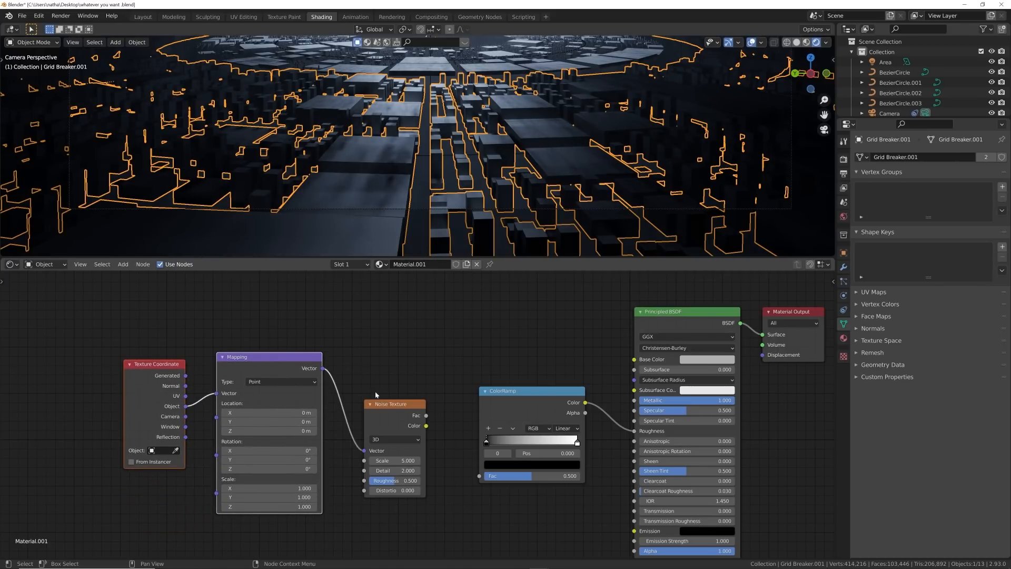
- Connect the Noise Texture's Fac output to the ColorRamp's Fac input
scroll(431, 420, "up", 1)
left_click_drag(430, 417, 482, 451)
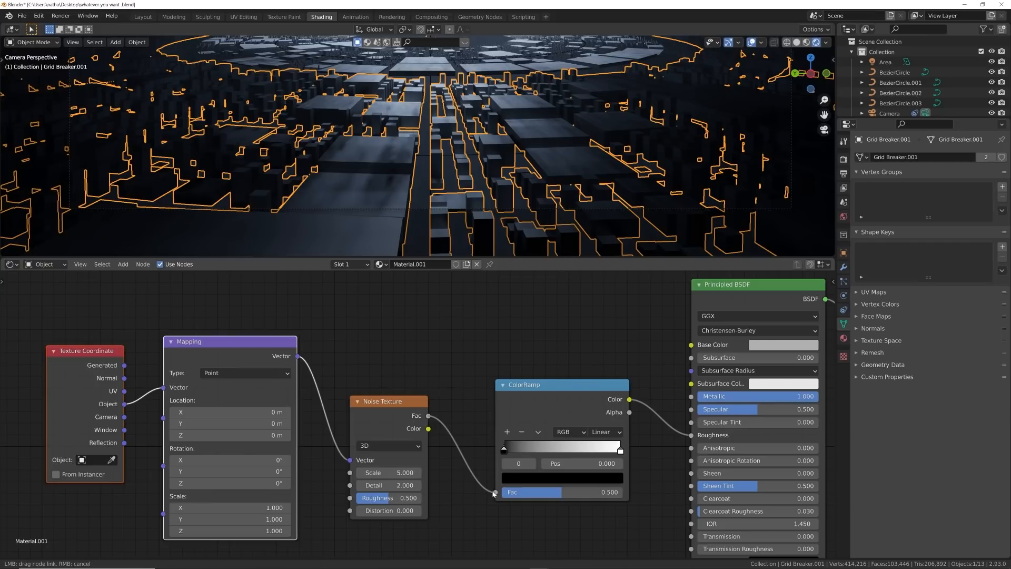
left_click_drag(494, 492, 495, 492)
- Set the Noise Texture's Detail to 12 and its Roughness to about 0.912
scroll(411, 164, "up", 3)
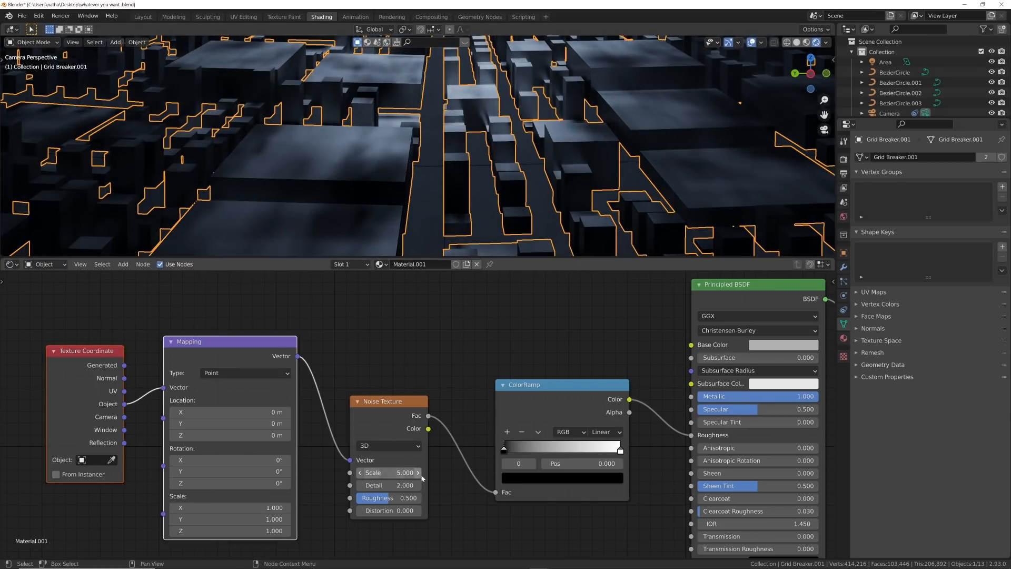
left_click(388, 485)
type("2")
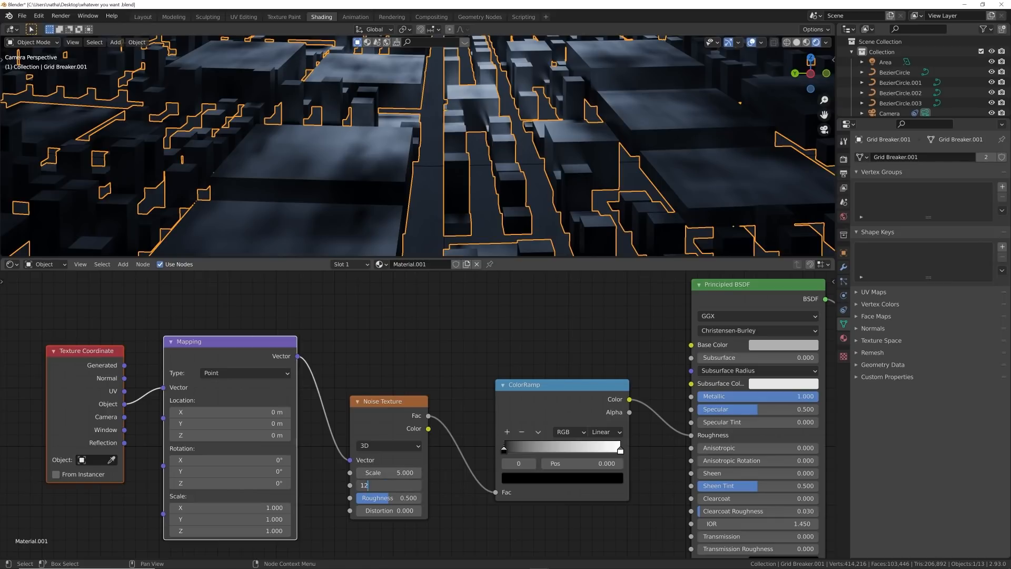
type(".012")
key("Return")
left_click_drag(390, 497, 417, 498)
- Move the ColorRamp's black stop to 0.380 and white stop to 0.799, and lighten the black stop to value 0.044
left_click_drag(511, 450, 551, 449)
left_click_drag(622, 451, 598, 449)
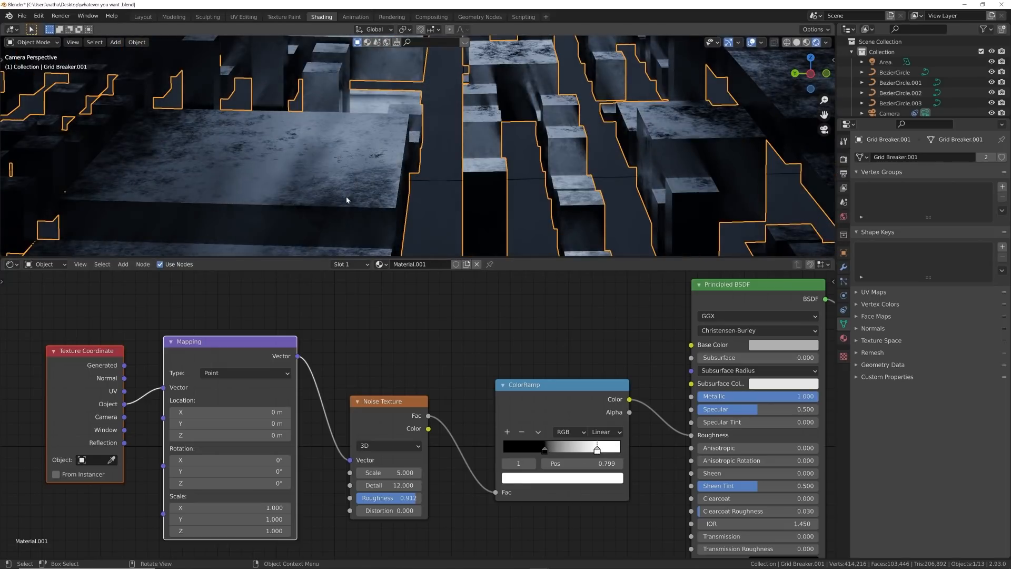
left_click_drag(545, 450, 549, 450)
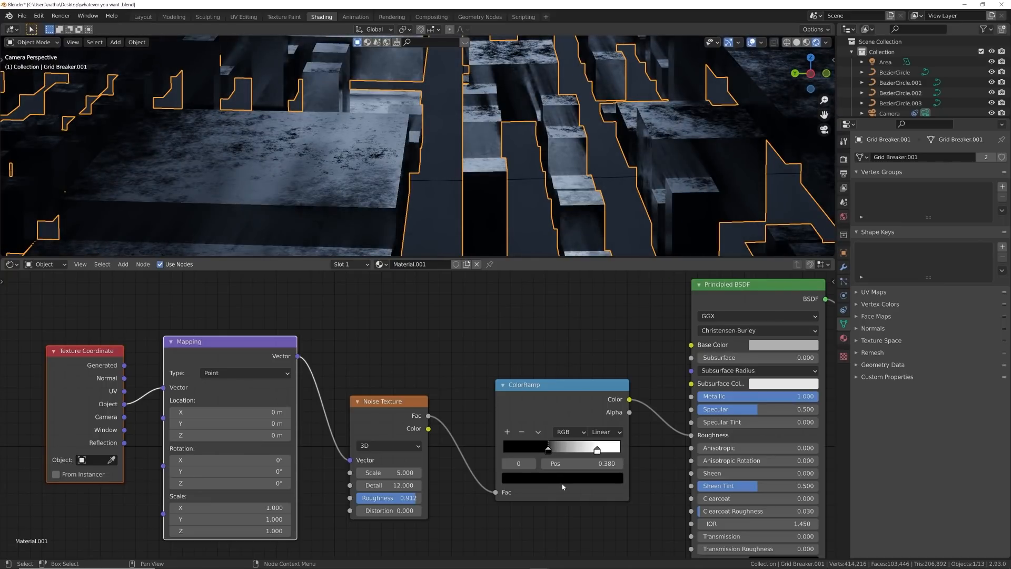
left_click(563, 481)
left_click_drag(602, 396, 601, 384)
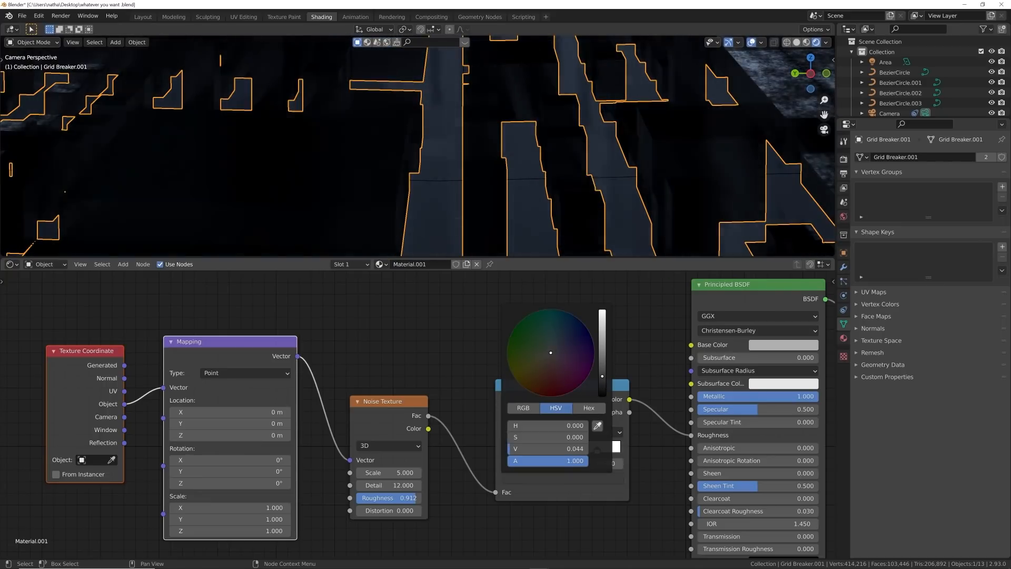
- Link the outer floor ring's material to the inner floor ring
scroll(567, 206, "down", 7)
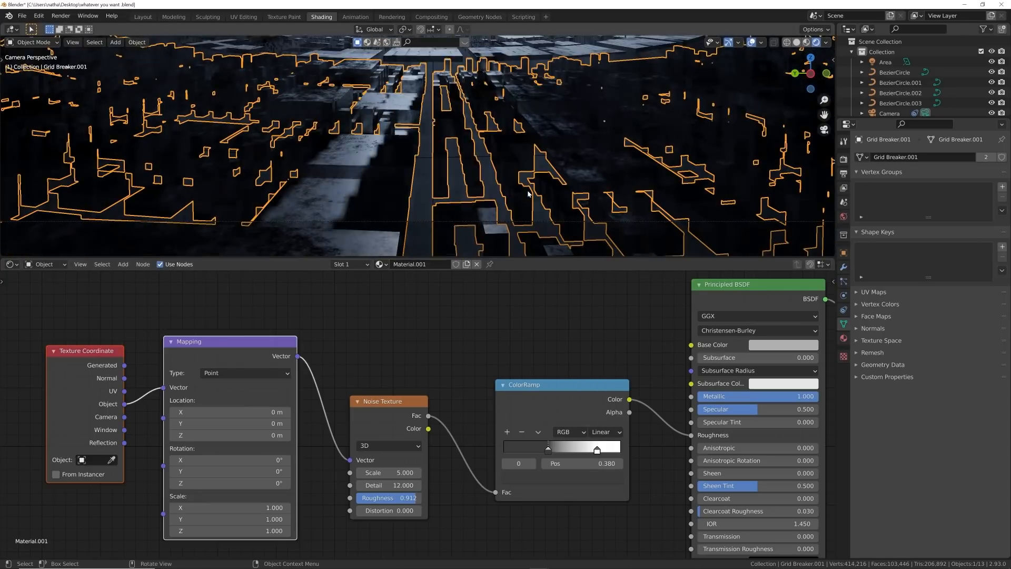
middle_click_drag(512, 113, 515, 179, "shift")
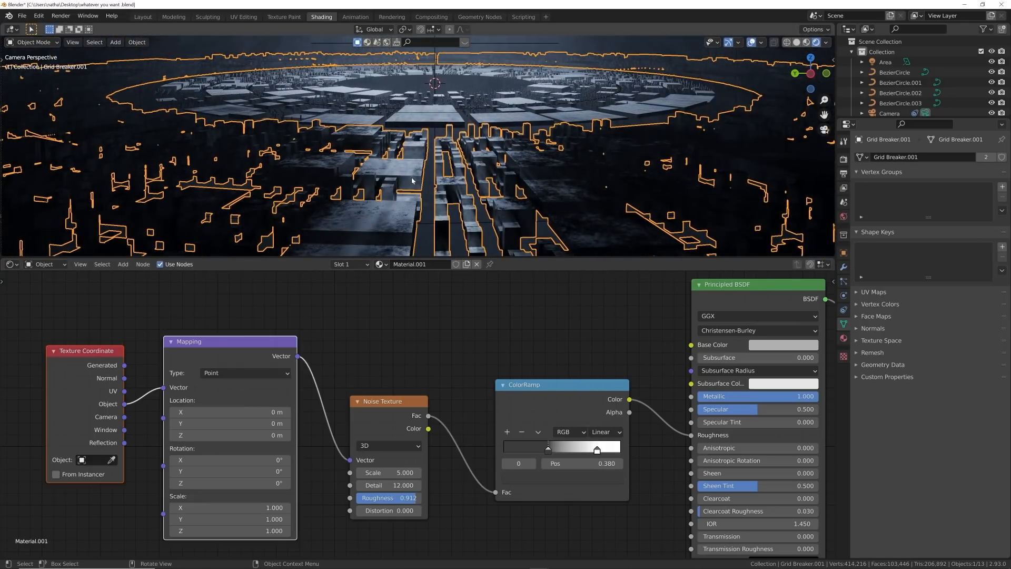
left_click(432, 122)
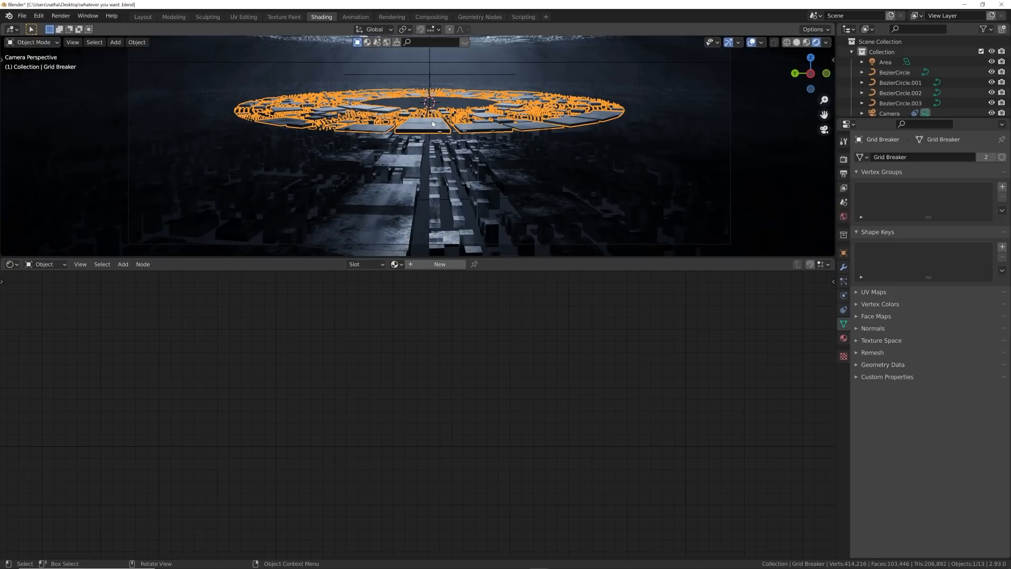
left_click(385, 197, "shift")
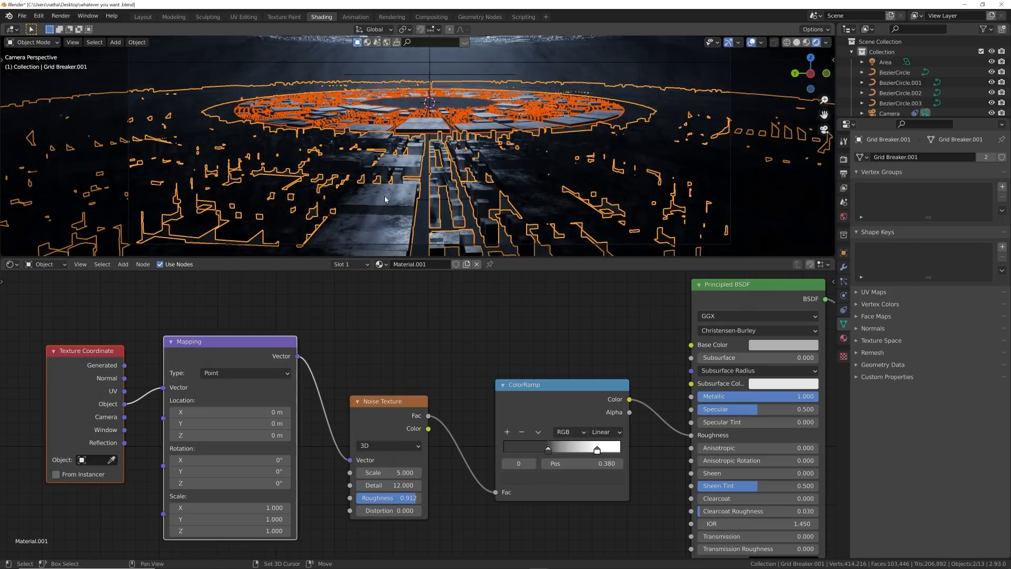
key("ctrl+l")
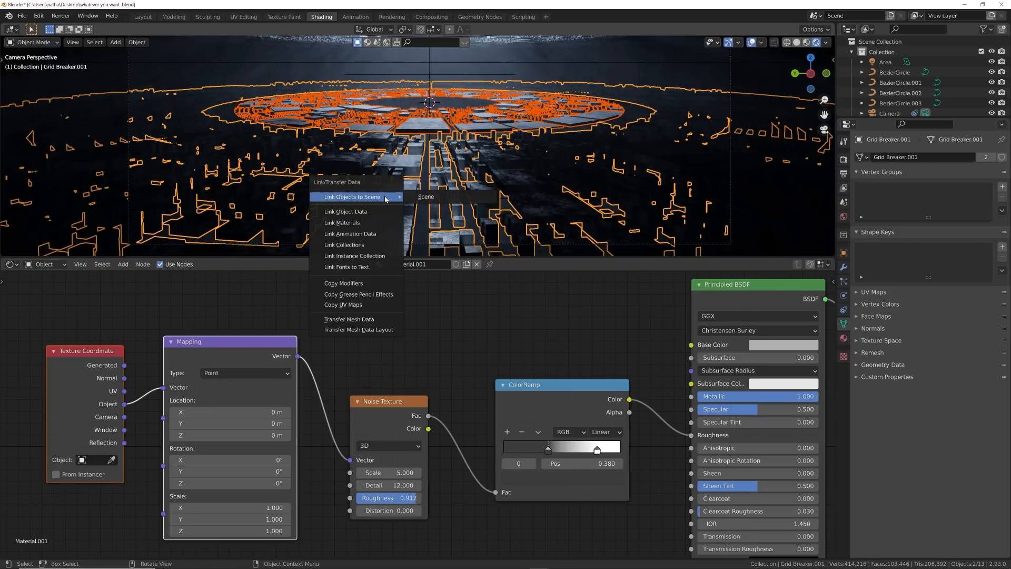
left_click(356, 222)
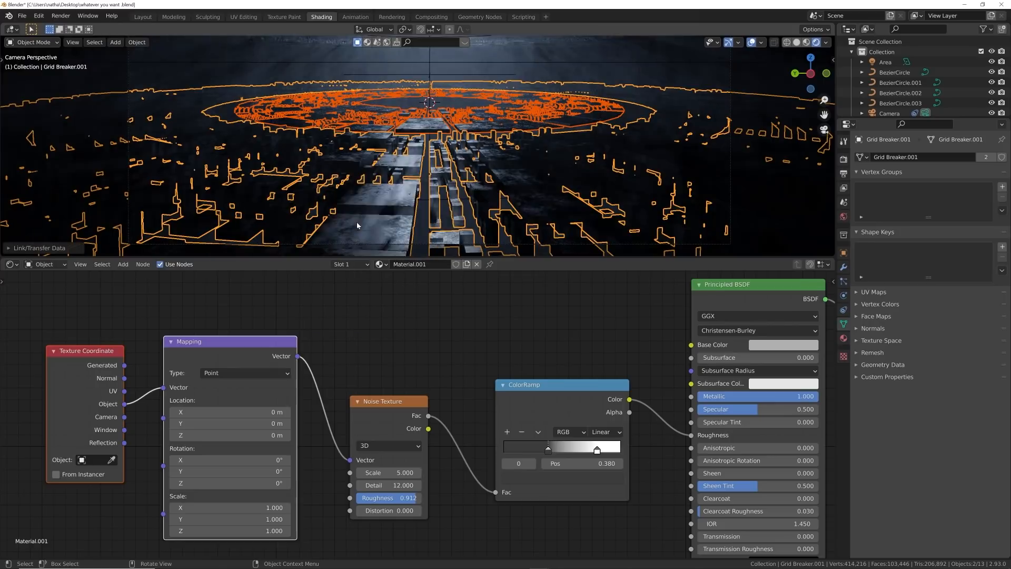
- Deselect the rings, switch to the Layout workspace and hide the viewport gizmos and overlays for a clean camera view
left_click(366, 70)
middle_click_drag(430, 156, 432, 221, "shift")
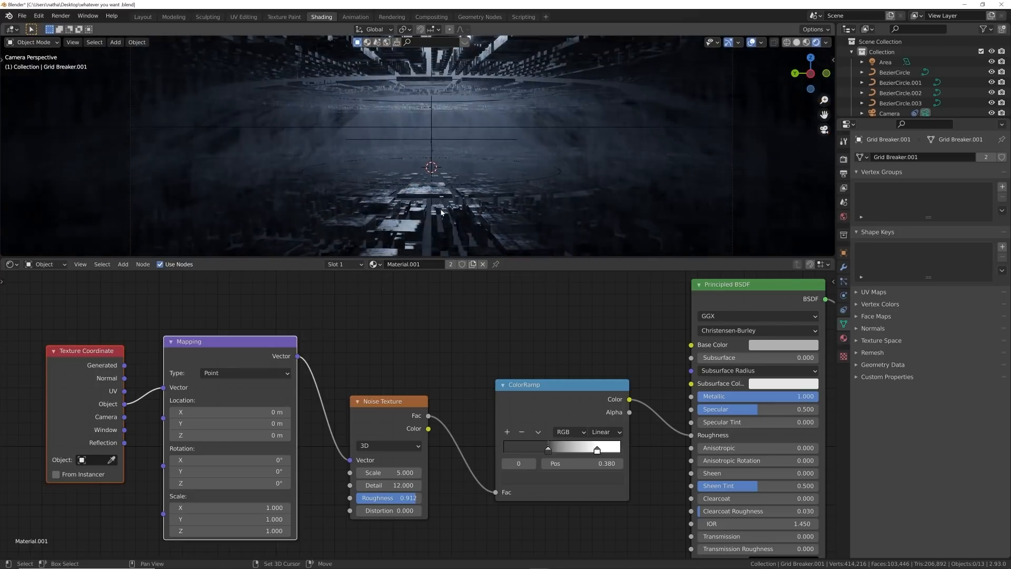
middle_click_drag(478, 168, 477, 238, "shift")
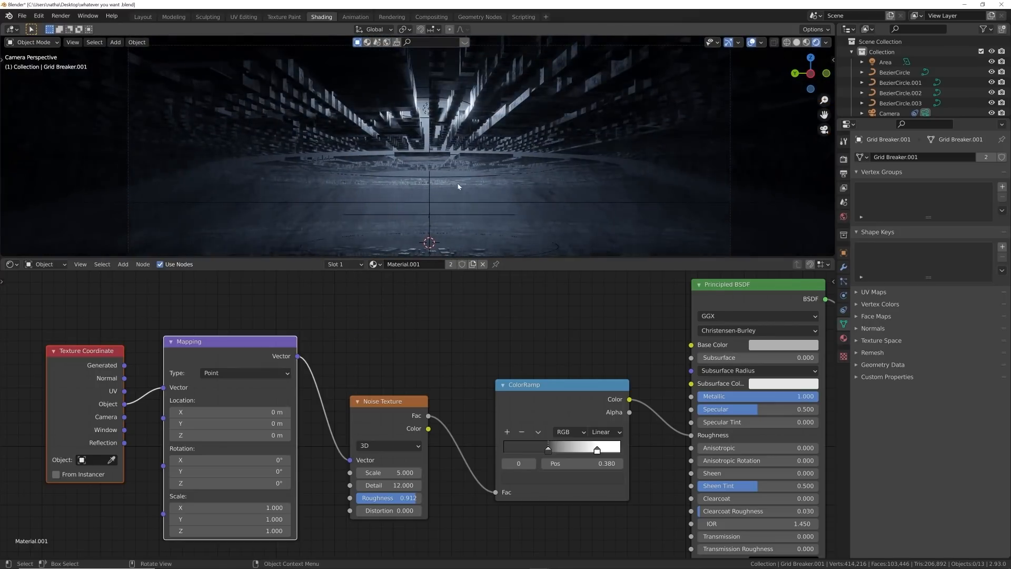
scroll(459, 185, "up", 1)
middle_click_drag(534, 220, 453, 91)
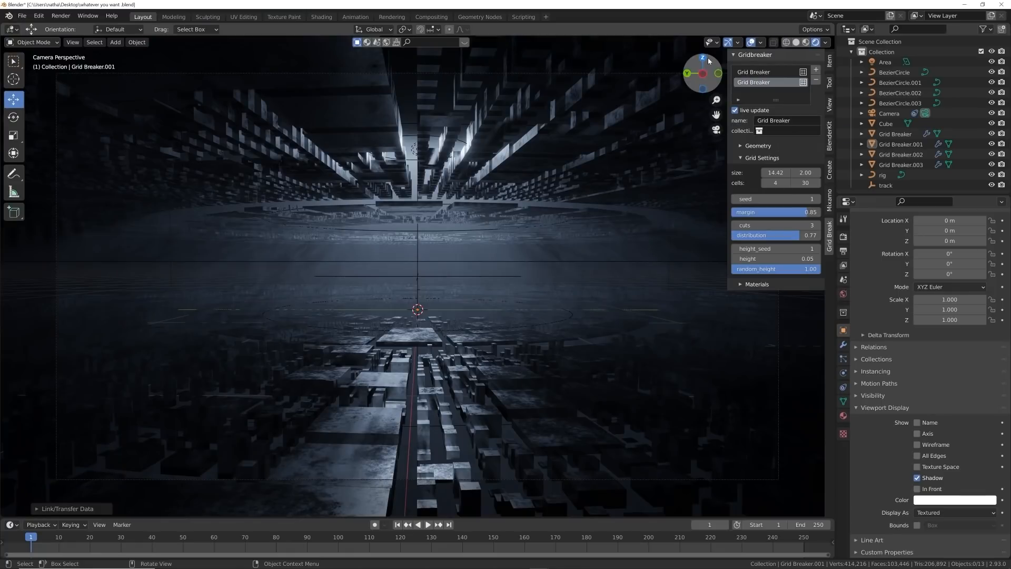
left_click(728, 42)
left_click(751, 42)
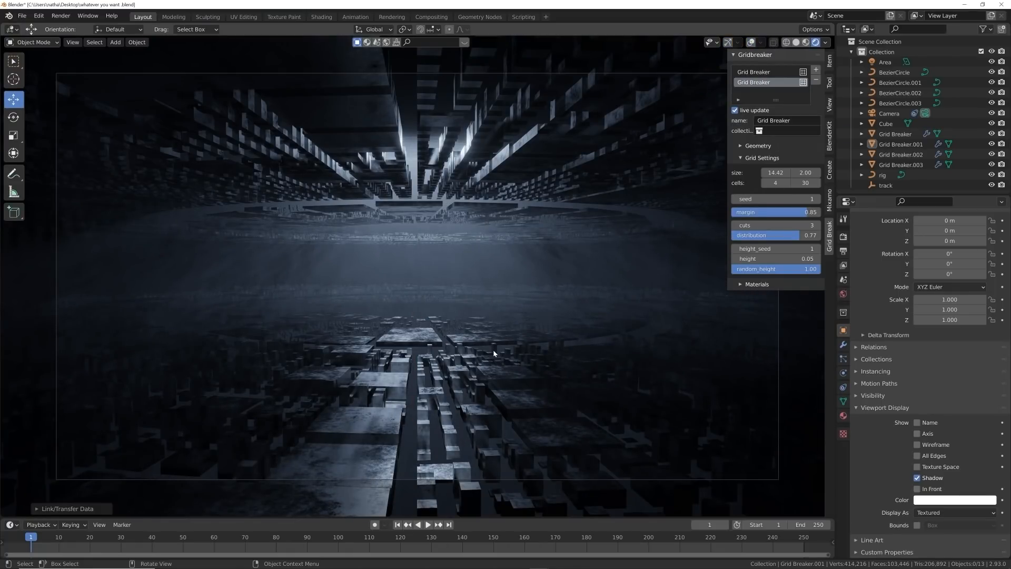
- Set the power of the Area light to 500 W
left_click(885, 62)
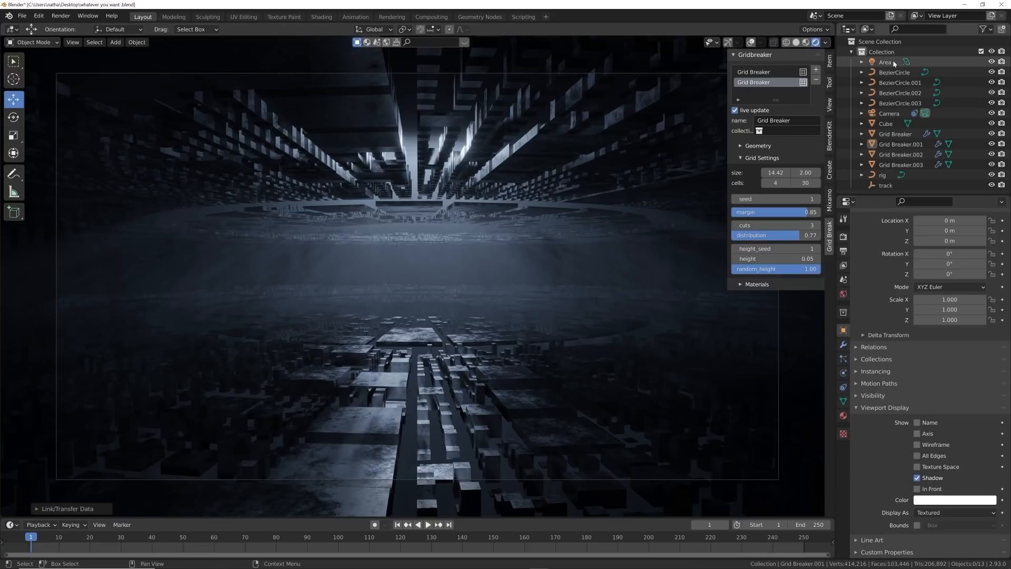
left_click(843, 374)
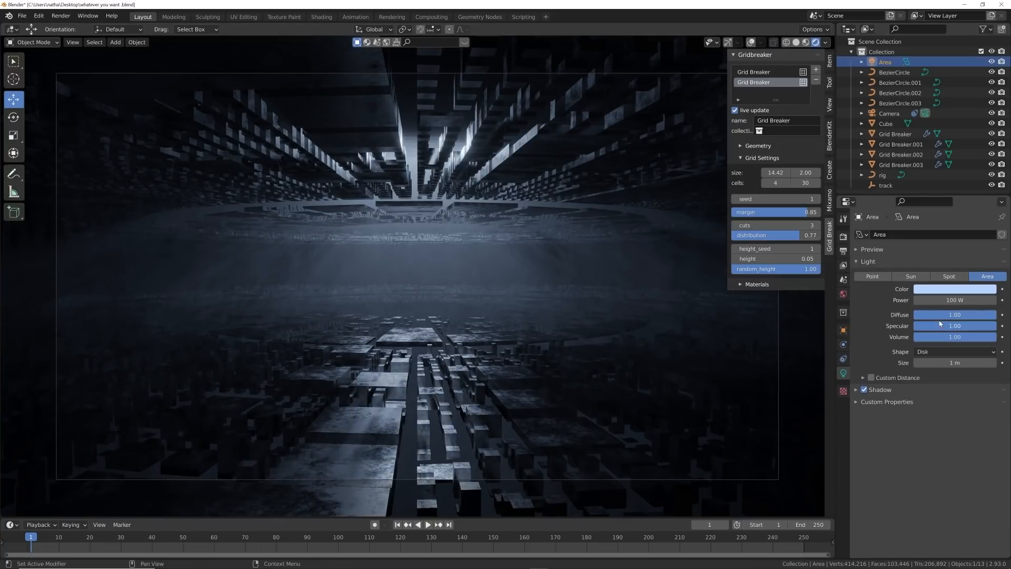
left_click(934, 300)
type("500")
key("Return")
- Show the viewport gizmos and reposition the area light vertically along Z, raising it within the upper grid structure
scroll(681, 239, "down", 3)
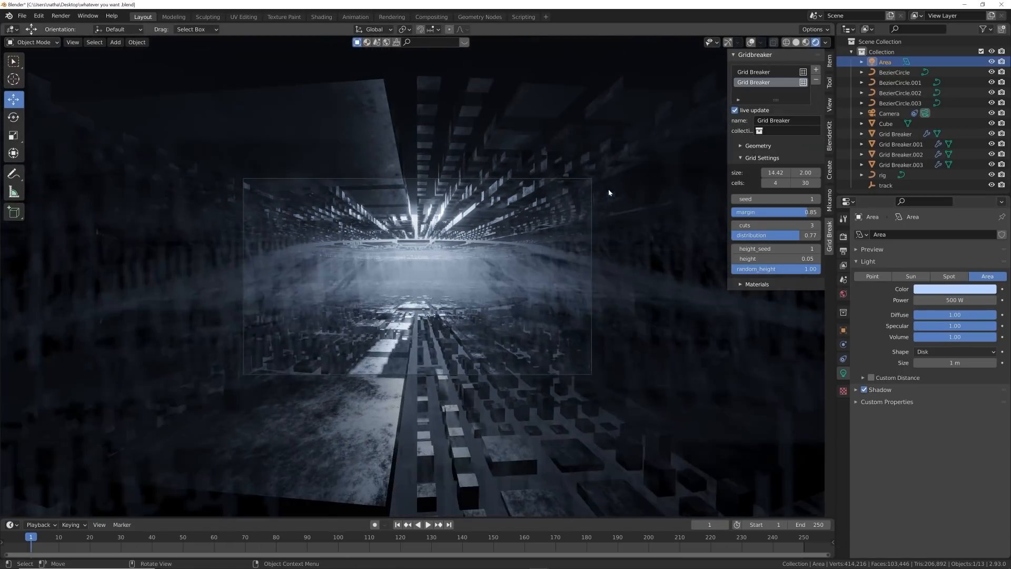
left_click(725, 44)
left_click_drag(420, 181, 427, 136)
scroll(453, 277, "up", 3)
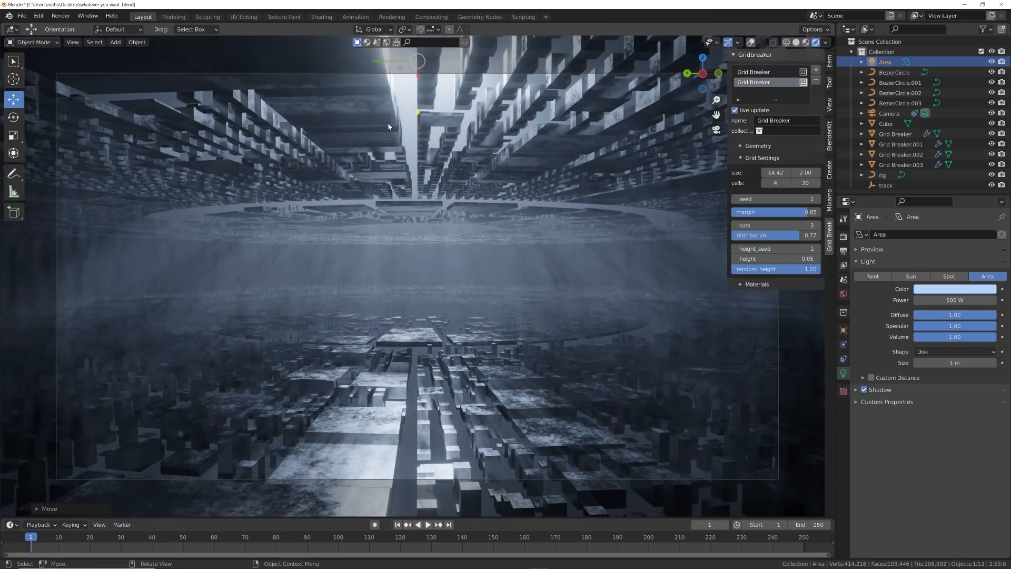
scroll(390, 127, "down", 3)
left_click_drag(420, 132, 420, 195)
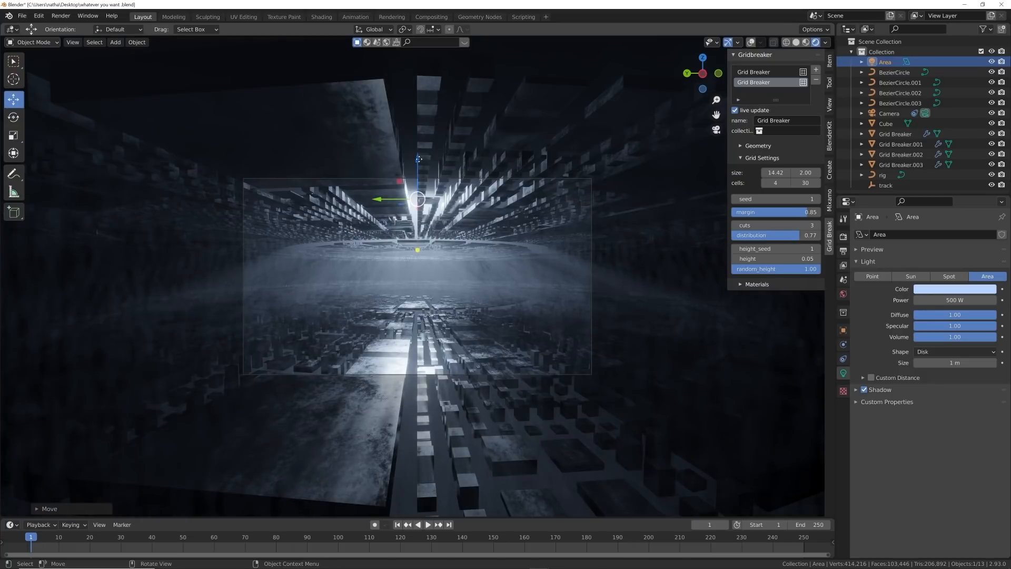
scroll(456, 339, "up", 3)
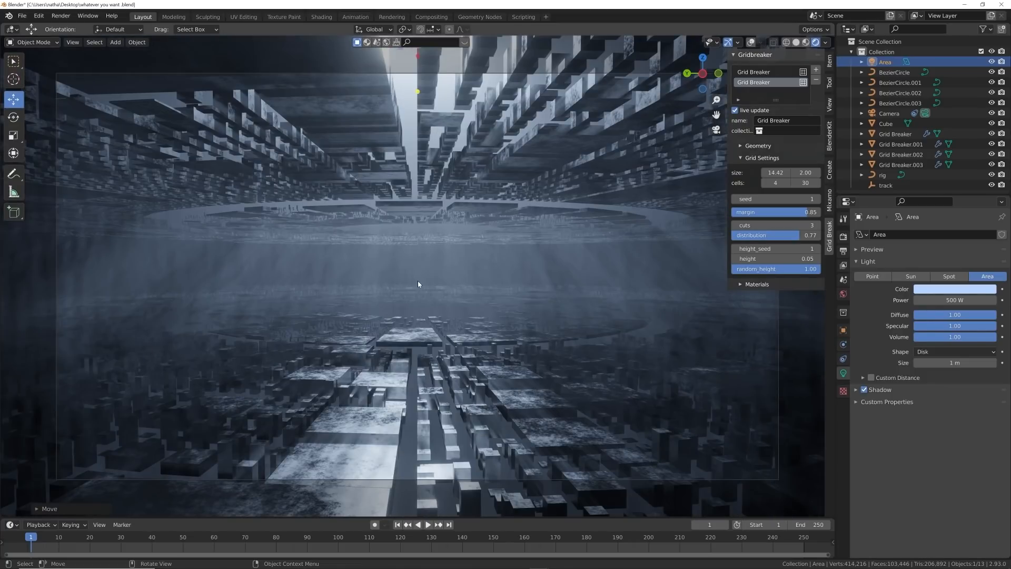
- With overlays shown, raise Grid Breaker.002 and Grid Breaker.003 slightly along Z, and save the file
left_click(462, 212)
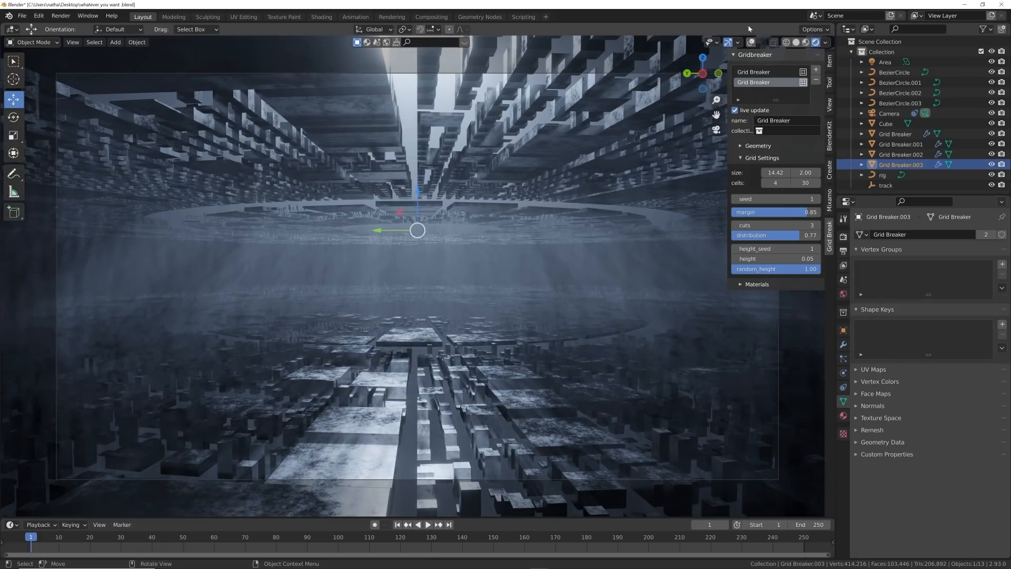
left_click(751, 42)
left_click(473, 184, "shift")
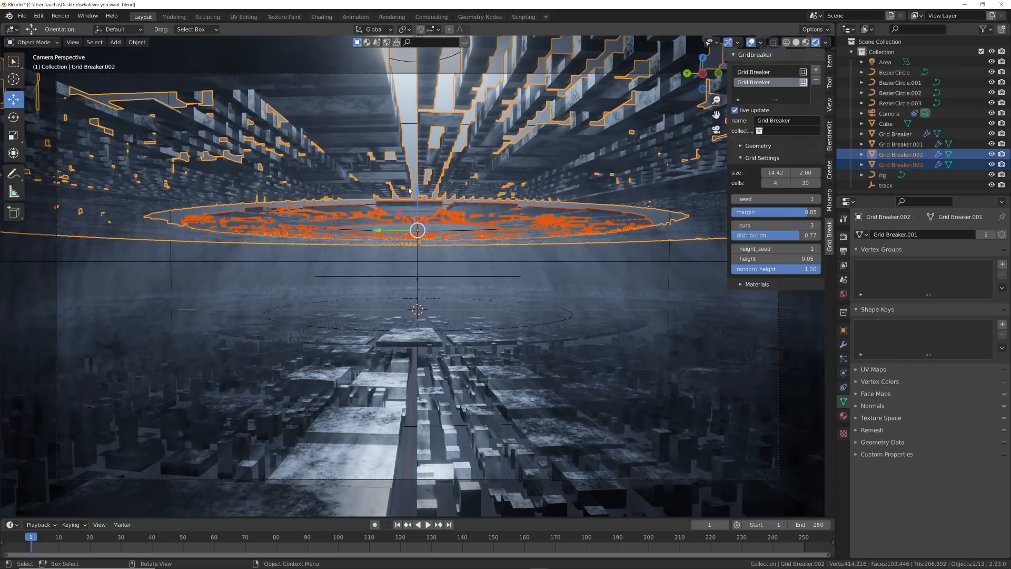
left_click_drag(419, 194, 420, 183)
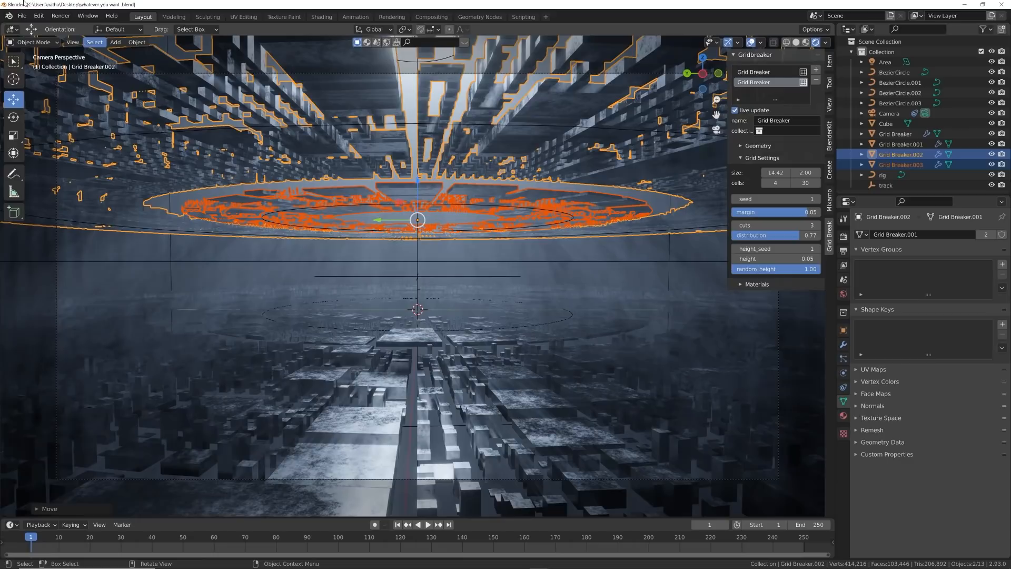
left_click(21, 15)
left_click(33, 86)
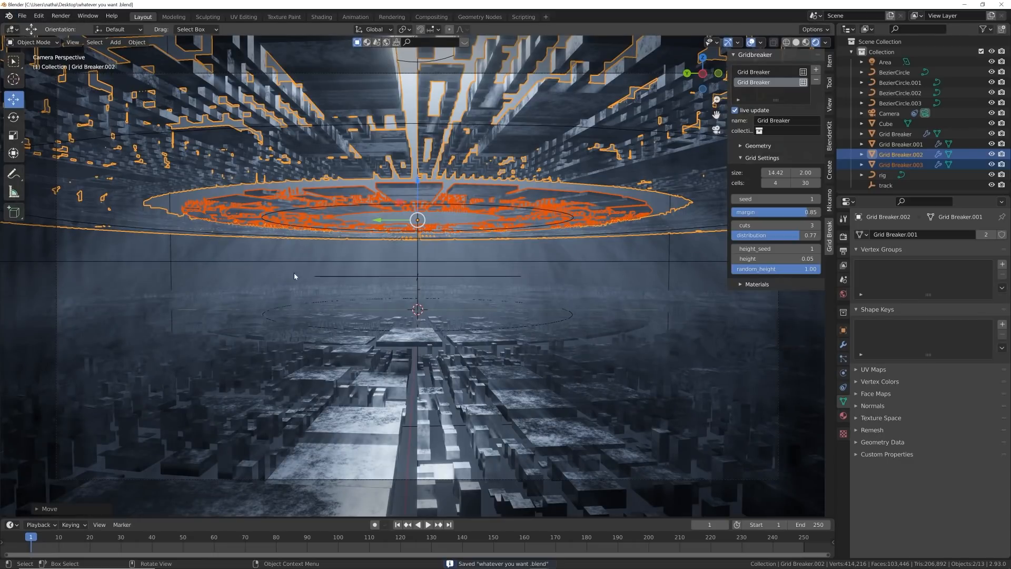
- Switch the viewport to solid shading and add an ico sphere at the origin with 1 subdivision
left_click(267, 267)
key("shift+a")
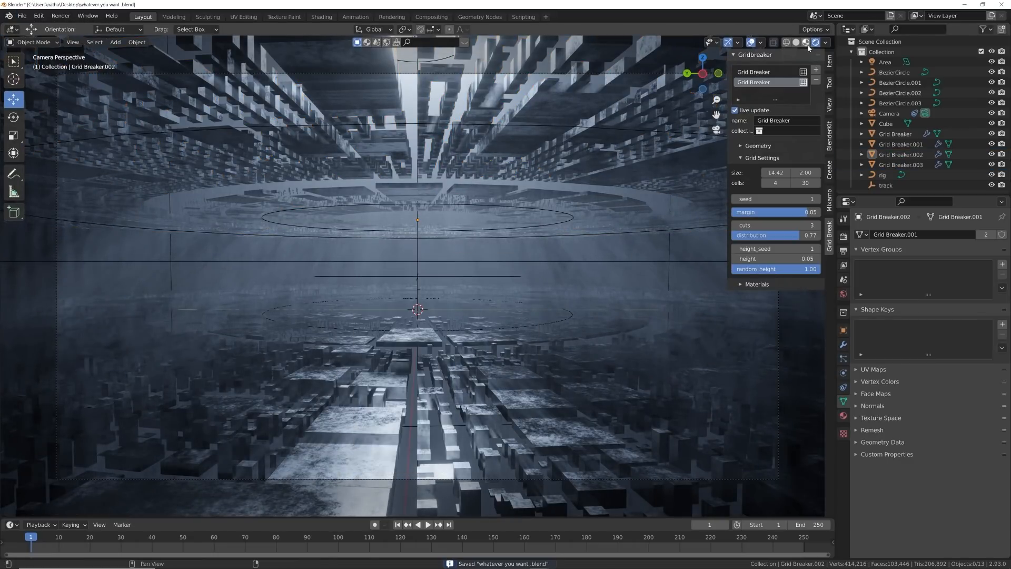
left_click(797, 43)
key("shift+a")
mouse_move(484, 220)
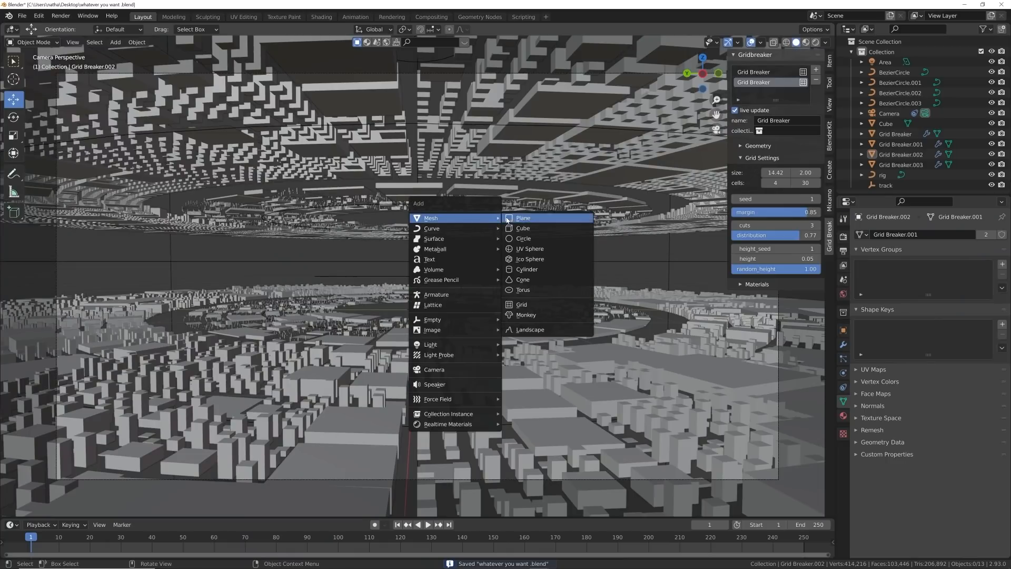
left_click(531, 259)
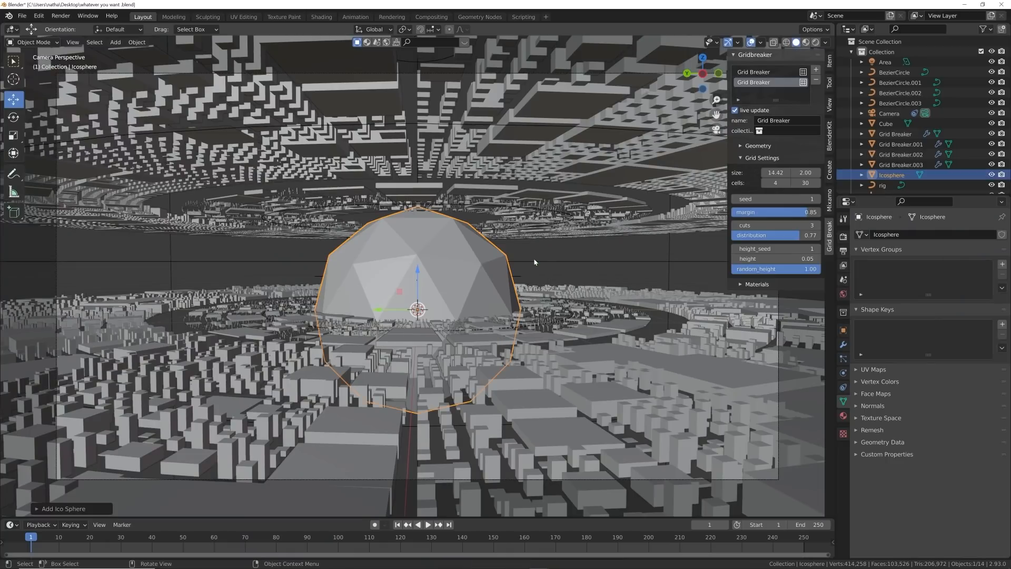
left_click(73, 509)
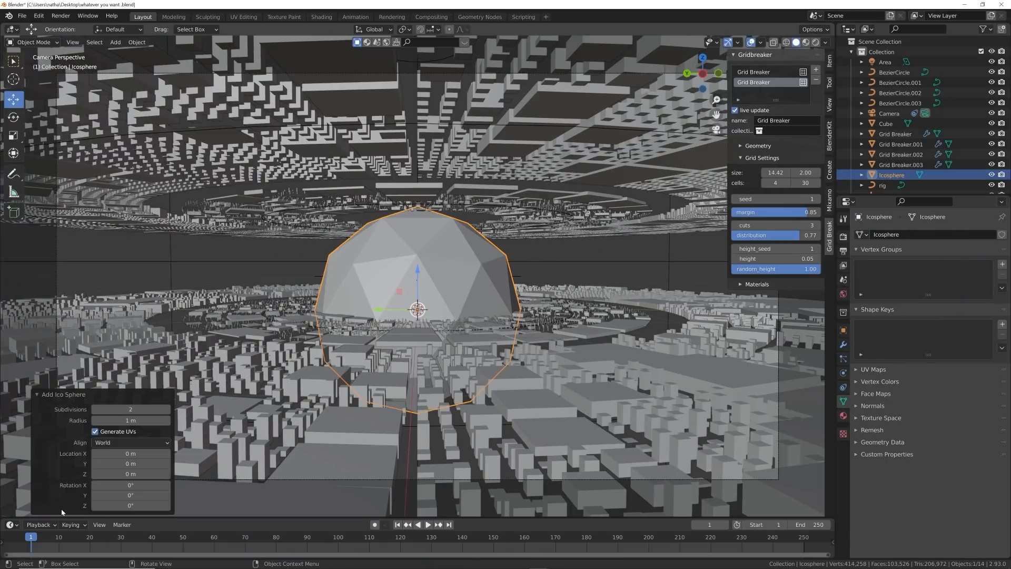
left_click(94, 410)
left_click(45, 396)
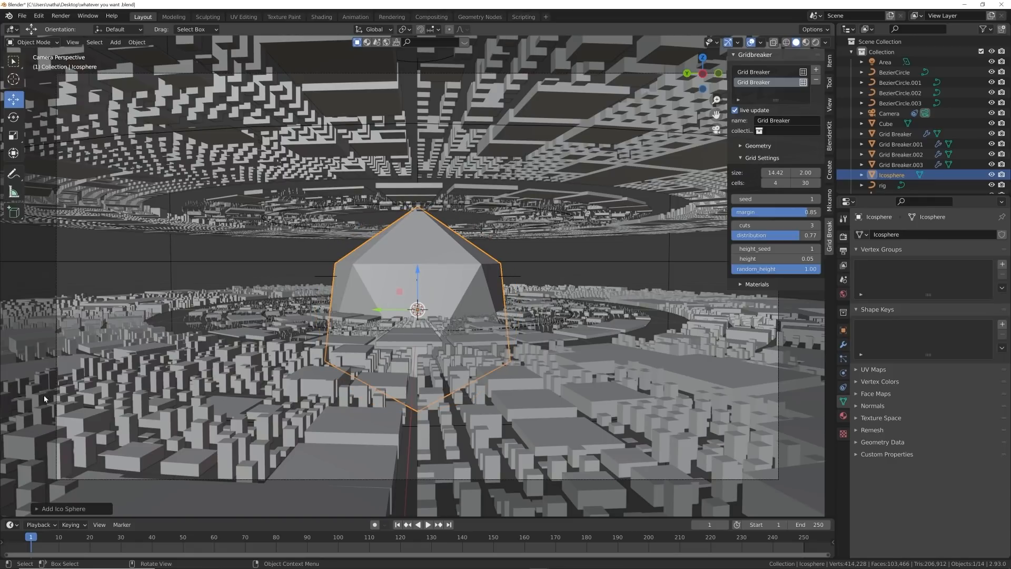
- Scale the ico sphere to about 0.70 and apply its scale
scroll(362, 335, "up", 3)
key("s")
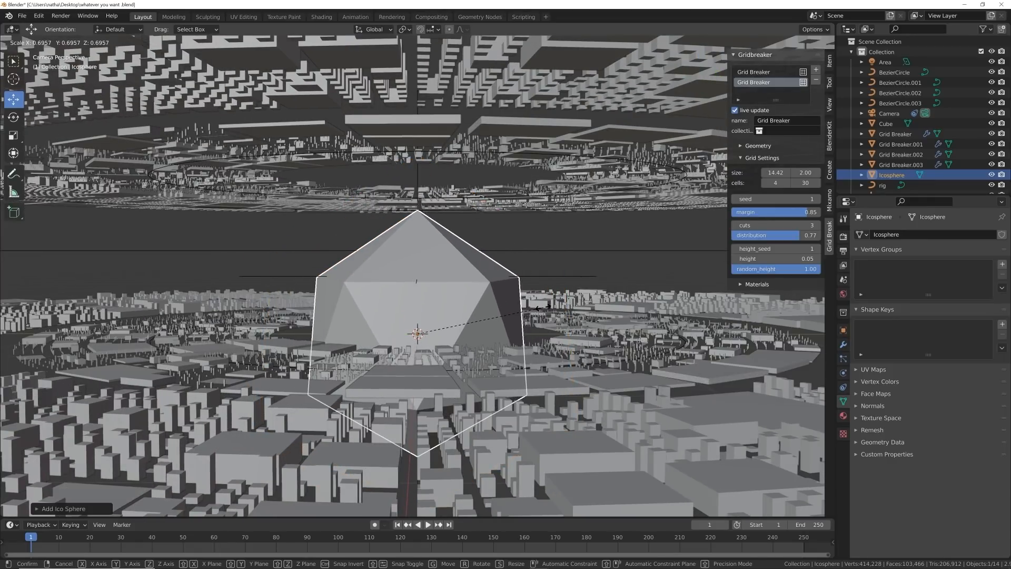
left_click(543, 307)
key("ctrl+a")
key("s")
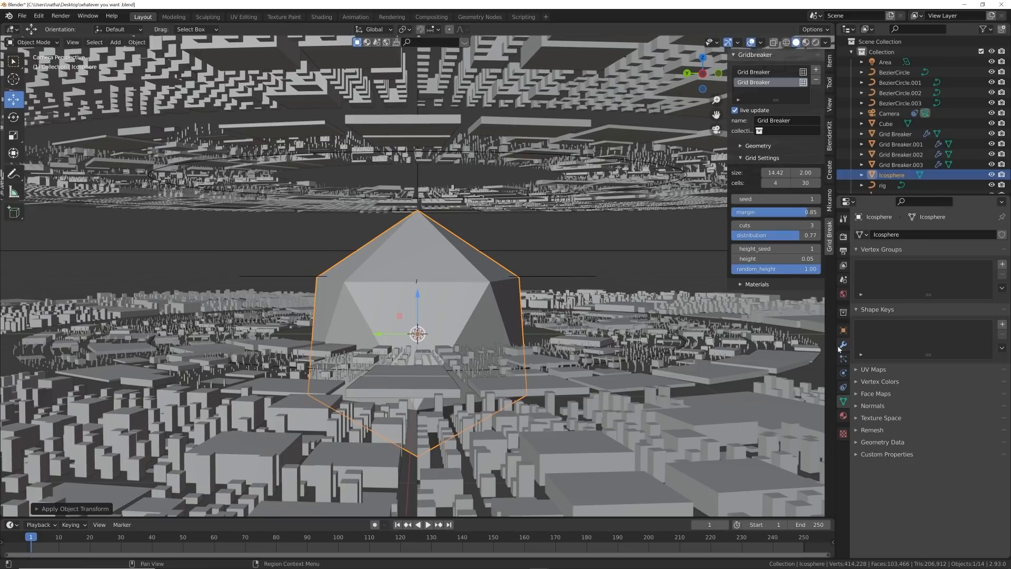
- Add a Wireframe modifier to the ico sphere with a thickness of 0.0447 m
left_click(844, 344)
left_click(894, 241)
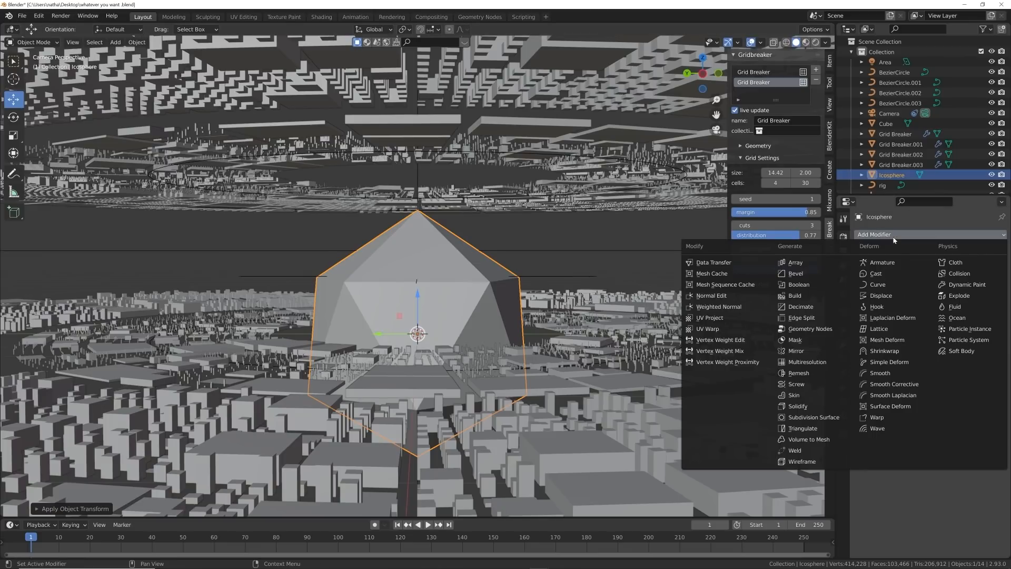
left_click(793, 460)
left_click_drag(954, 266, 979, 266)
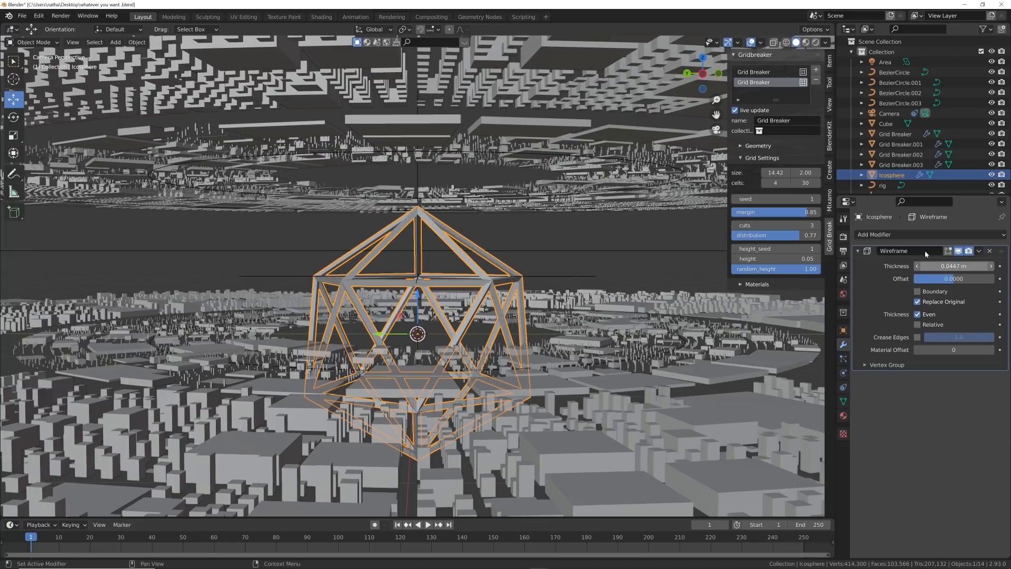
- Add a Bevel modifier to the wireframed ico sphere
left_click(898, 234)
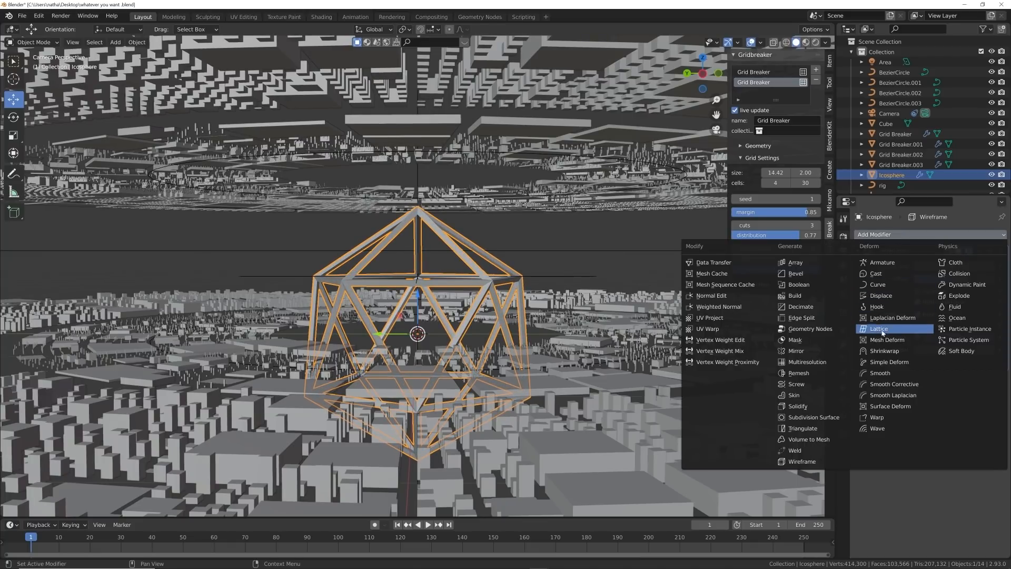
left_click(796, 275)
scroll(548, 317, "up", 4)
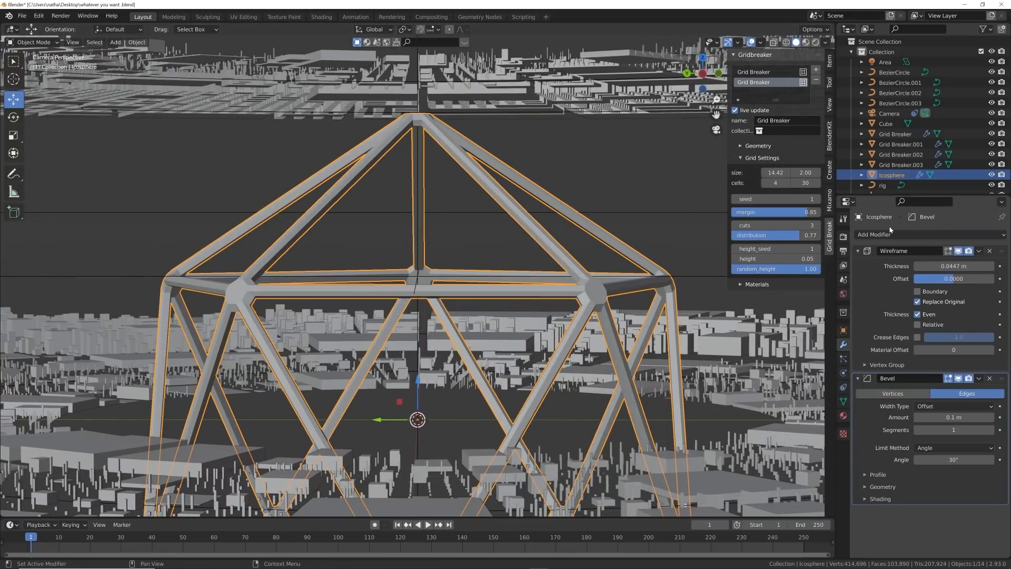
- Add a Subdivision Surface modifier to the ico sphere and set its viewport level to 3
left_click(869, 234)
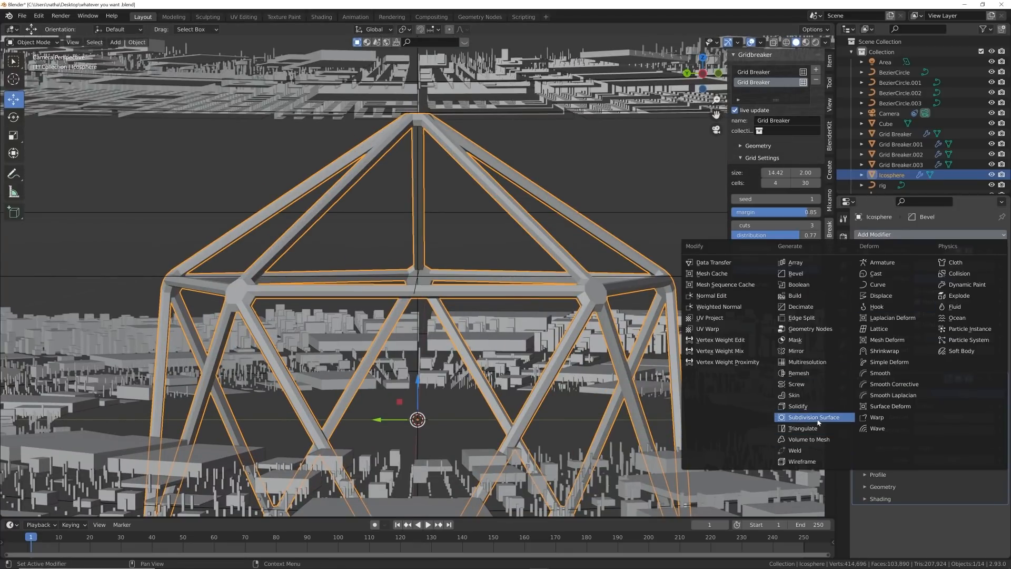
left_click(803, 417)
scroll(979, 473, "down", 2)
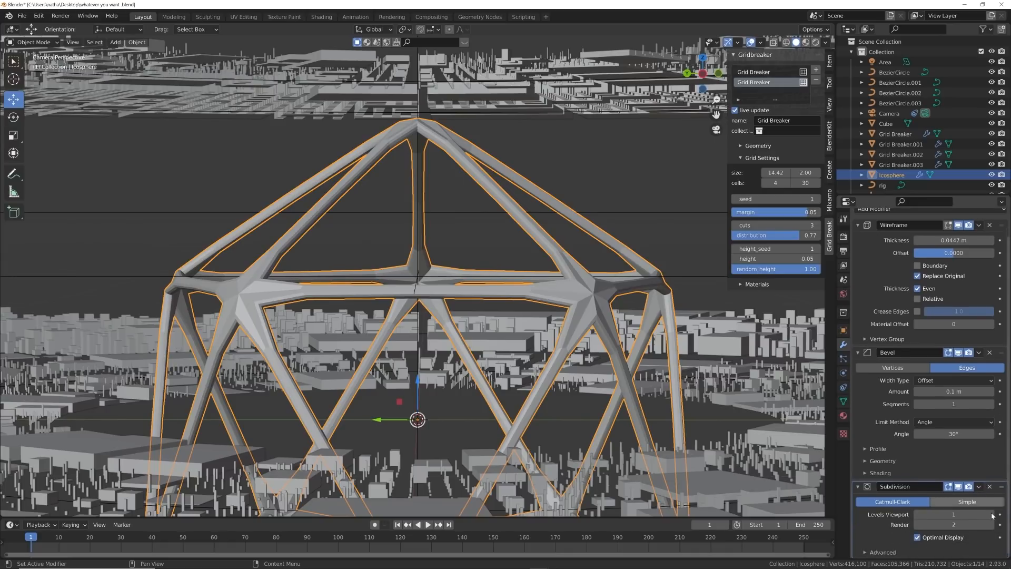
left_click(992, 515)
left_click(991, 515)
- Shade the ico sphere smooth and set its Wireframe thickness to 0.0677 m
right_click(564, 251)
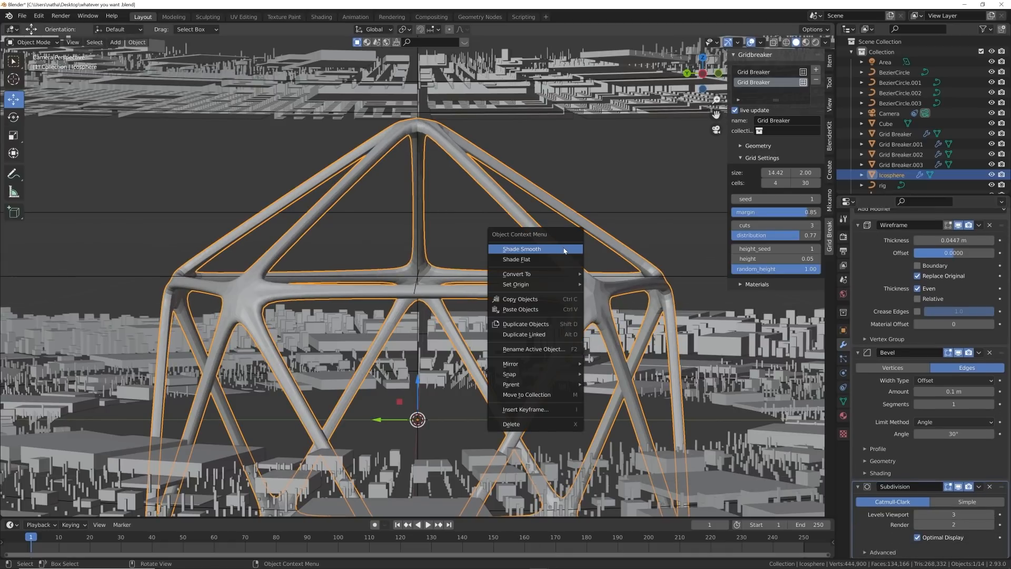
left_click(564, 251)
scroll(565, 251, "down", 5)
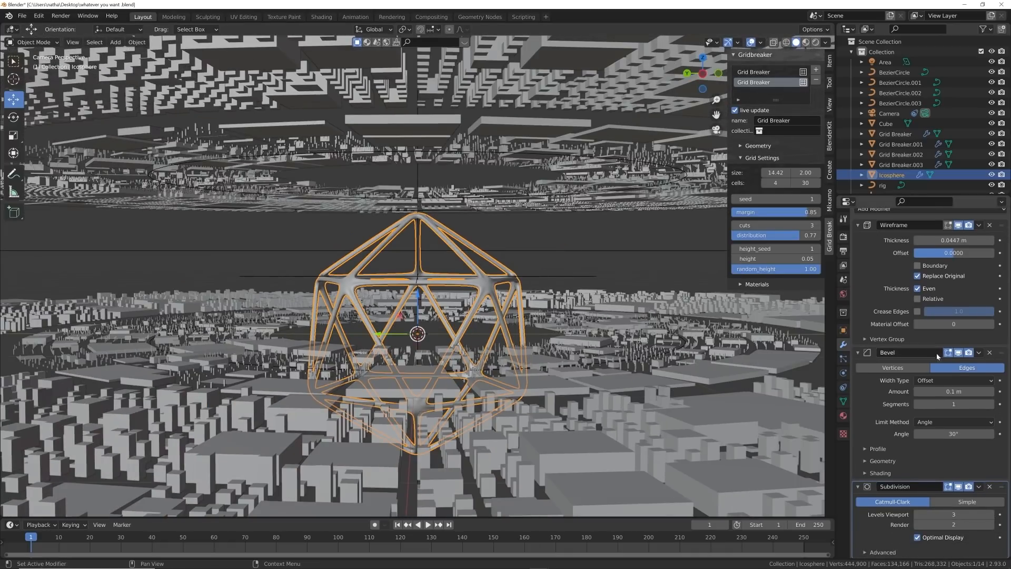
left_click_drag(953, 240, 953, 241)
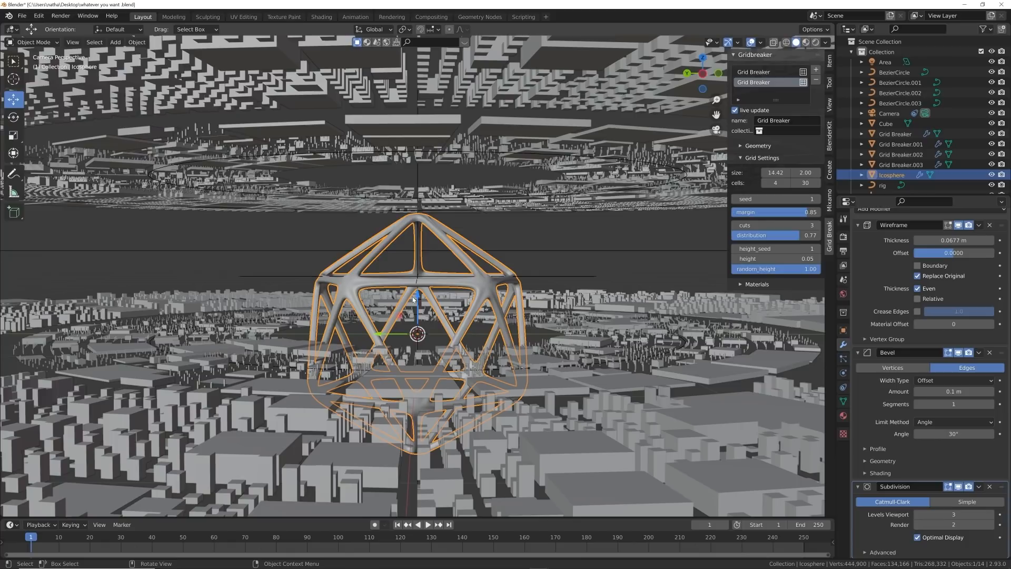
- Raise the ico sphere along Z to float between the two grids and scale it to about 0.83
left_click_drag(418, 303, 418, 239)
key("s")
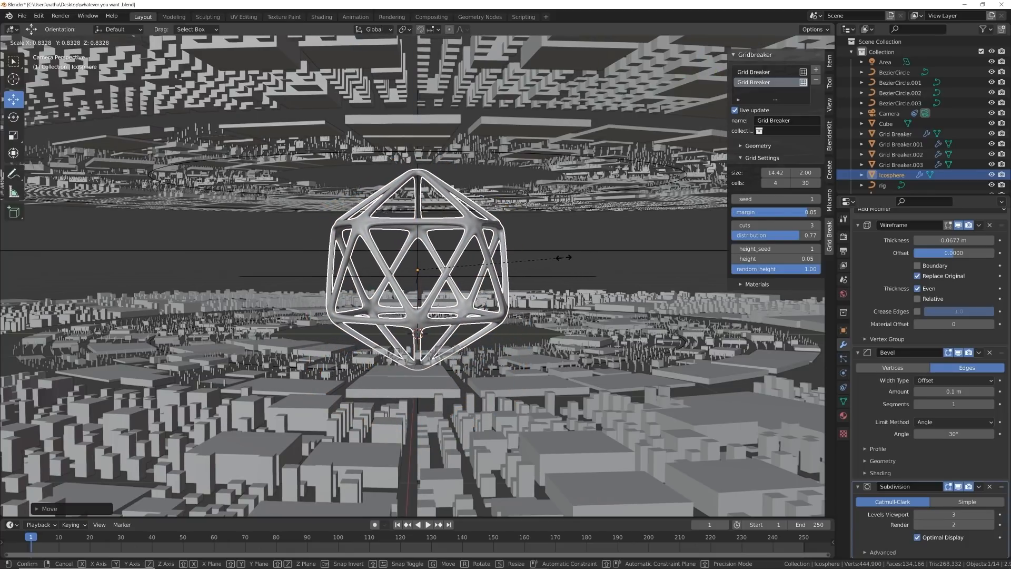
left_click(567, 257)
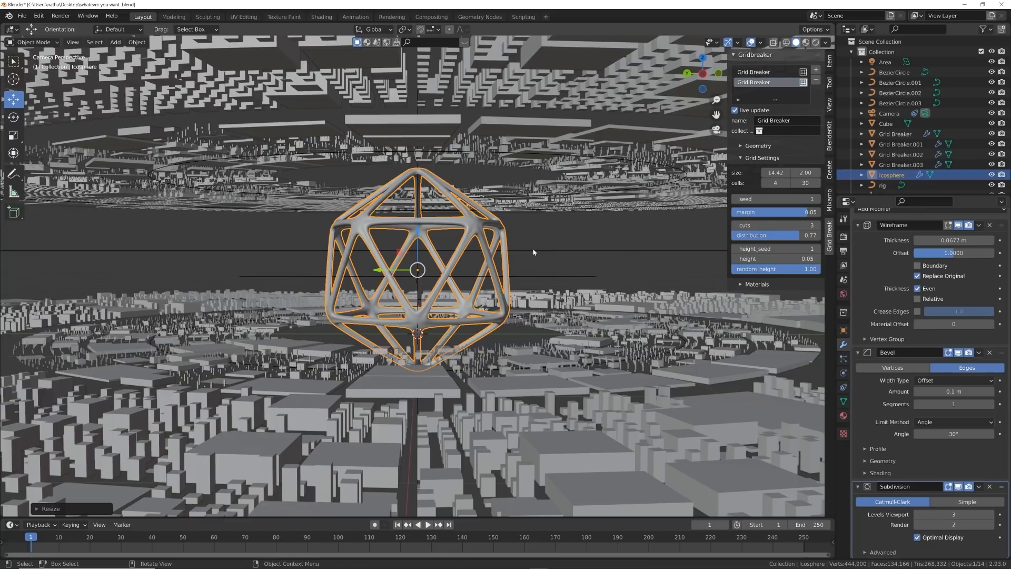
- Duplicate the ico sphere in place scaled to about 0.77, and duplicate that copy as a smaller innermost sphere
key("shift+d")
key("s")
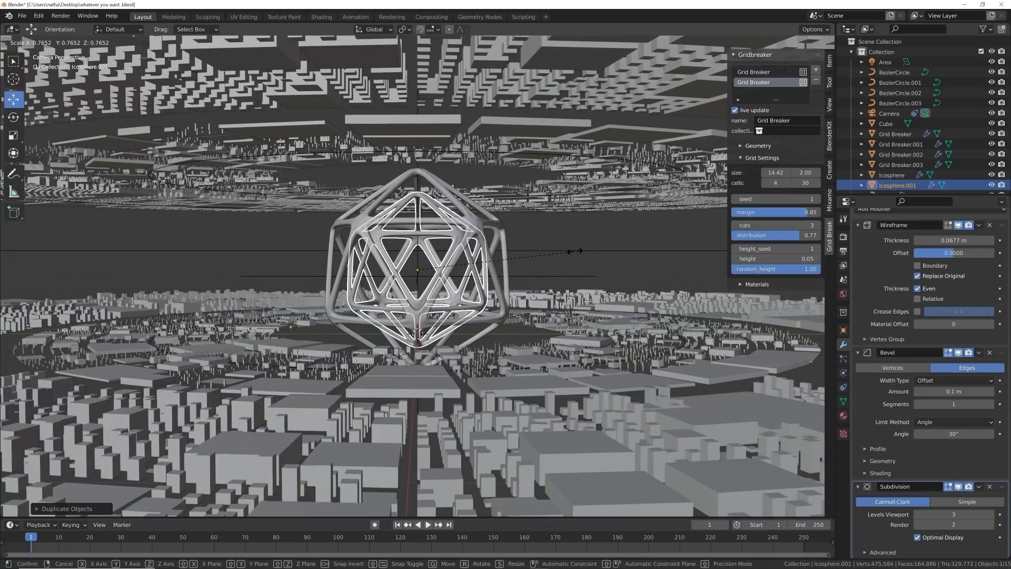
left_click(577, 254)
key("shift+d")
key("s")
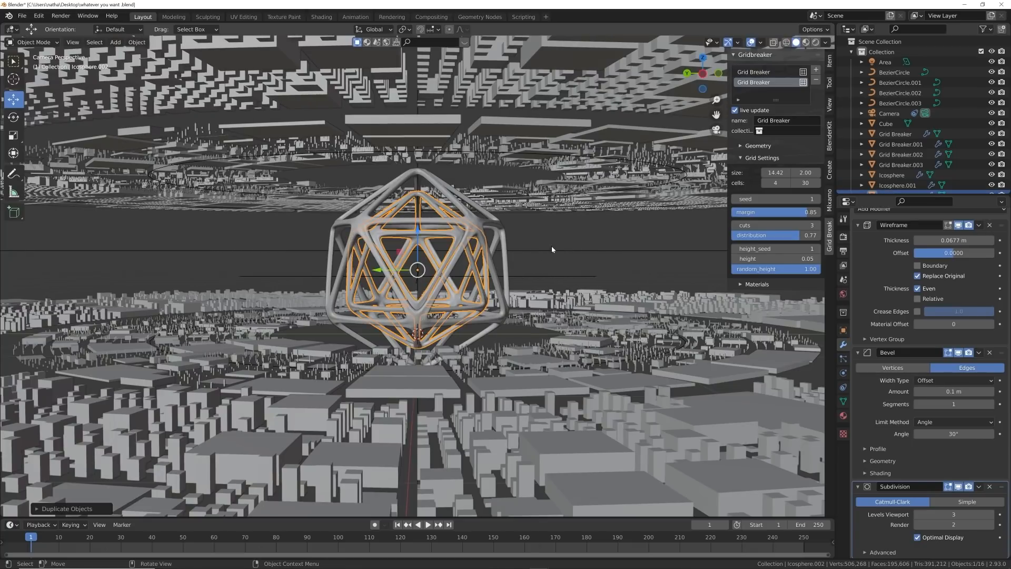
left_click(527, 251)
- Set the Wireframe thickness to 0.0516 m on the middle ico sphere and 0.0351 m on the innermost one
scroll(505, 258, "up", 5)
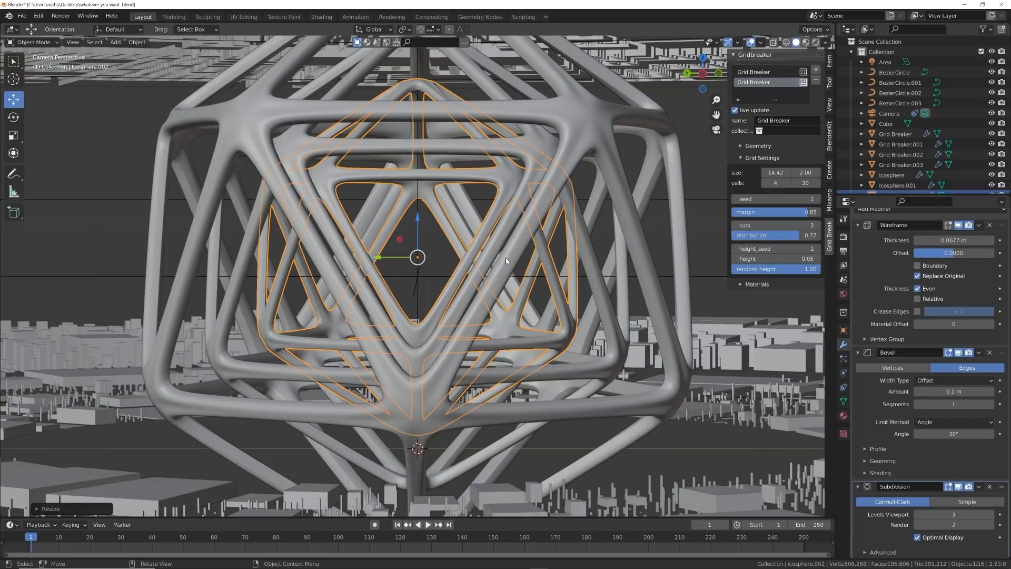
left_click(531, 164)
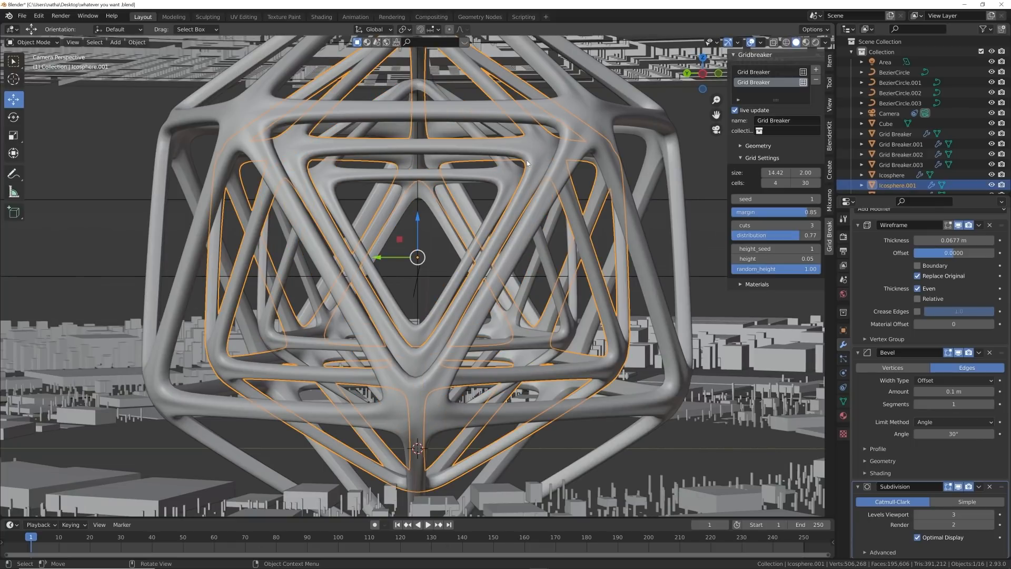
scroll(484, 165, "up", 2)
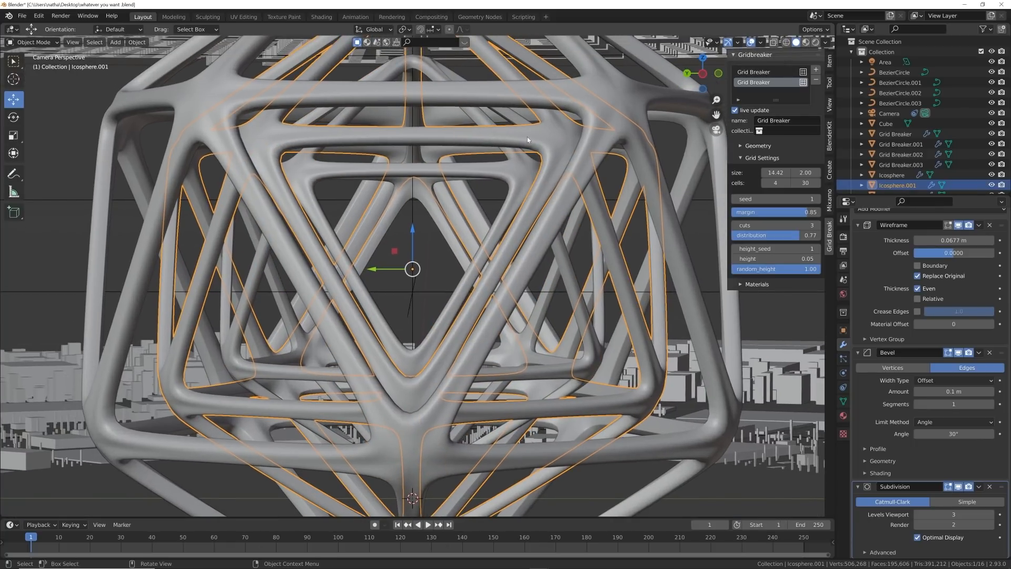
scroll(925, 376, "up", 1)
left_click_drag(946, 266, 920, 266)
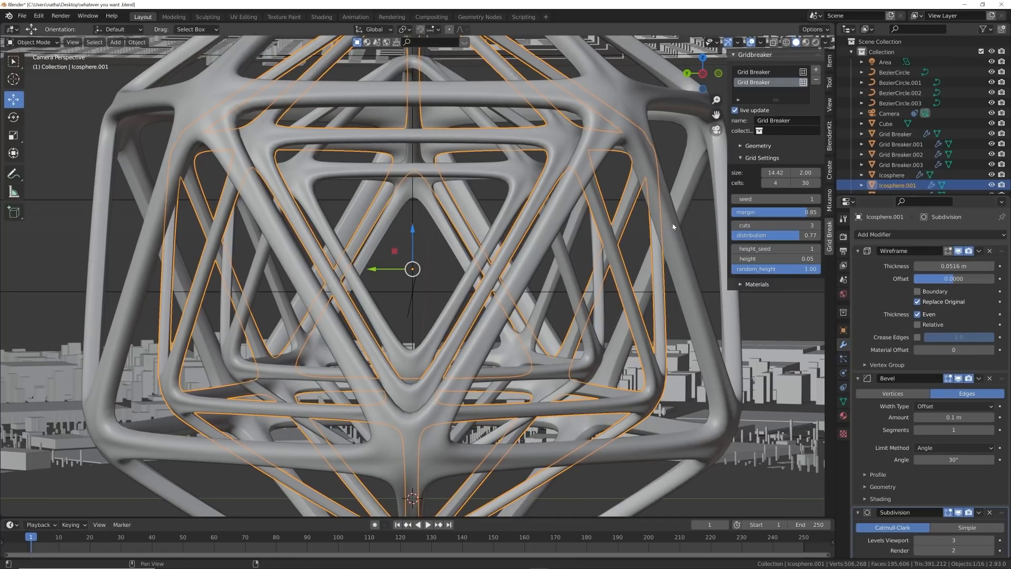
left_click(537, 174)
left_click_drag(954, 266, 935, 266)
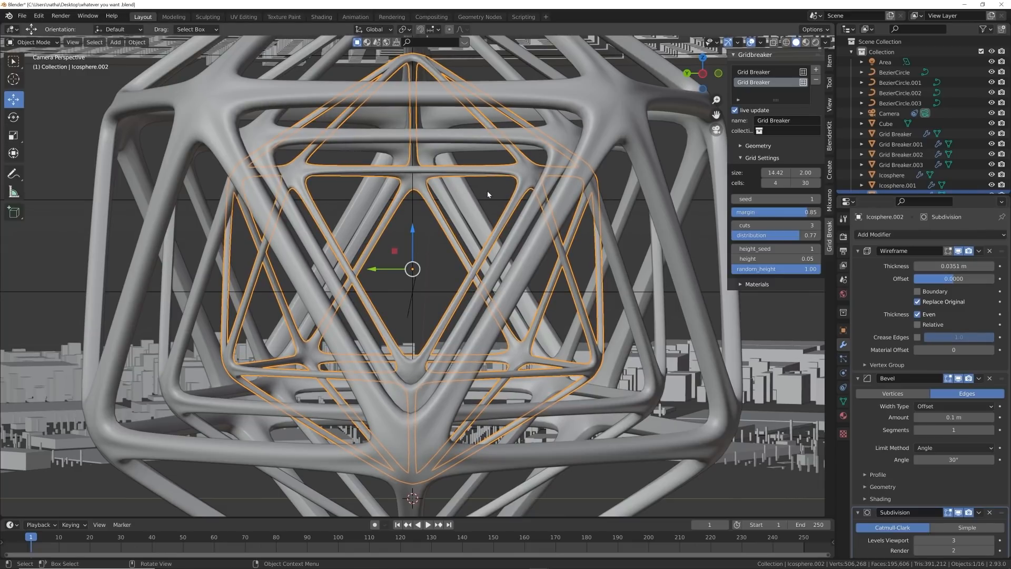
- Rotate the innermost and the middle wireframe ico spheres freely so each has a different orientation
key("r")
key("r")
left_click(584, 115)
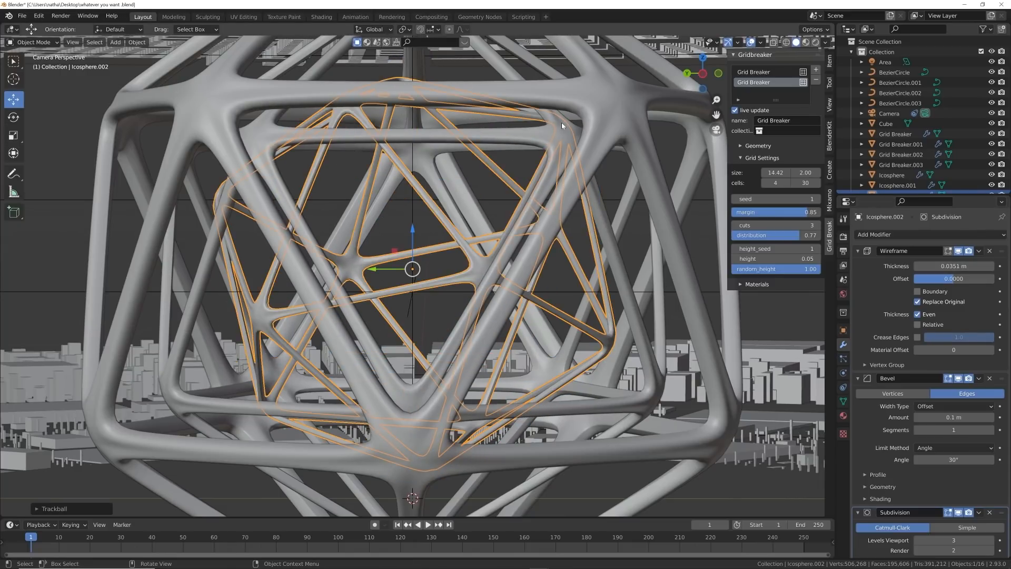
left_click(563, 125)
scroll(562, 125, "down", 10)
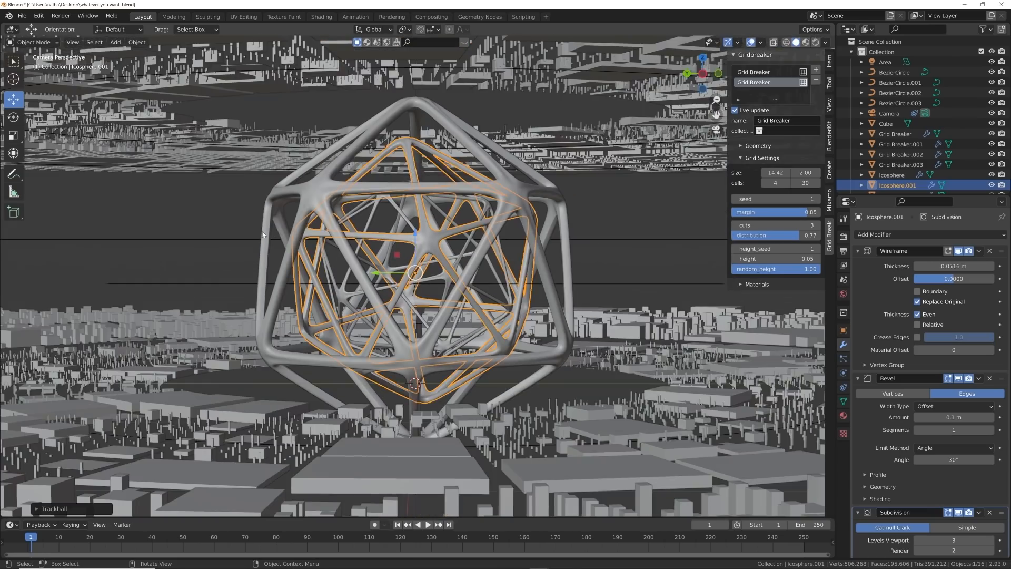
left_click(210, 273)
scroll(442, 201, "down", 3)
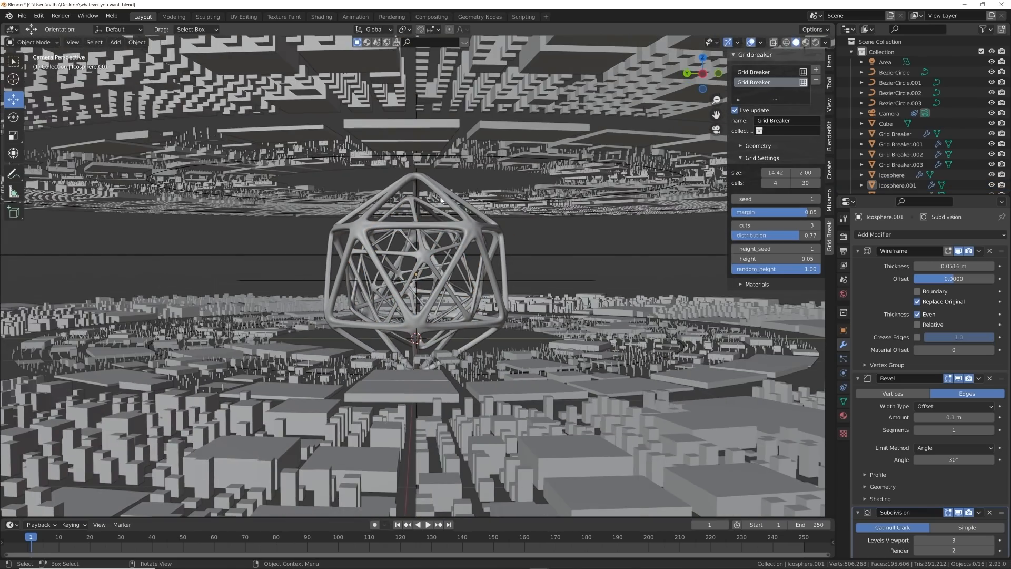
- Switch the viewport to rendered shading and add a new ico sphere at the scene's centre
left_click(815, 42)
scroll(504, 299, "down", 2)
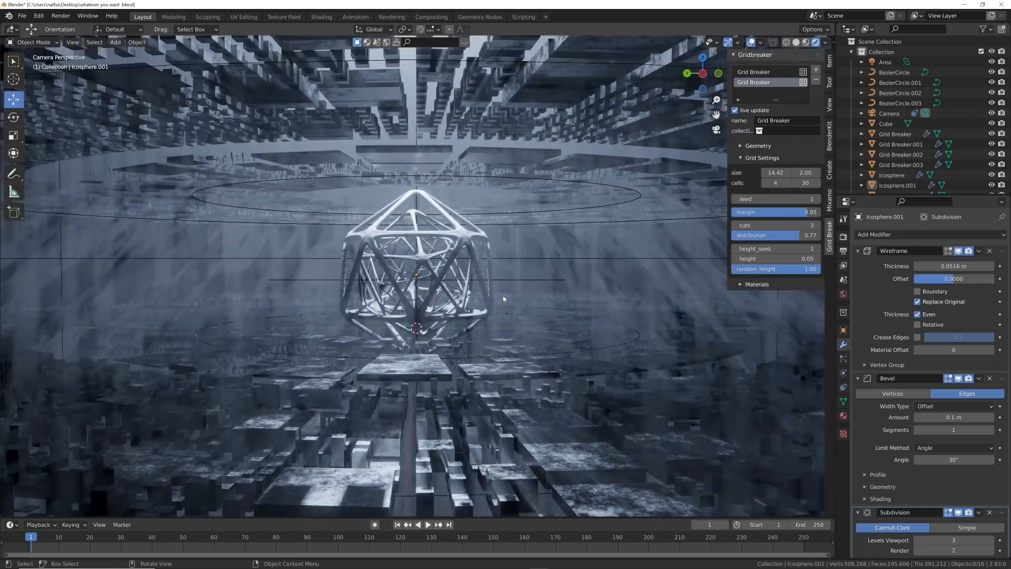
scroll(499, 276, "up", 3)
key("shift+a")
mouse_move(463, 230)
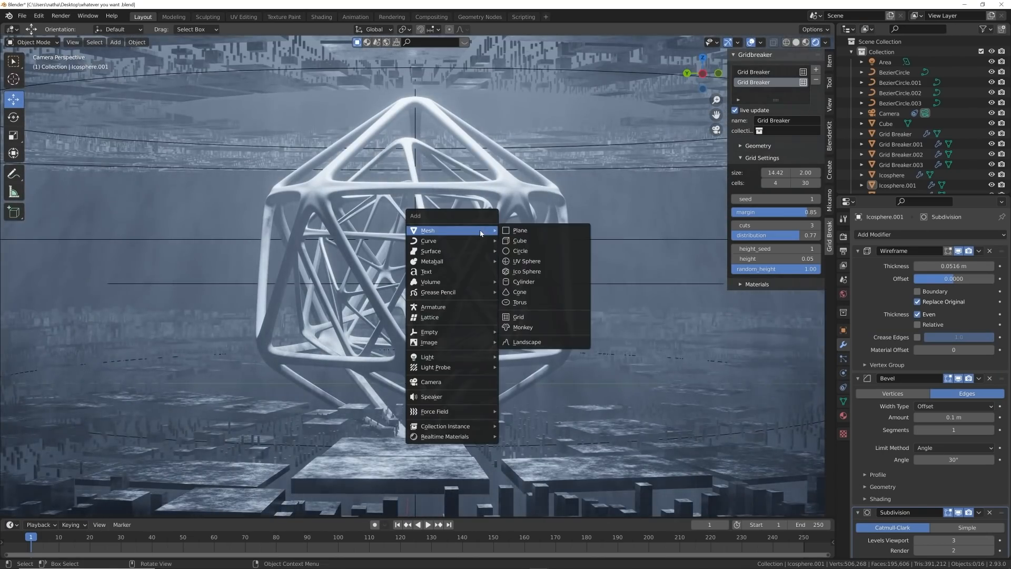
left_click(528, 272)
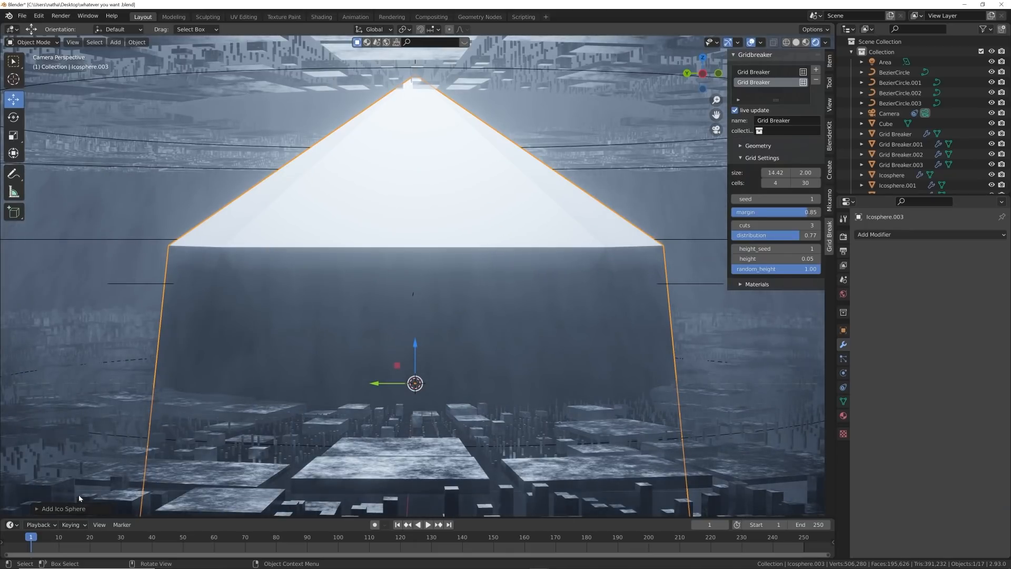
- Set the new ico sphere's subdivisions to 5 and shade it smooth
left_click(72, 507)
left_click(166, 410)
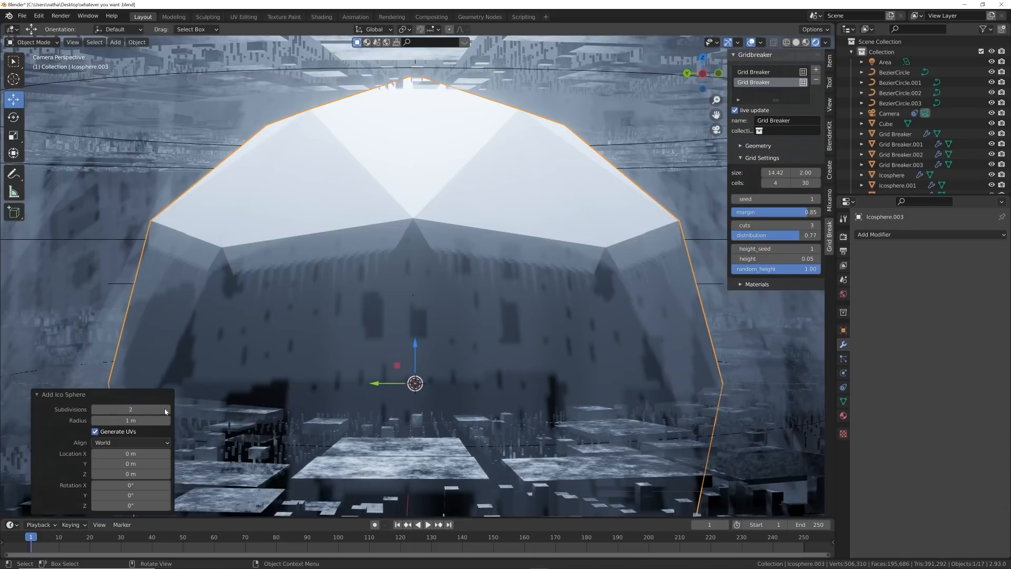
left_click(166, 411)
left_click(166, 410)
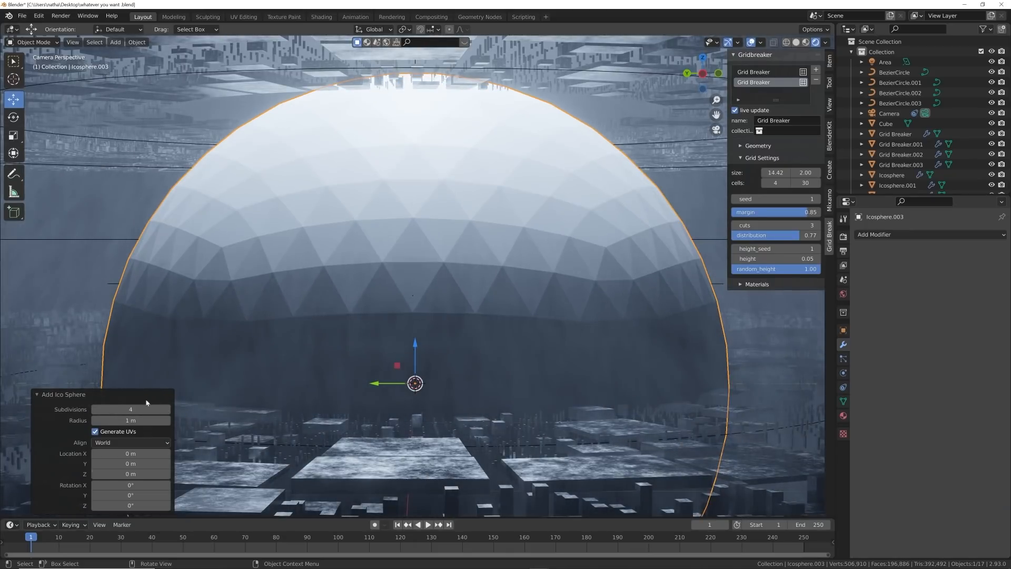
left_click(167, 410)
right_click(450, 190)
left_click(450, 189)
- Scale the smooth sphere down and raise it along Z into the middle of the nested wireframe ico spheres
key("s")
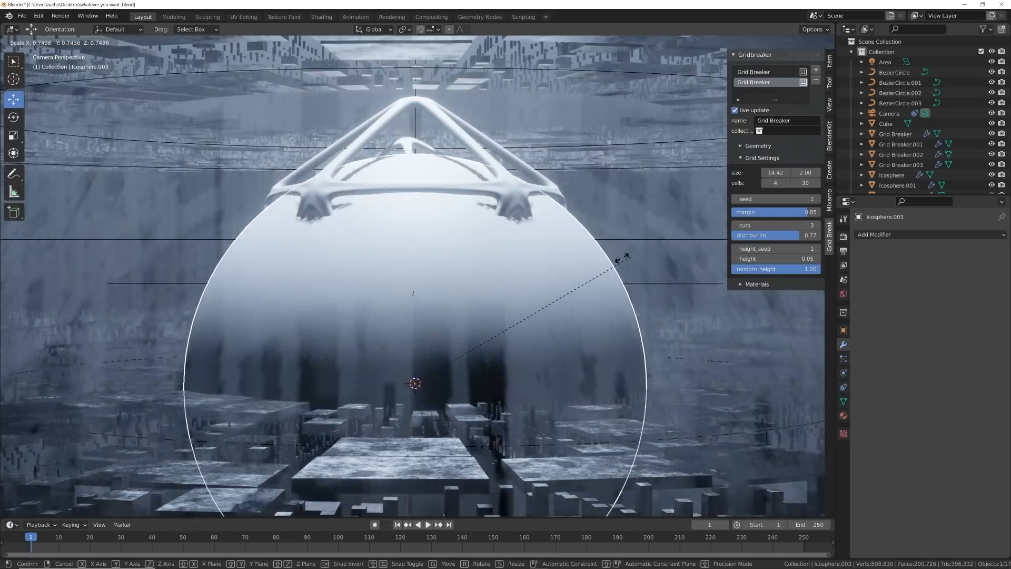
left_click(452, 313)
key("z")
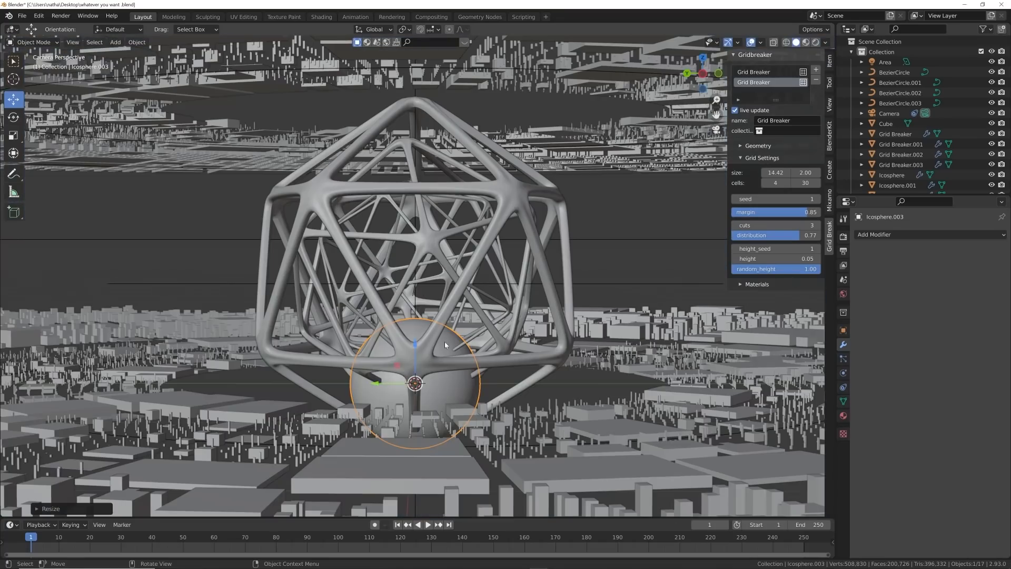
left_click_drag(417, 348, 417, 223)
middle_click_drag(496, 227, 519, 250)
scroll(441, 265, "up", 10)
key("KP_0")
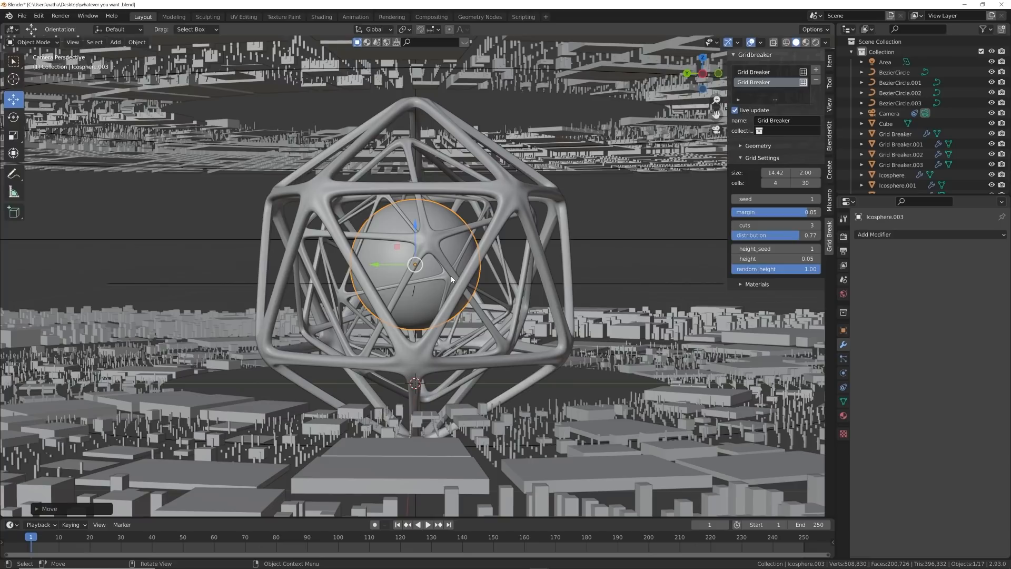
- Show the scene in rendered shading and set the Color Management look to High Contrast
left_click(816, 42)
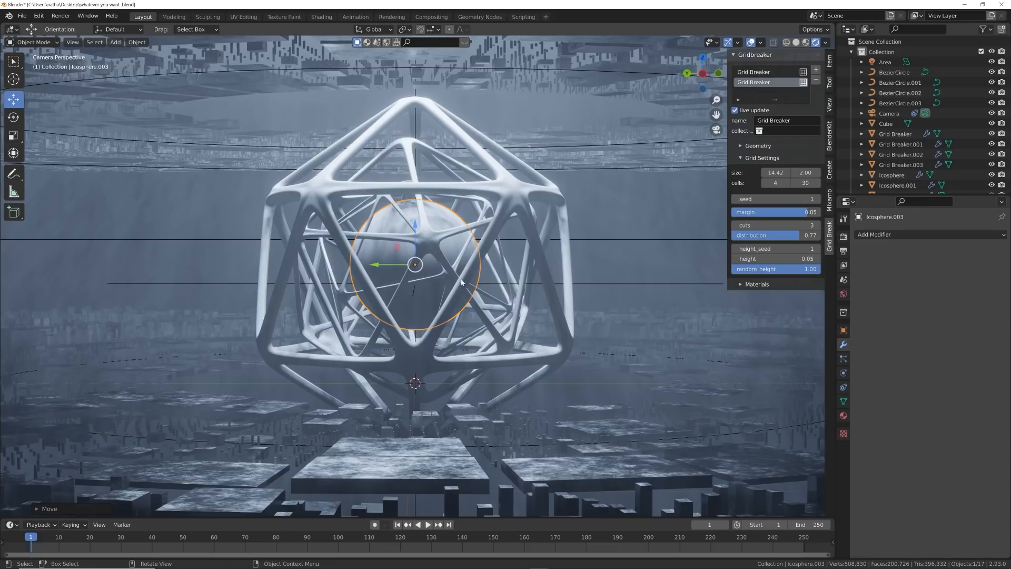
left_click(844, 237)
left_click(893, 488)
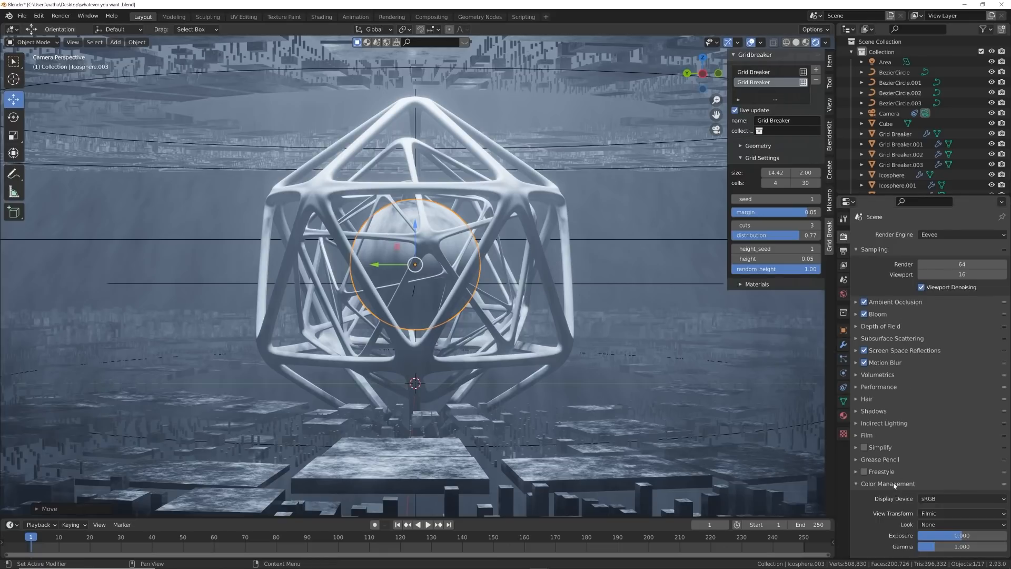
scroll(927, 500, "down", 1)
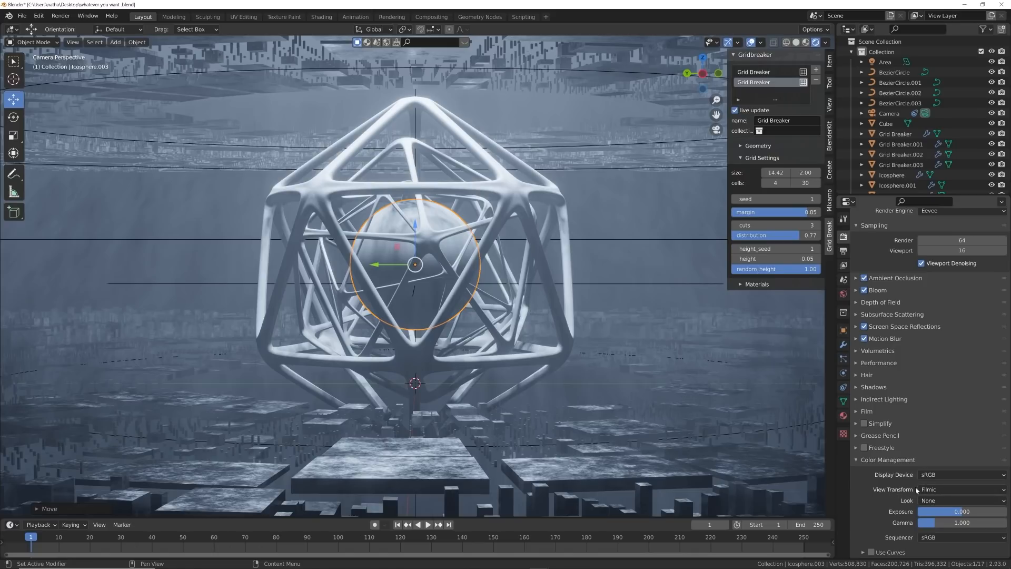
left_click(943, 497)
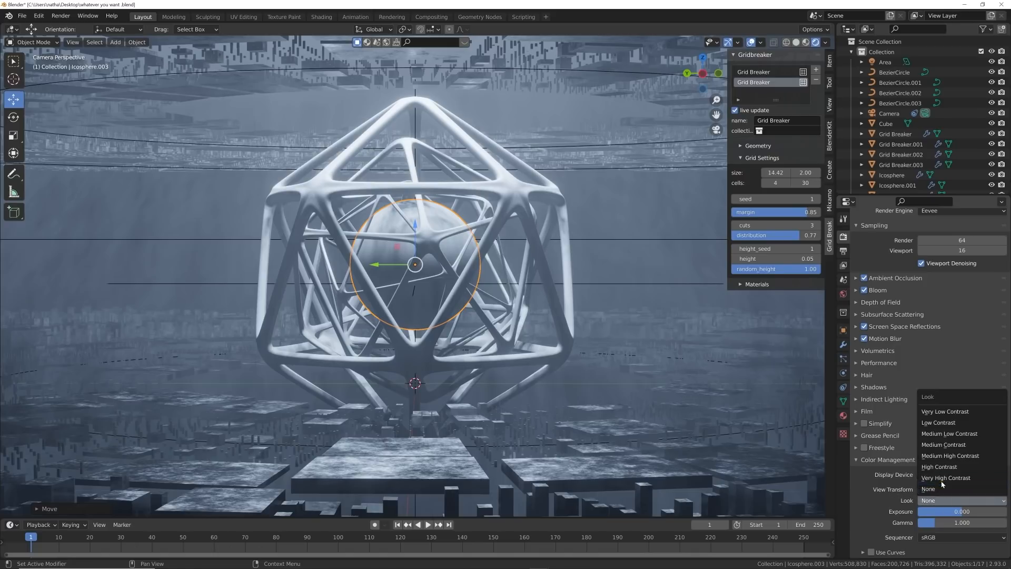
left_click(941, 472)
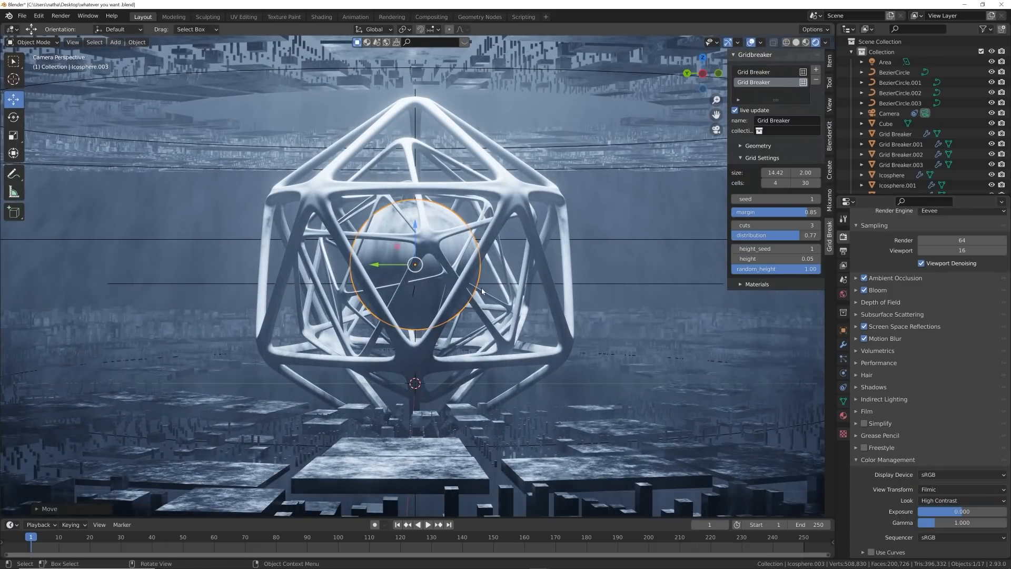
- Link the lower grid's material to the three wireframe ico spheres
left_click(551, 298)
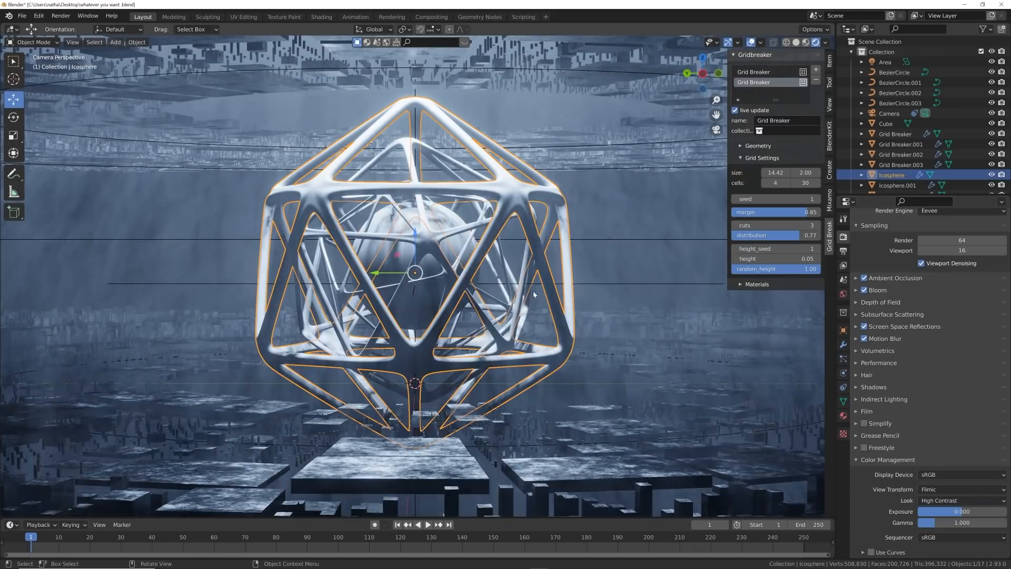
left_click(523, 289, "shift")
left_click(507, 286, "shift")
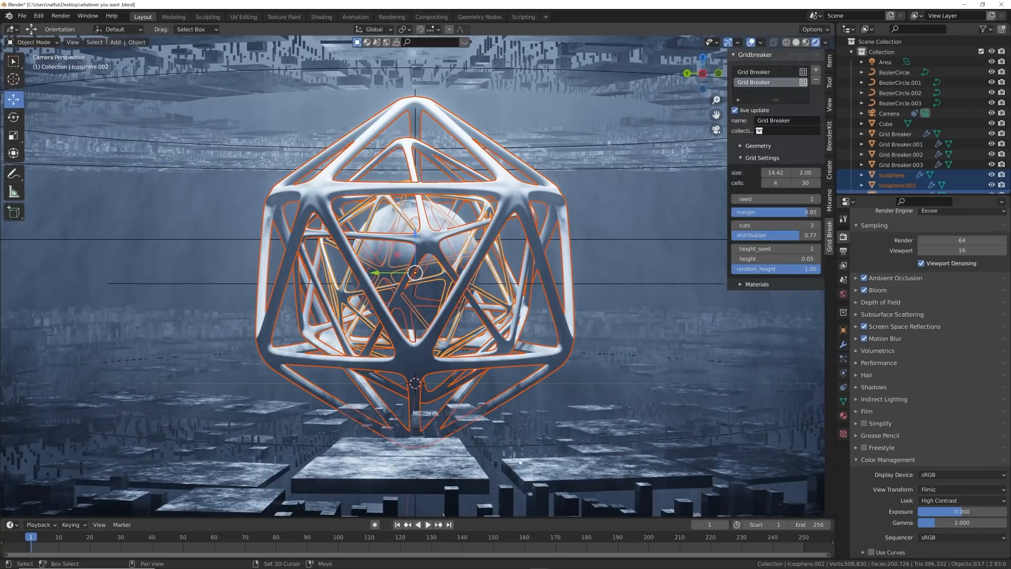
left_click(414, 474, "shift")
key("ctrl+l")
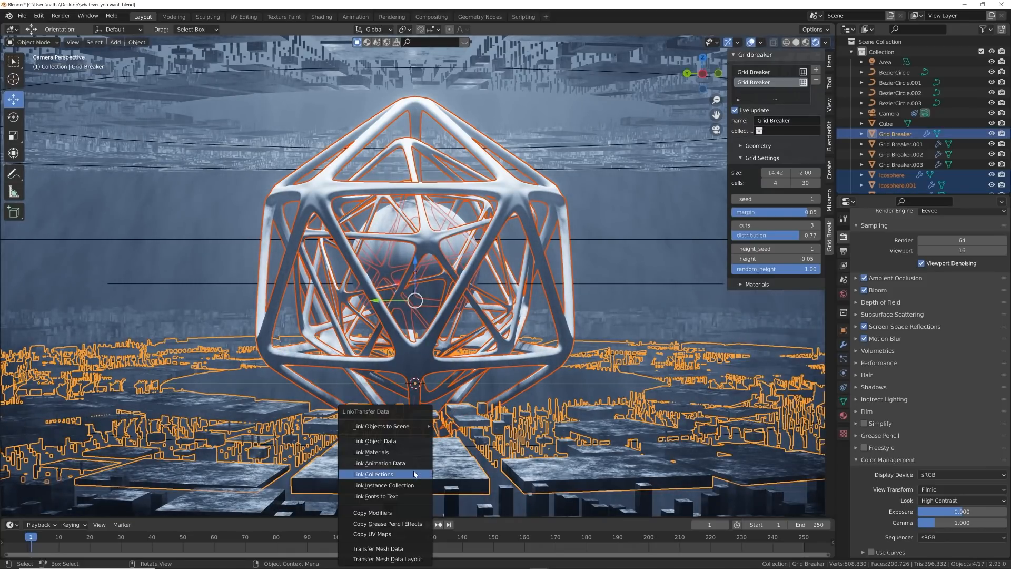
left_click(400, 452)
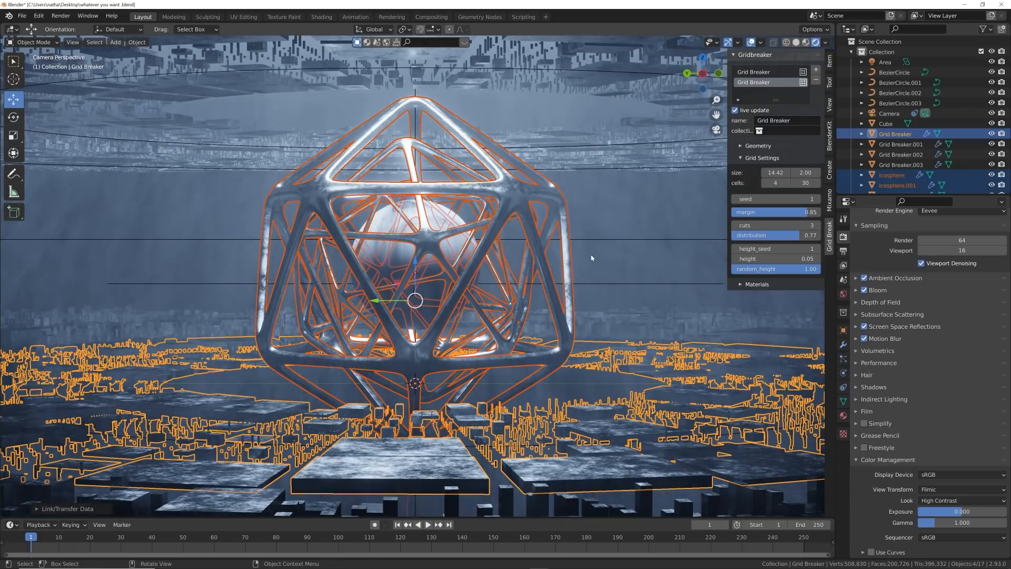
left_click(597, 216)
scroll(494, 350, "down", 4)
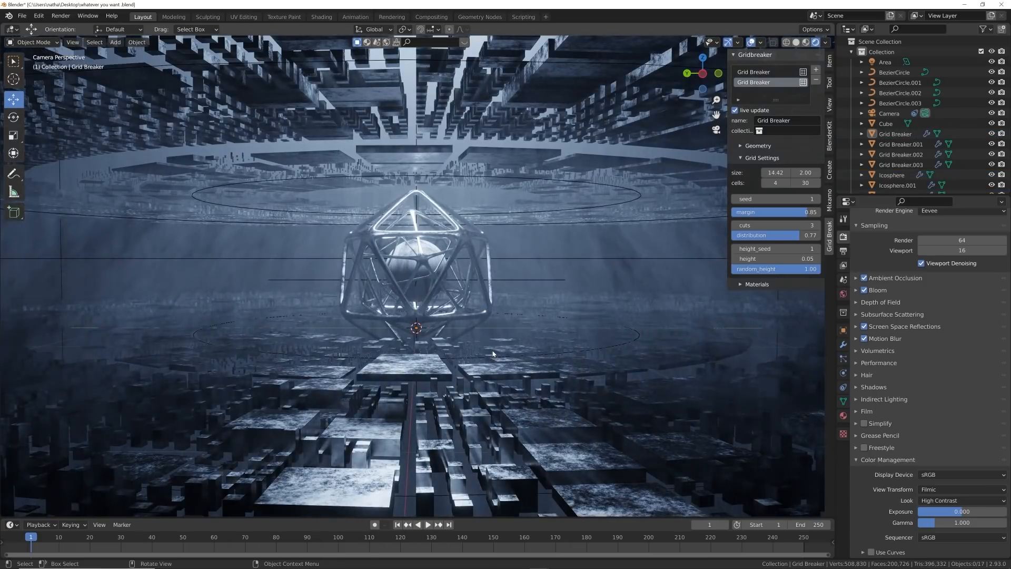
scroll(494, 355, "up", 4)
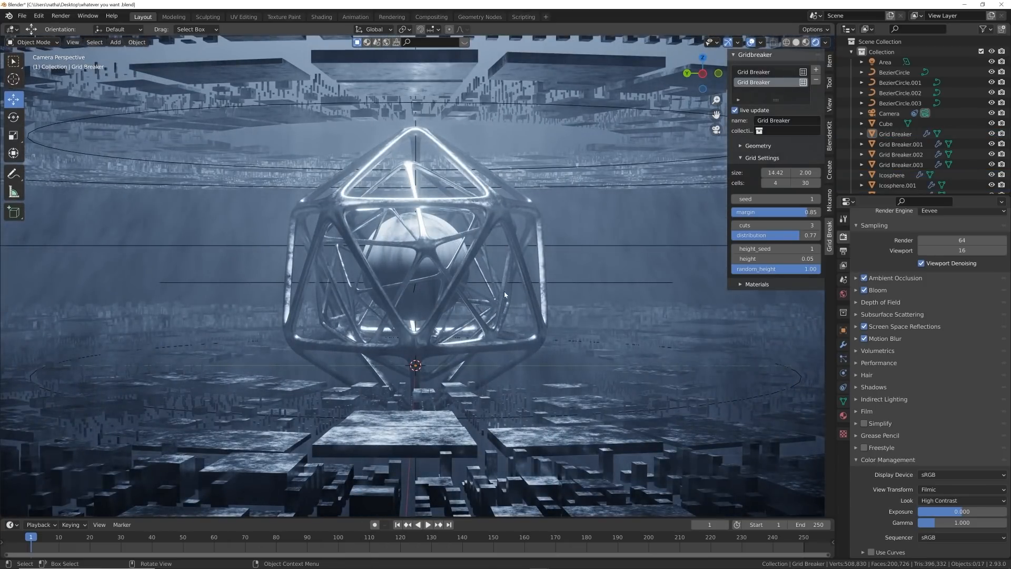
- Create a new material for the inner smooth sphere in the Shading workspace
left_click(401, 255)
scroll(400, 252, "up", 5)
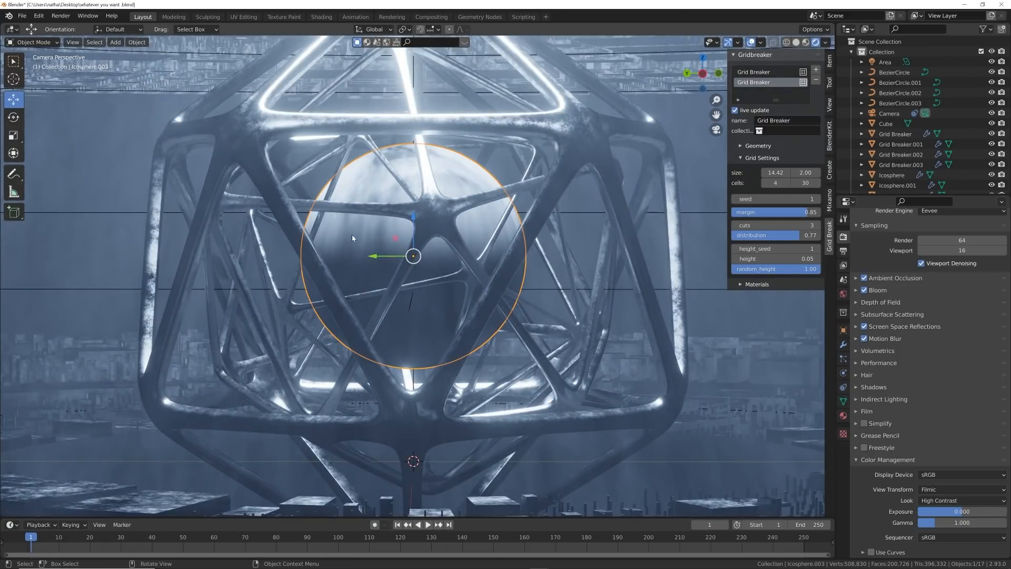
left_click(319, 17)
key("KP_Decimal")
mouse_move(406, 89)
middle_mouse_down()
mouse_move(513, 106)
mouse_move(403, 107)
middle_mouse_up()
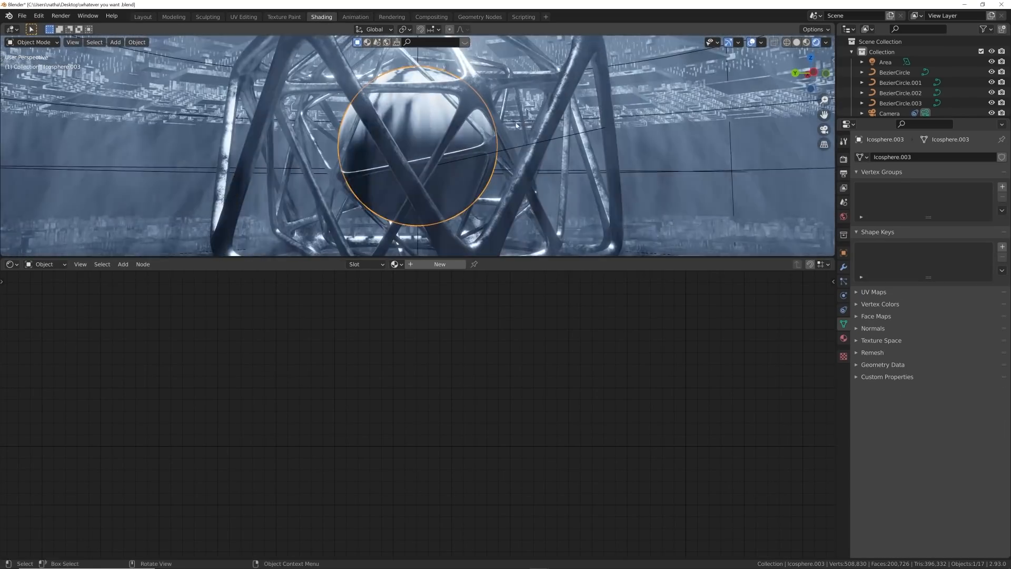
left_click(440, 264)
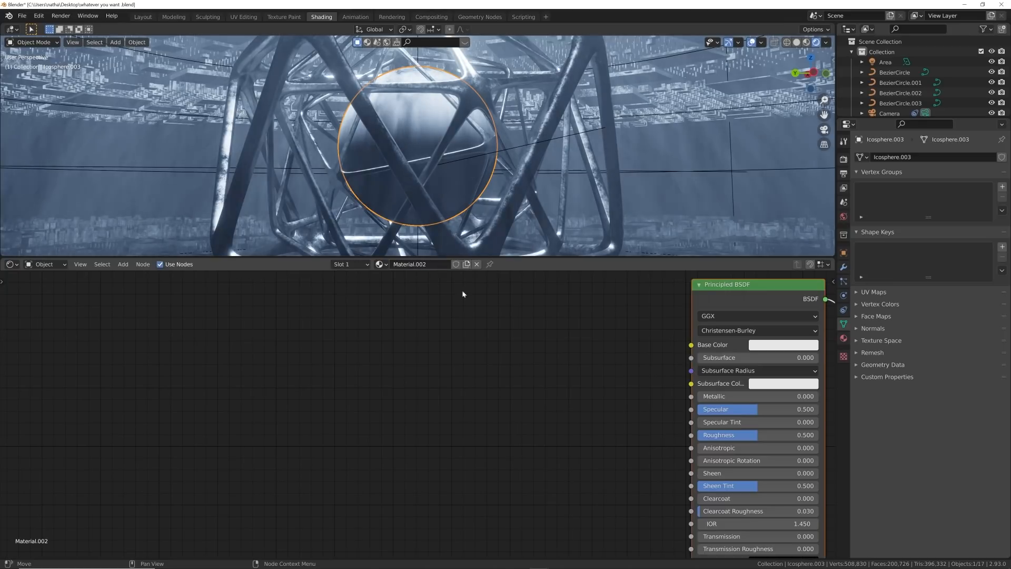
key("Home")
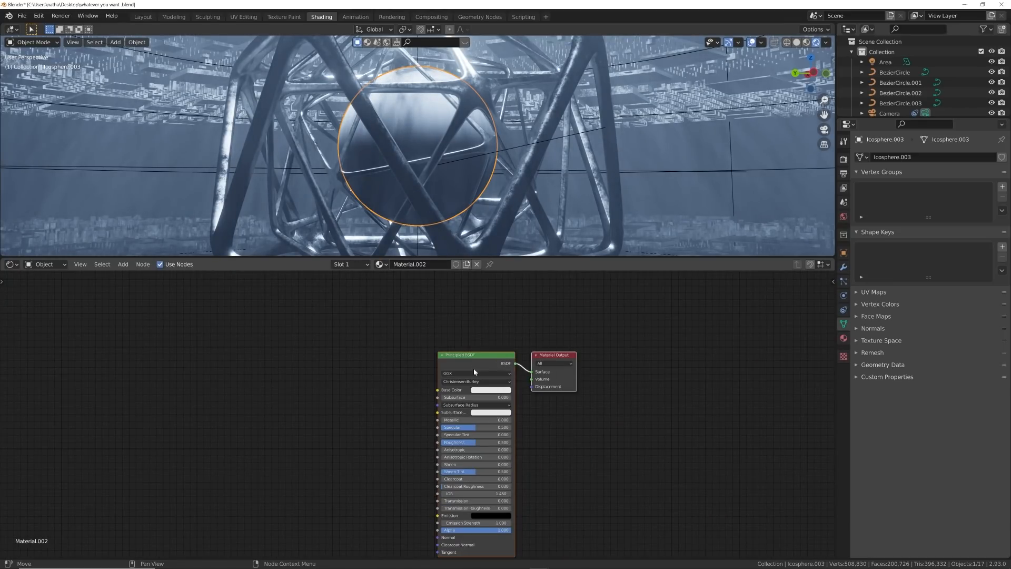
- Replace the Principled BSDF with an Emission shader connected to the Material Output's Surface input
key("x")
key("shift+a")
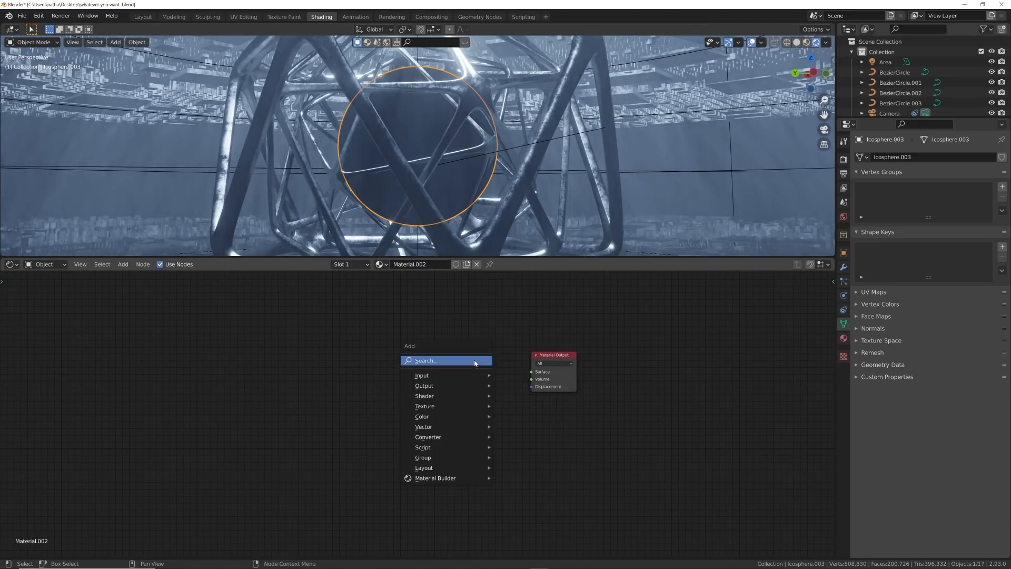
left_click(450, 361)
type("em")
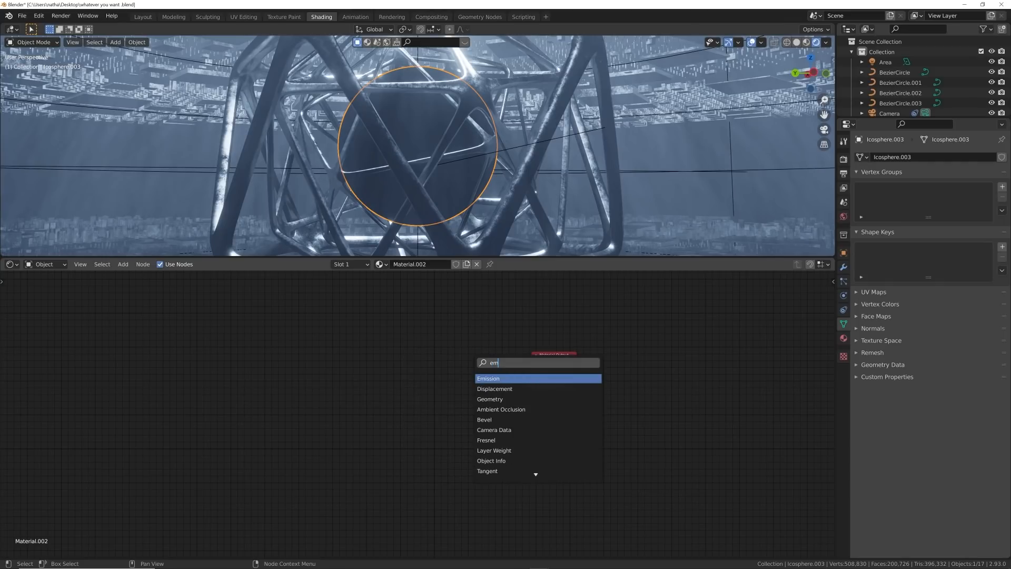
key("Return")
left_click_drag(516, 372, 532, 373)
- Add a ColorRamp node and connect its Color output to the Emission node's Color input
middle_click_drag(449, 372, 476, 377)
key("shift+a")
left_click(439, 353)
type("col")
key("Return")
left_click(391, 381)
left_click_drag(451, 374, 496, 384)
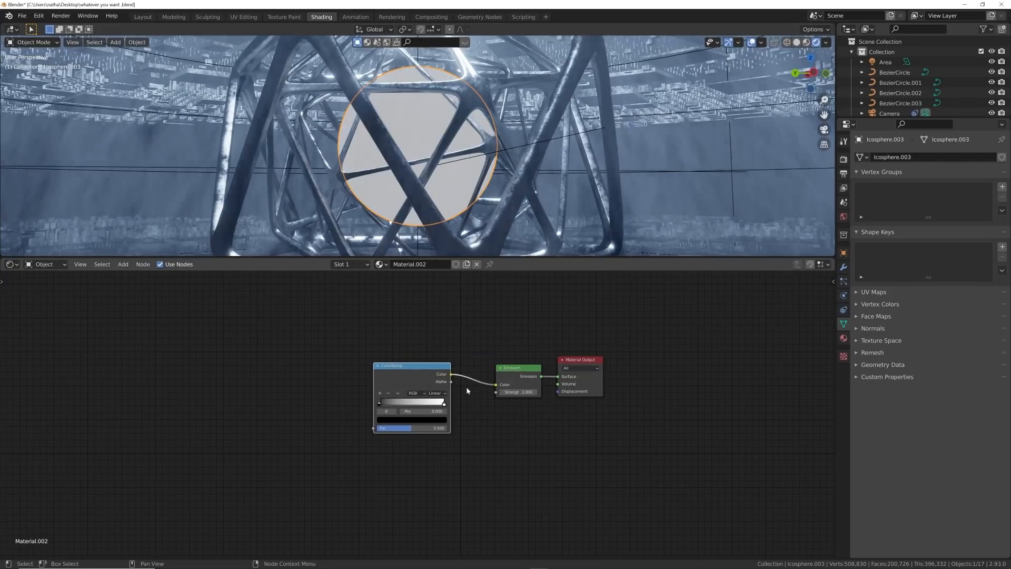
- Set the ColorRamp's white end stop to pure green with hue 0.334 and full saturation
scroll(447, 401, "up", 2)
left_click(449, 402)
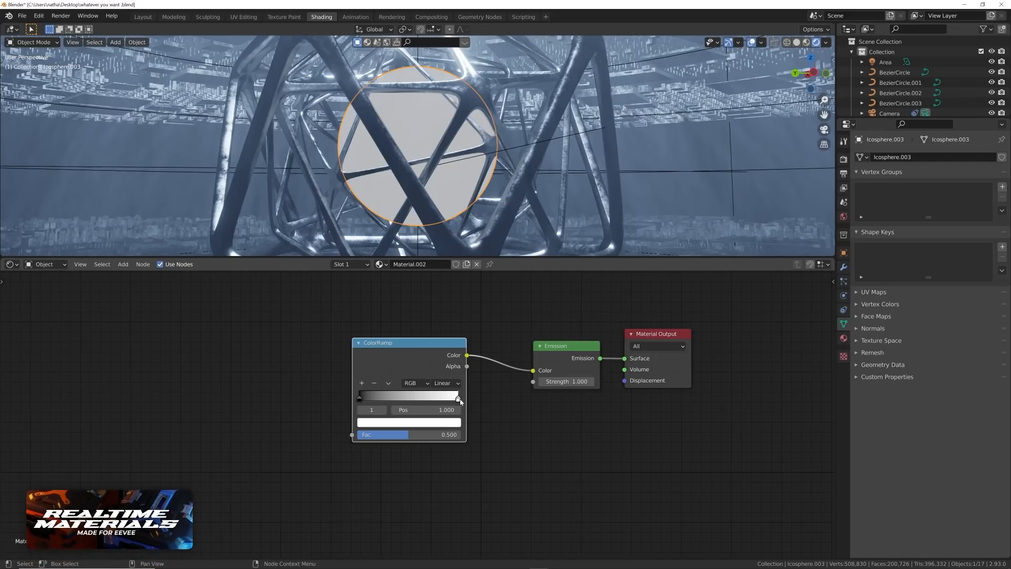
left_click(445, 422)
left_click(380, 287)
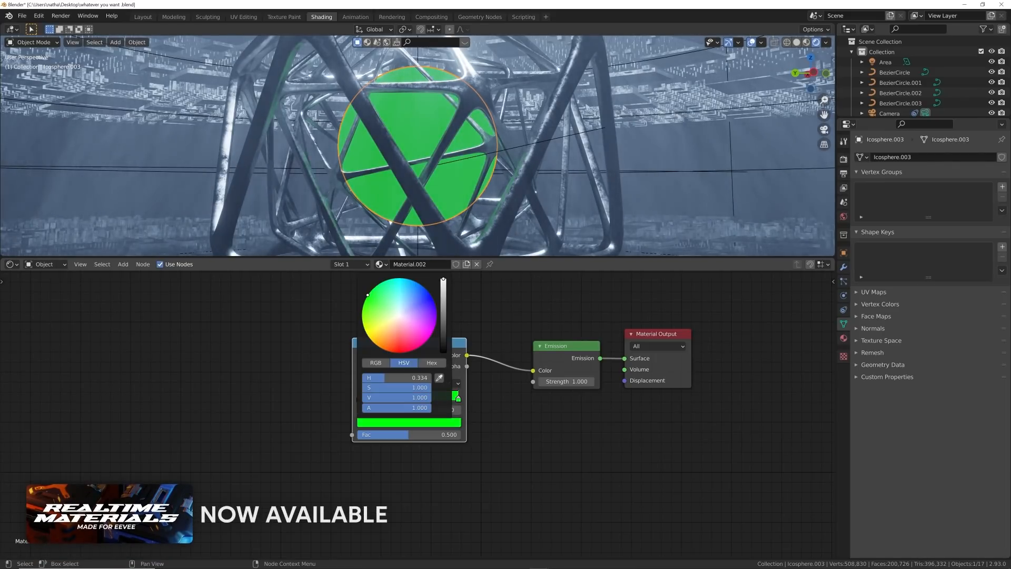
- Add a Layer Weight node and connect its Facing output to the ColorRamp's Fac input
middle_click_drag(419, 428, 566, 435)
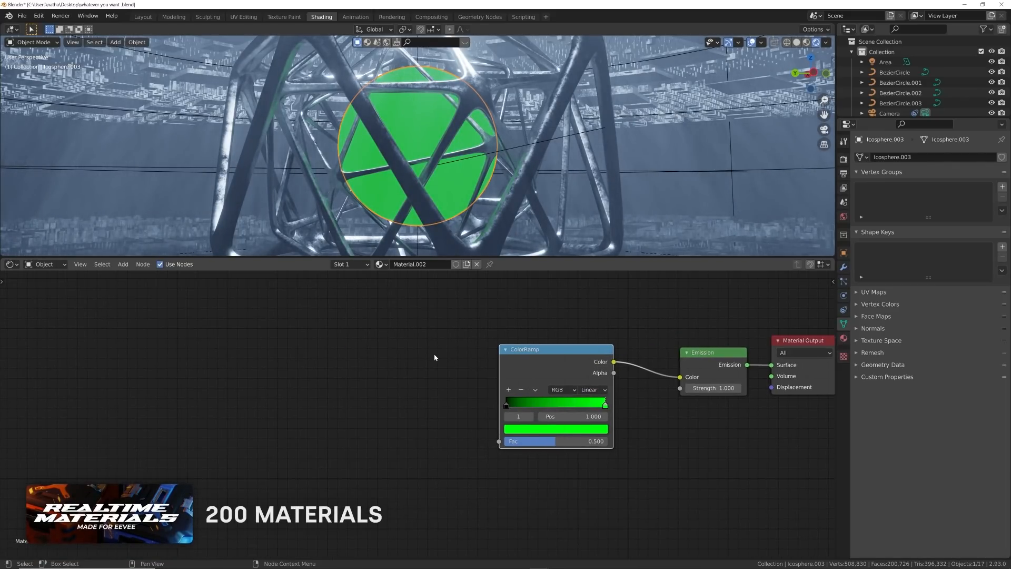
key("shift+a")
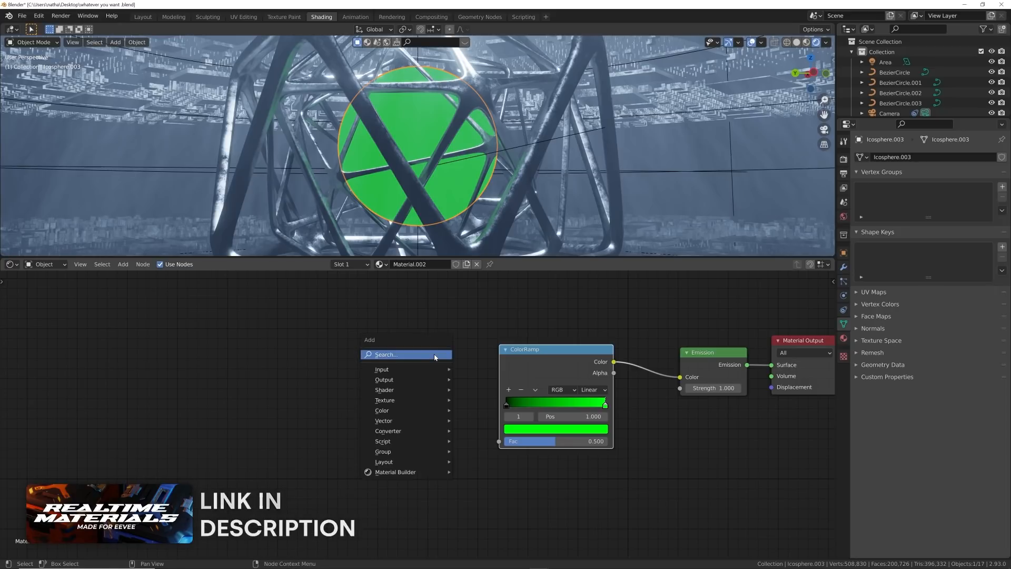
left_click(436, 355)
type("lay")
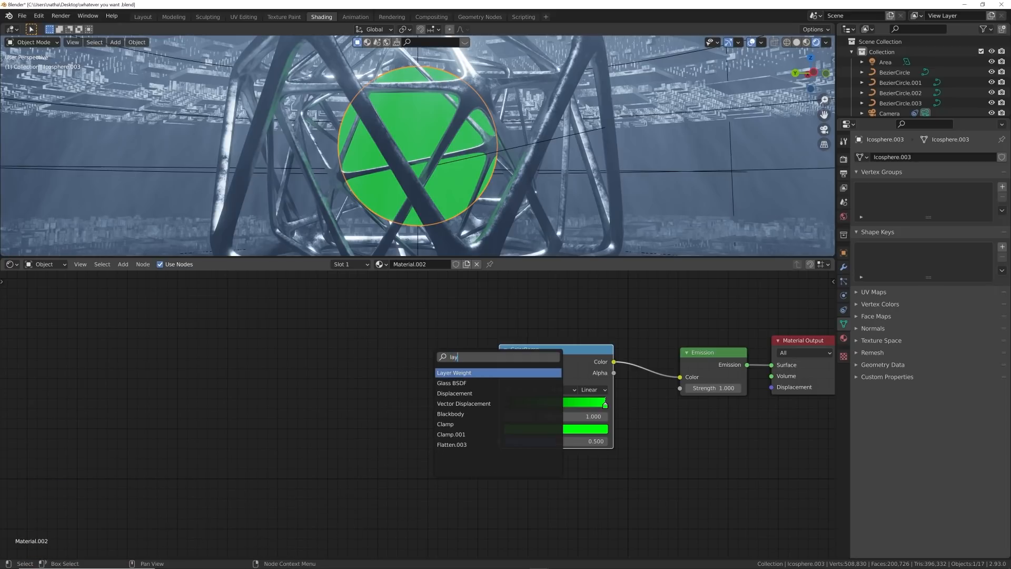
key("Return")
left_click_drag(427, 376, 503, 442)
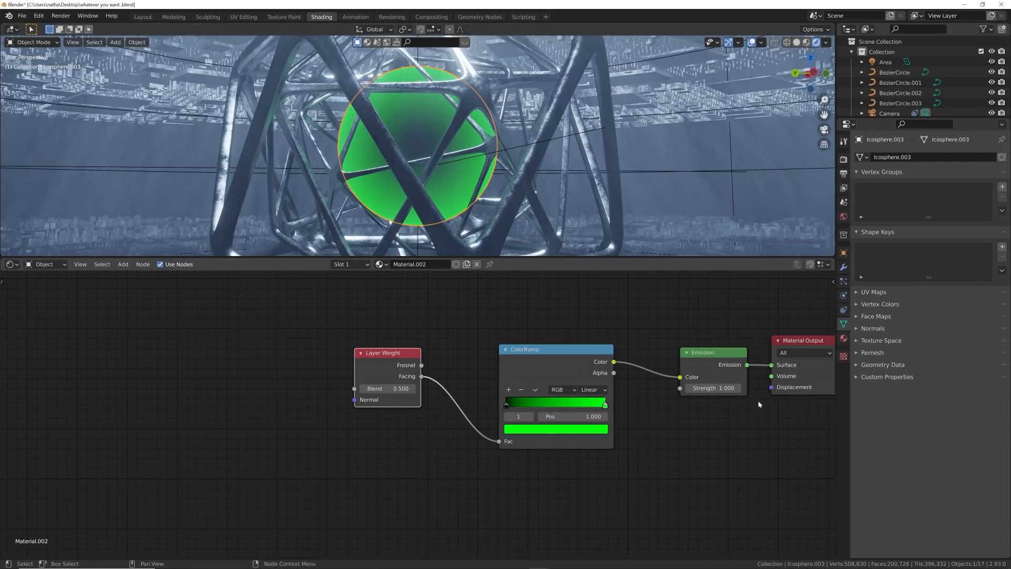
- Set the Emission strength to 95.6 and the ColorRamp interpolation to B-Spline, with the black stop at position 0
left_click_drag(719, 393, 793, 393)
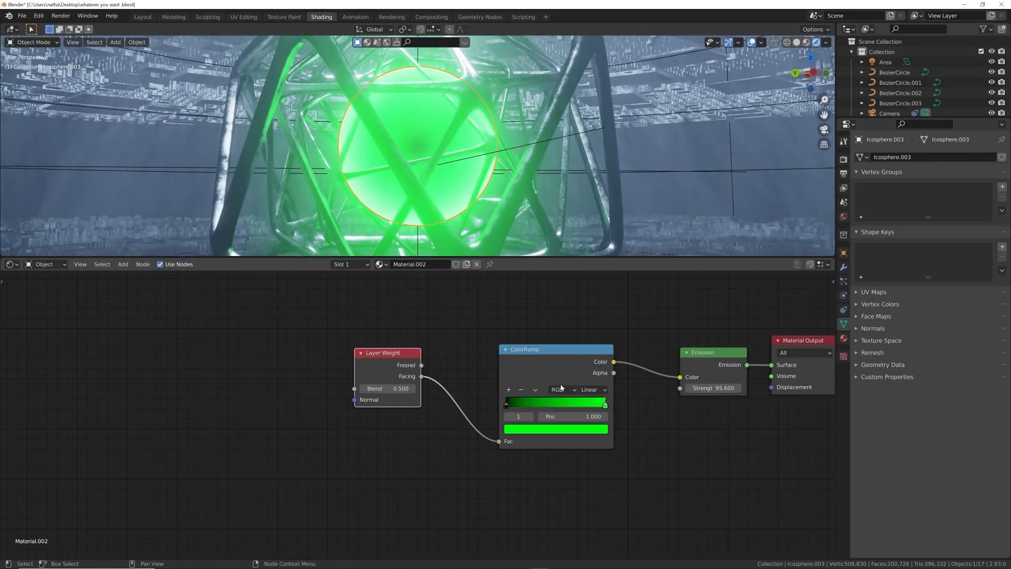
left_click(592, 391)
left_click(606, 431)
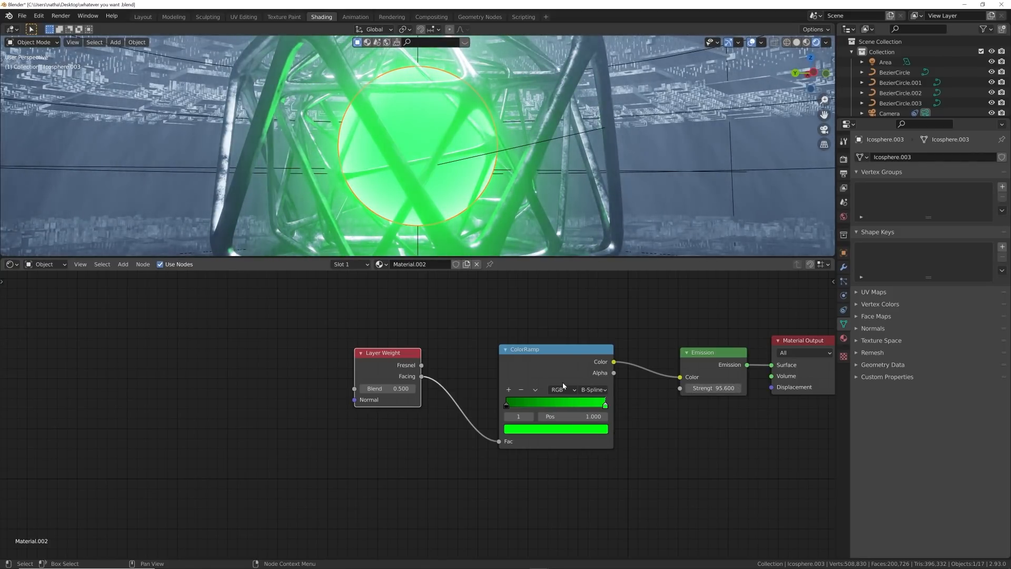
left_click(507, 406)
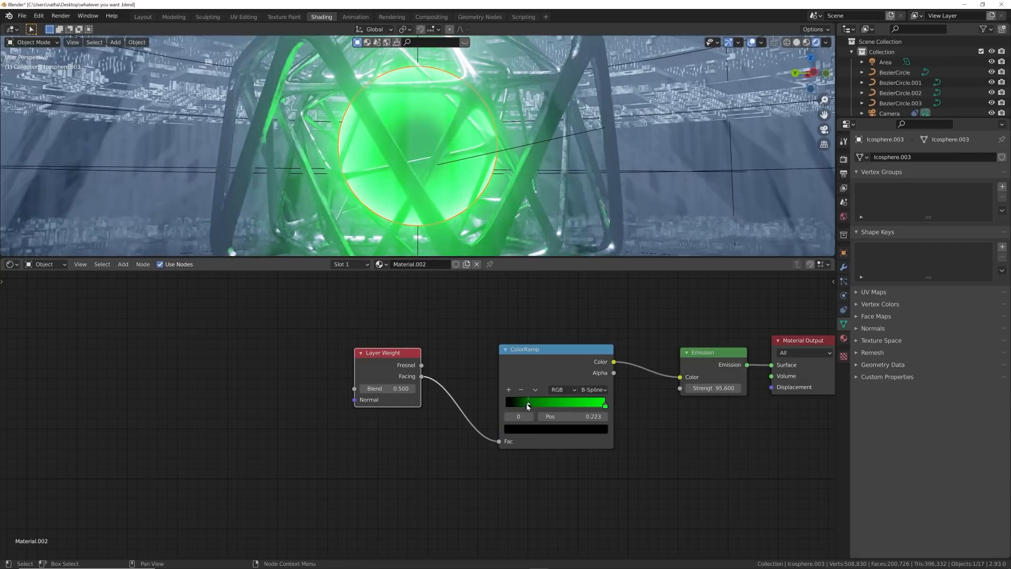
mouse_move(393, 388)
left_mouse_down()
mouse_move(377, 389)
mouse_move(422, 389)
mouse_move(377, 390)
mouse_move(387, 391)
left_mouse_up()
- Hide the viewport overlays and gizmos and examine the glowing core within the whole scene
left_click(751, 42)
left_click(729, 42)
scroll(576, 141, "down", 11)
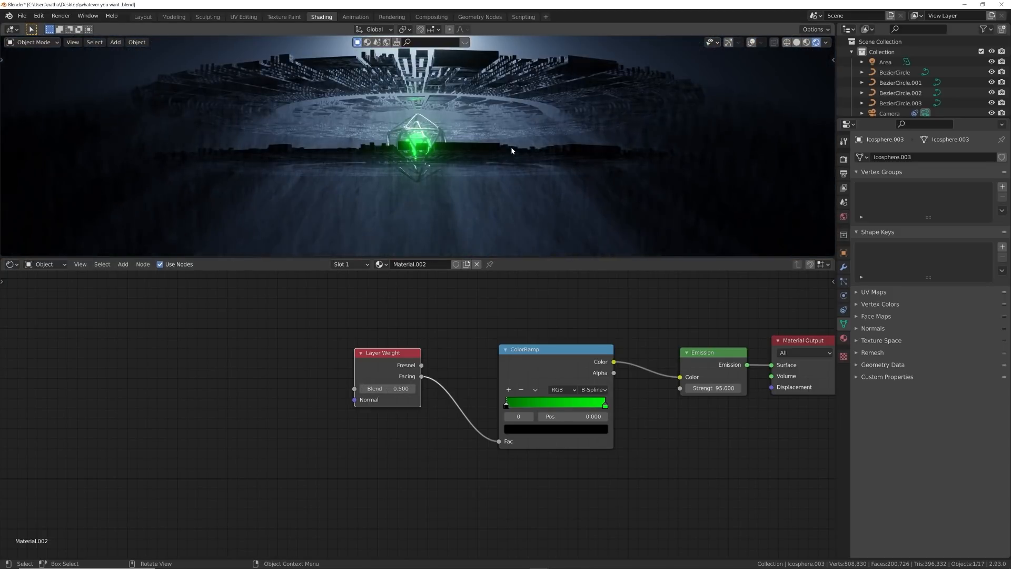
scroll(511, 148, "up", 10)
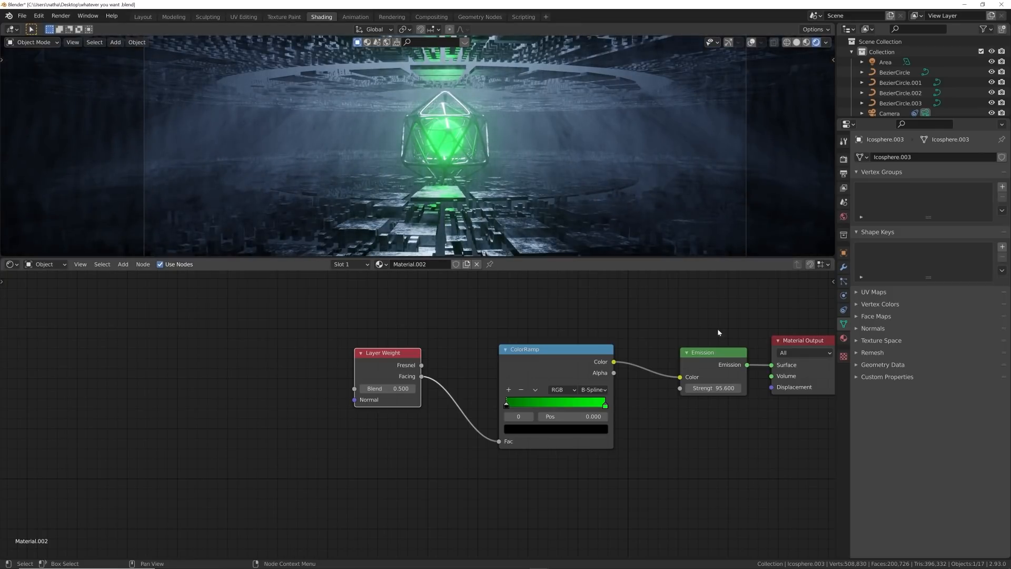
- Raise the core's Emission strength to 129.3 and set the Layer Weight Blend to 0.730
left_click(606, 406)
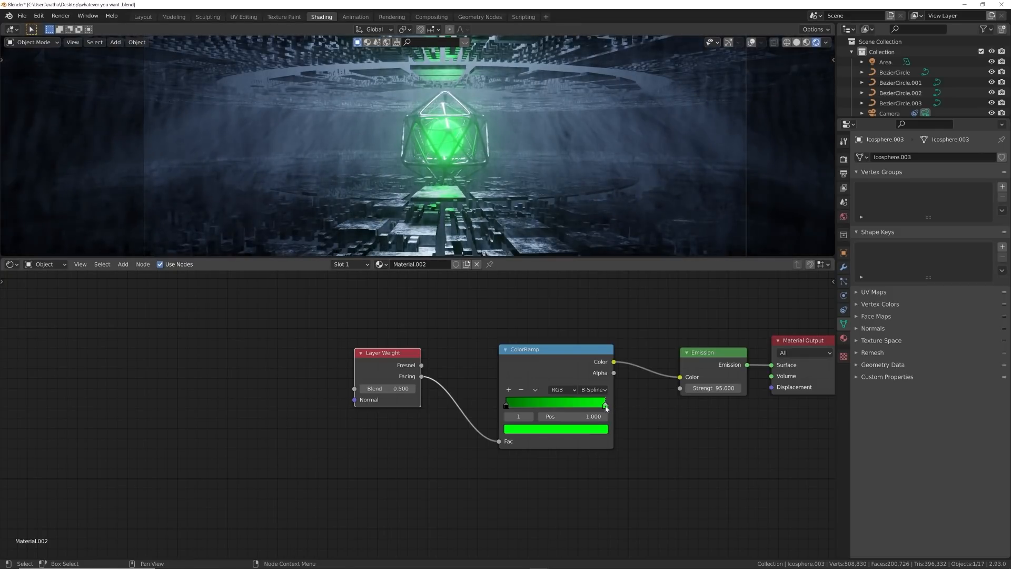
left_click(587, 430)
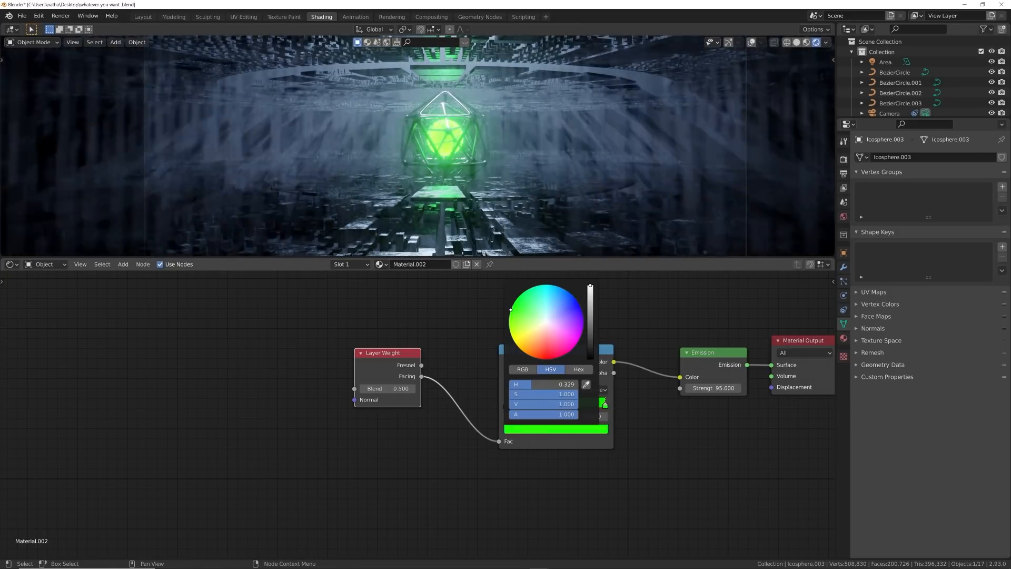
left_click_drag(705, 388, 729, 388)
mouse_move(383, 388)
left_mouse_down("shift")
mouse_move(359, 388)
mouse_move(395, 388)
left_mouse_up("shift")
left_click_drag(516, 403, 495, 407)
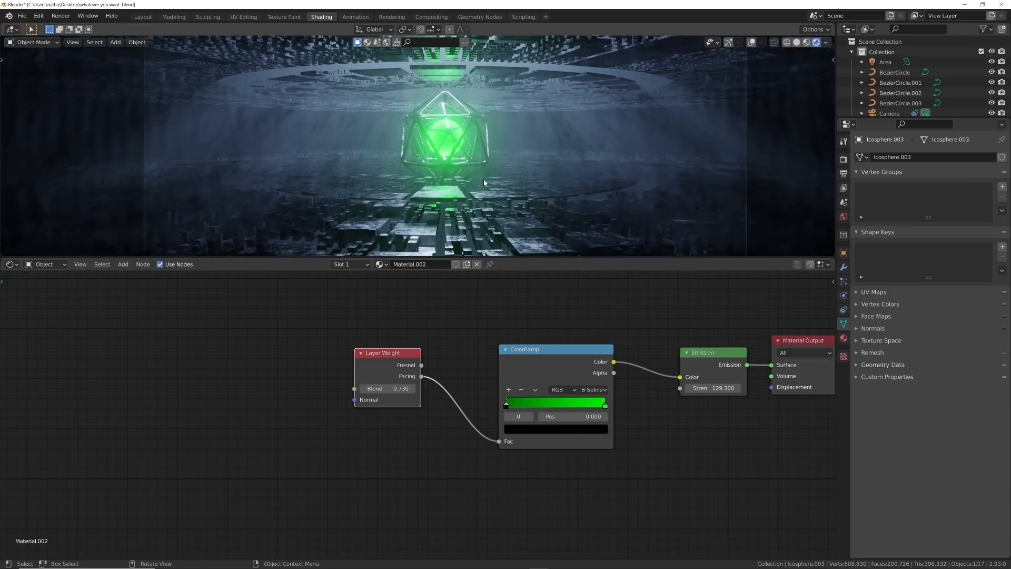
- Make the outermost wireframe ico sphere's material a single-user copy, independent of the grid structures
scroll(484, 180, "down", 1)
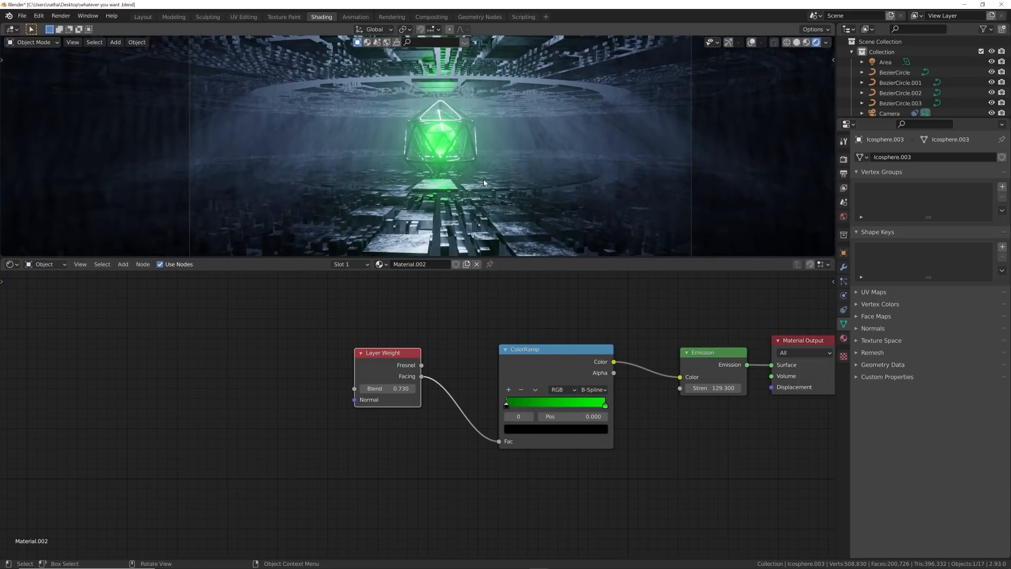
scroll(480, 138, "up", 1)
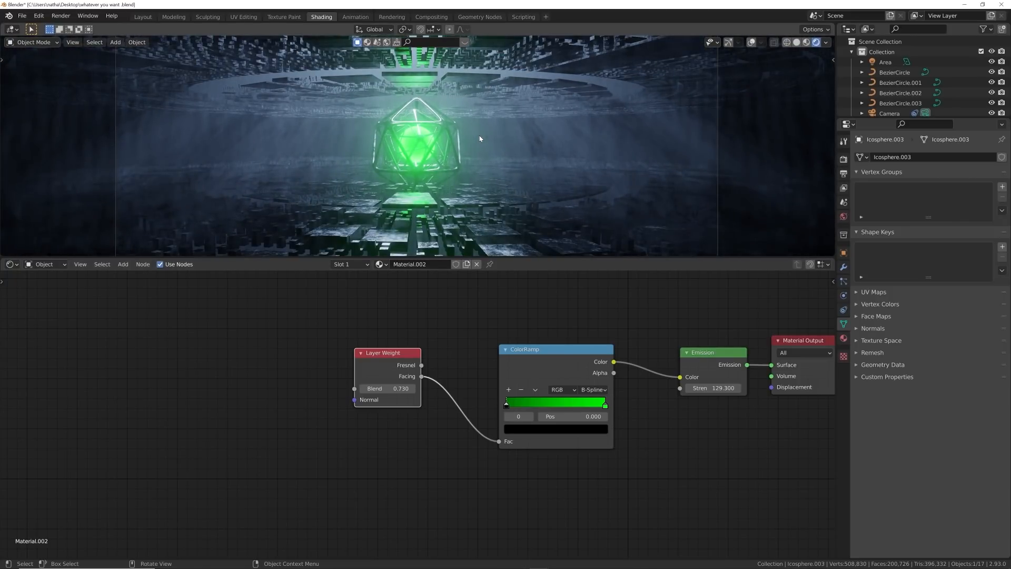
scroll(456, 148, "up", 5)
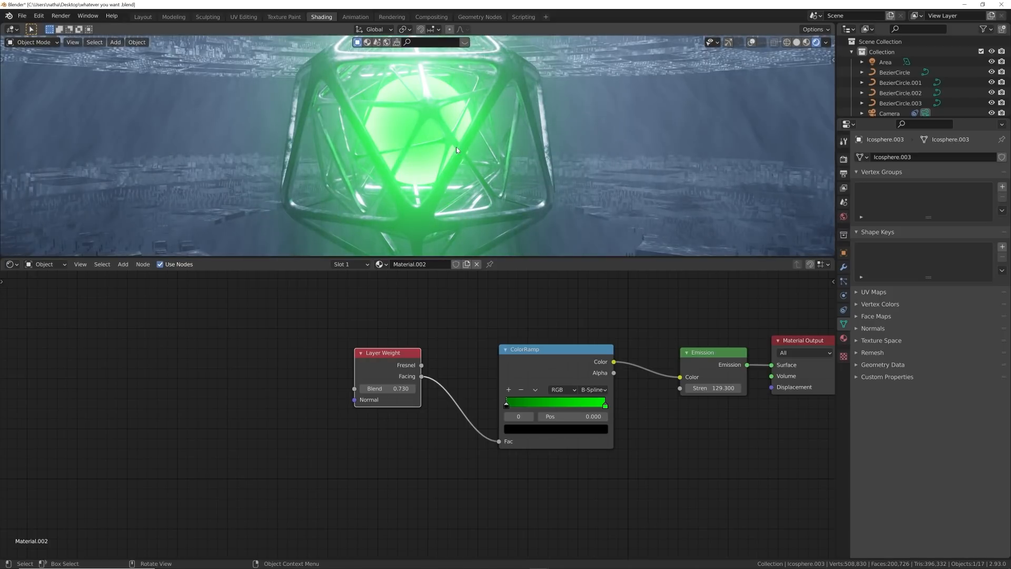
scroll(456, 147, "down", 3)
left_click(484, 92)
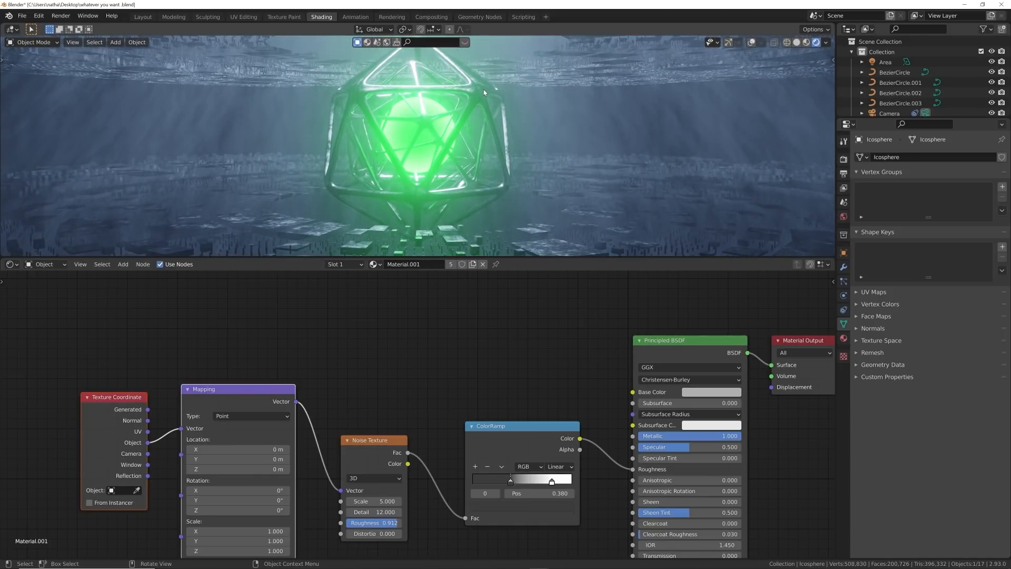
left_click(730, 43)
key("shift+alt+z")
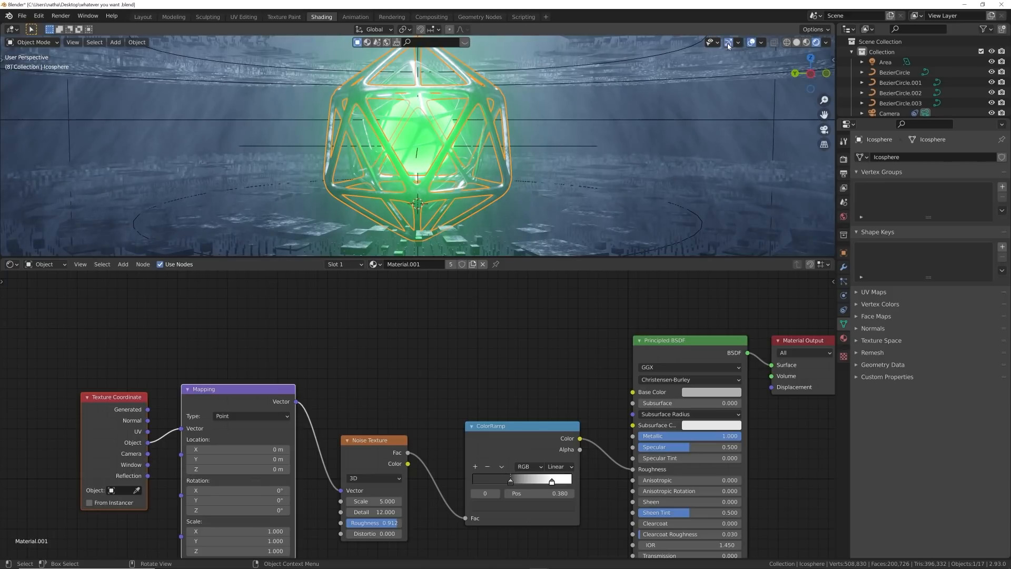
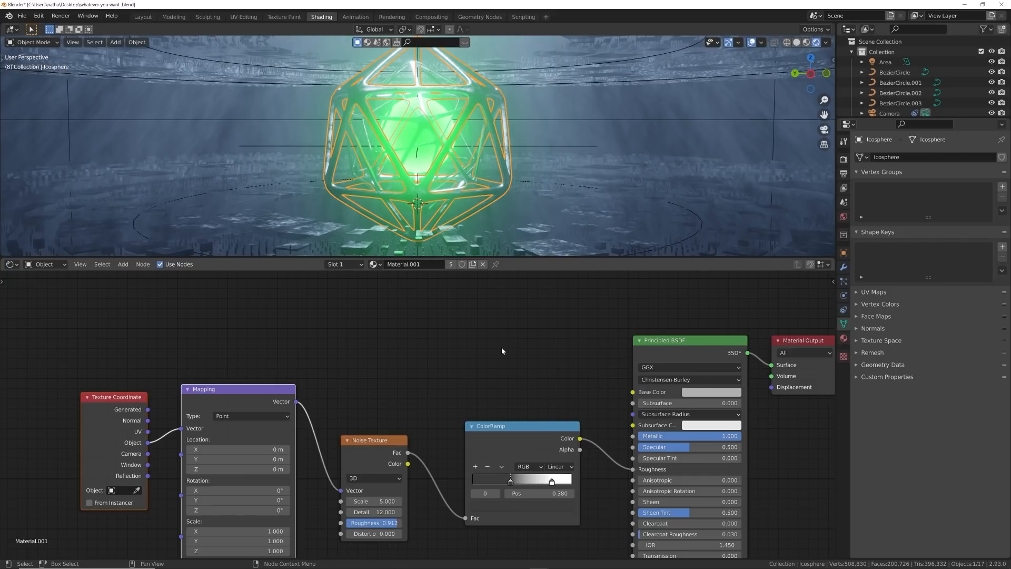
left_click(450, 265)
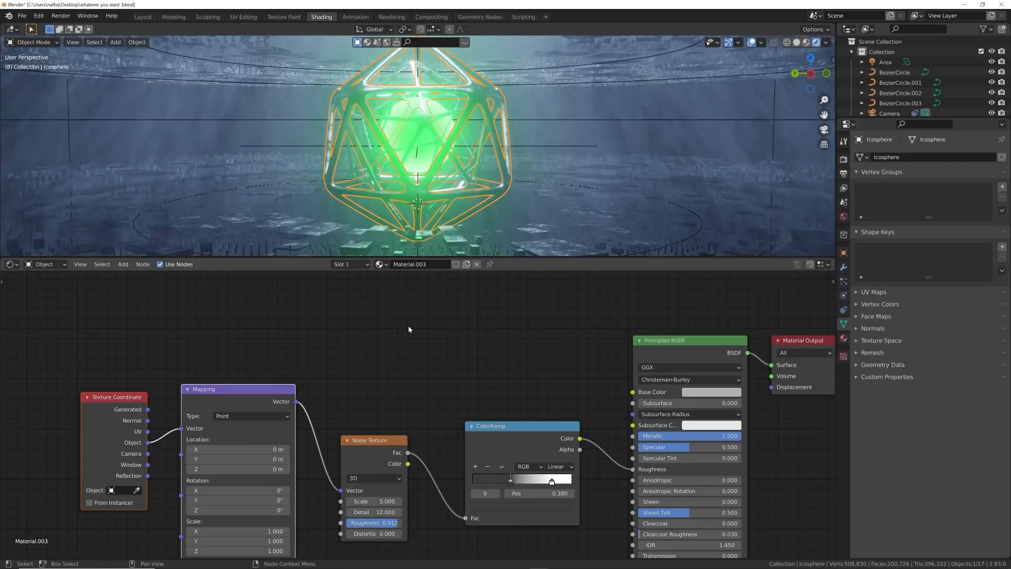
key("Home")
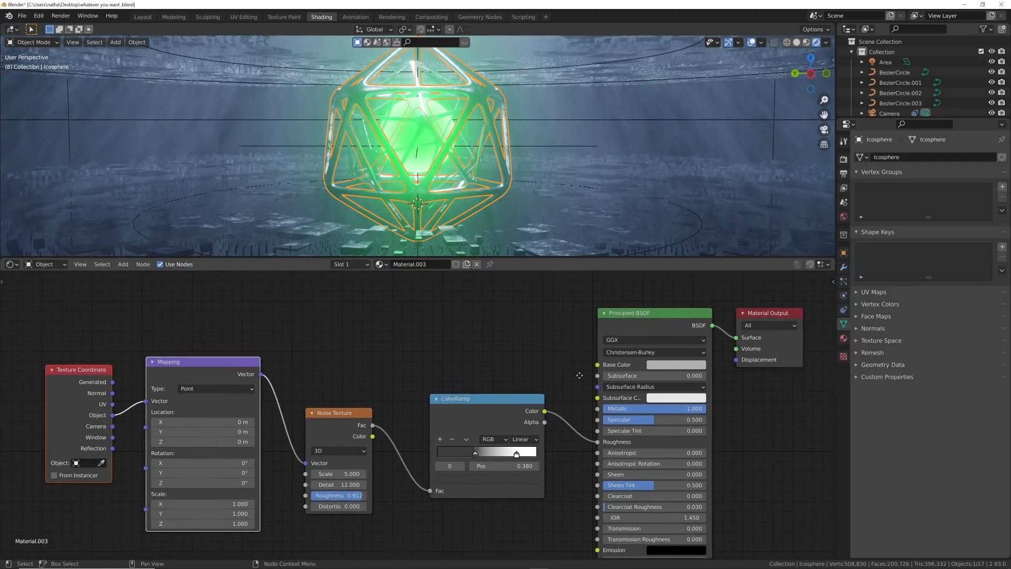
scroll(580, 377, "up", 2)
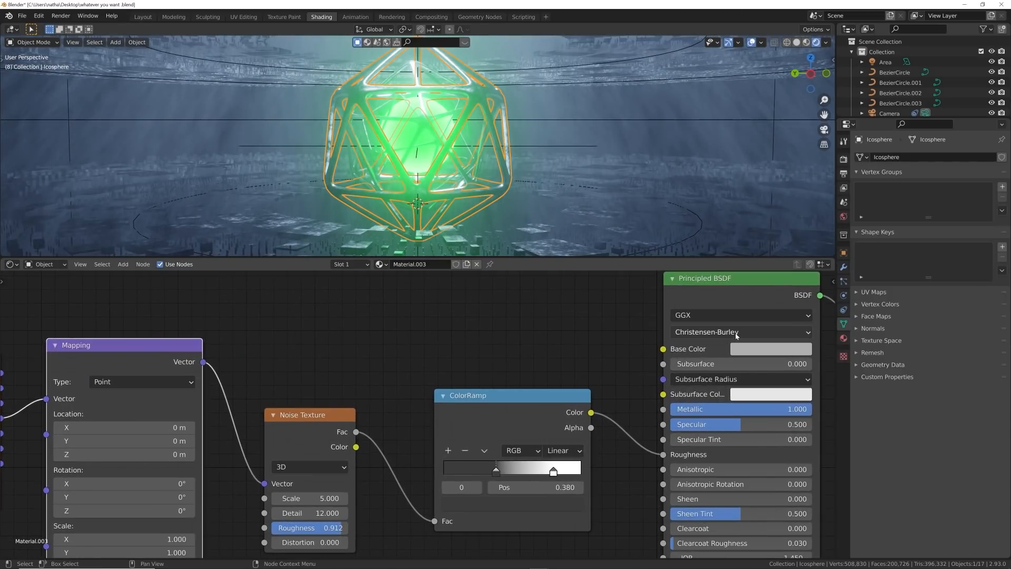
- Brighten the outermost ico sphere's Base Color to a near-white grey, with the viewport overlays hidden
left_click(752, 42)
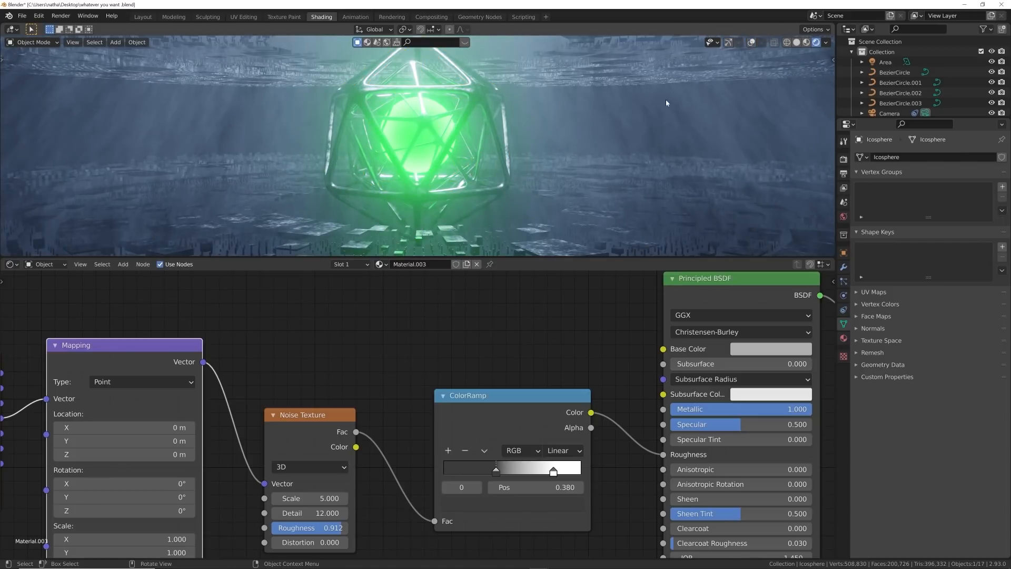
scroll(627, 127, "up", 5)
scroll(627, 126, "down", 5)
left_click(768, 348)
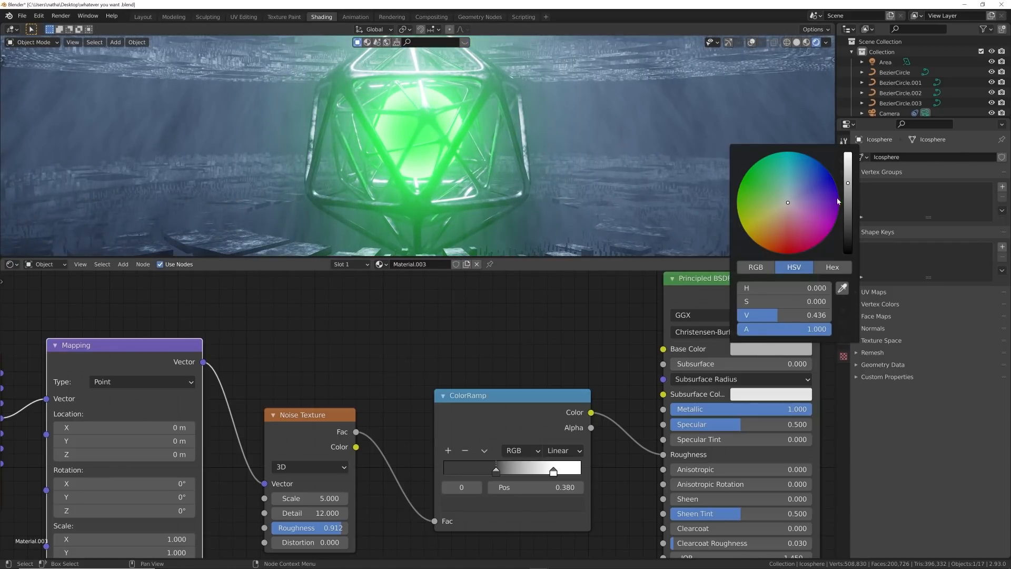
left_click_drag(848, 183, 848, 159)
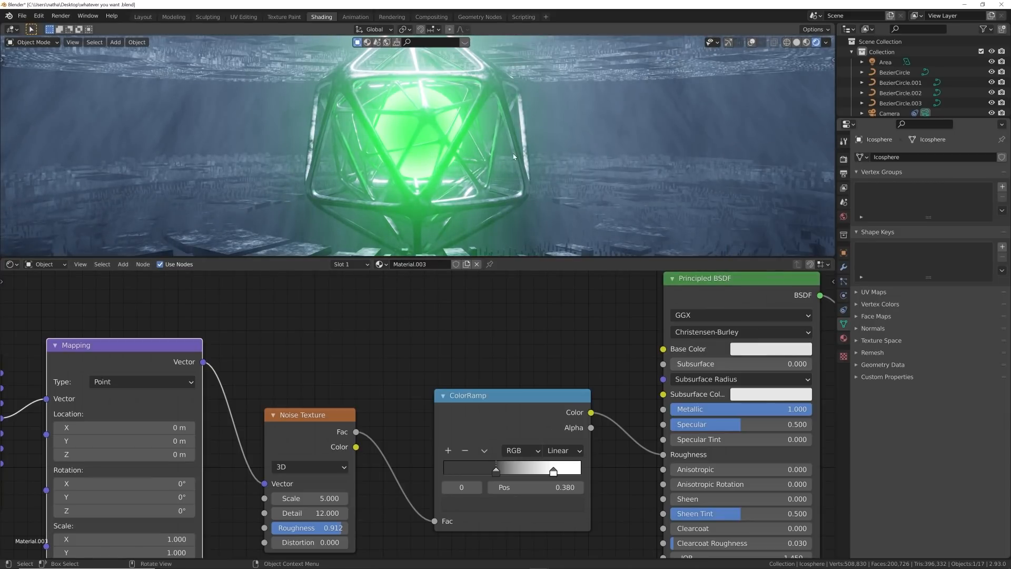
- Link the outermost ico sphere's brighter material to the two inner wireframe ico spheres
left_click(747, 44)
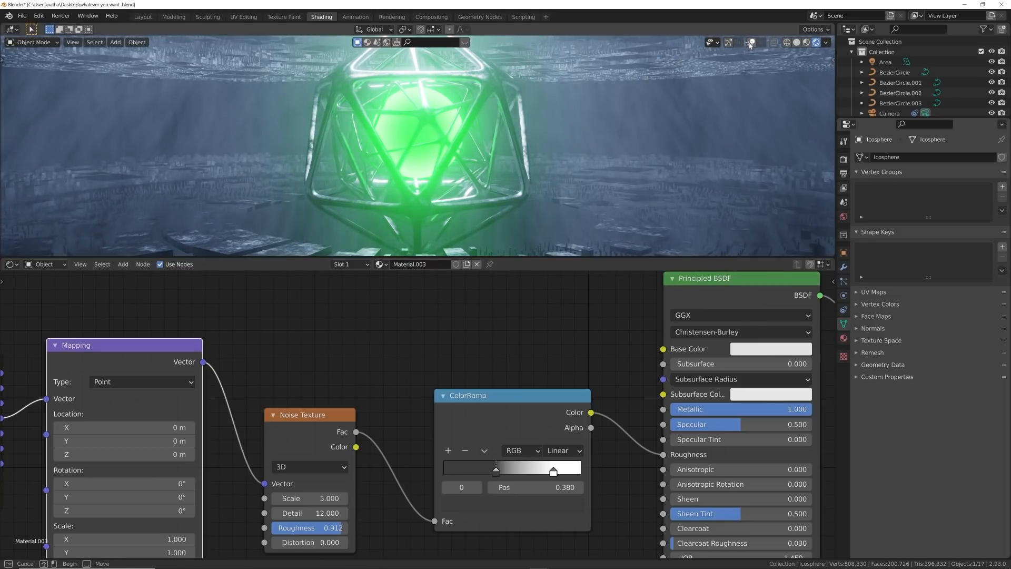
left_click(731, 44)
left_click(716, 216)
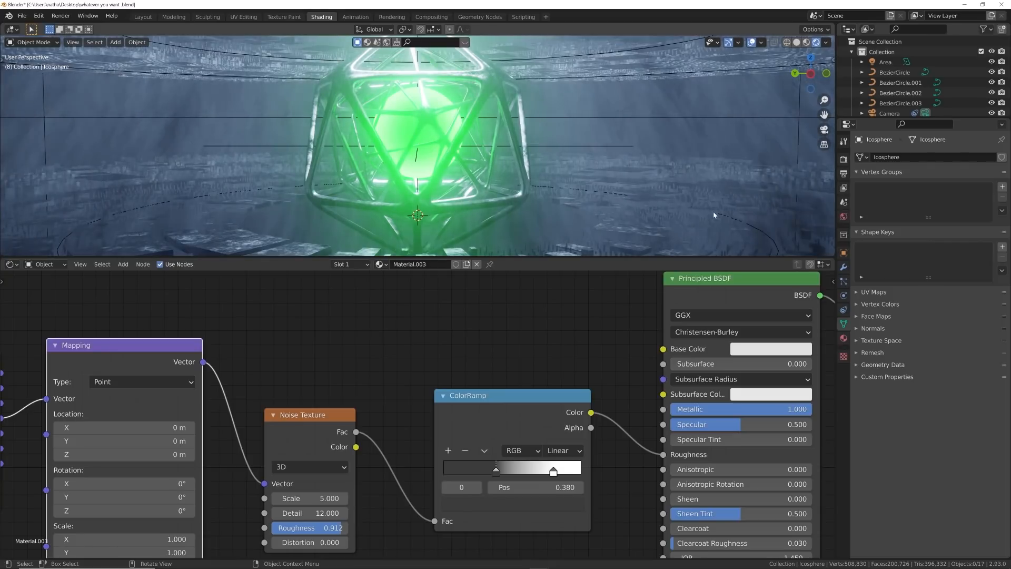
left_click(452, 105)
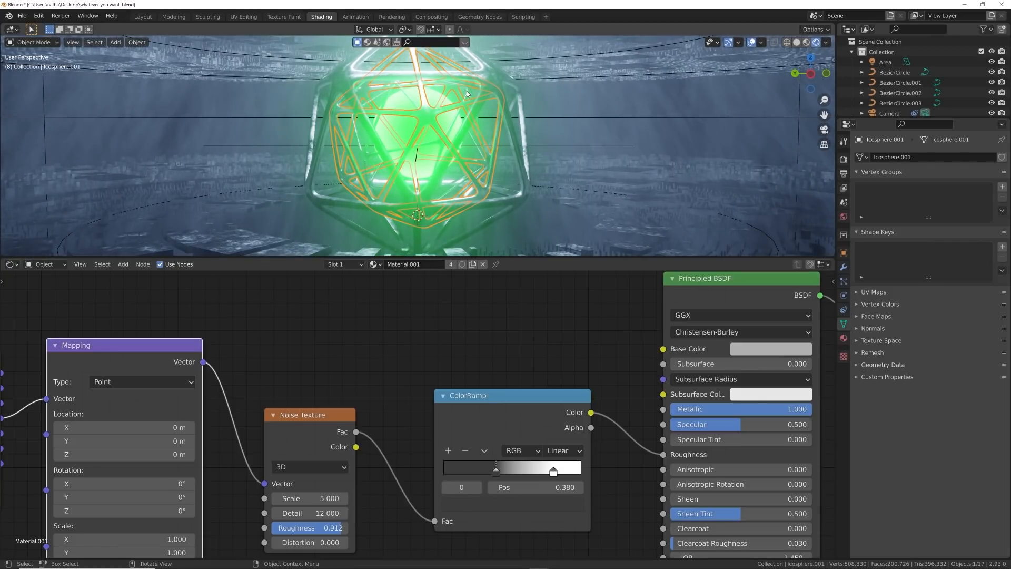
left_click(481, 87, "shift")
left_click(495, 79, "shift")
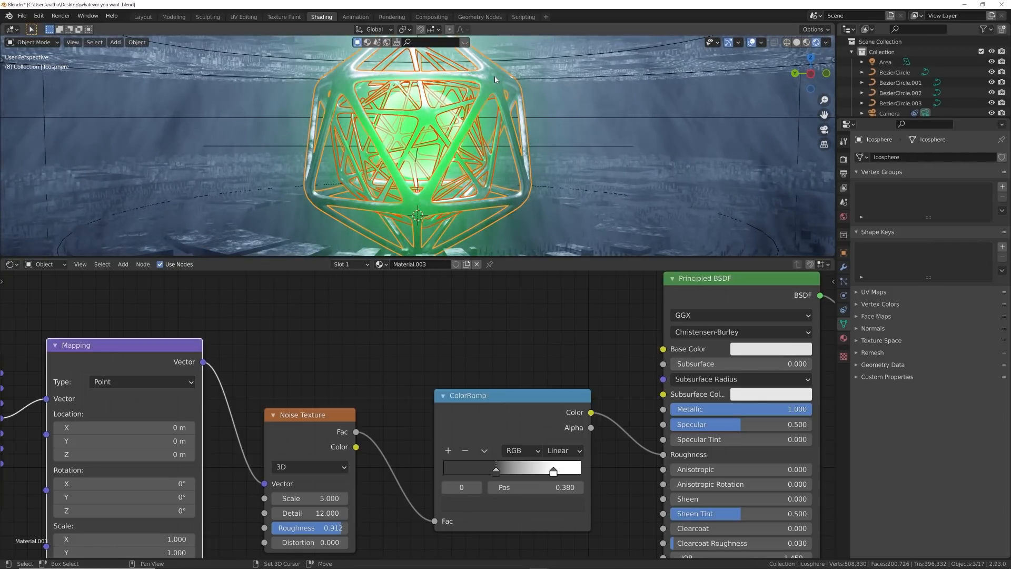
key("ctrl+l")
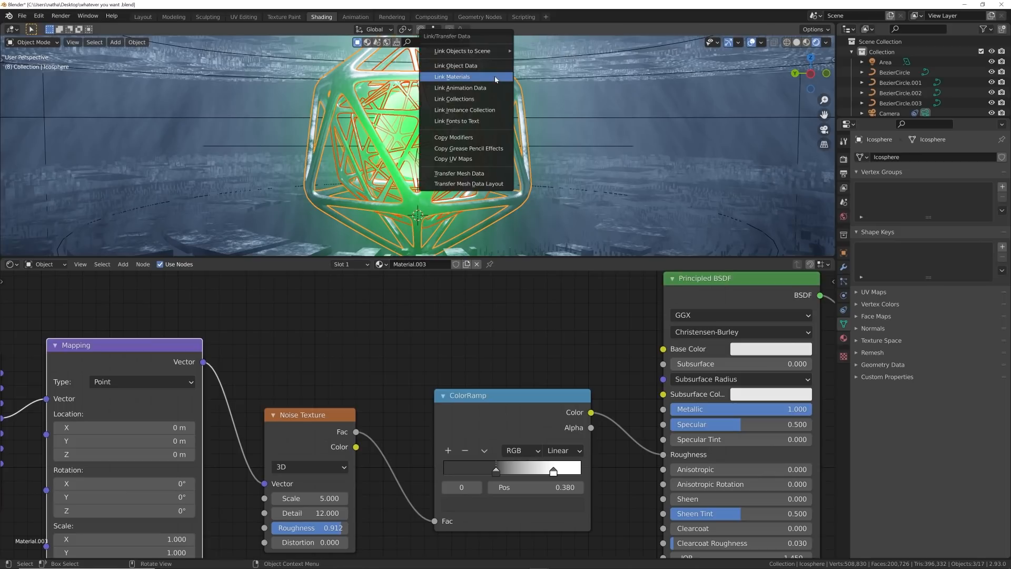
left_click(495, 79)
key("alt+a")
- Darken the Base Color of the floor grid's material to a mid grey
scroll(483, 154, "down", 3)
scroll(407, 201, "up", 2)
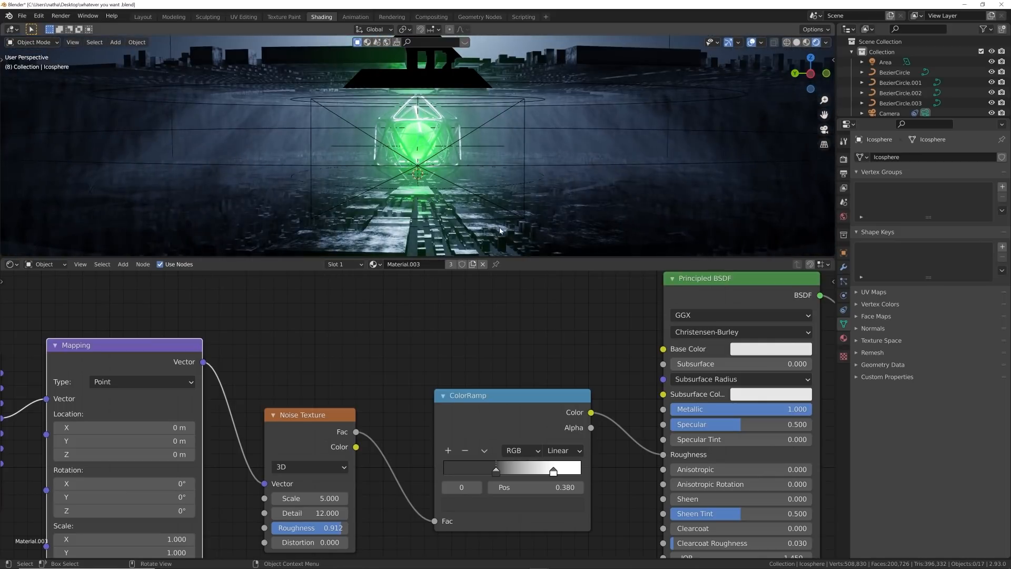
left_click(408, 201)
left_click(742, 350)
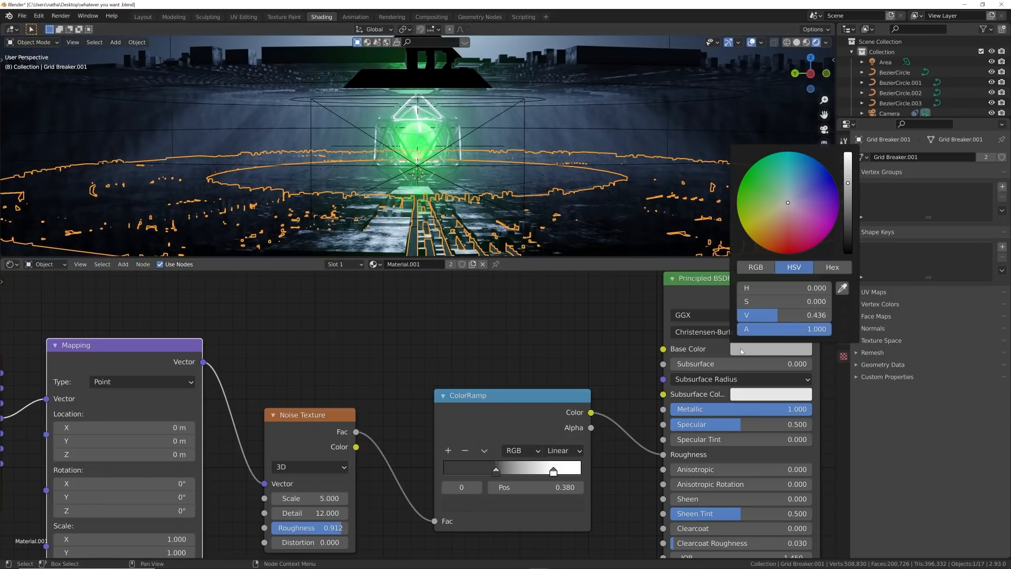
left_click_drag(848, 184, 851, 210)
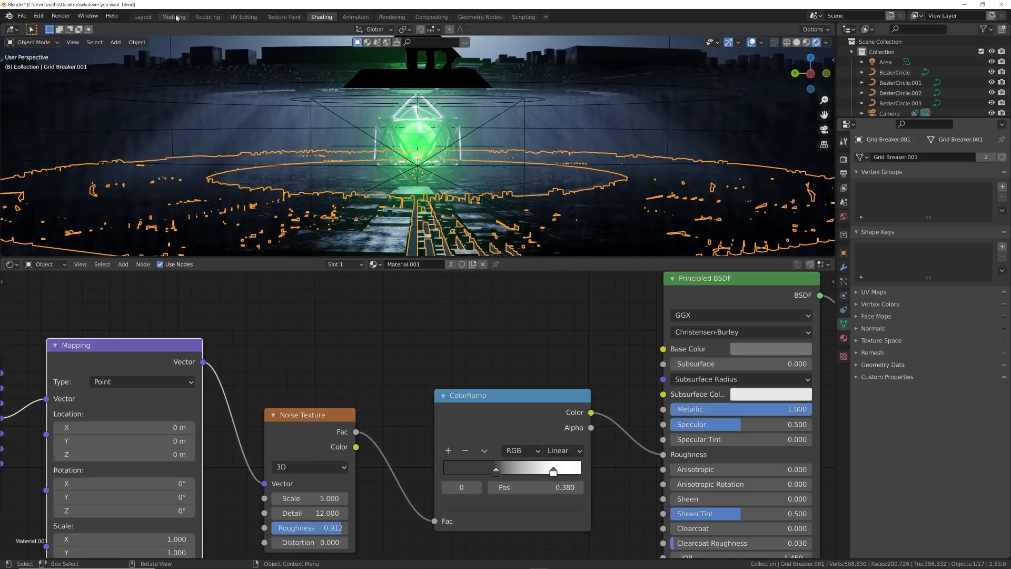
- Switch to the Layout workspace and hide the overlays and gizmos to review the core and grids
left_click(142, 16)
scroll(592, 225, "down", 4)
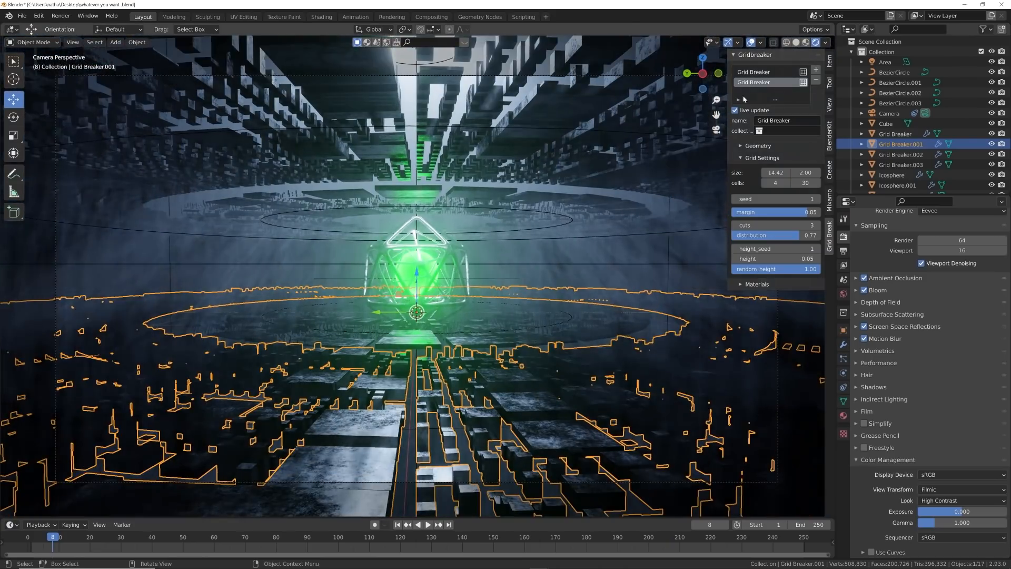
key("shift+alt+z")
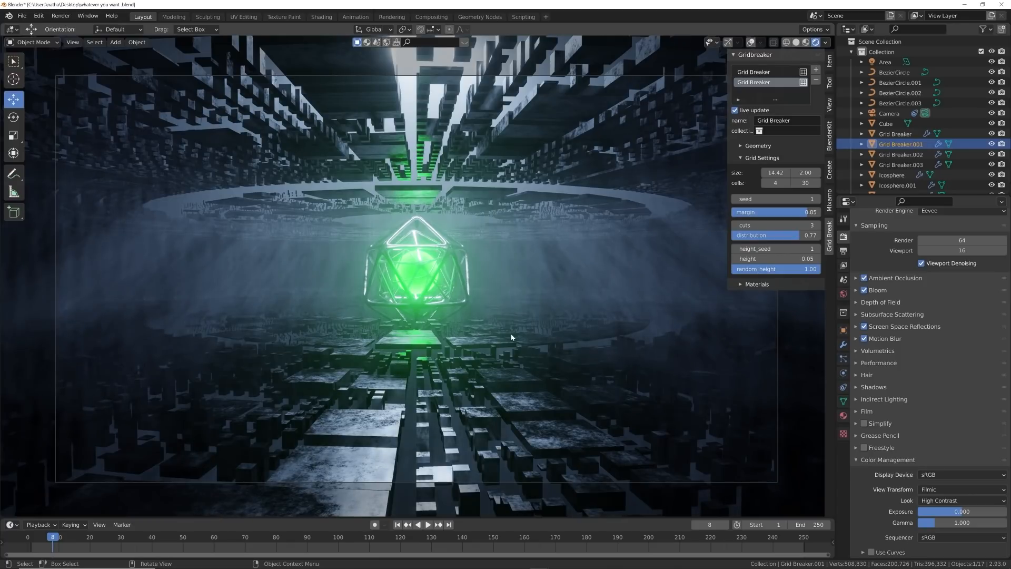
scroll(511, 337, "up", 2)
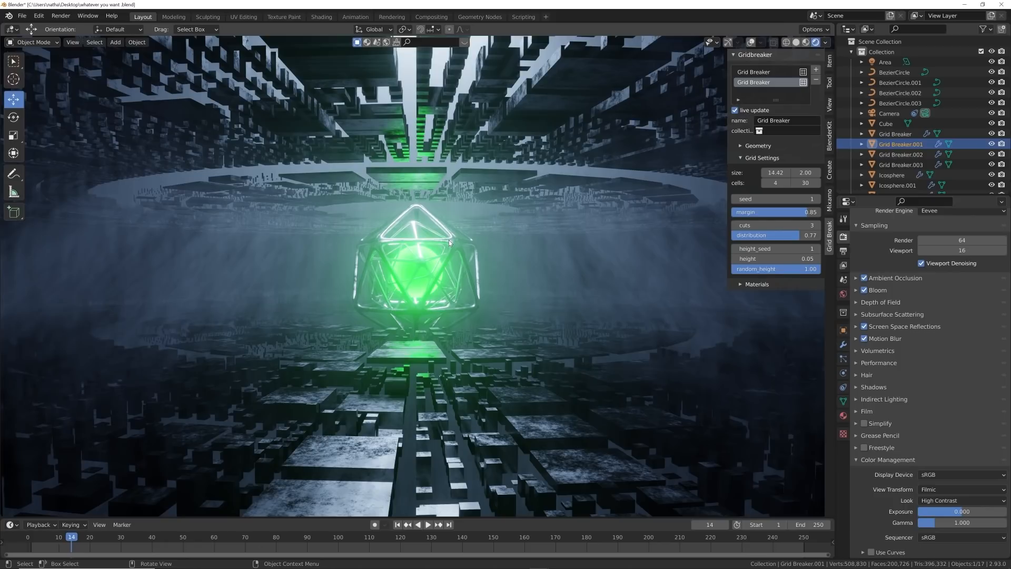
scroll(449, 238, "up", 6)
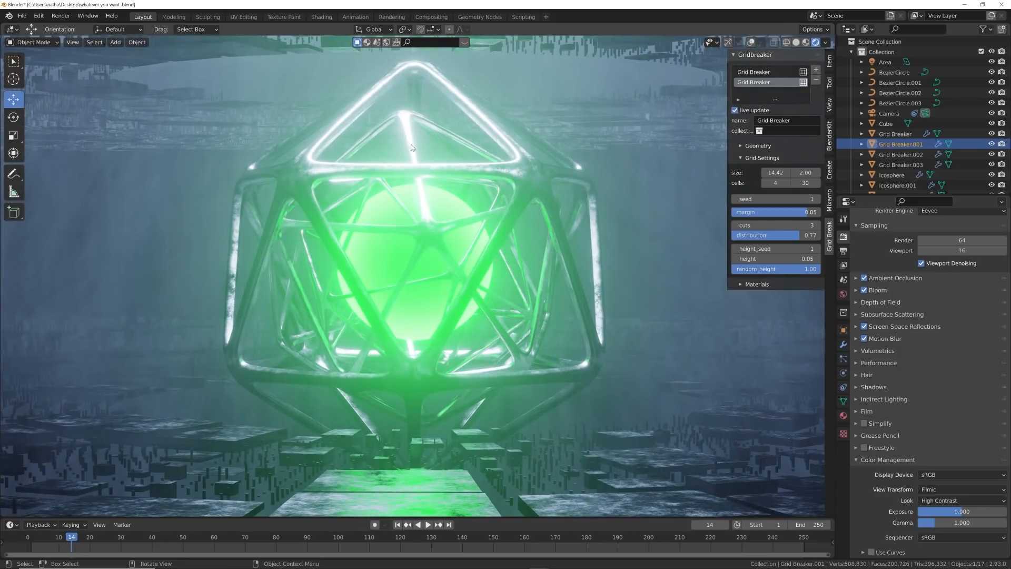
scroll(471, 245, "down", 5)
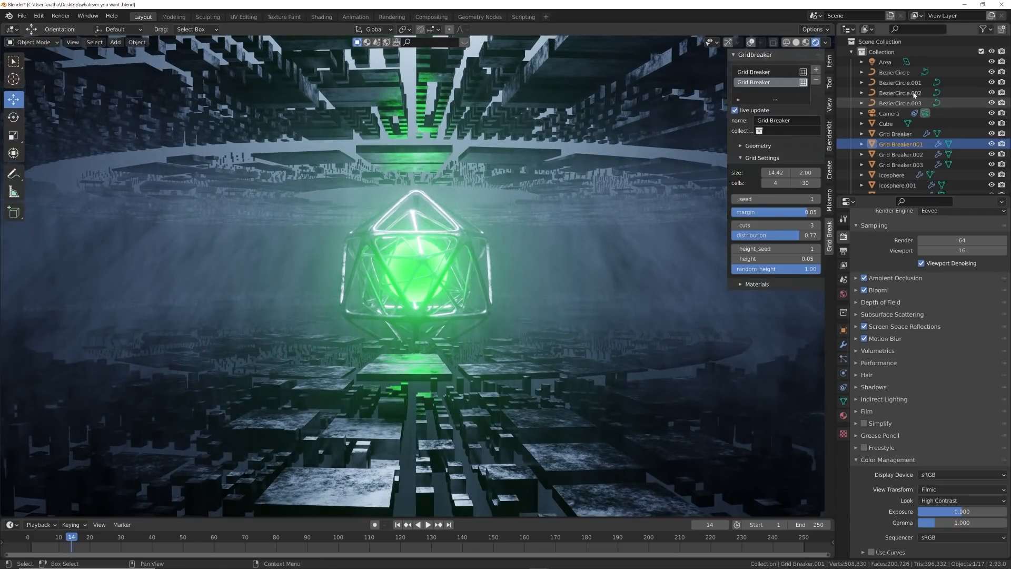
- Set the default keyframe interpolation to Linear in the animation preferences and close the preferences
left_click(34, 16)
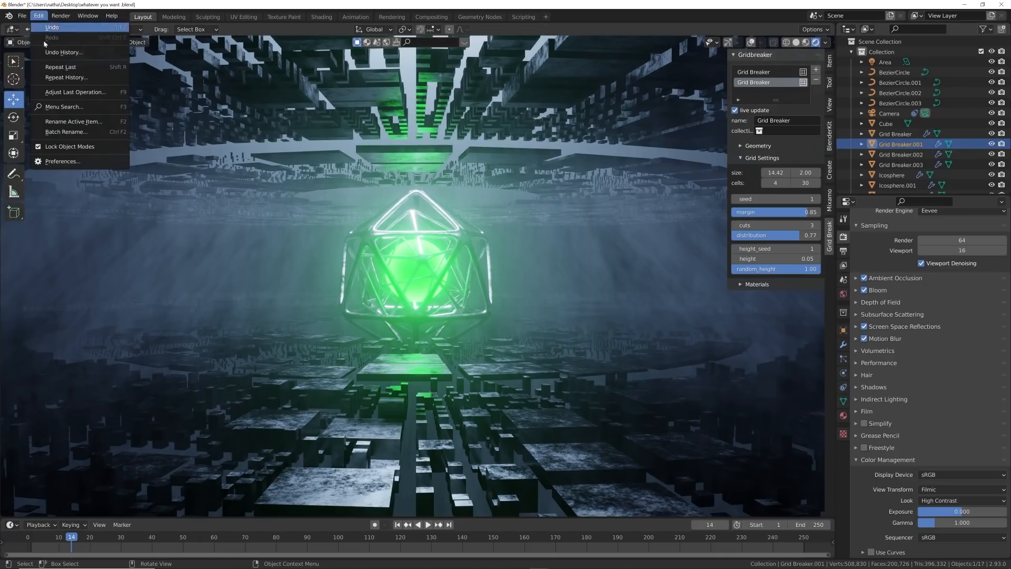
left_click(69, 164)
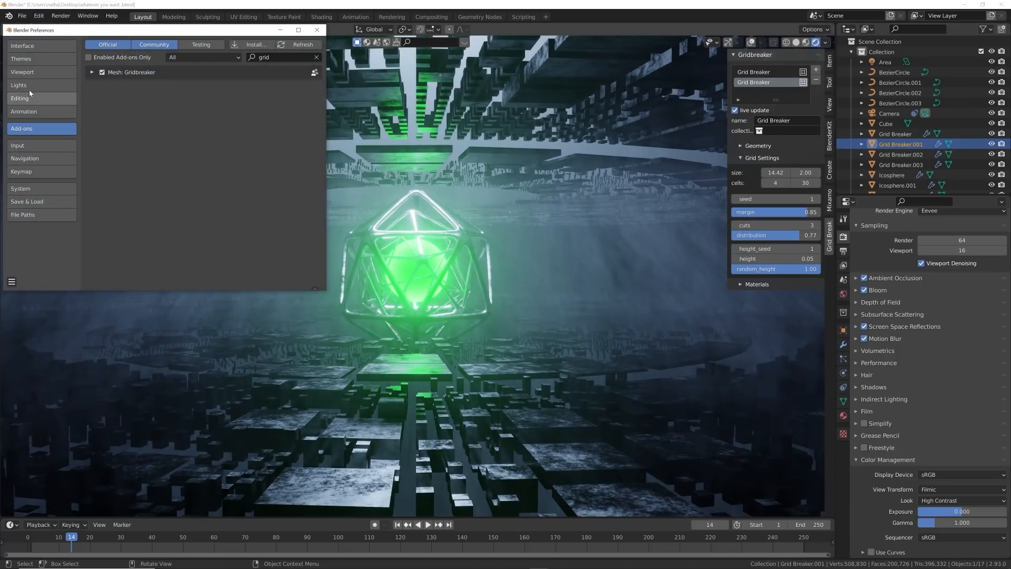
left_click(29, 111)
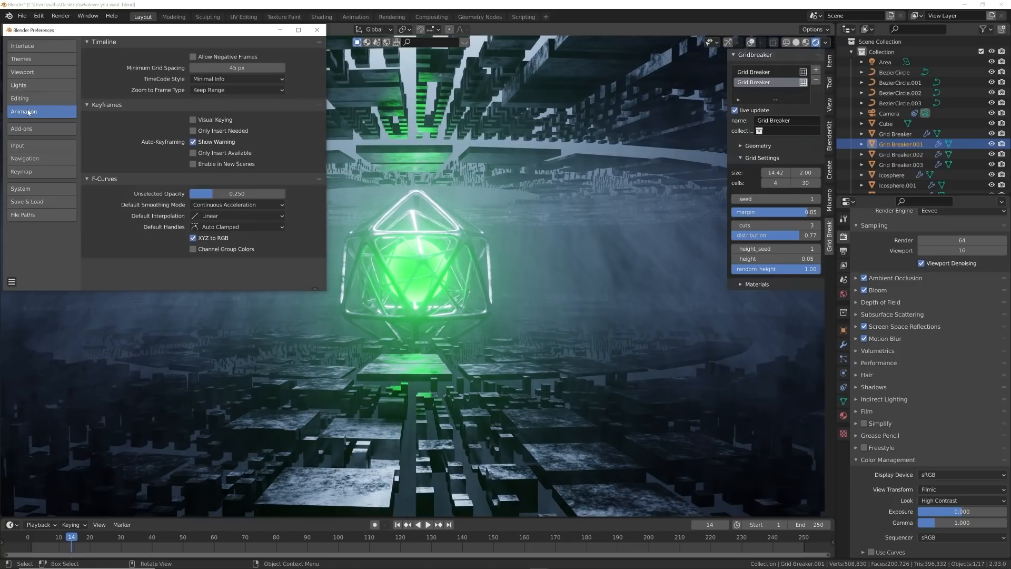
left_click(219, 220)
left_click(220, 219)
left_click(322, 30)
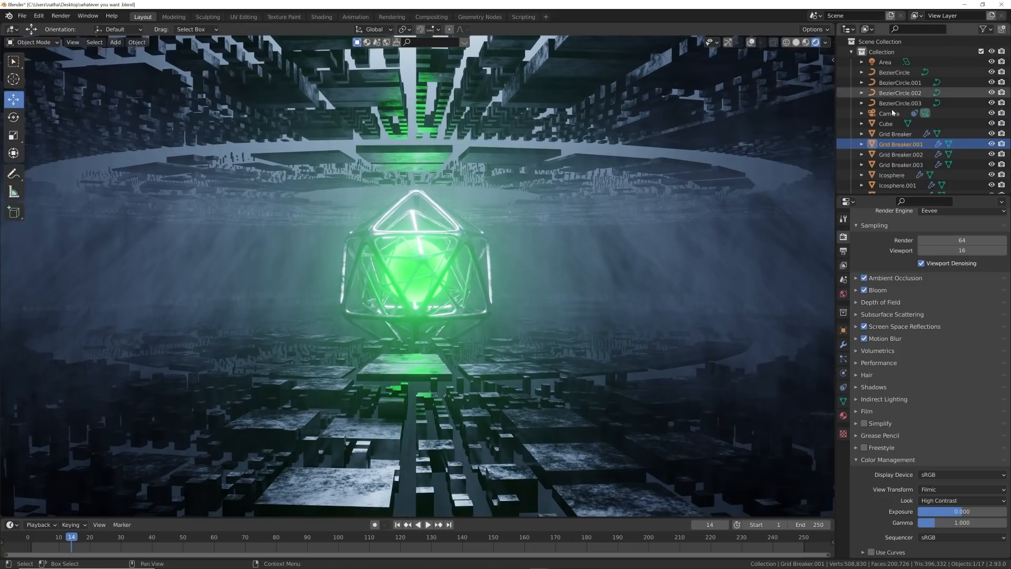
- Select the camera, show its object constraints, and set the scene's end frame to 500 with the whole range visible in the timeline
left_click(890, 113)
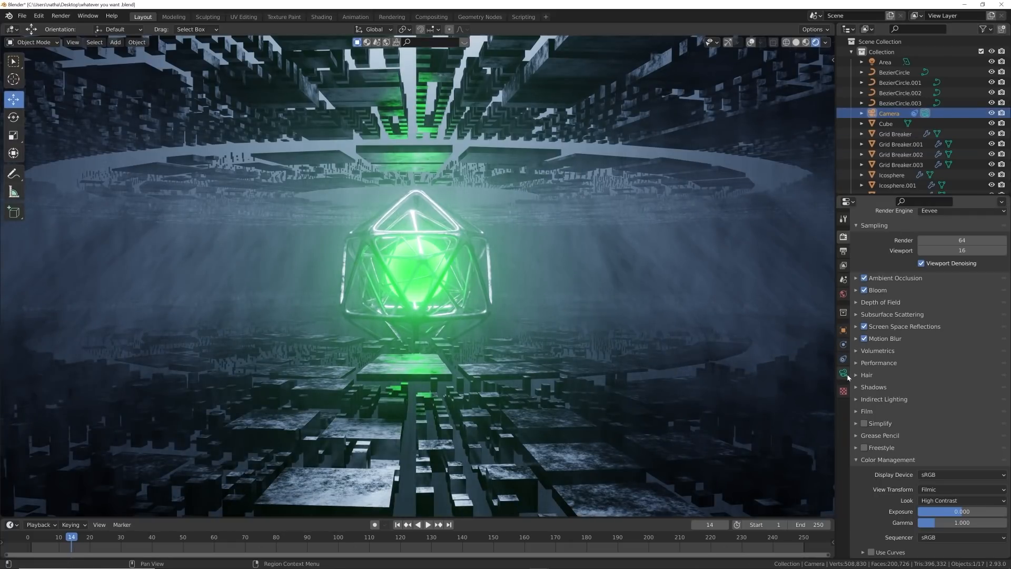
left_click(845, 375)
left_click(843, 359)
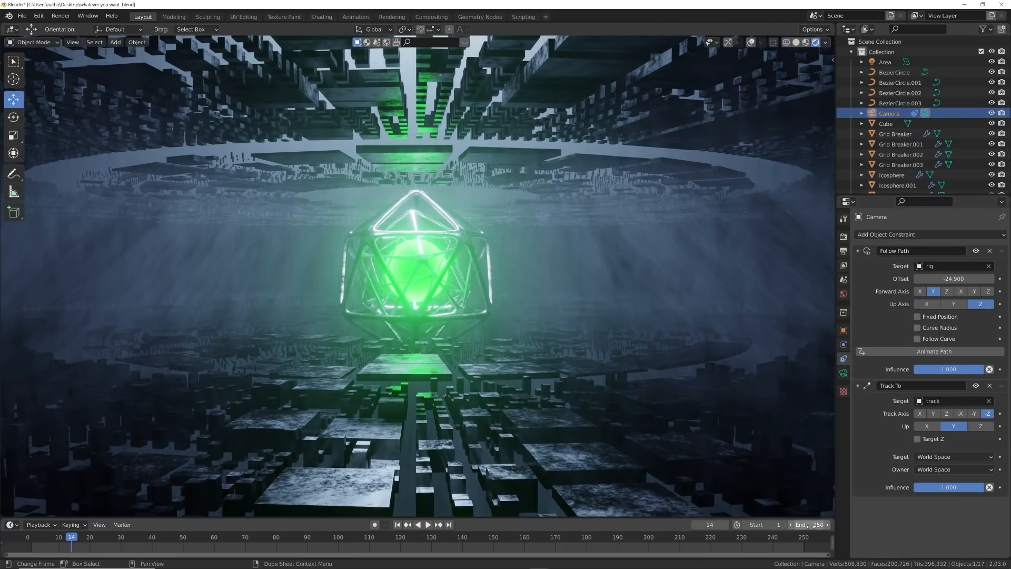
key("Return")
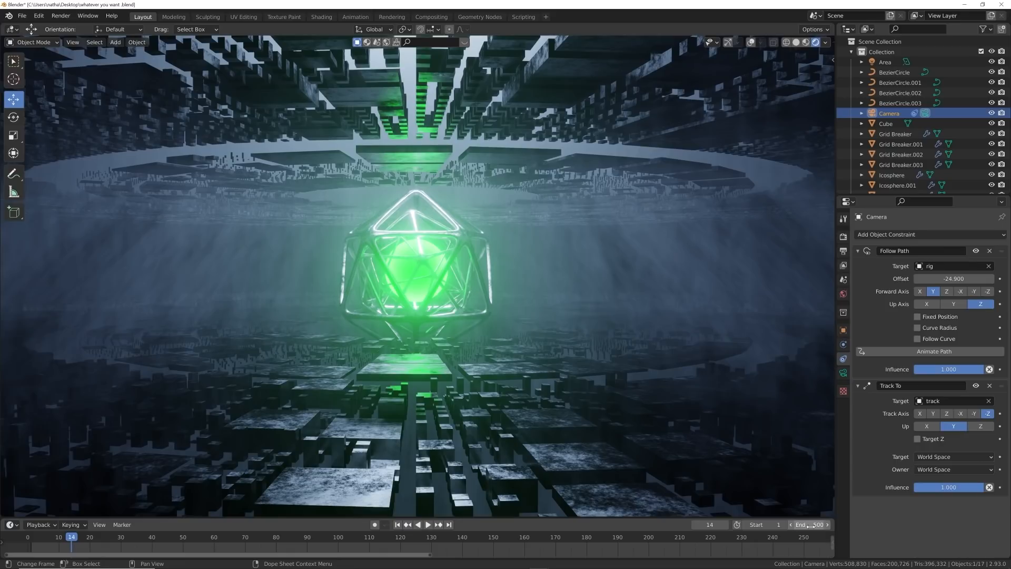
left_click_drag(431, 558, 830, 556)
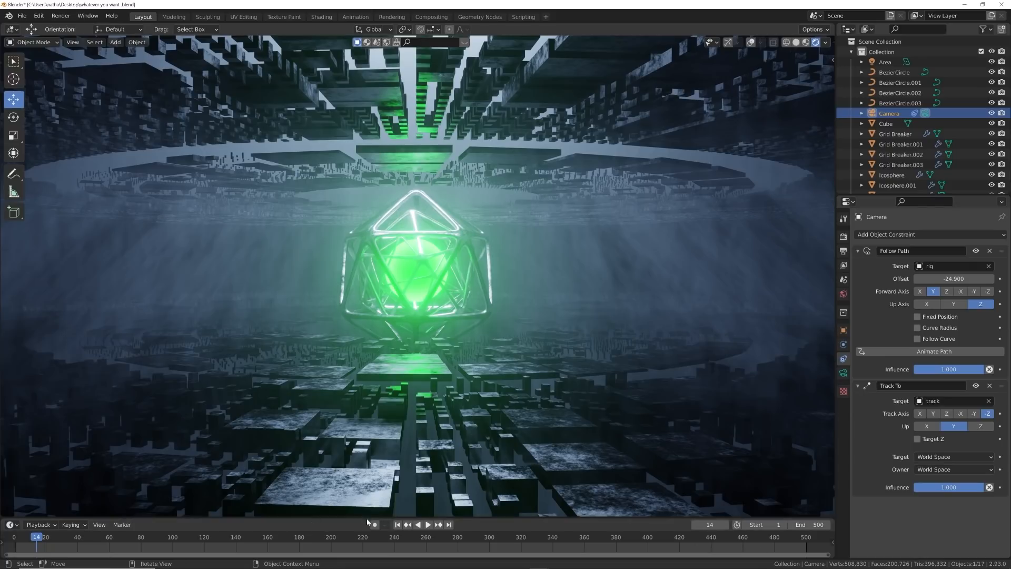
- Set the camera's Follow Path offset to 0 and keyframe it at frame 0
left_click(399, 525)
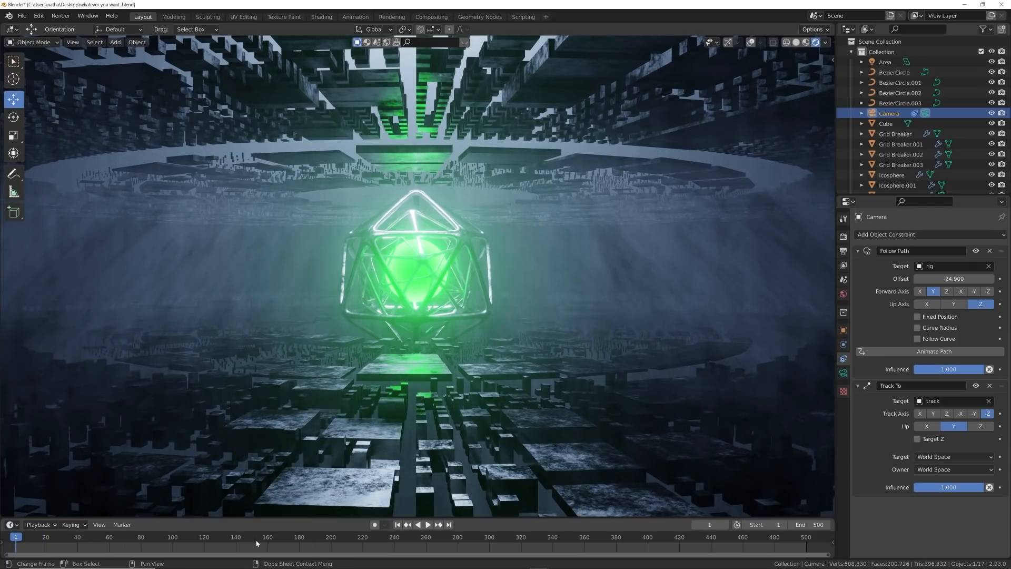
left_click(11, 540)
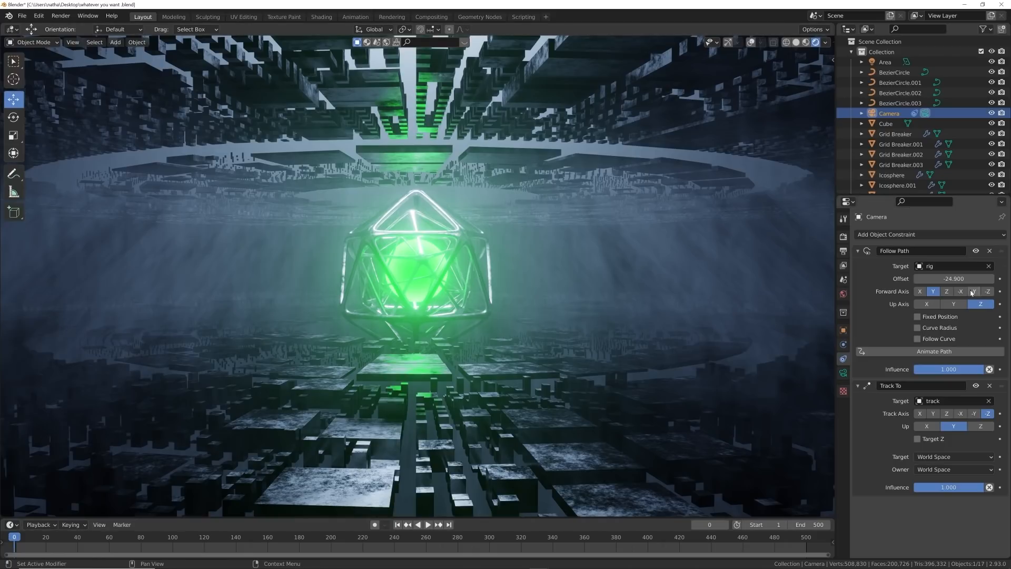
left_click(953, 279)
type("0")
key("Return")
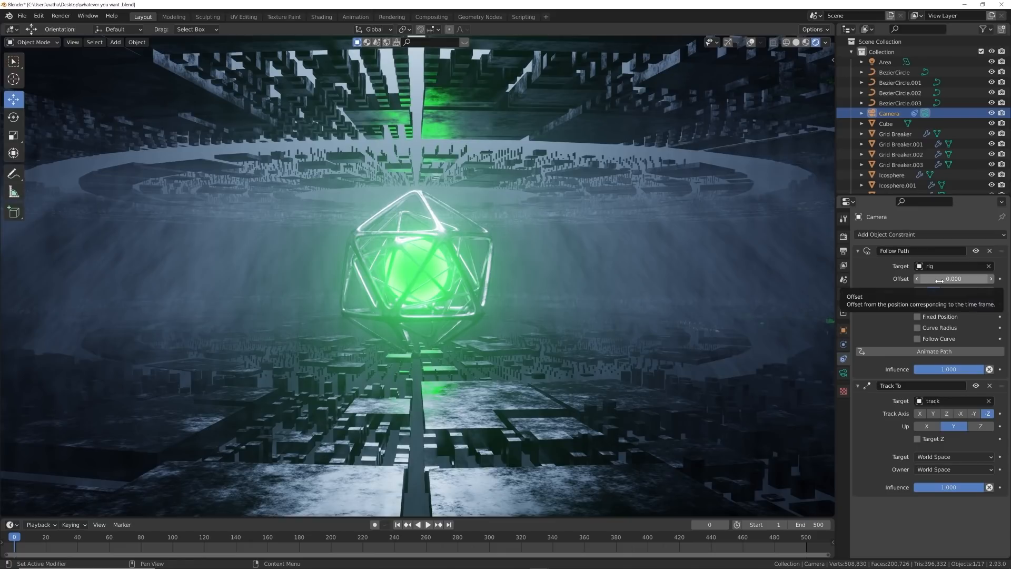
left_click(1000, 279)
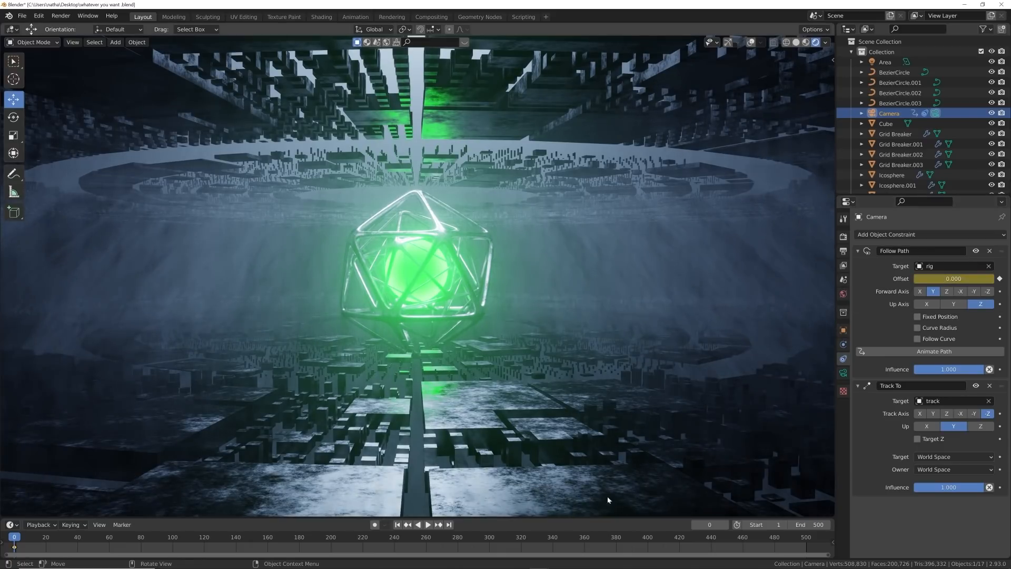
- Set the camera's Follow Path offset to 100 and keyframe it at frame 500
left_click(449, 525)
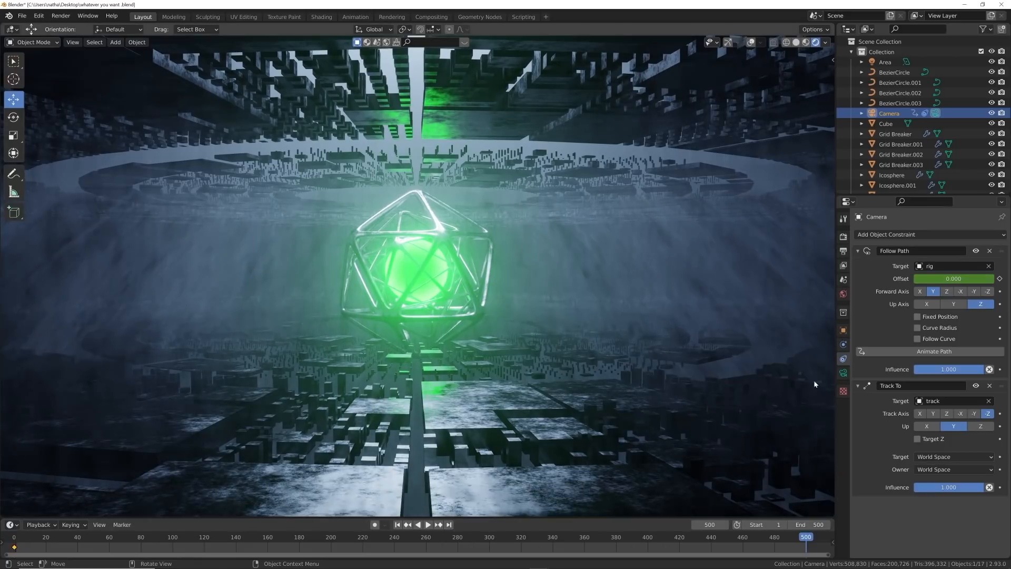
left_click(943, 279)
type("100")
key("Return")
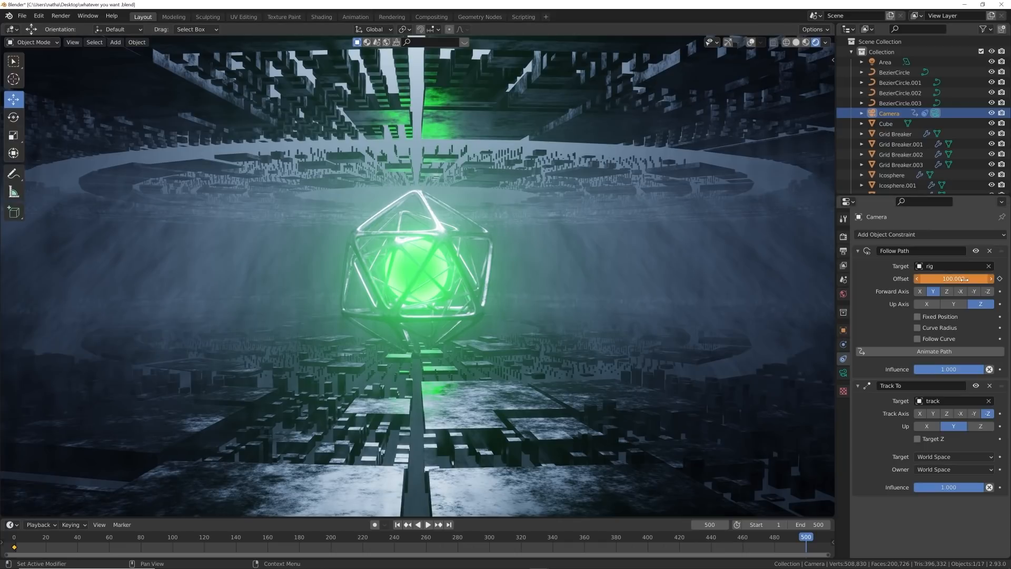
left_click(1001, 278)
- Play back the camera's orbit around the core in rendered shading and again in solid shading
key("space")
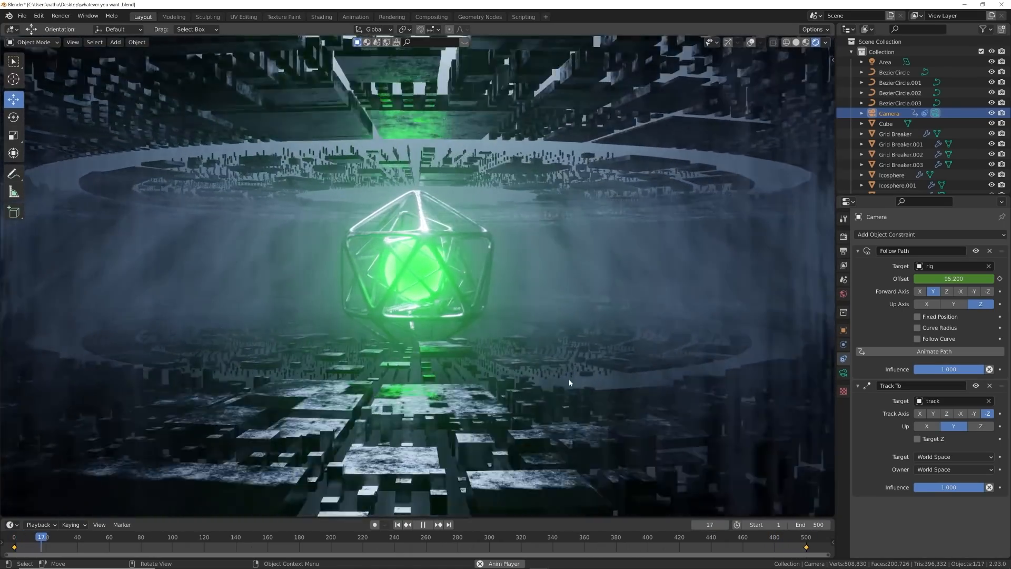
key("space")
left_click(795, 539)
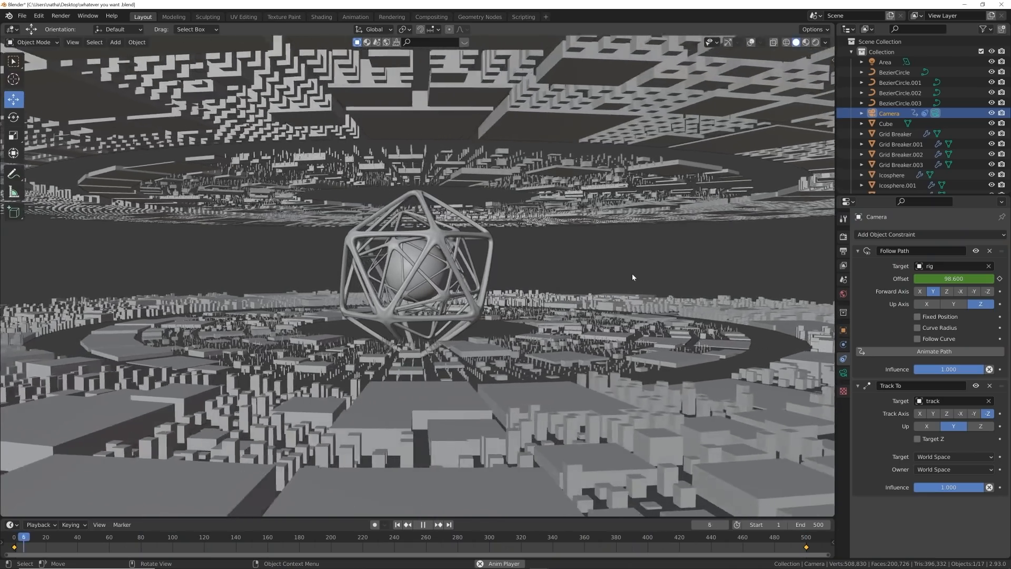
key("space")
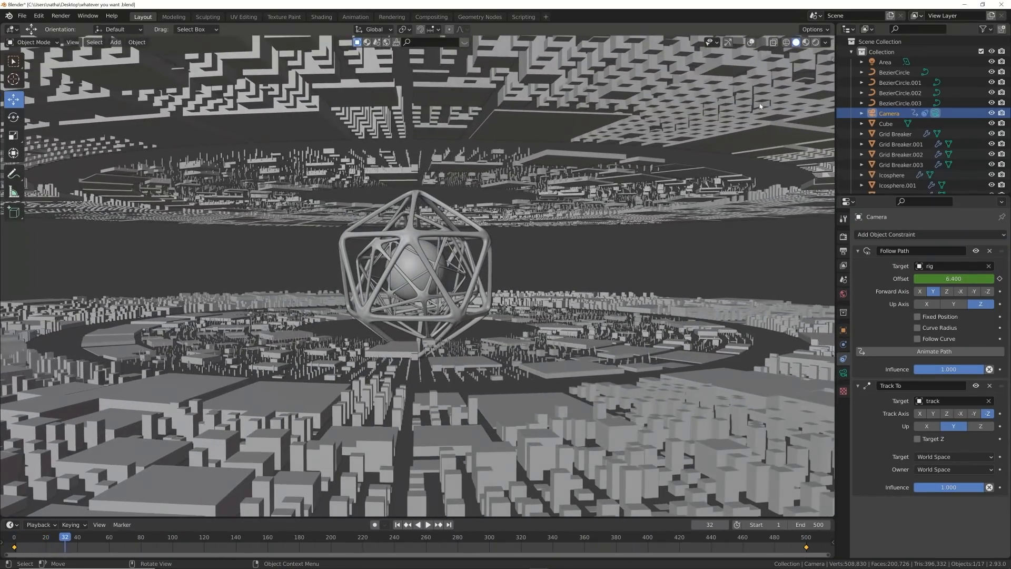
- Get a close view of the ico spheres with gizmos and overlays shown, nothing selected, and the viewport in solid shading
left_click(816, 42)
scroll(445, 346, "up", 5)
left_click(510, 366)
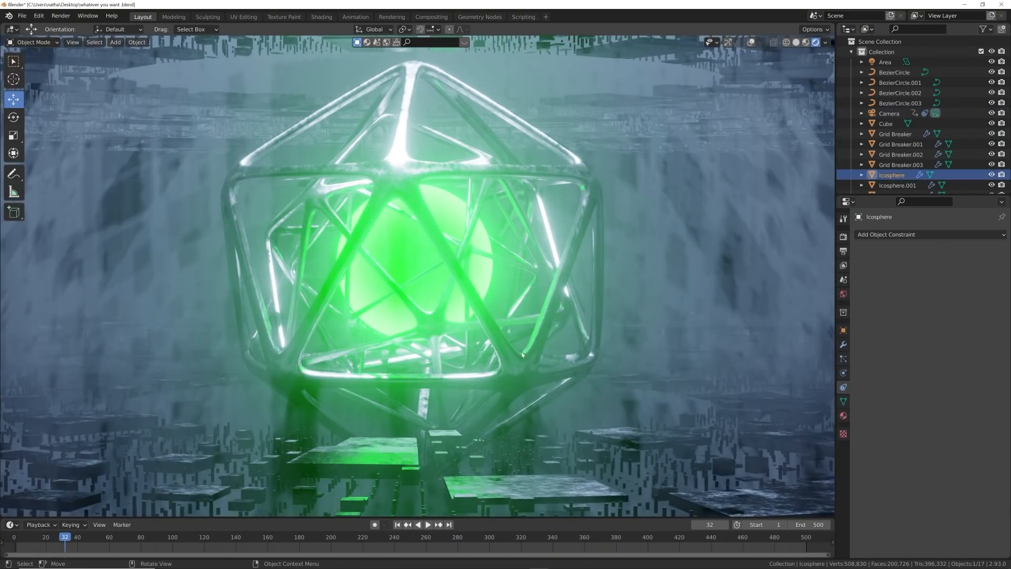
left_click(728, 43)
left_click(752, 42)
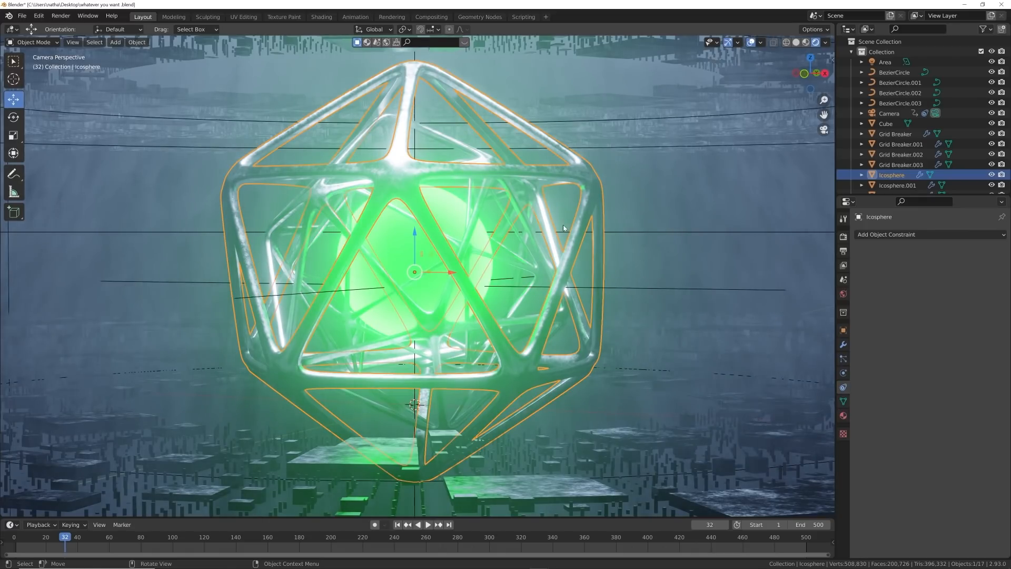
left_click(641, 210)
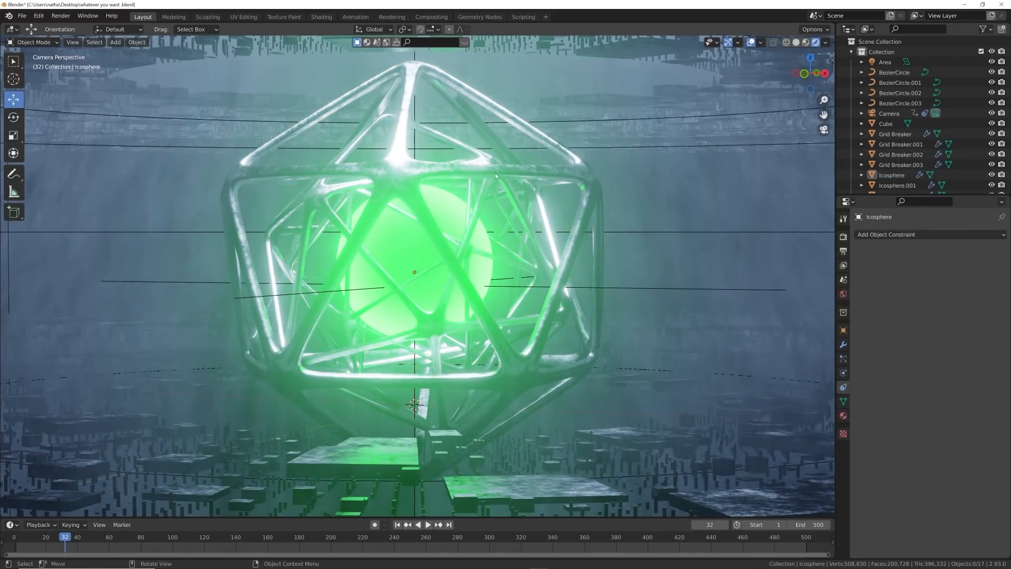
left_click(797, 43)
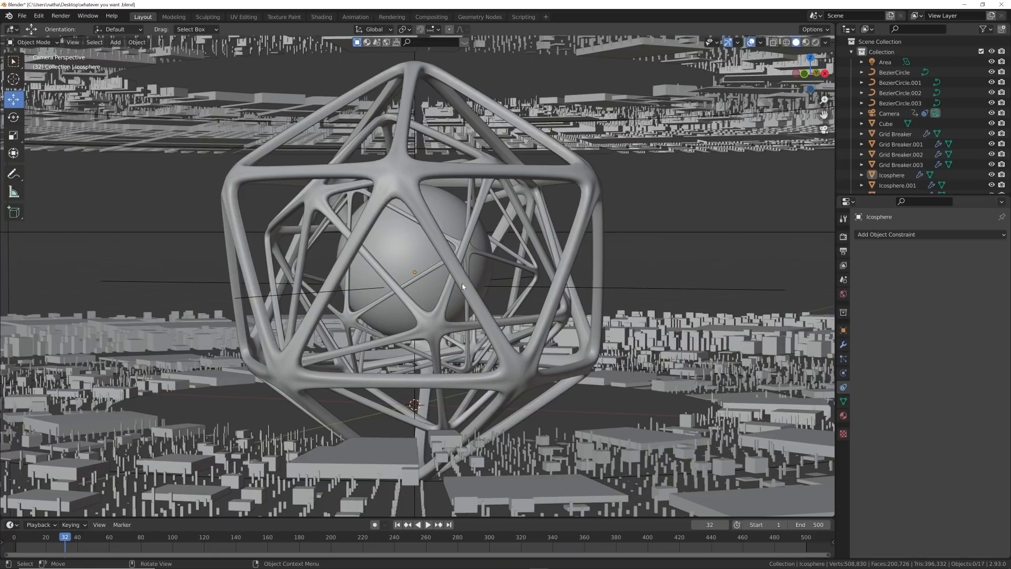
- Apply the rotation of the three wireframe ico spheres, check their object transforms, and deselect them
left_click(533, 253)
left_click(551, 249, "shift")
left_click(569, 254, "shift")
key("ctrl+a")
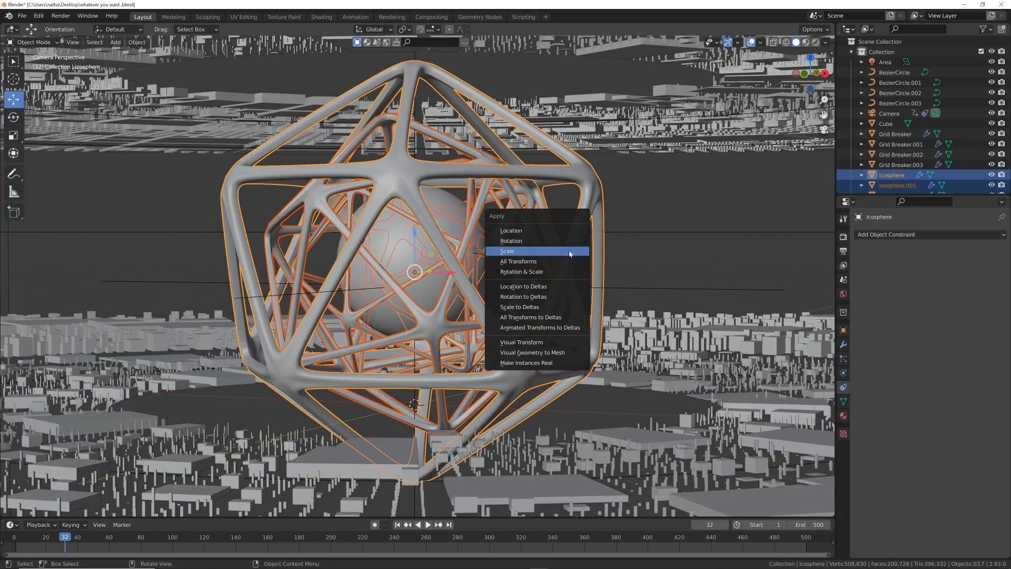
left_click(531, 251)
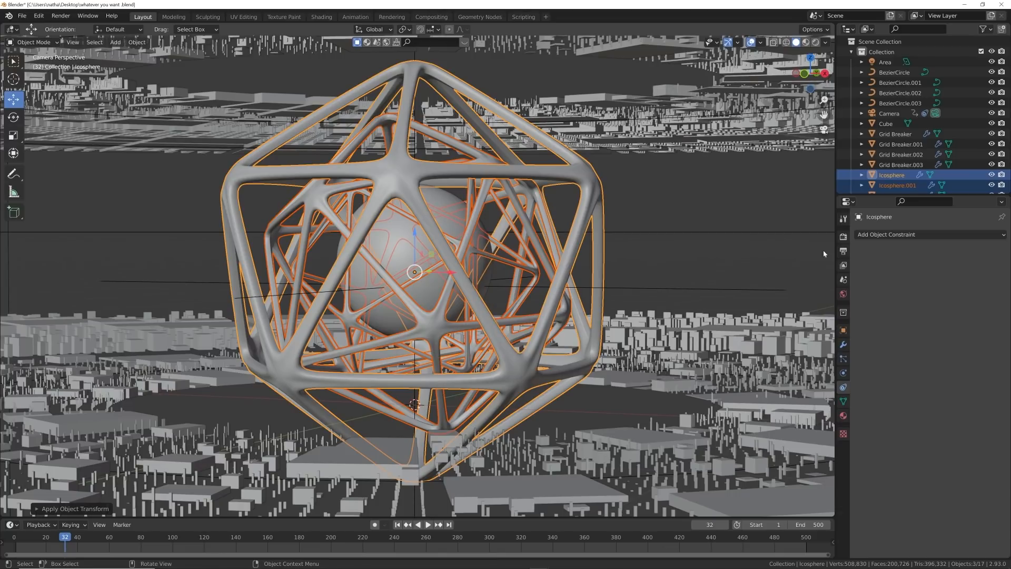
left_click(843, 330)
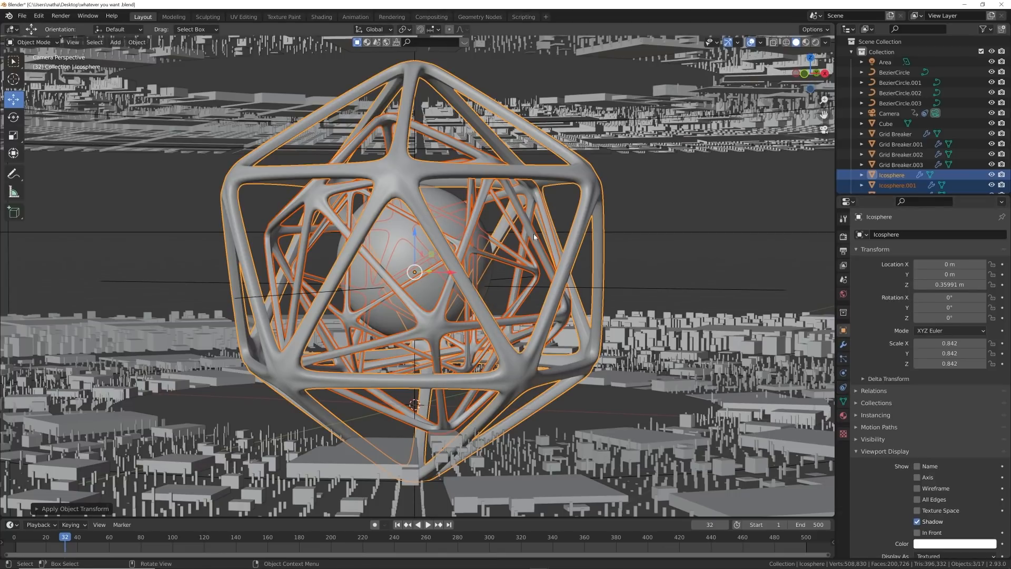
left_click(644, 219)
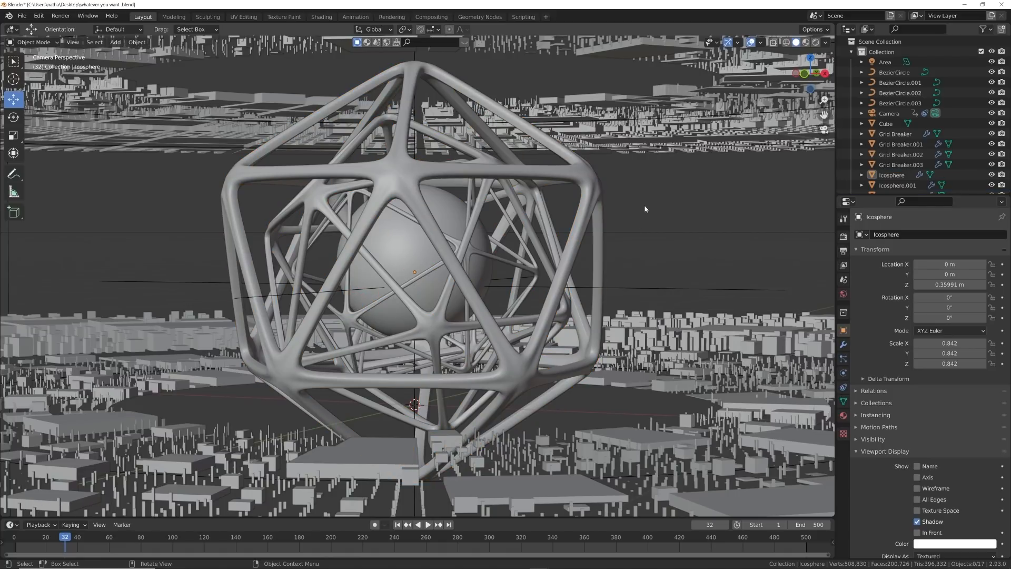
- Enlarge the timeline and keyframe the outermost ico sphere's X and Z rotation at 0° on frame 0
left_click_drag(564, 518, 563, 492)
left_click(398, 500)
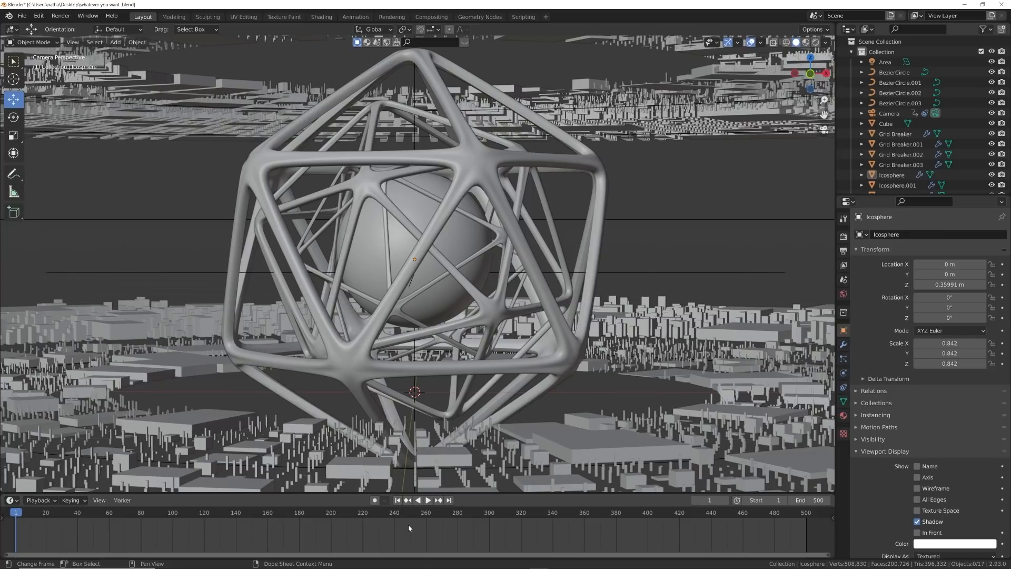
key("Left")
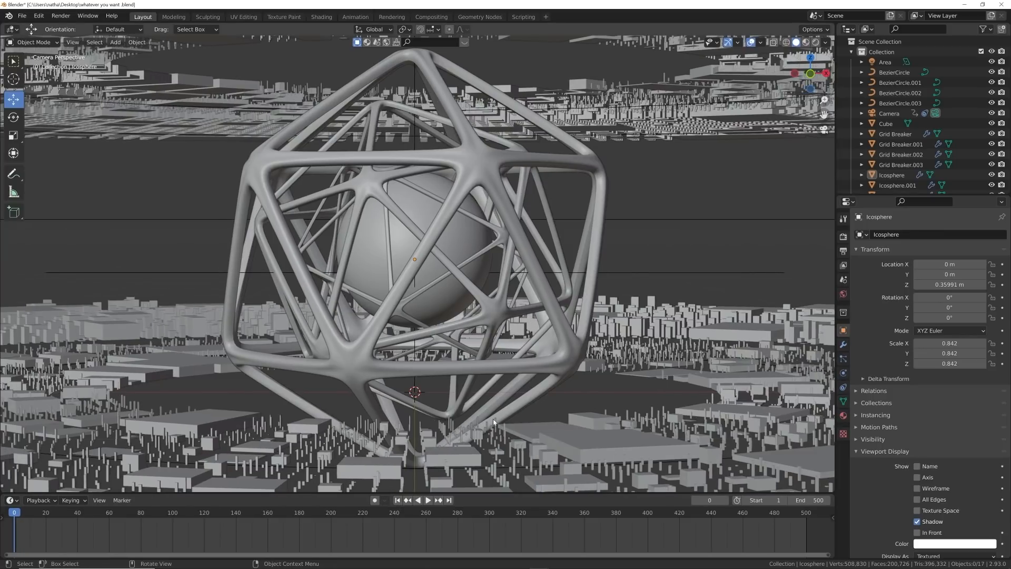
left_click(559, 340)
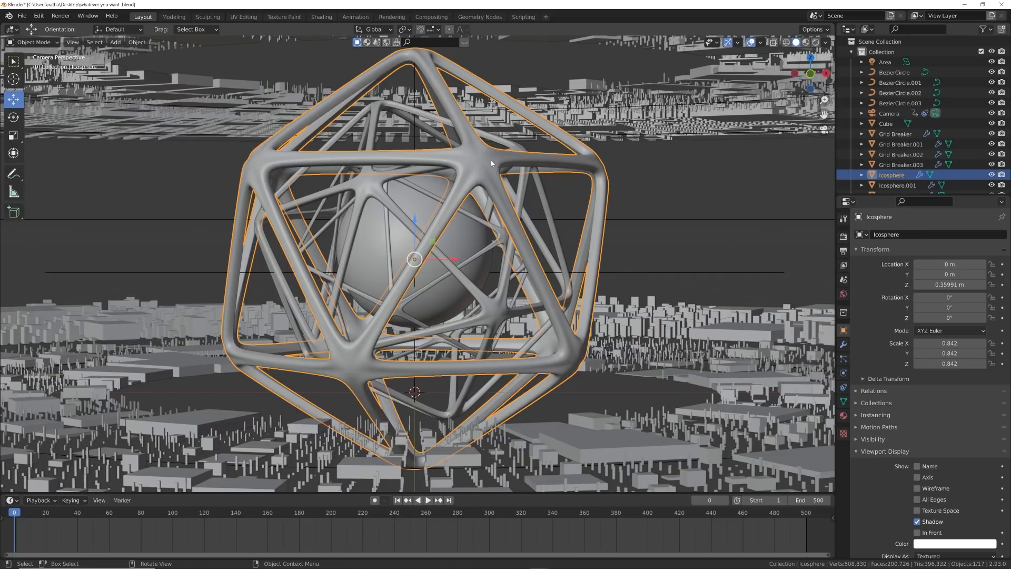
left_click(1002, 318)
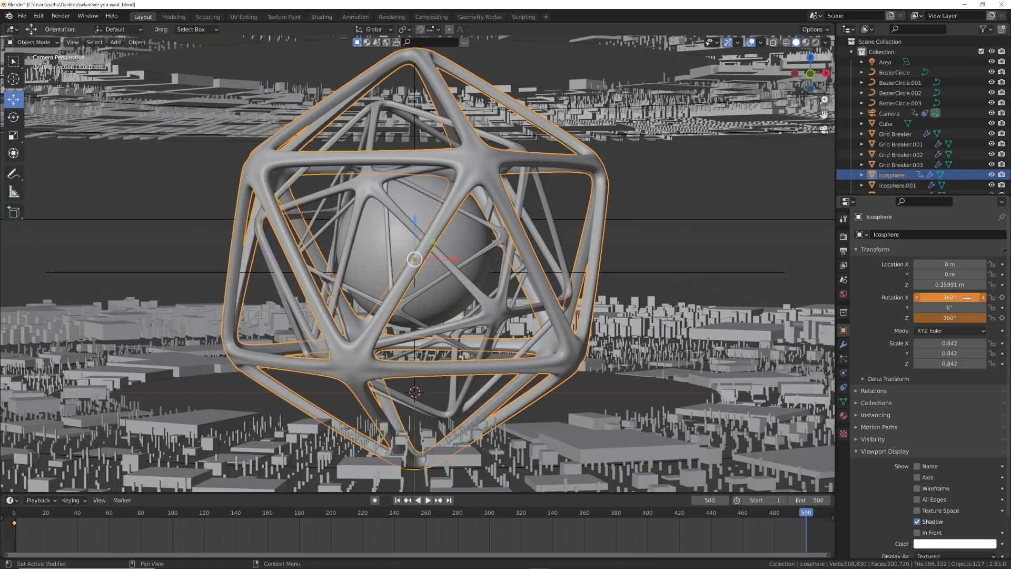
- Keyframe the outermost ico sphere's X and Z rotation at 360° on frame 500 and play back the spin
left_click(1003, 298)
left_click(1003, 317)
key("space")
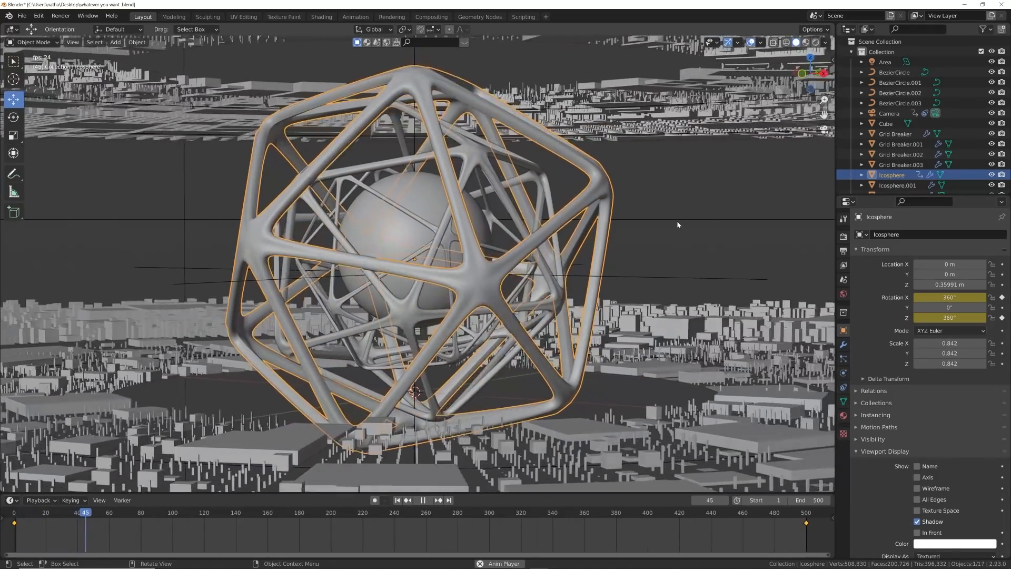
key("space")
- Keyframe the middle wireframe ico sphere's Y and Z rotation from 0° at frame 0 to 720° on Y and 1080° on Z at frame 500
left_click(398, 501)
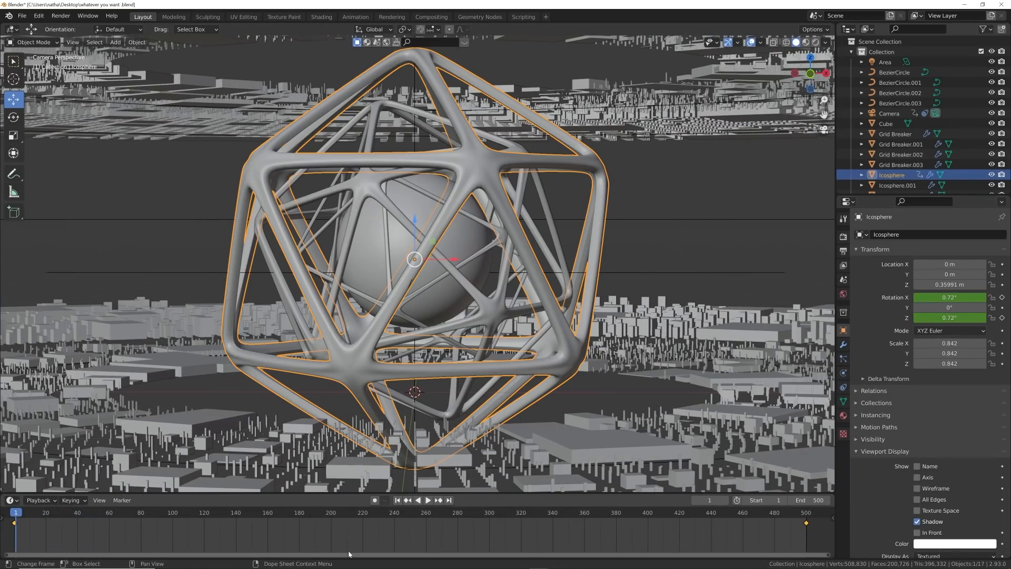
key("Left")
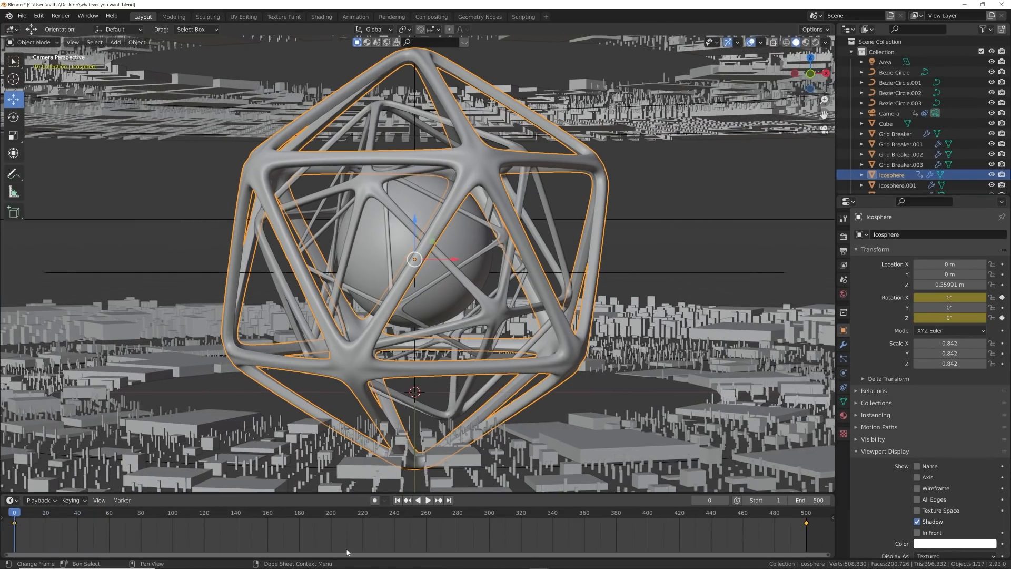
left_click(509, 313)
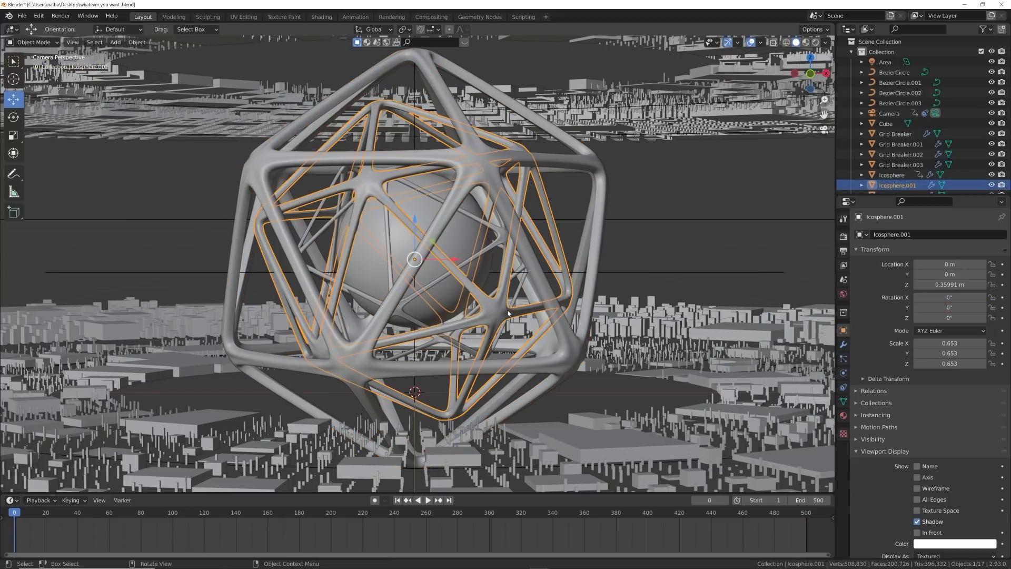
left_click(1003, 308)
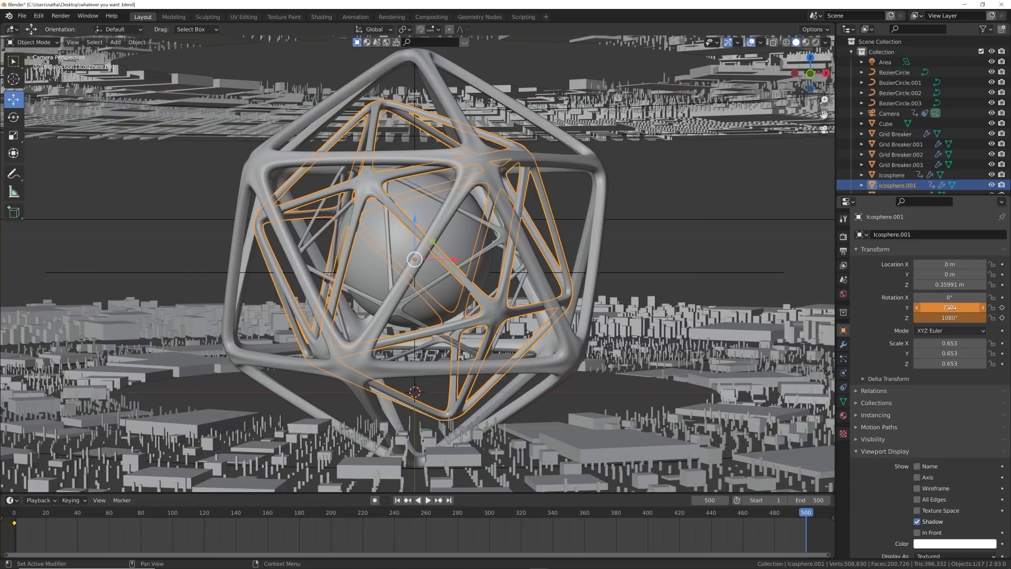
left_click(1002, 307)
left_click(1002, 318)
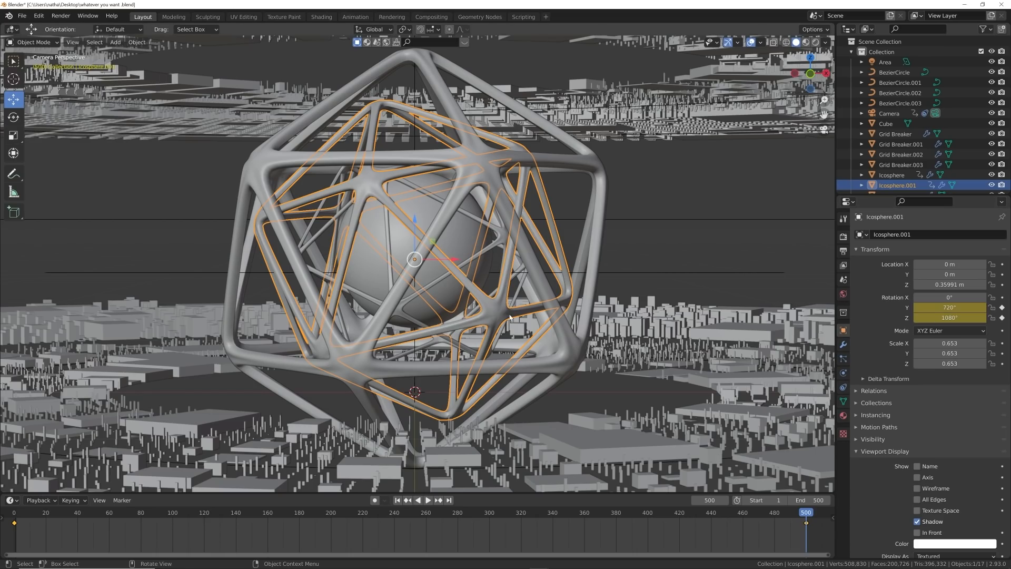
- Play back the rotation of the nested ico spheres with nothing selected, and return to the first frame
key("space")
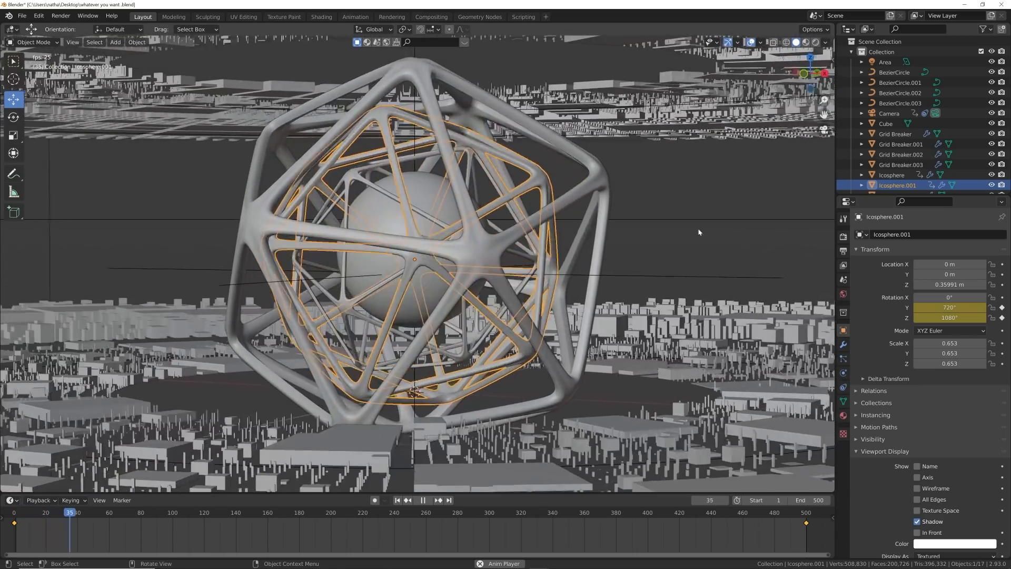
left_click(699, 232)
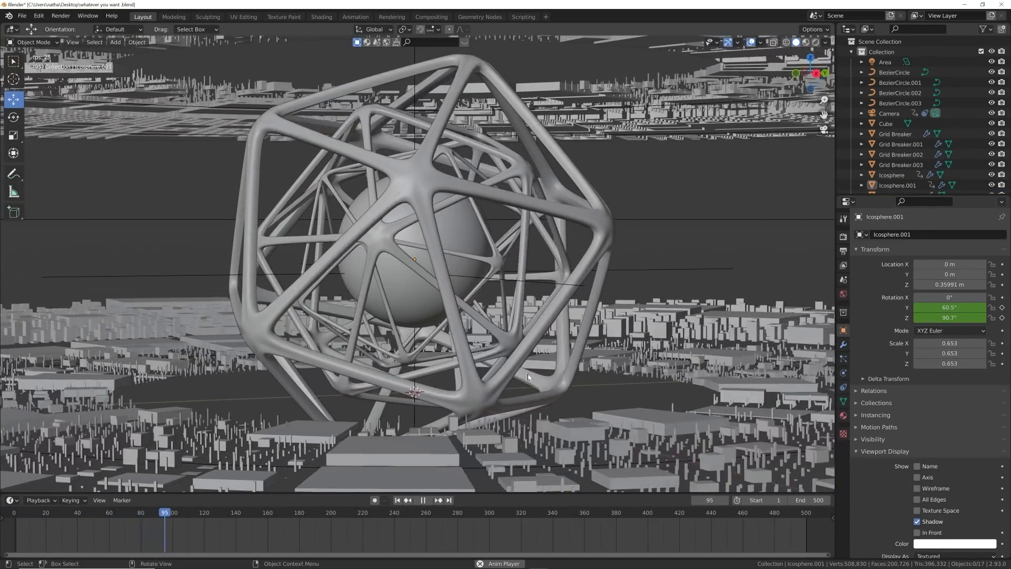
key("space")
left_click(398, 501)
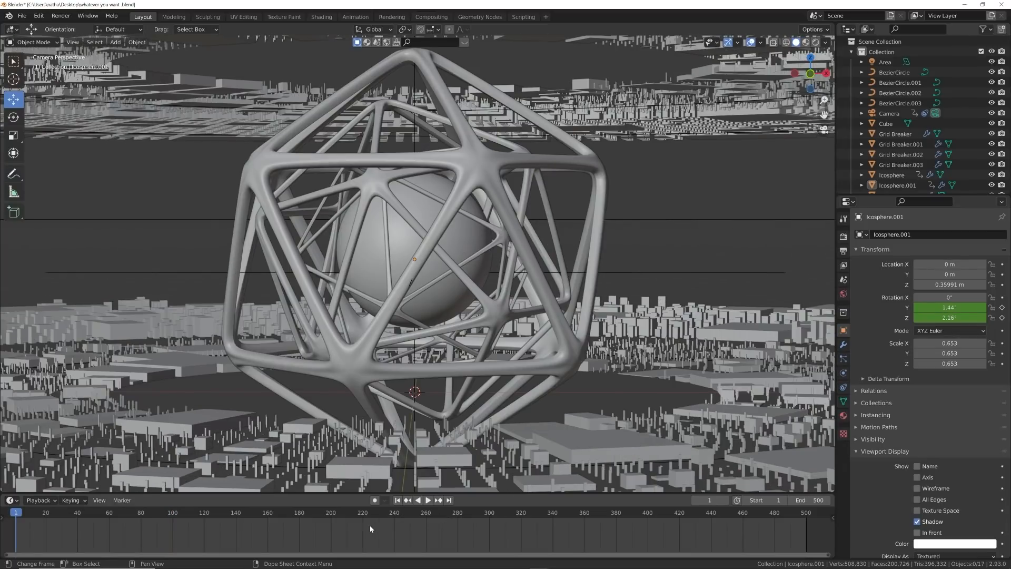
- Keyframe the innermost wireframe ico sphere's X and Y rotation from 0° at frame 0 to 1800° on X and -1800° on Y at frame 500
left_click(507, 274)
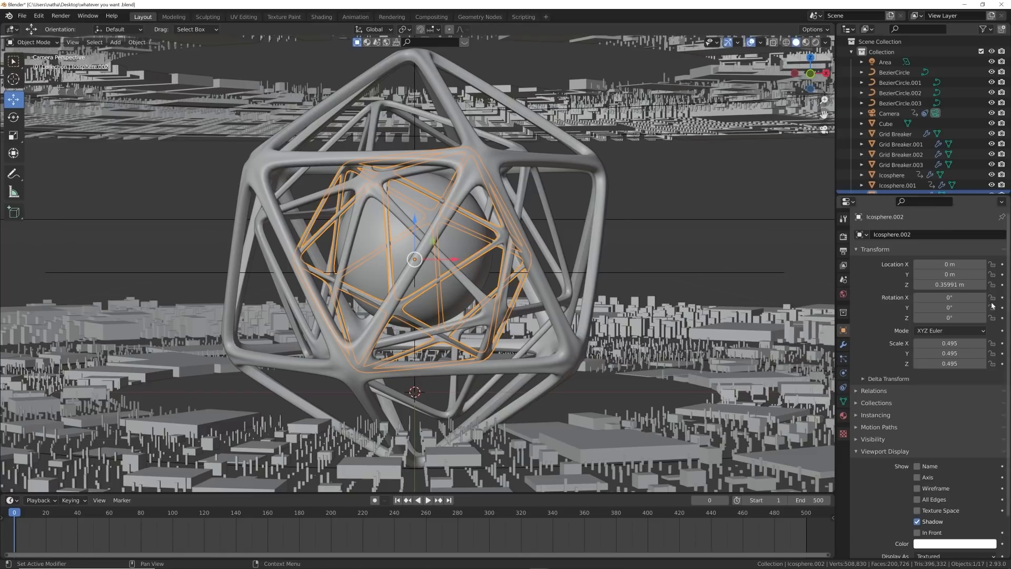
key("i")
key("i")
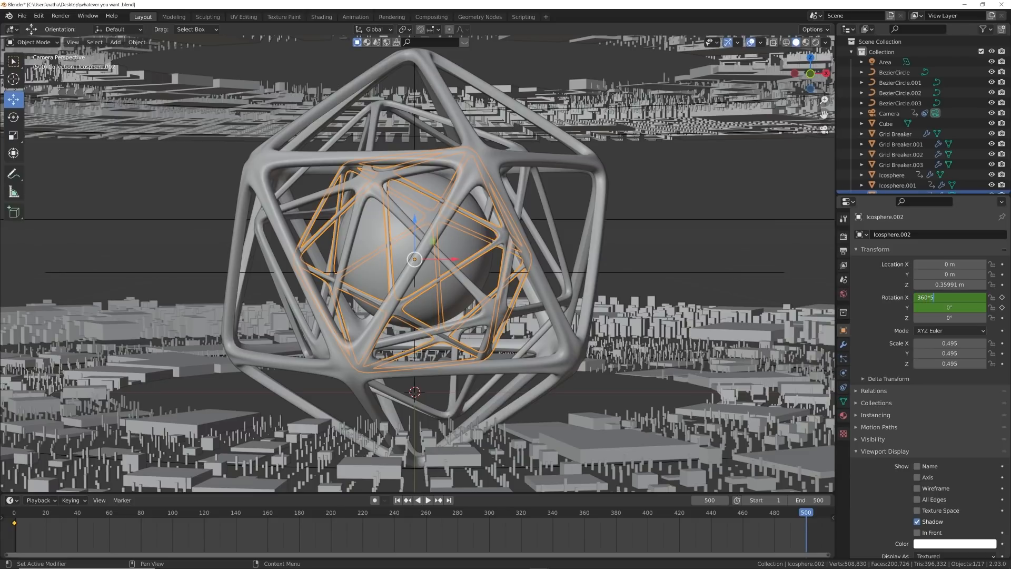
left_click(948, 307)
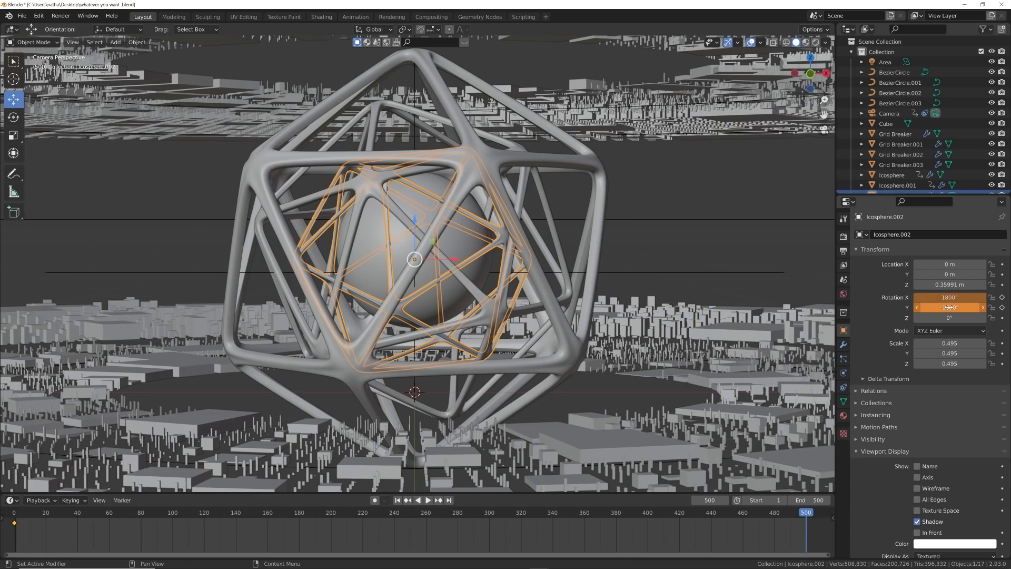
key("i")
- Play back the animation with everything deselected and switch the viewport to rendered shading
key("space")
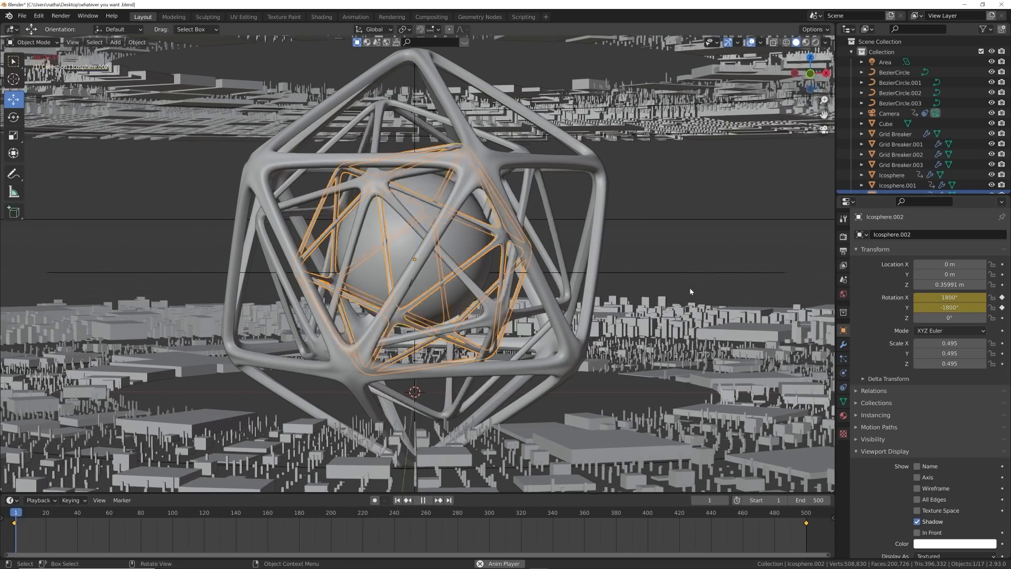
left_click(735, 227)
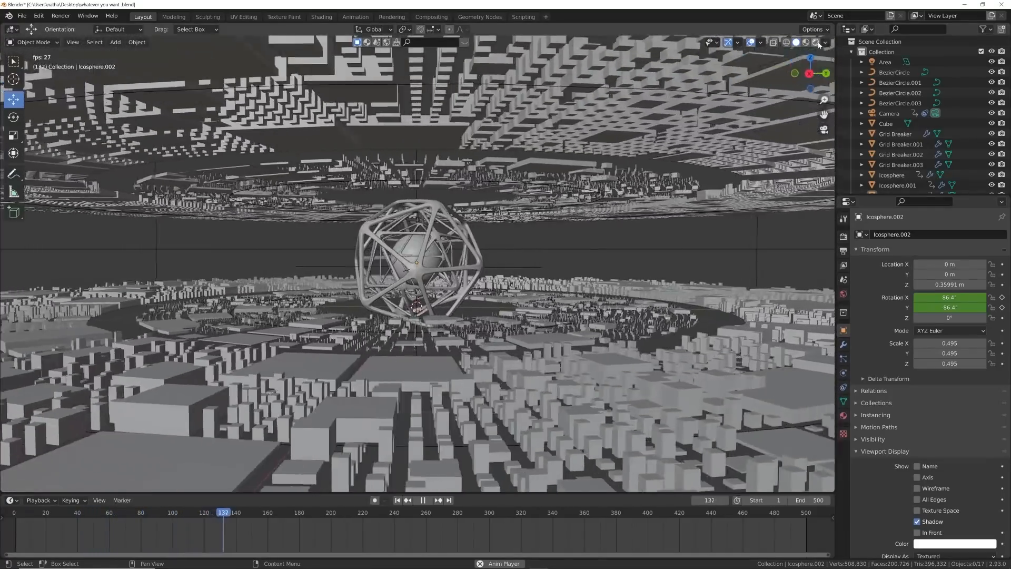
left_click(816, 42)
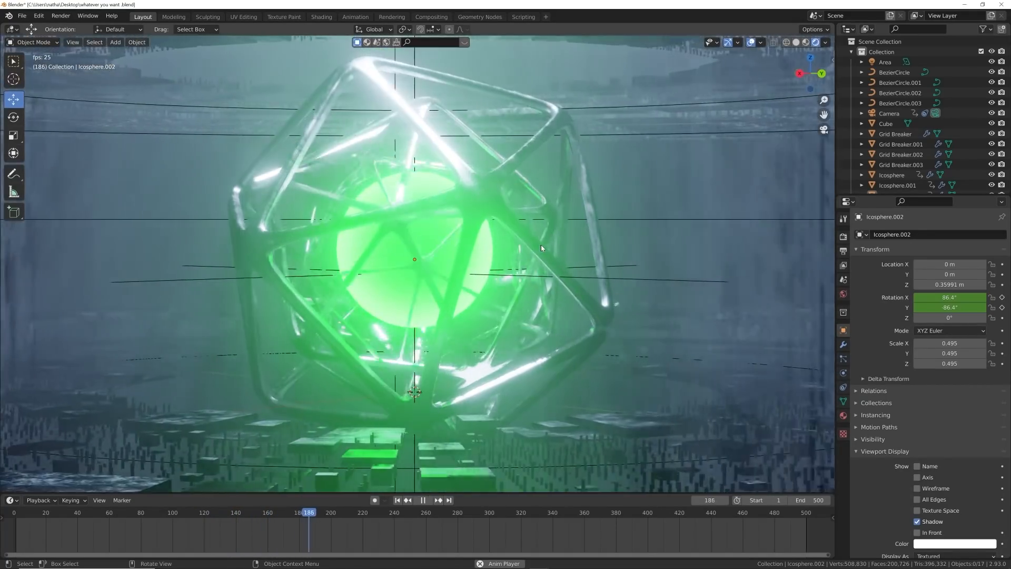
key("space")
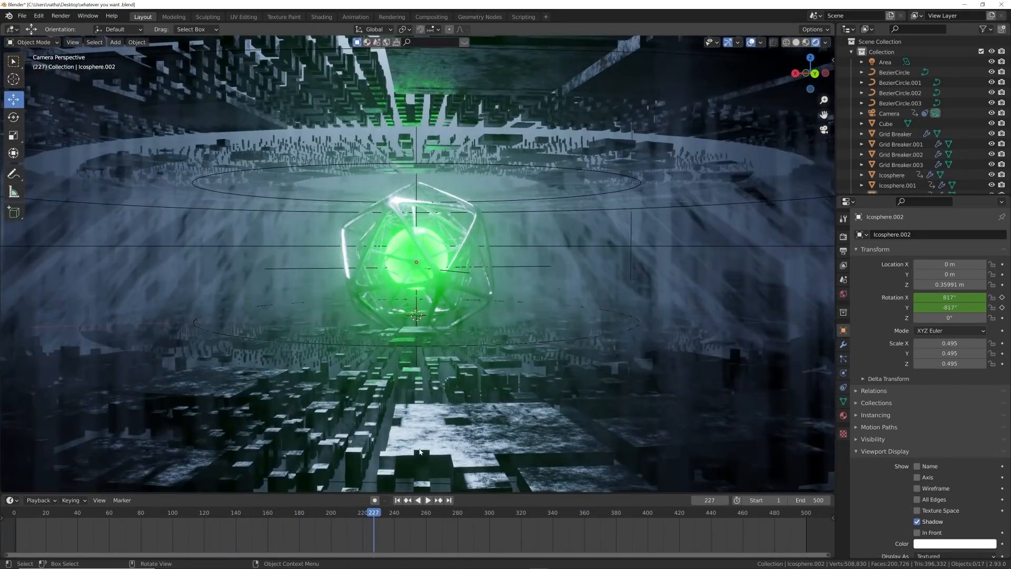
- Return to the first frame and save the Blender file
key("shift+Left")
left_click(23, 17)
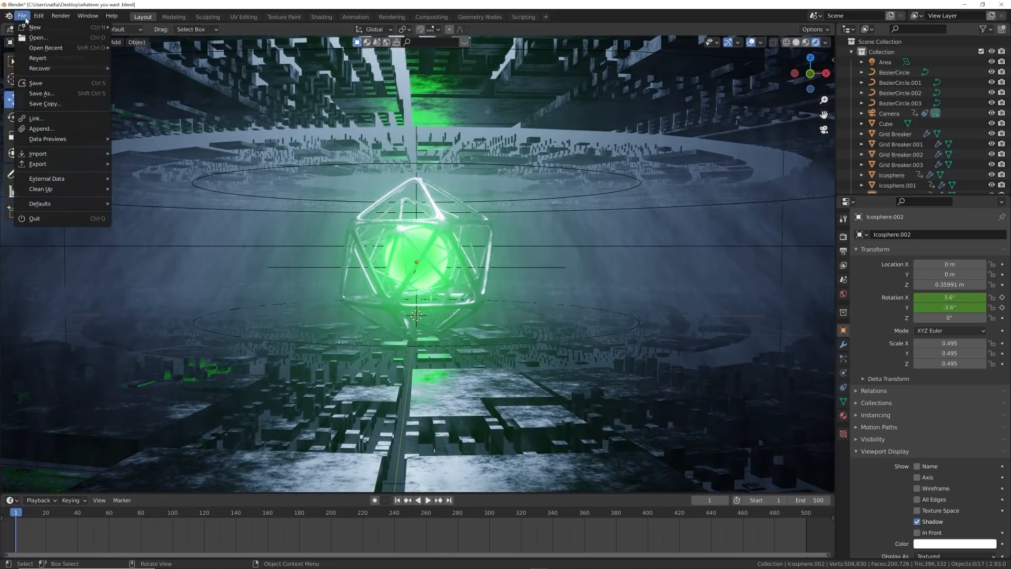
left_click(36, 82)
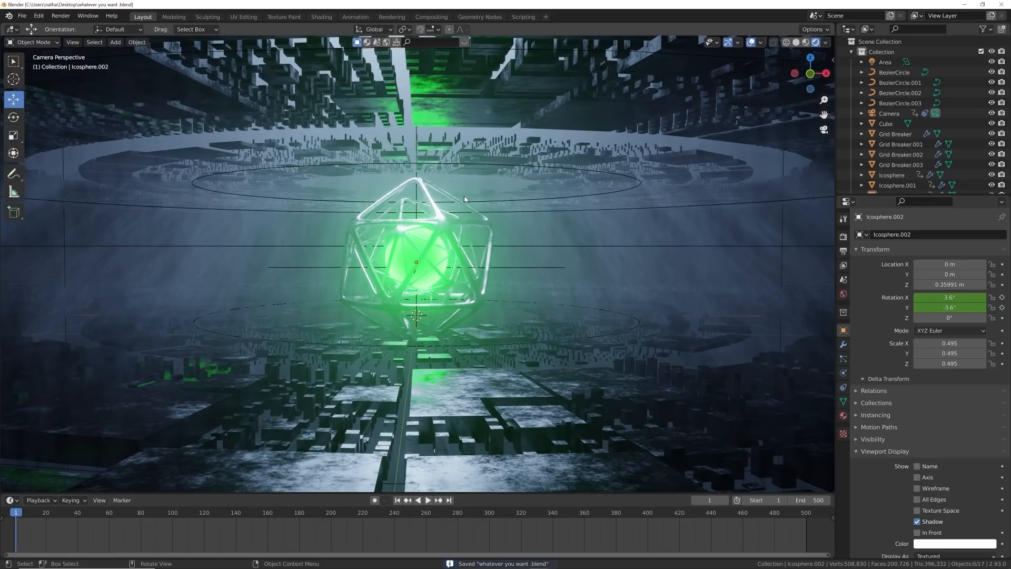
- Check the default keyframe interpolation in the animation preferences and close the preferences
left_click(37, 16)
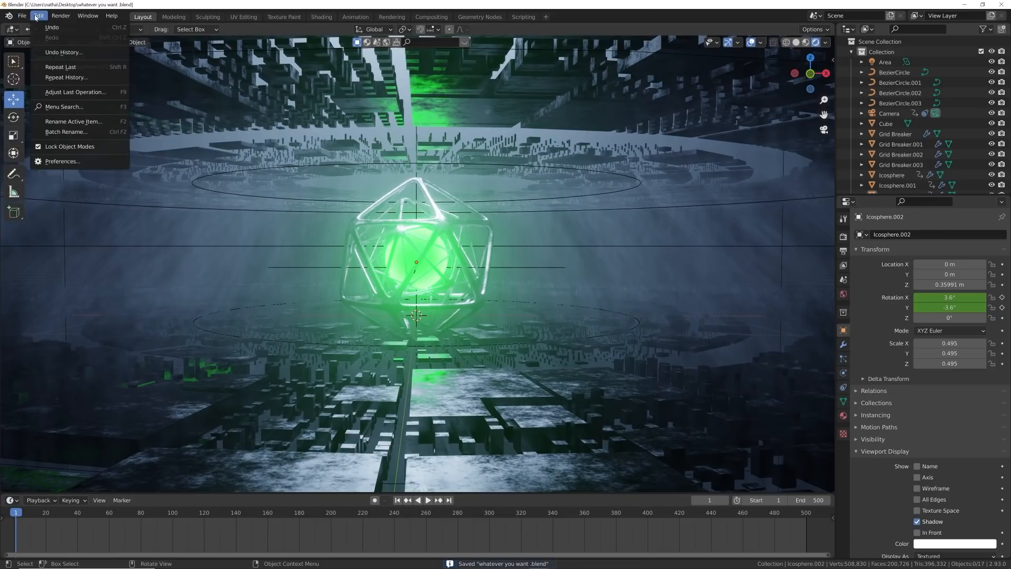
left_click(79, 161)
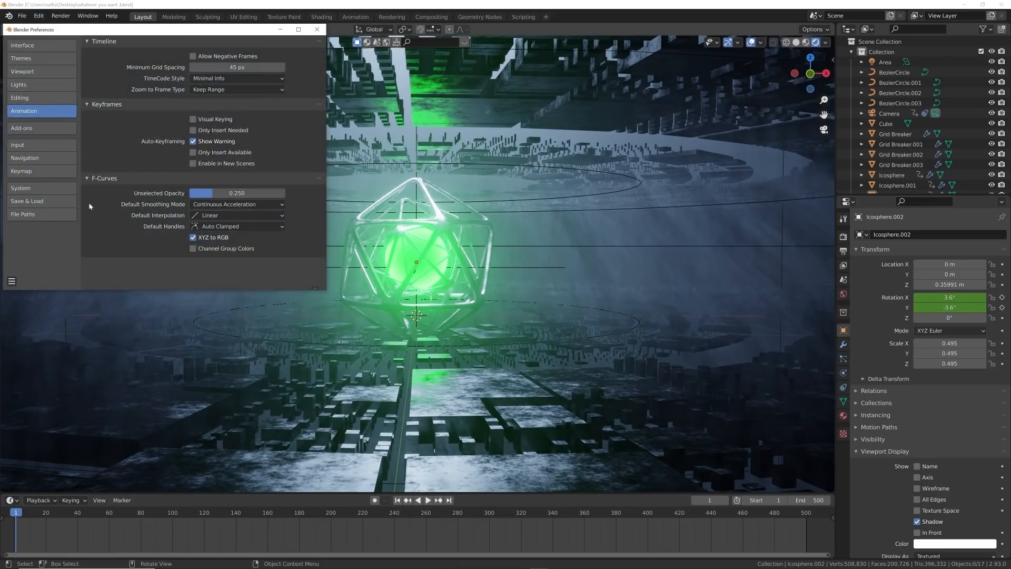
left_click(209, 216)
left_click(149, 159)
left_click(318, 31)
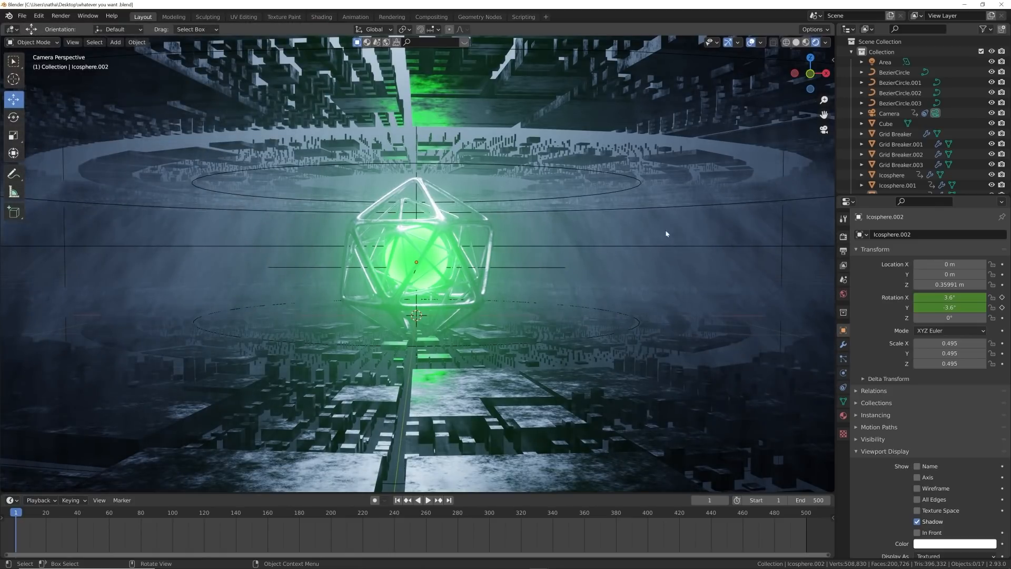
- Select the camera, hide the viewport overlays, and set the camera's focal length to 66 mm
left_click(889, 113)
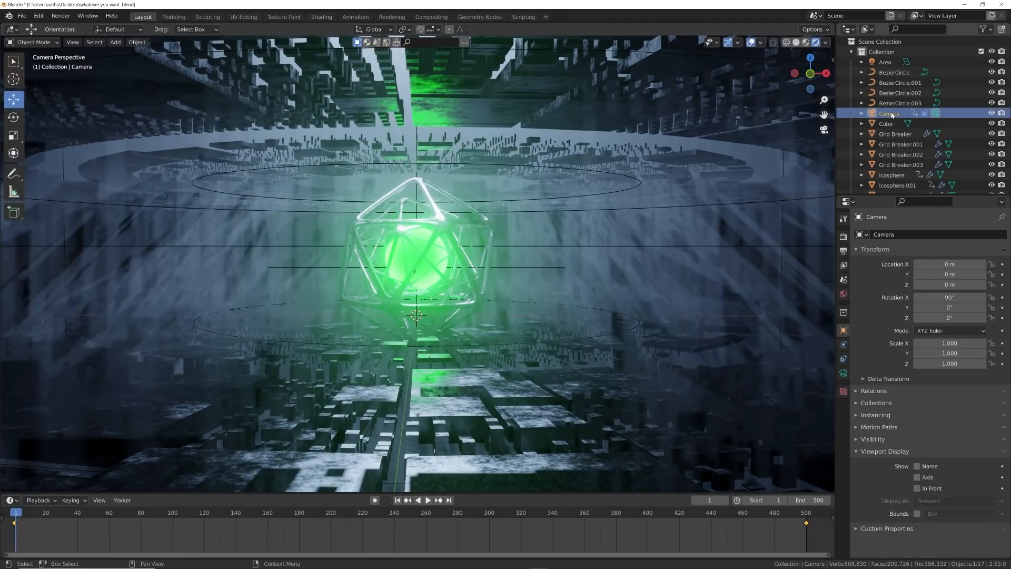
left_click(750, 42)
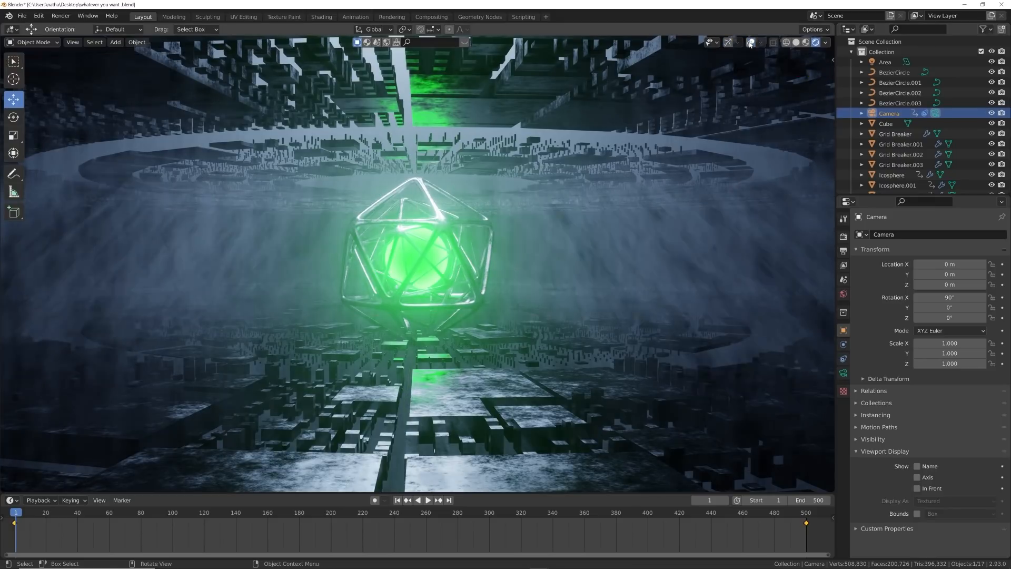
left_click(843, 373)
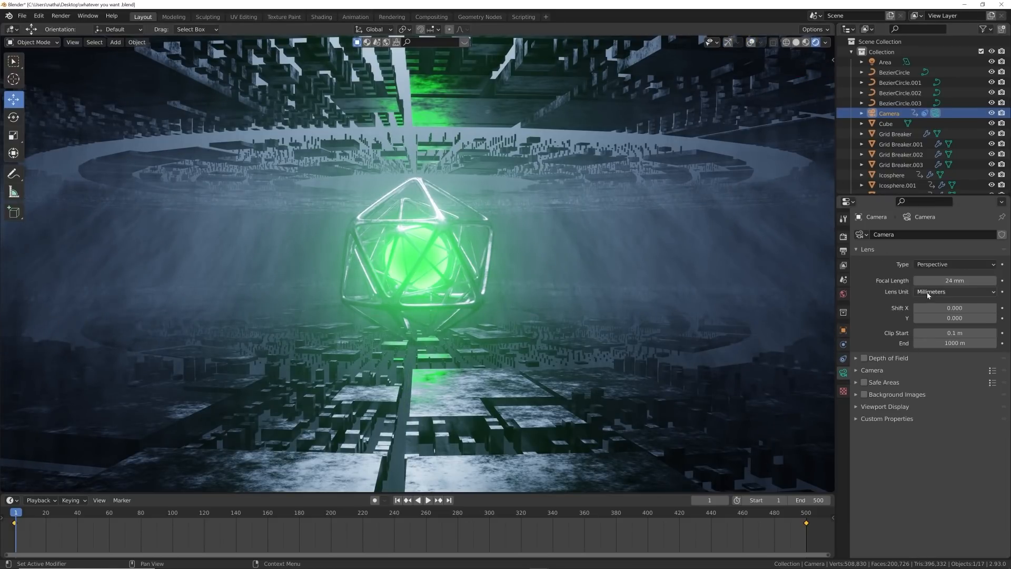
left_click_drag(954, 280, 986, 281)
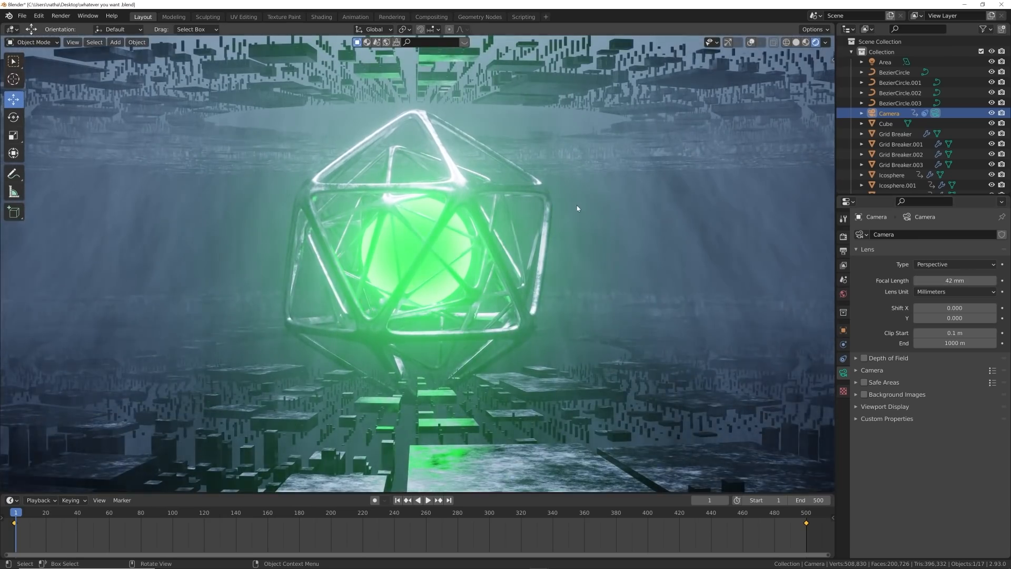
scroll(576, 208, "down", 3)
scroll(576, 208, "up", 1)
left_click_drag(942, 280, 981, 280)
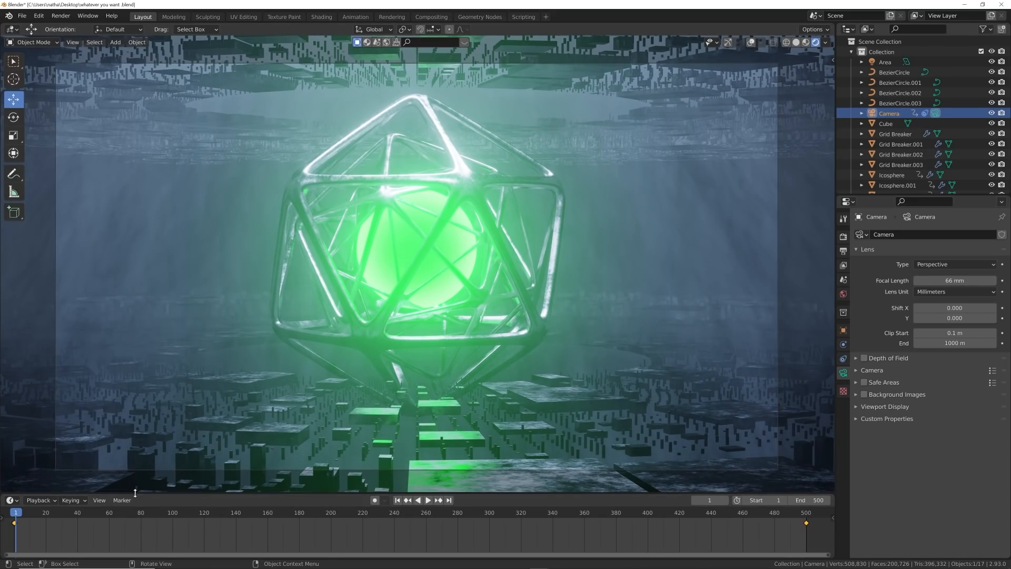
- Play the animation up to frame 53 and keyframe the camera's 66 mm focal length there
key("space")
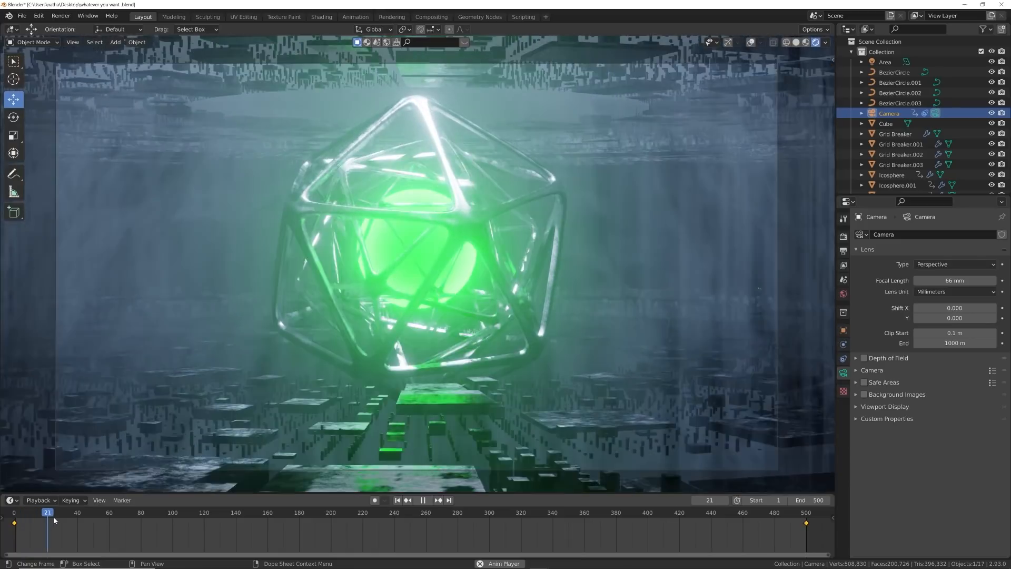
key("space")
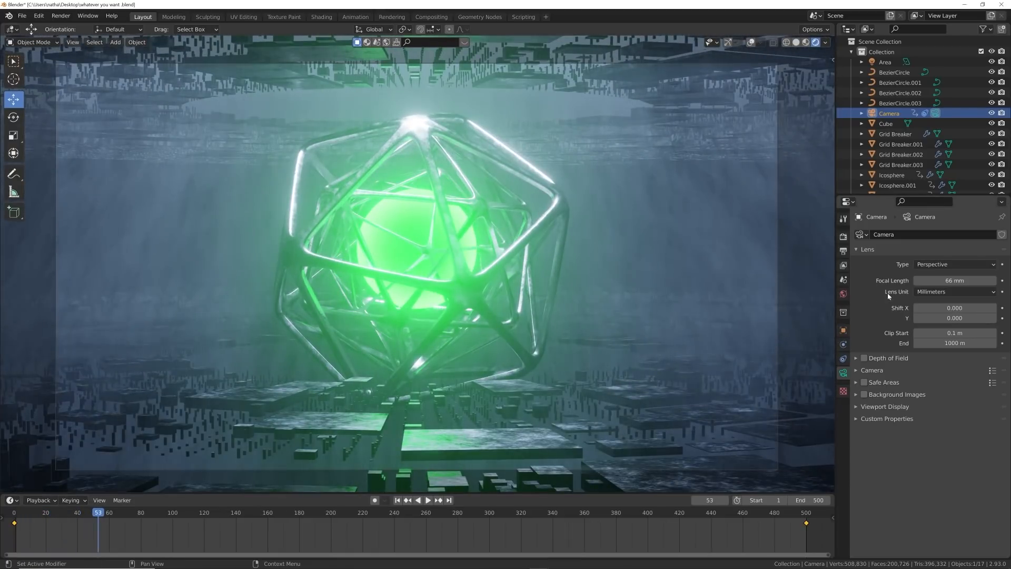
left_click(1002, 280)
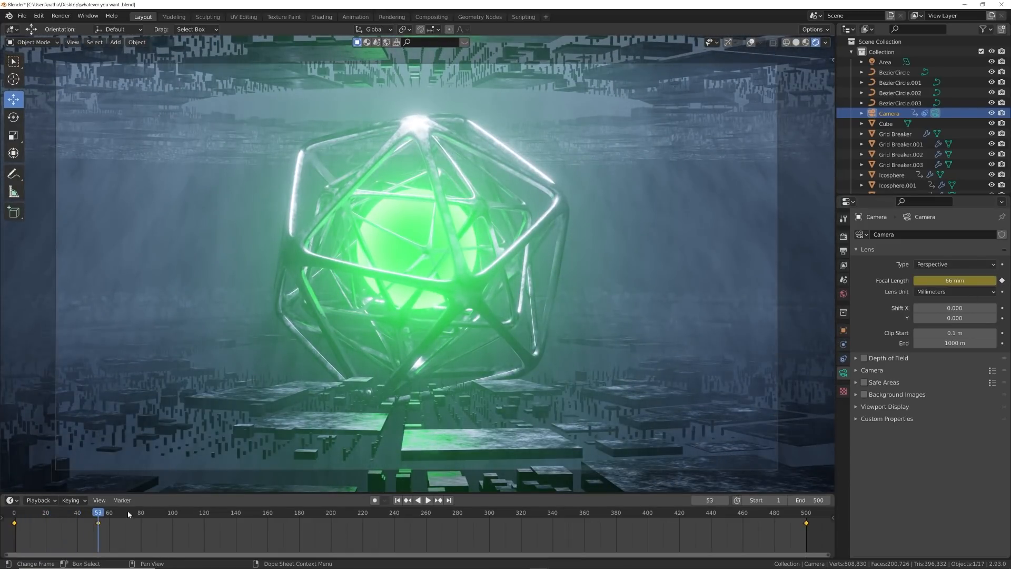
- Keyframe the camera's focal length at 15.1 mm on frame 163
left_click_drag(107, 516, 273, 516)
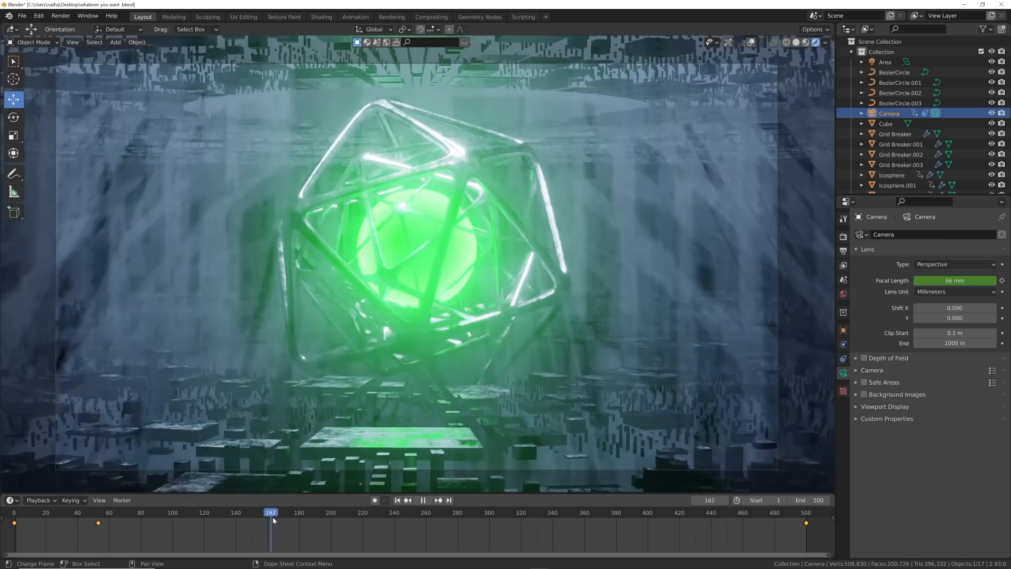
left_click(936, 281)
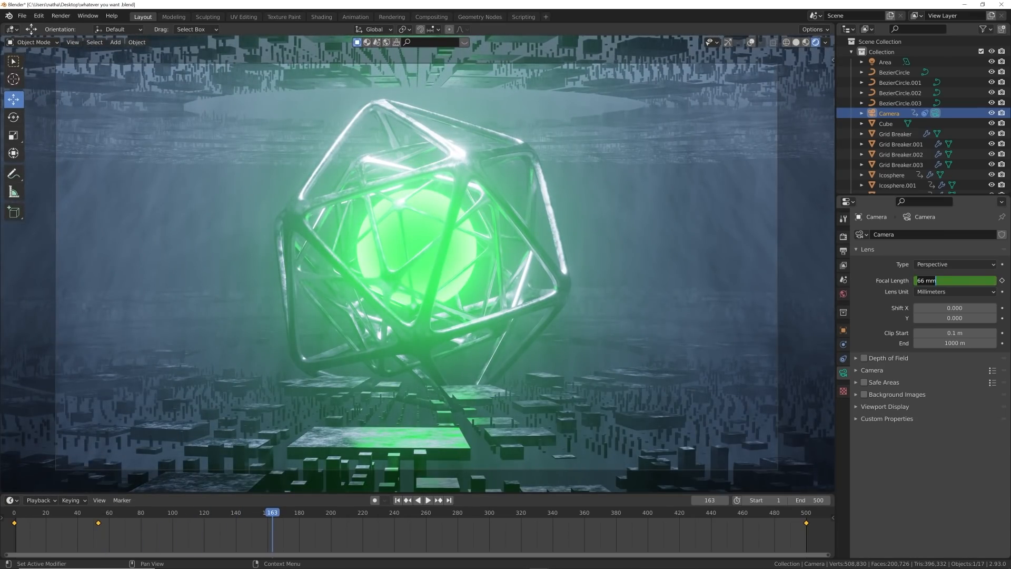
key("Return")
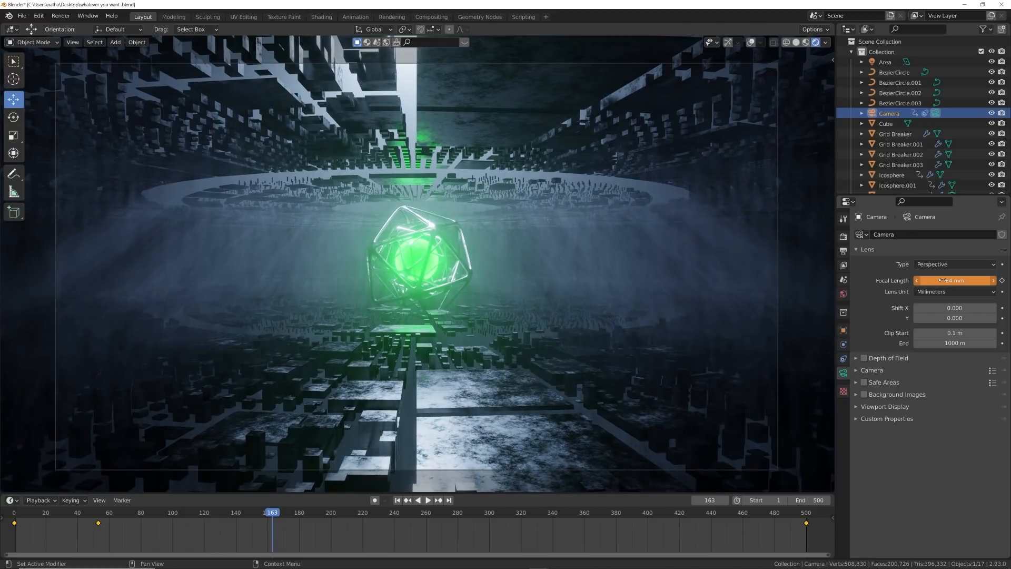
left_click_drag(947, 280, 903, 280)
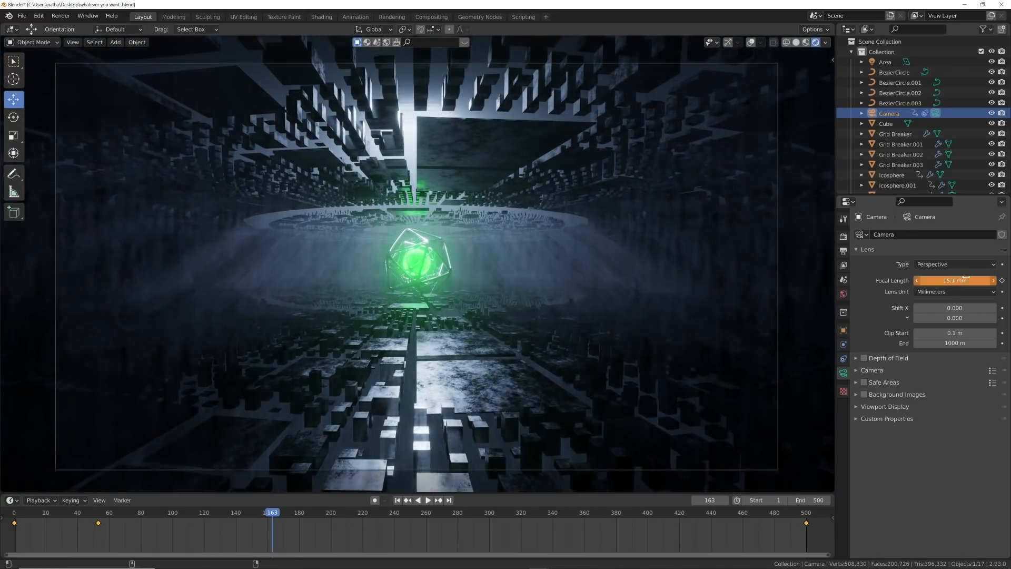
left_click(1001, 281)
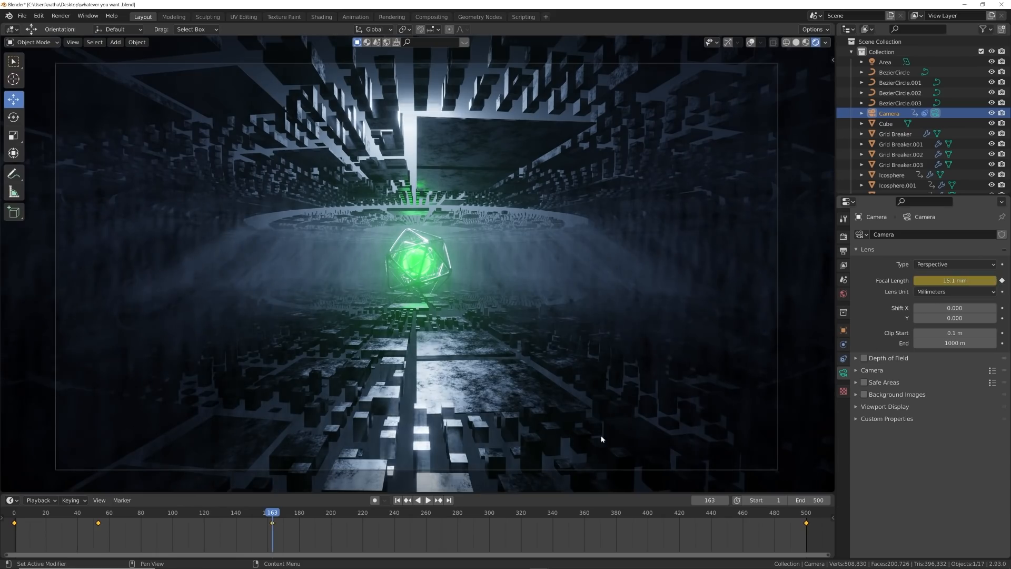
- Play back the camera's zoom-out from the first frame to beyond the frame 163 keyframe
left_click(397, 500)
key("space")
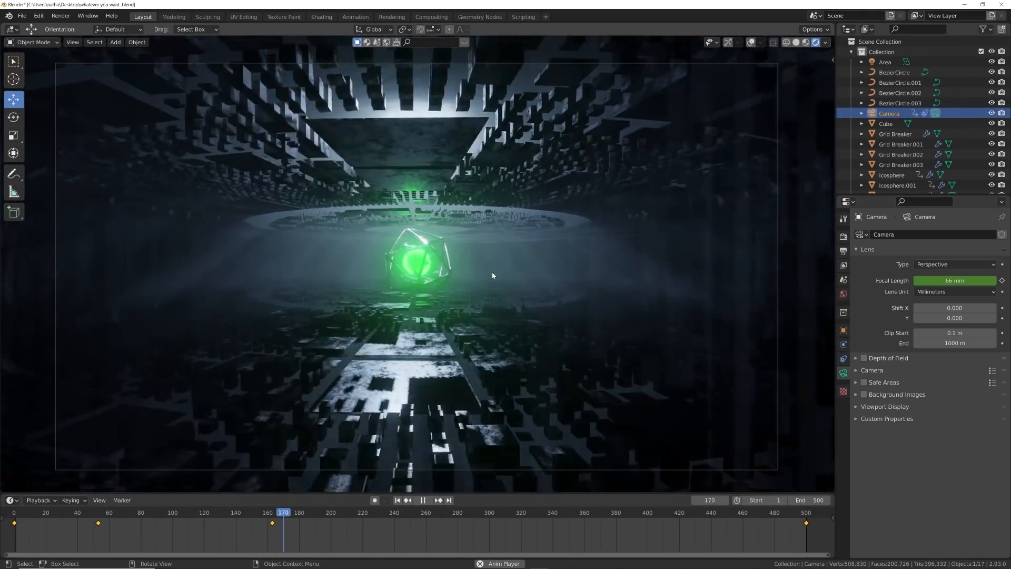
key("space")
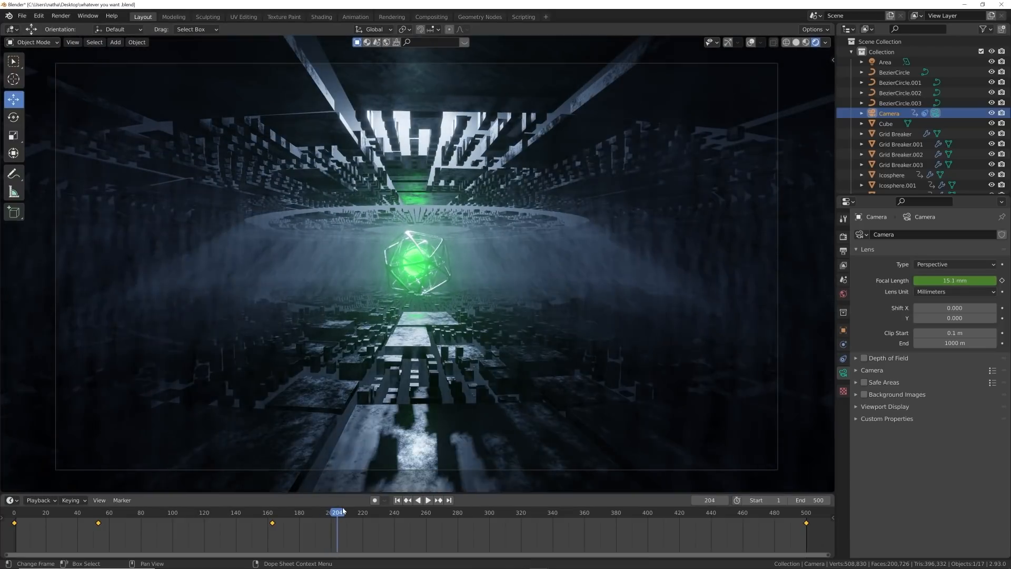
- Keyframe the camera's focal length at 44.1 mm on frame 230
left_click_drag(347, 518, 379, 517)
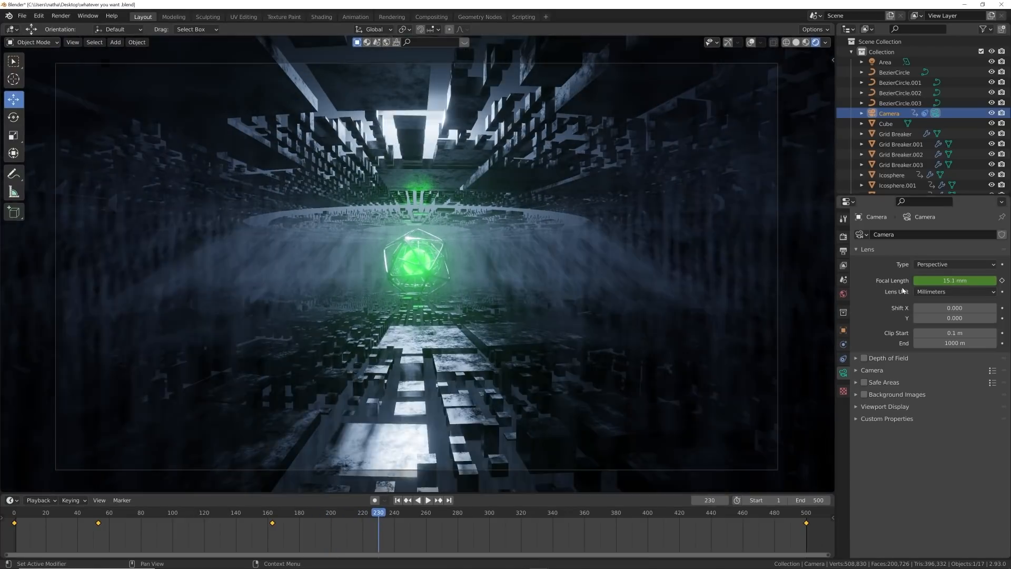
left_click_drag(959, 282, 977, 282)
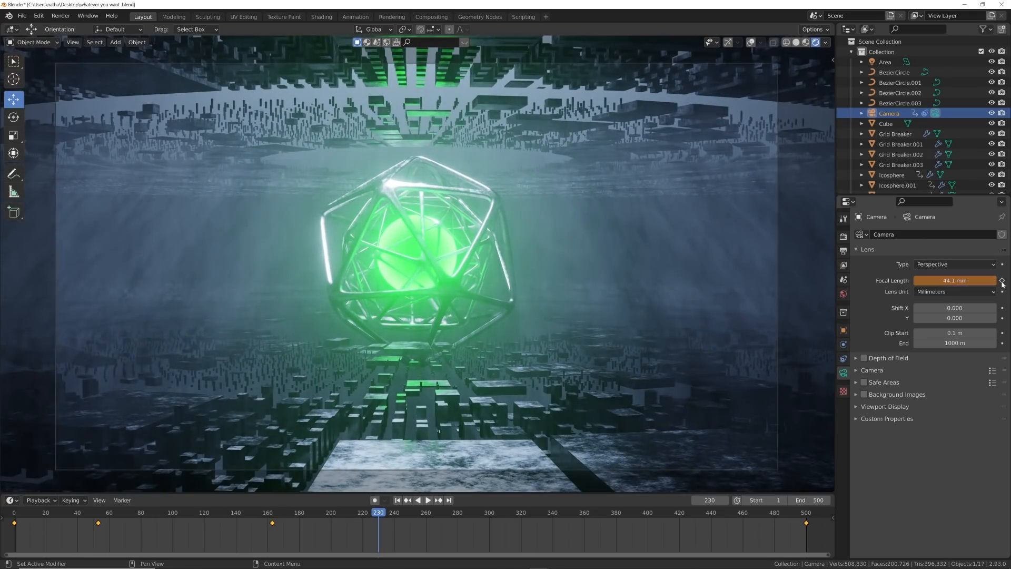
left_click(1003, 281)
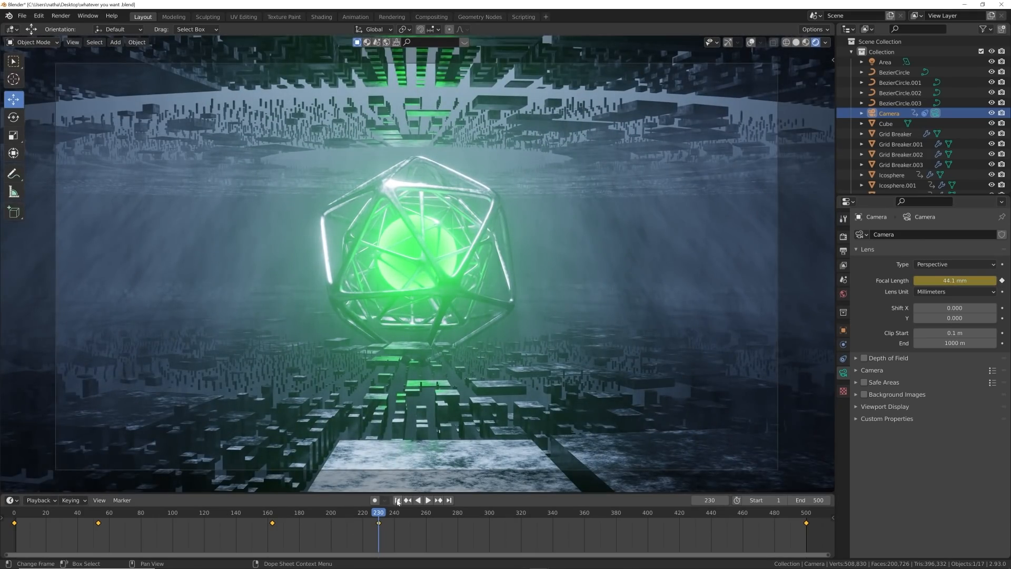
- Play back the zoom from an earlier frame, stop at frame 307, and keyframe the camera's 44.1 mm focal length there
left_click_drag(340, 516, 96, 530)
key("space")
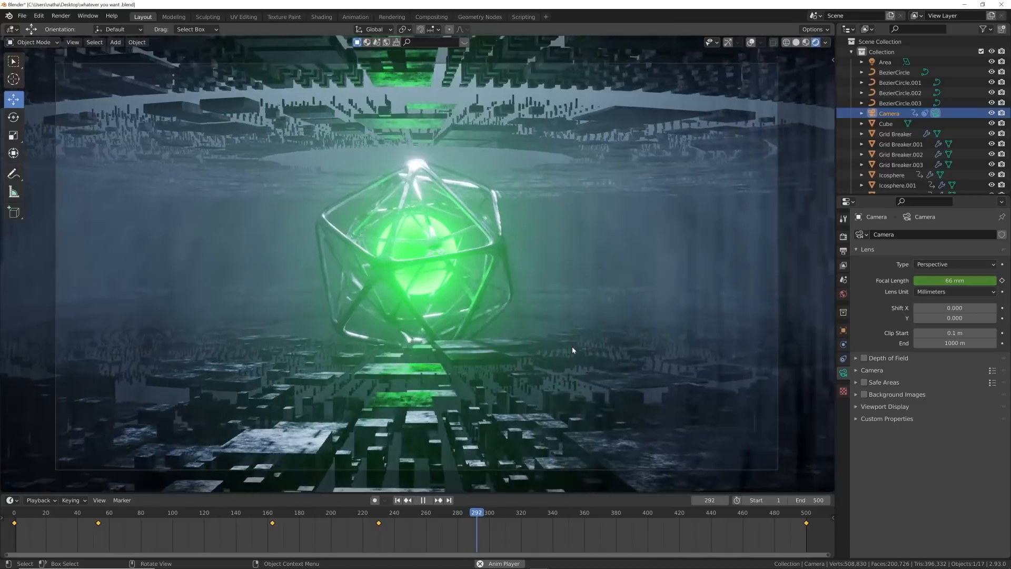
key("space")
left_click(1002, 281)
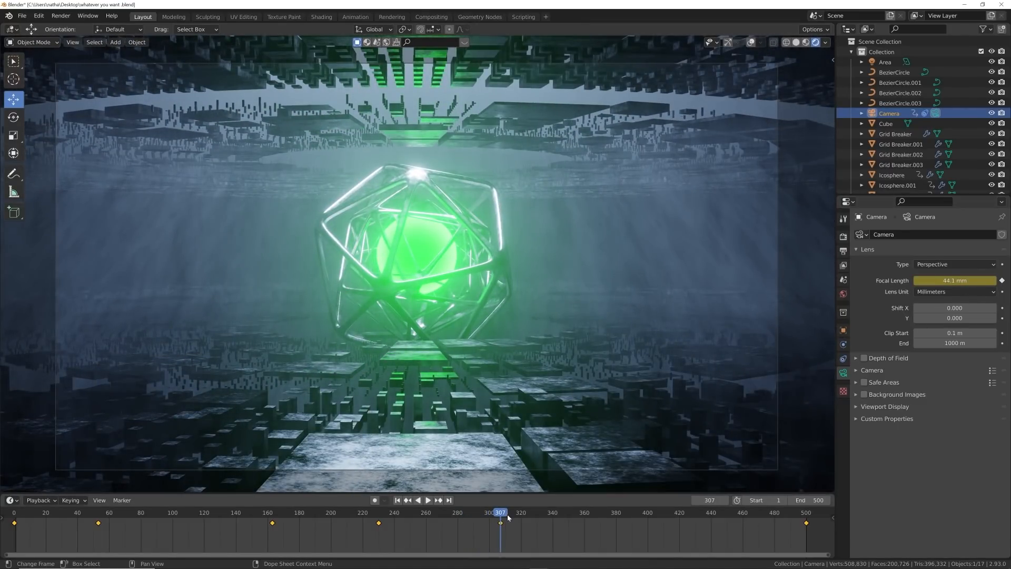
- Move the frame 307 focal length keyframe to about frame 279, and keyframe the camera's focal length at 22.1 mm on frame 341
left_click_drag(504, 522, 457, 524)
key("space")
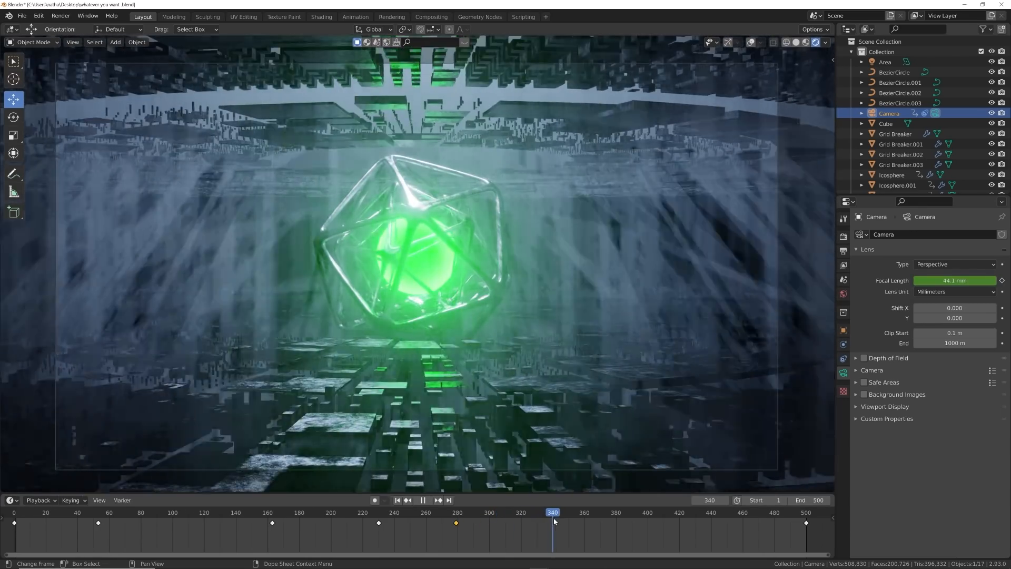
left_click_drag(555, 519, 555, 518)
left_click_drag(955, 281, 927, 281)
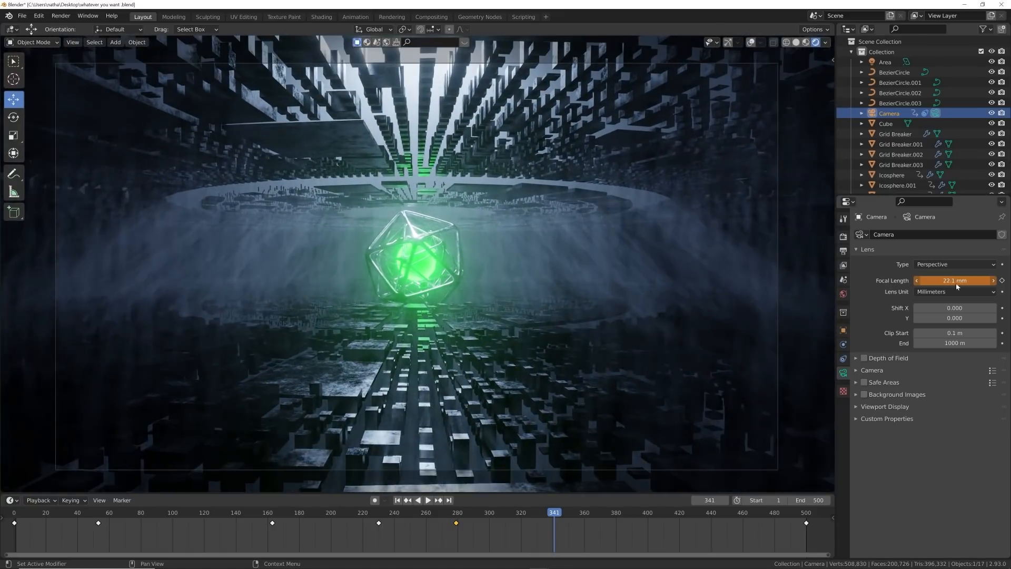
left_click(1003, 281)
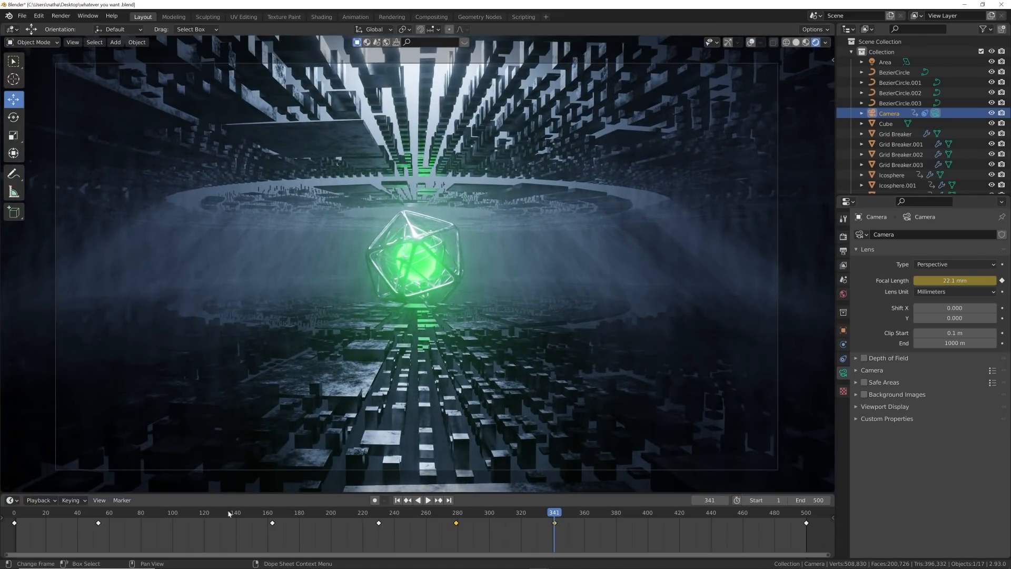
- Keyframe the camera's focal length at 66 mm on frame 478 and play back the full zoom animation
left_click(89, 514)
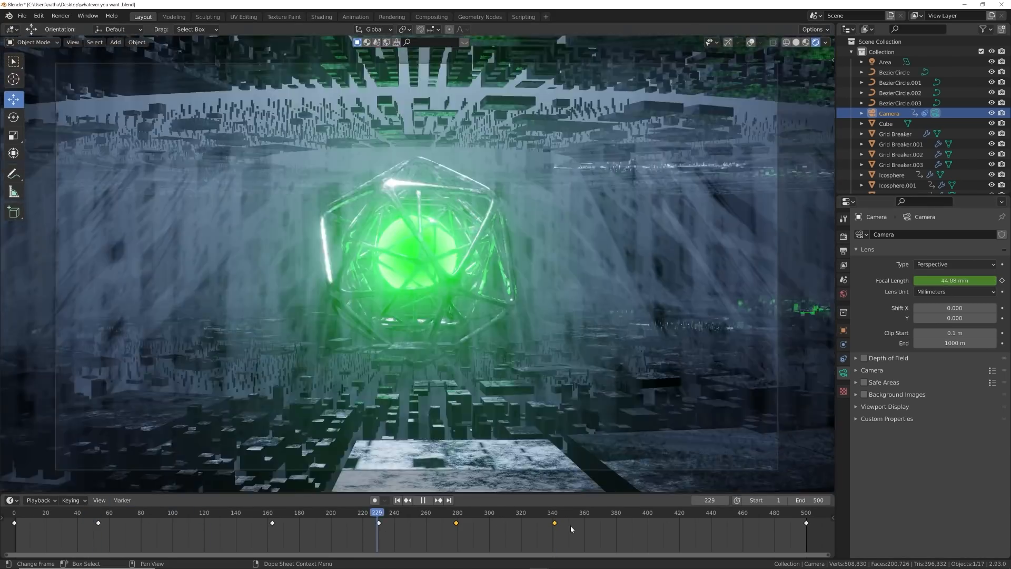
left_click_drag(571, 529, 773, 530)
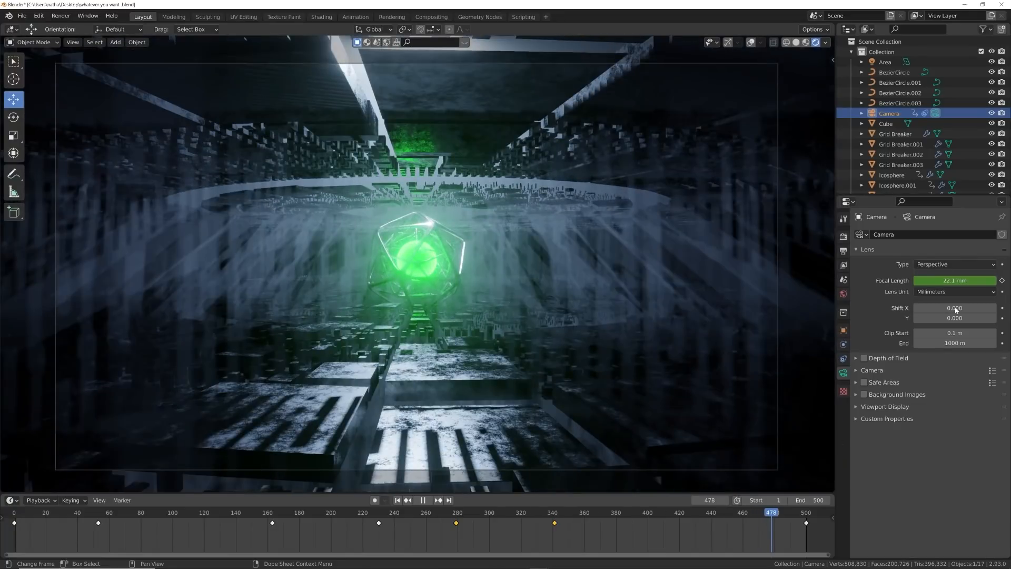
key("space")
left_click(943, 280)
key("Return")
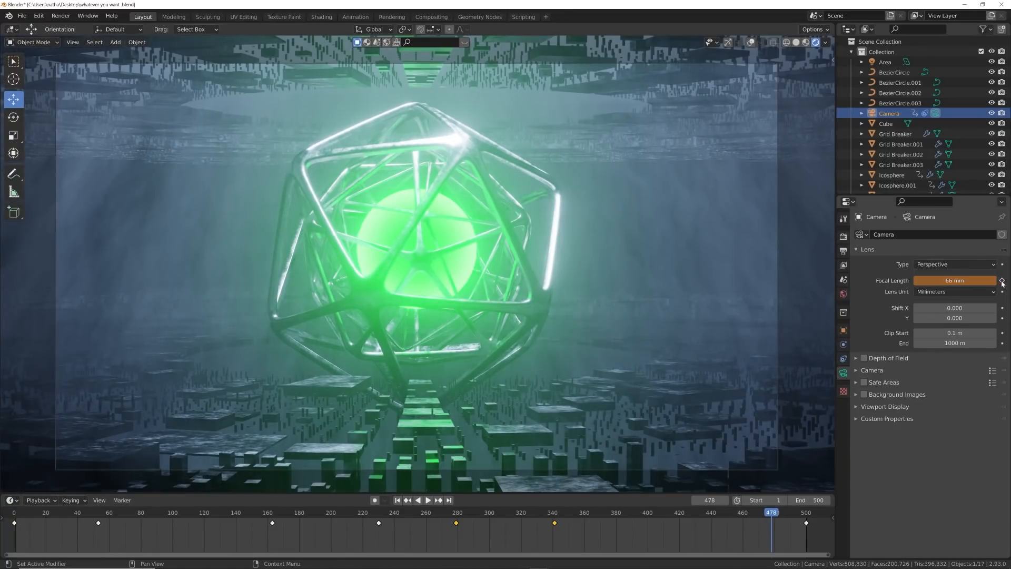
left_click(1003, 282)
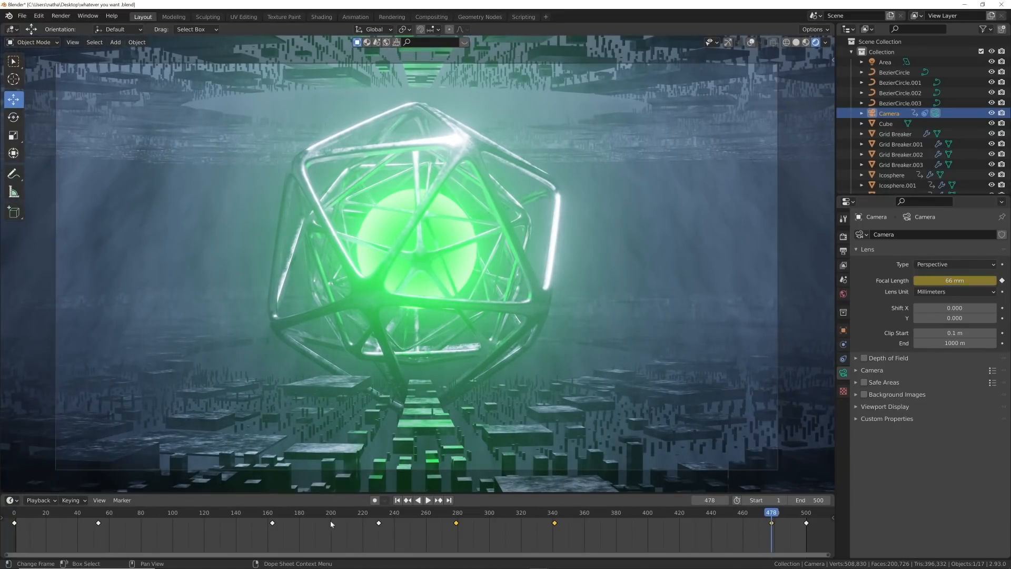
left_click(428, 499)
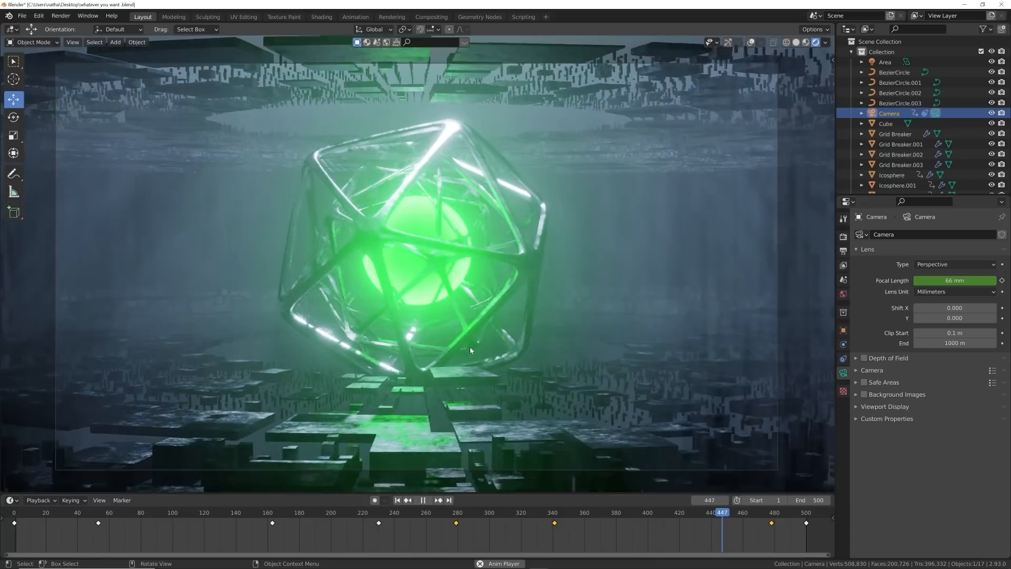
key("space")
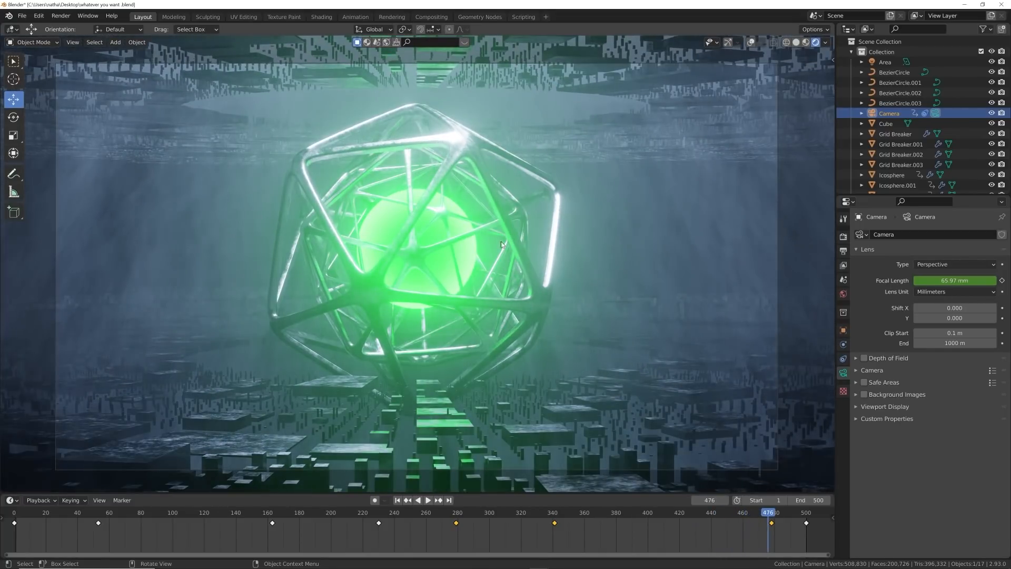
- Set the scene's color management look to Very High Contrast
left_click(886, 124)
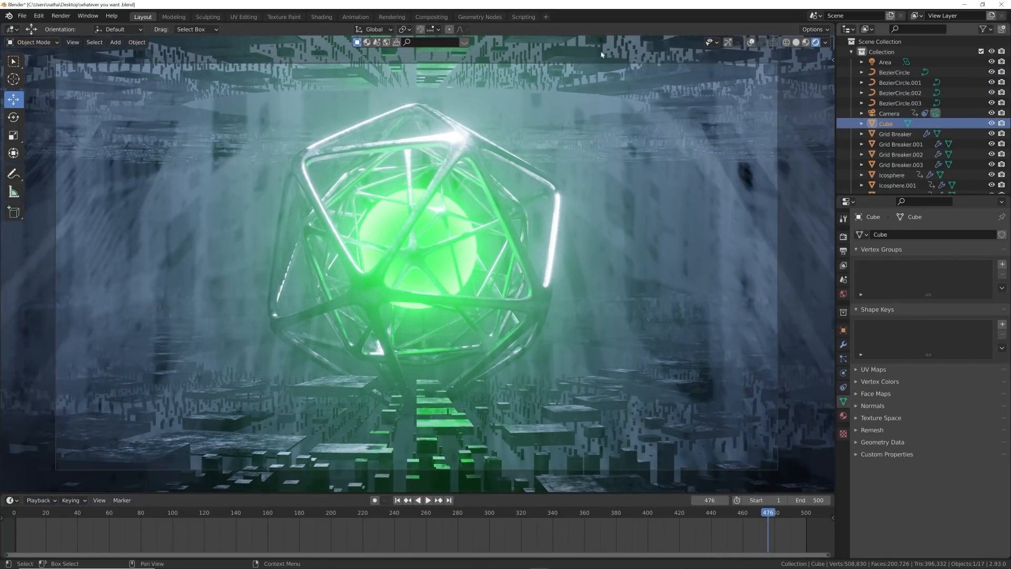
left_click(843, 241)
scroll(957, 459, "down", 2)
left_click(939, 501)
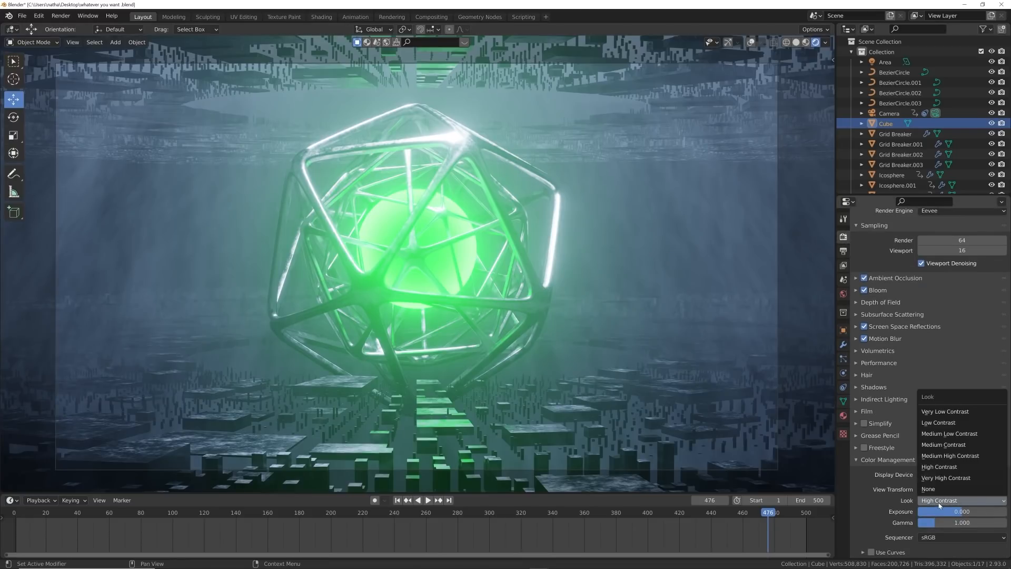
left_click(943, 489)
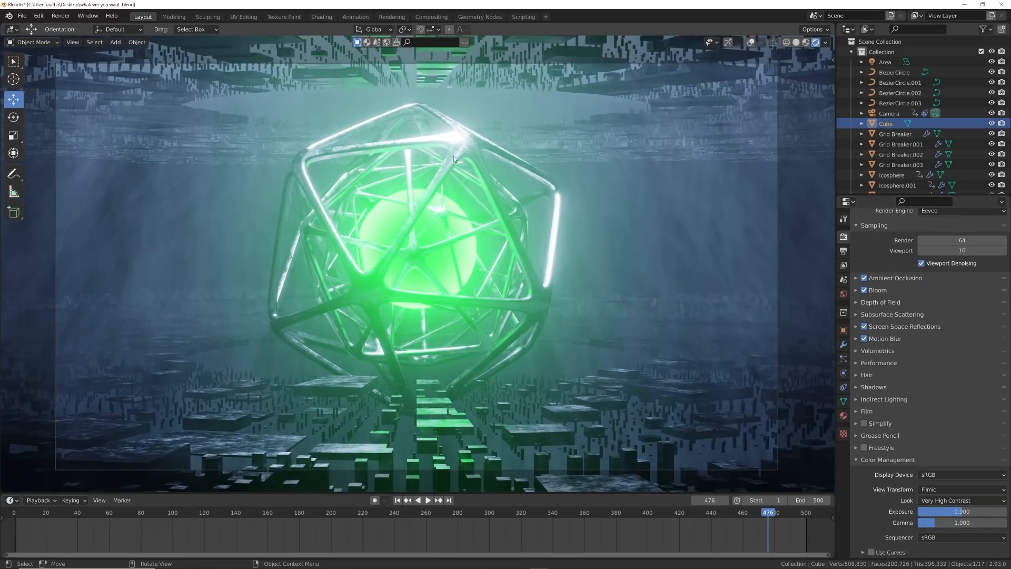
- Set the area light's power to 360.3 W
left_click(886, 62)
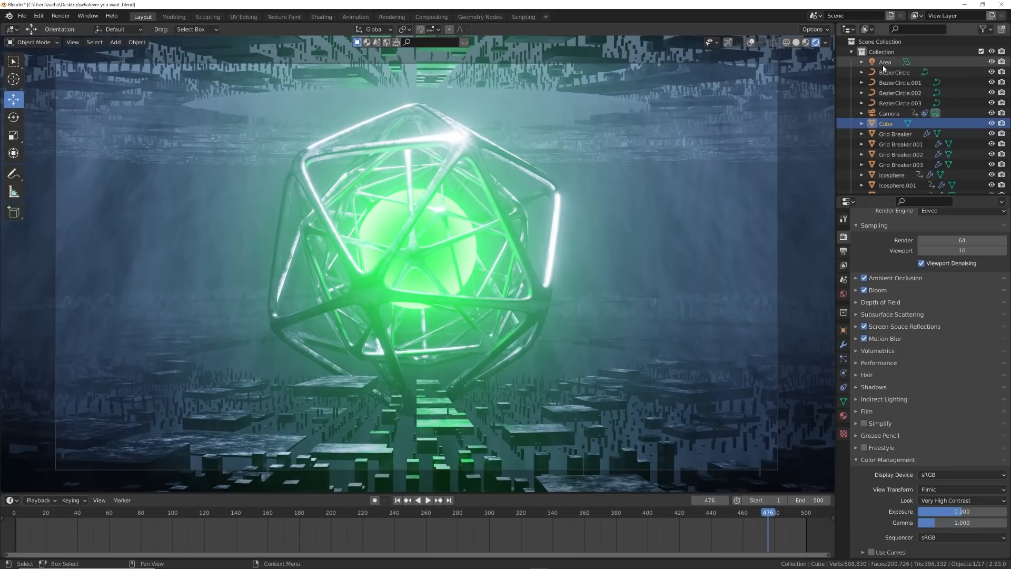
left_click(844, 373)
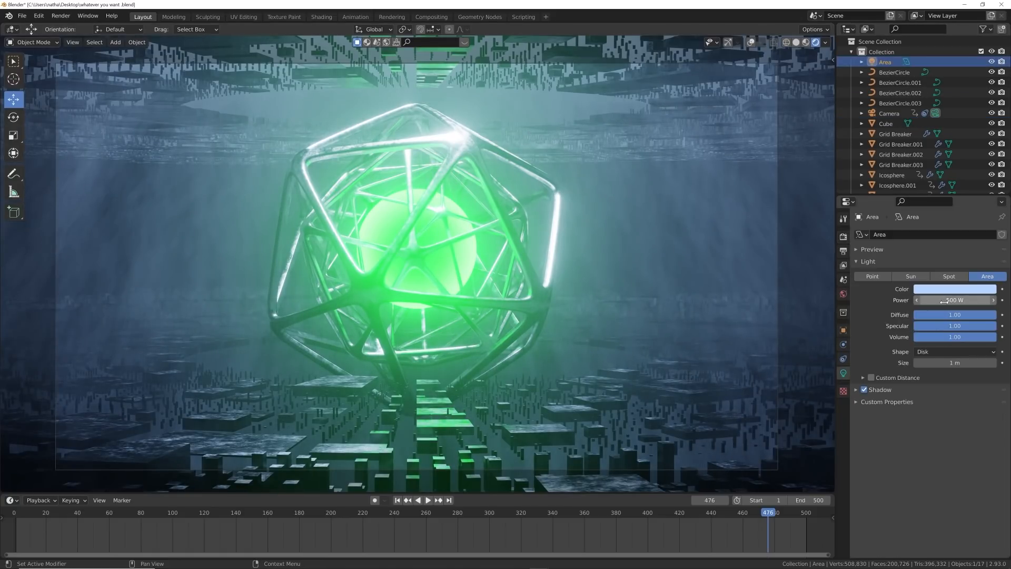
mouse_move(944, 302)
left_mouse_down()
mouse_move(895, 301)
mouse_move(964, 299)
left_mouse_up()
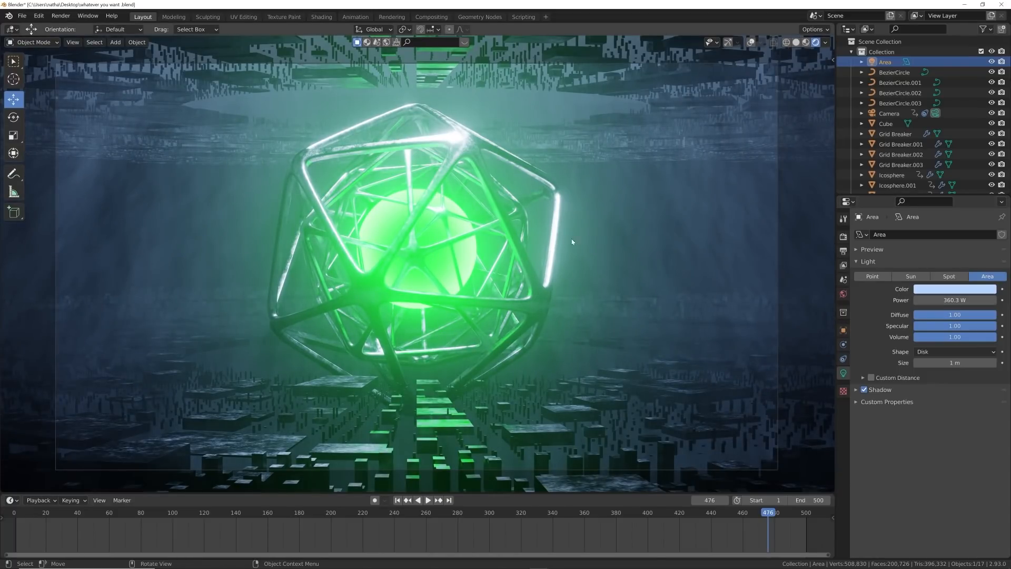
- Check the Density of the cube's Principled Volume shader in the Shading workspace from the camera view, keeping it at 0.1
left_click(887, 125)
left_click(321, 17)
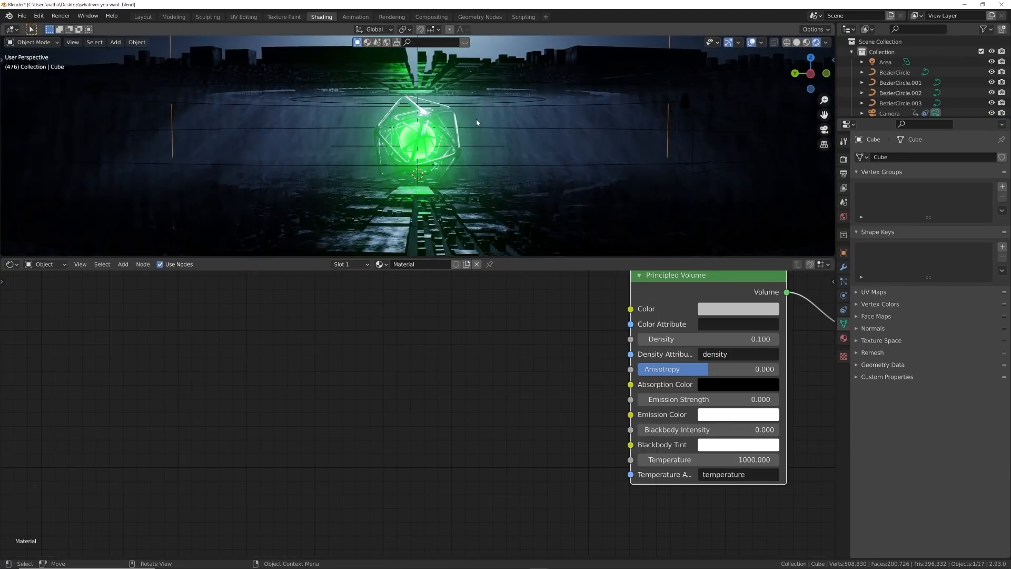
key("KP_0")
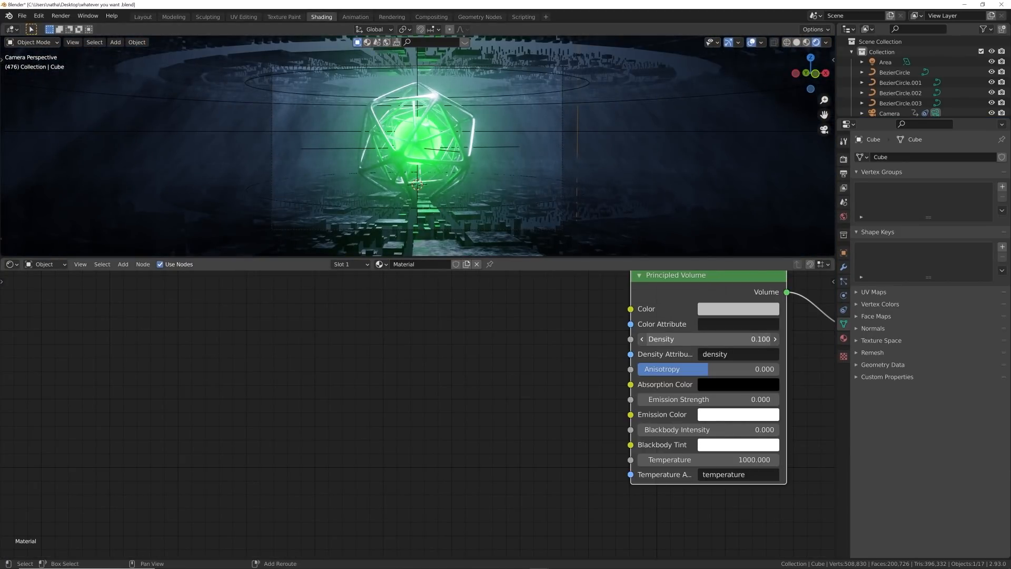
mouse_move(709, 338)
left_mouse_down()
mouse_move(685, 339)
mouse_move(709, 339)
left_mouse_up()
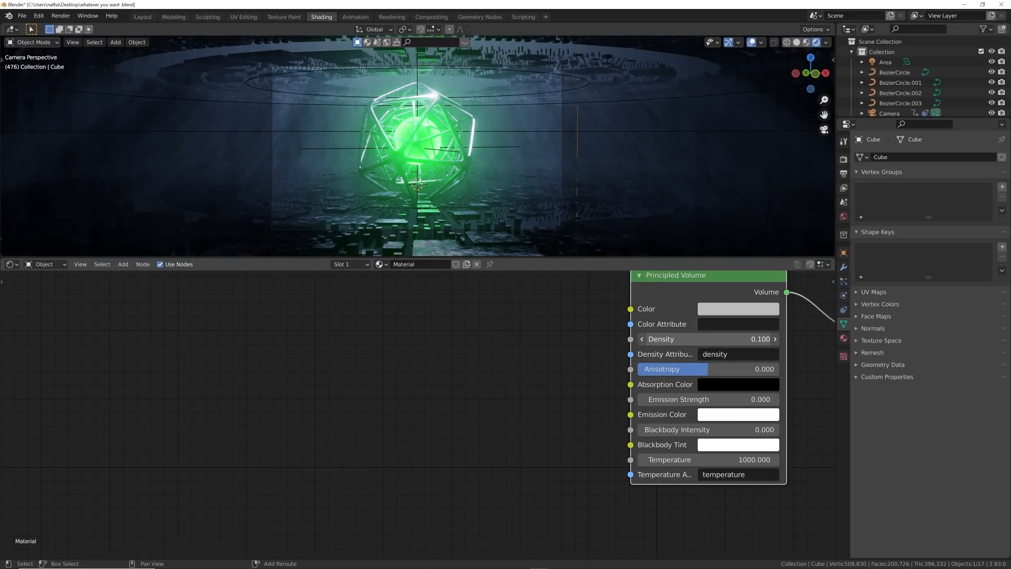
left_click(716, 340)
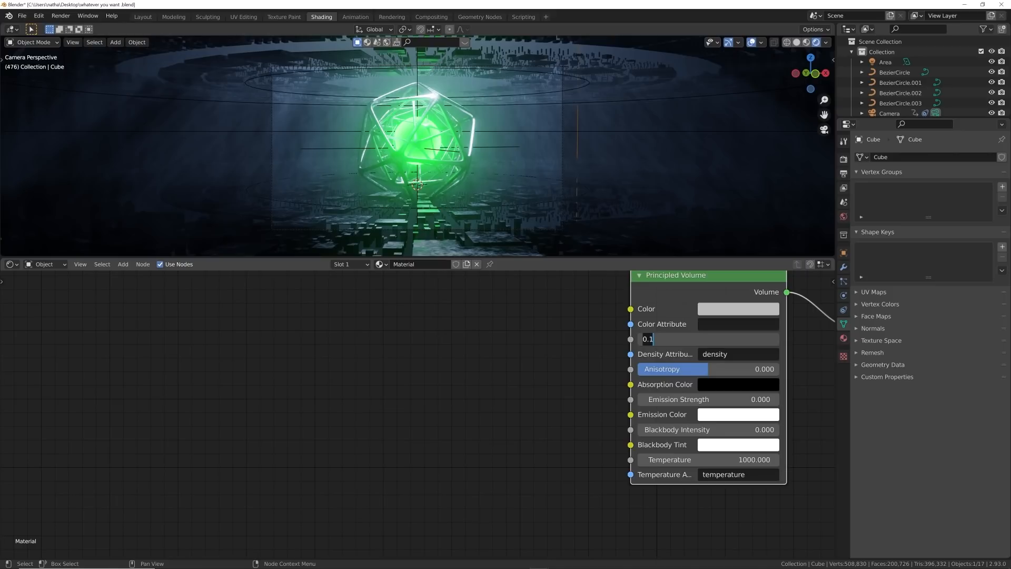
key("Return")
- Return to the Layout workspace and play back the animation, stopping at frame 216
left_click(143, 17)
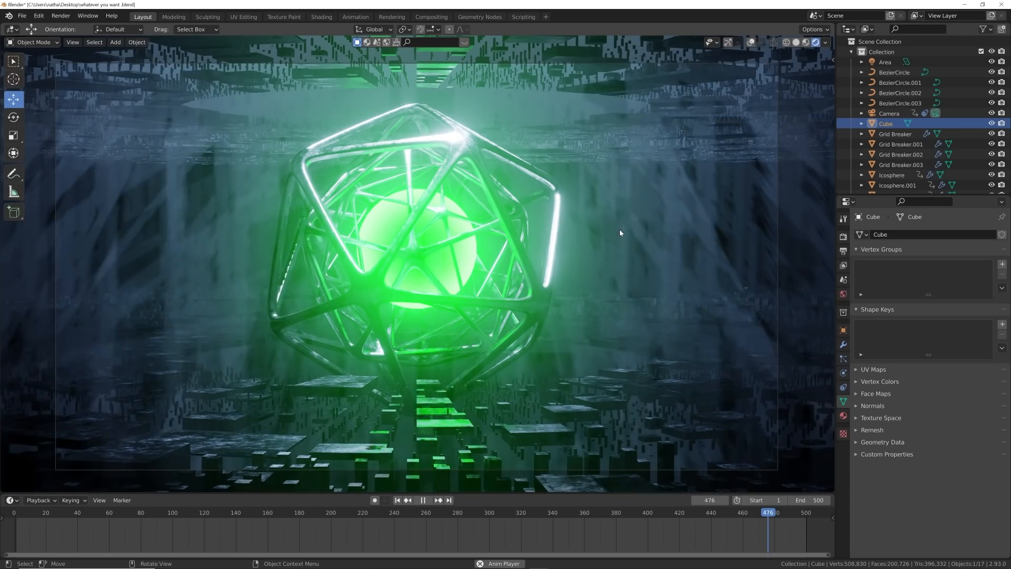
key("space")
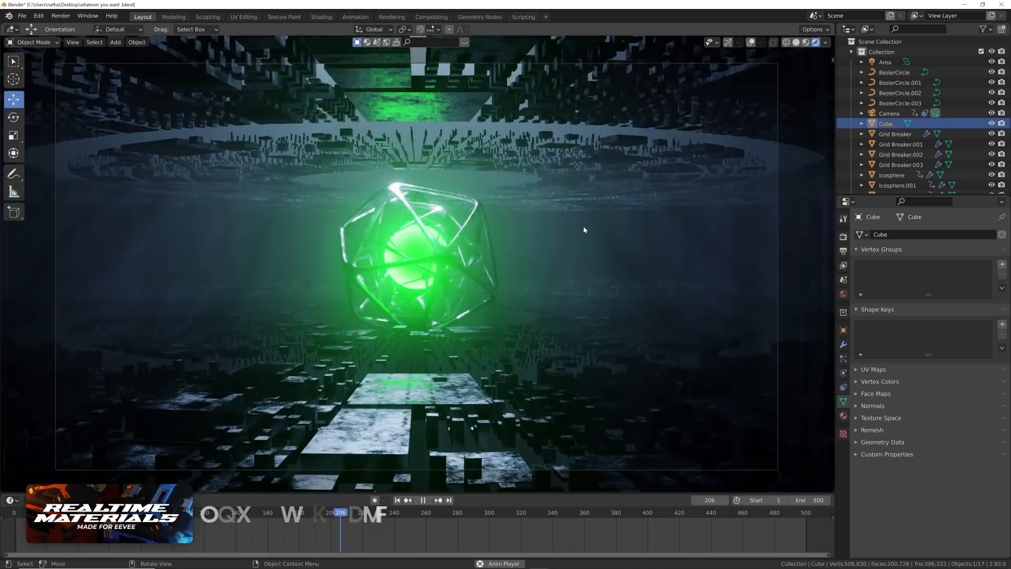
key("space")
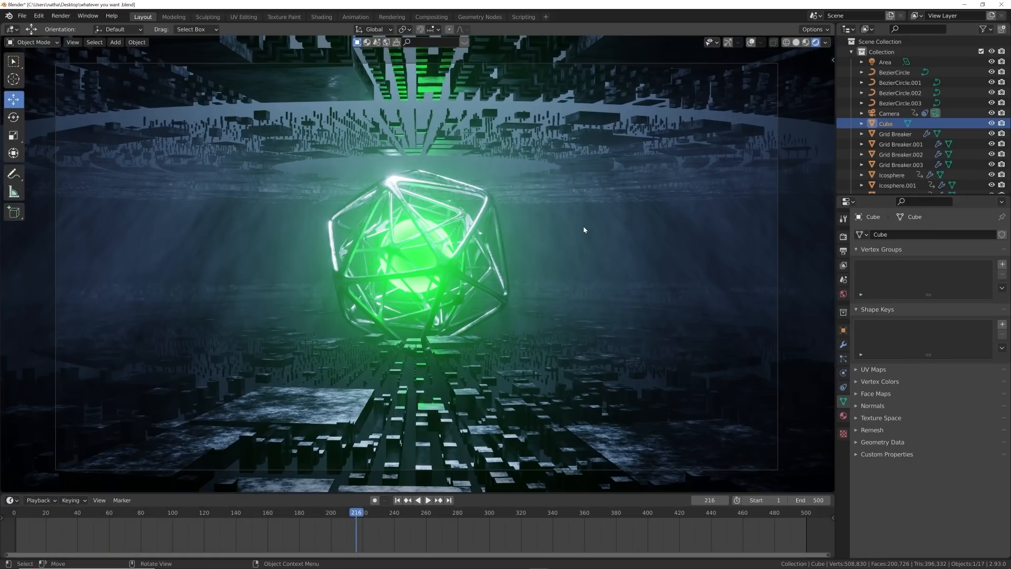
- Review the scene's output resolution and frame rate settings
left_click(844, 251)
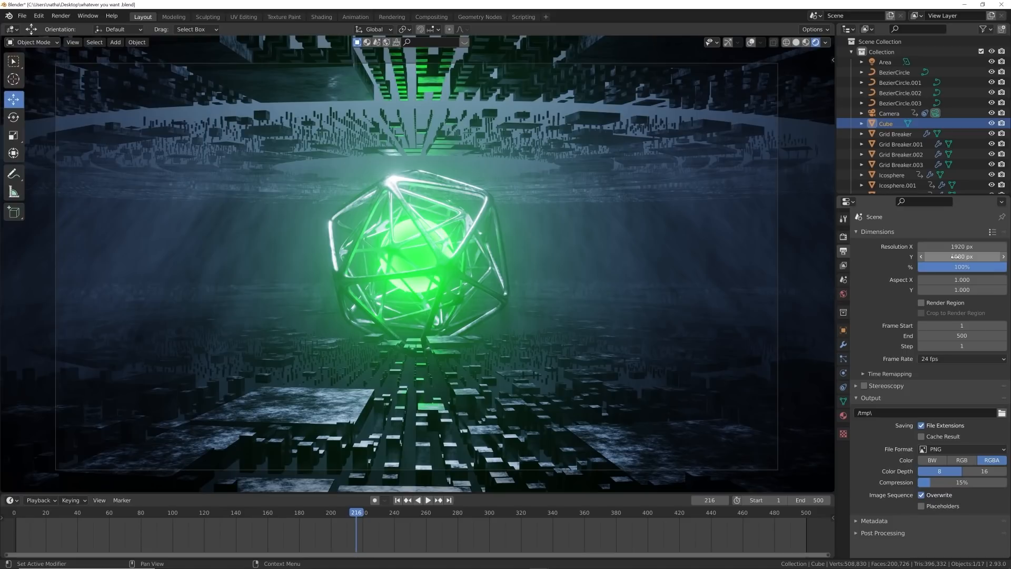
left_click_drag(958, 249, 1001, 247)
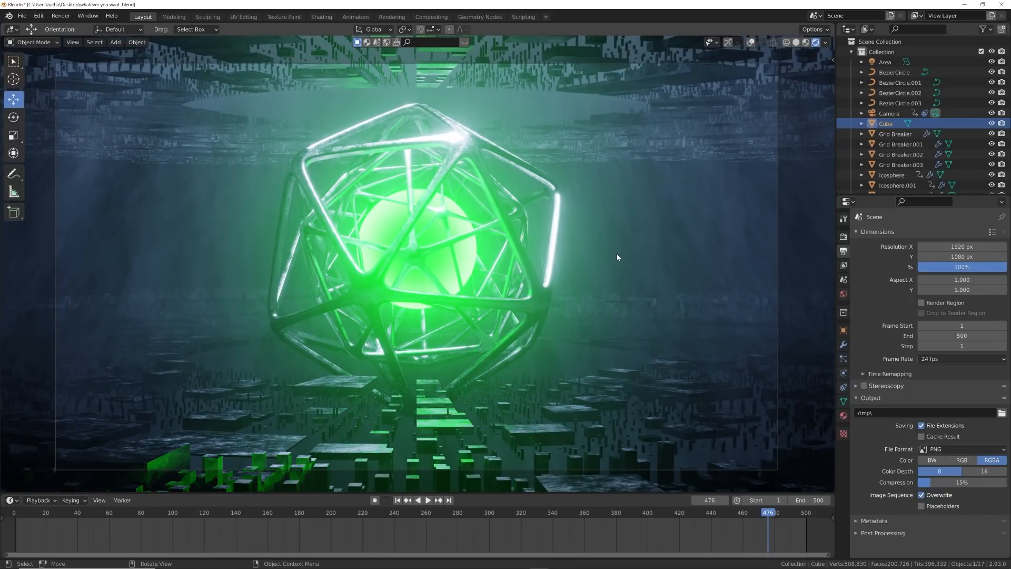
left_click(934, 358)
left_click(938, 361)
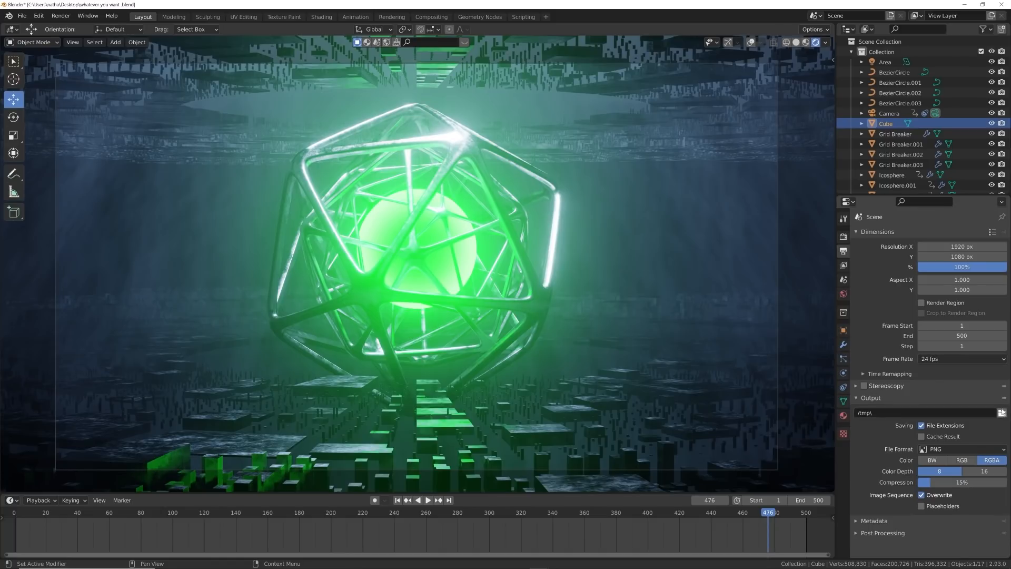
- Set the render output's file format to FFmpeg Video
left_click(934, 449)
left_click(934, 449)
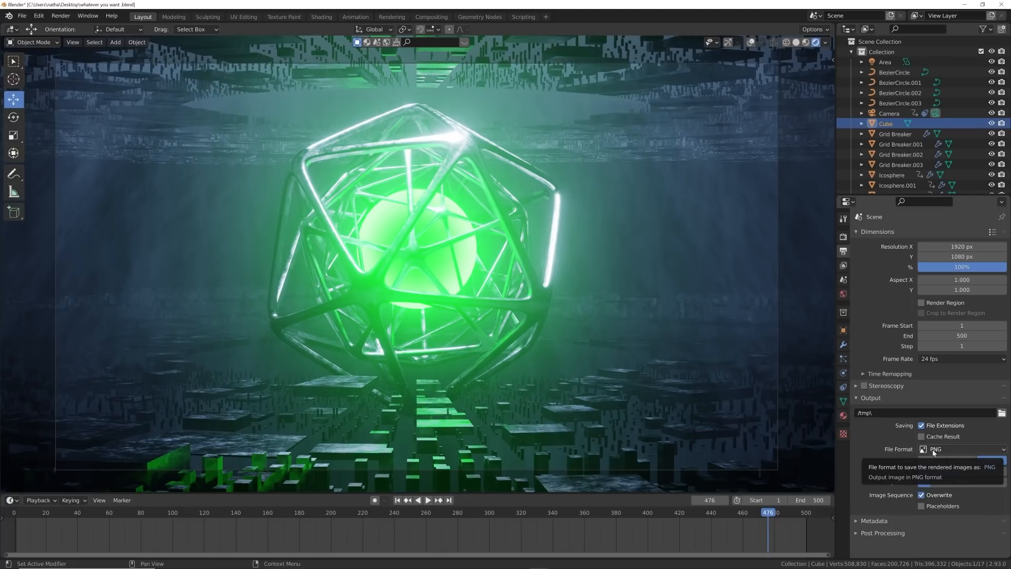
left_click(934, 449)
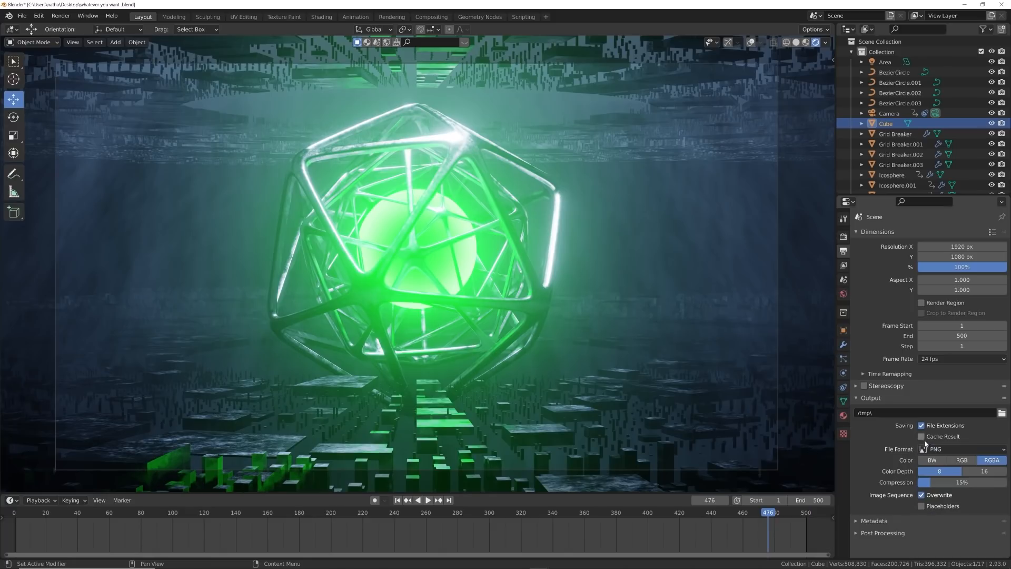
left_click(954, 453)
left_click(965, 501)
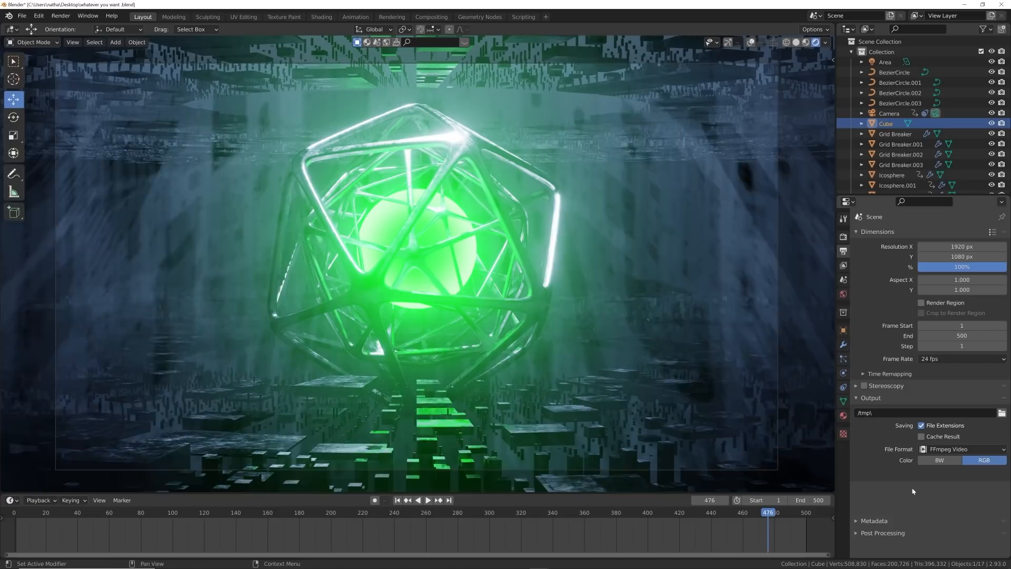
- Set the video encoding container to MPEG-4 and the output quality to Perceptually Lossless
left_click(952, 490)
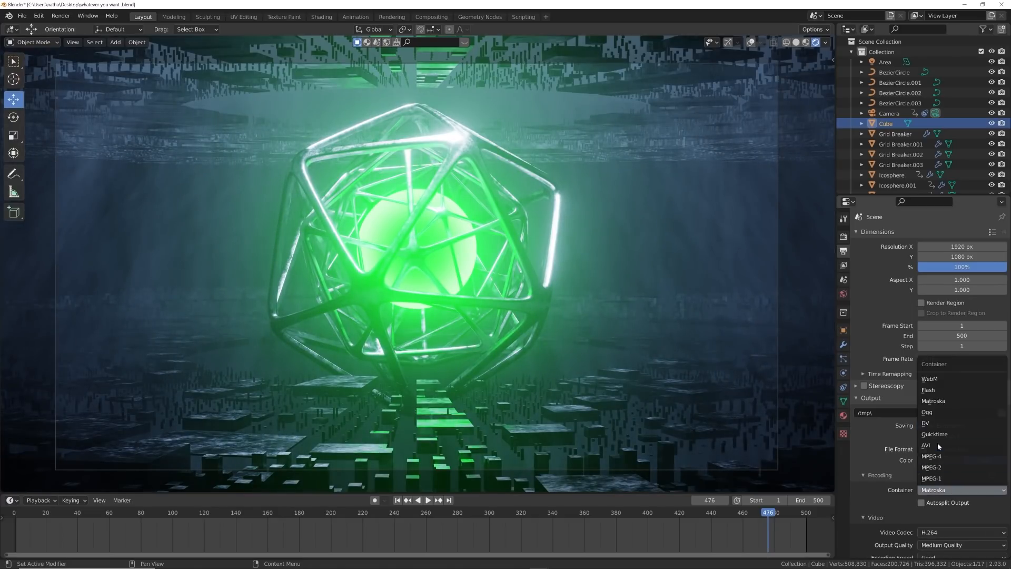
left_click(933, 456)
scroll(939, 524, "down", 1)
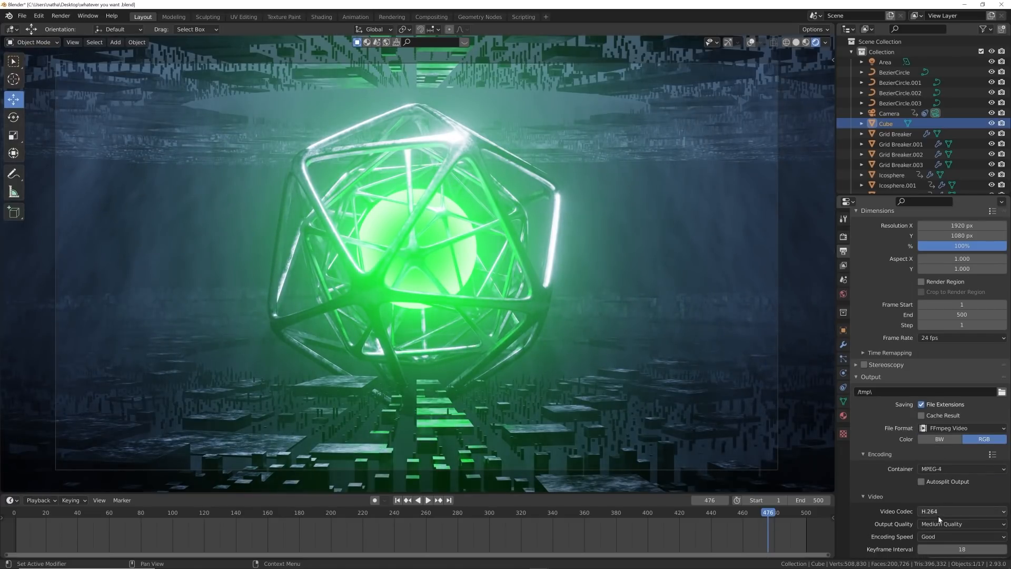
left_click(941, 524)
left_click(948, 492)
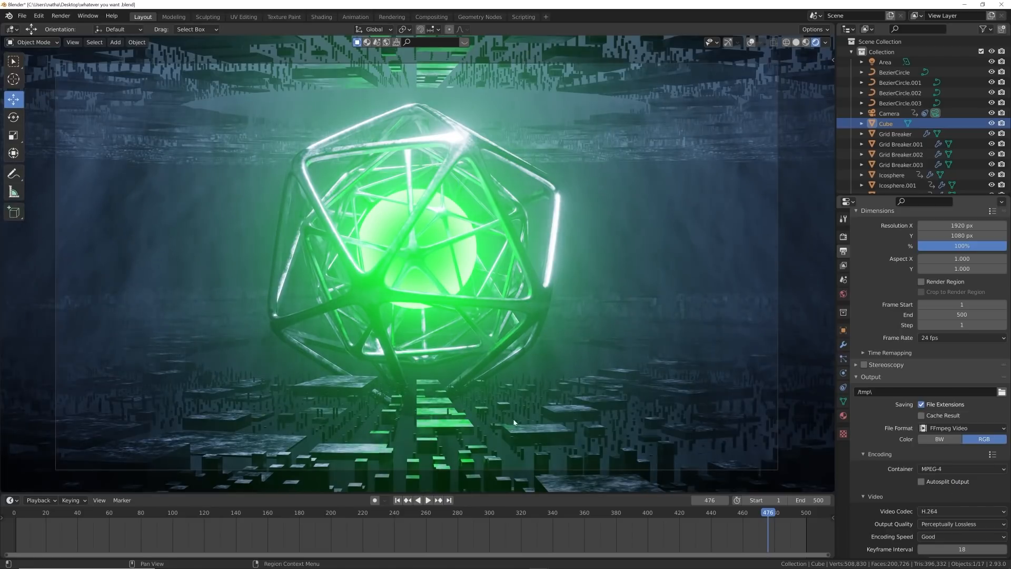
- Render the animation
left_click(61, 16)
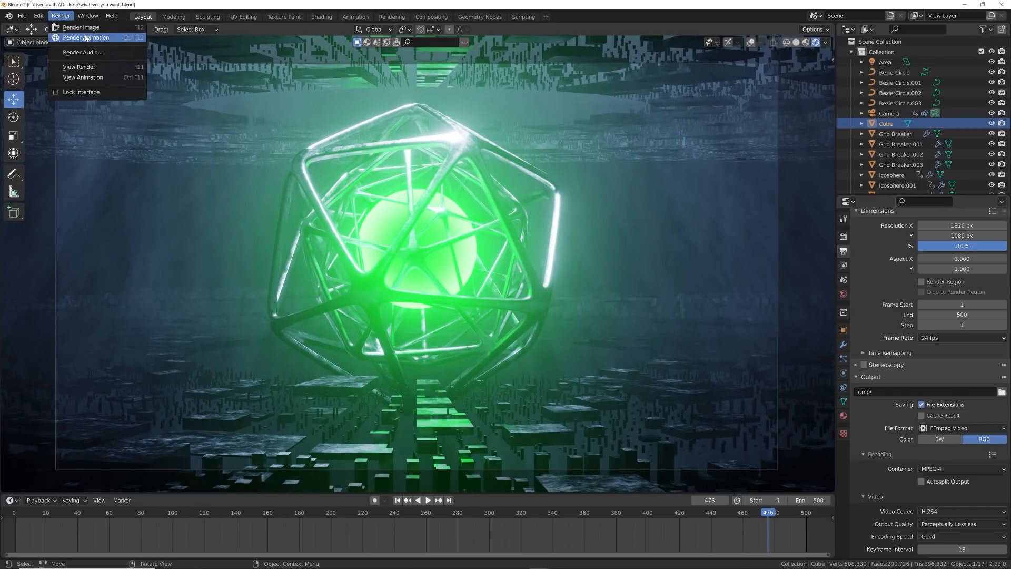